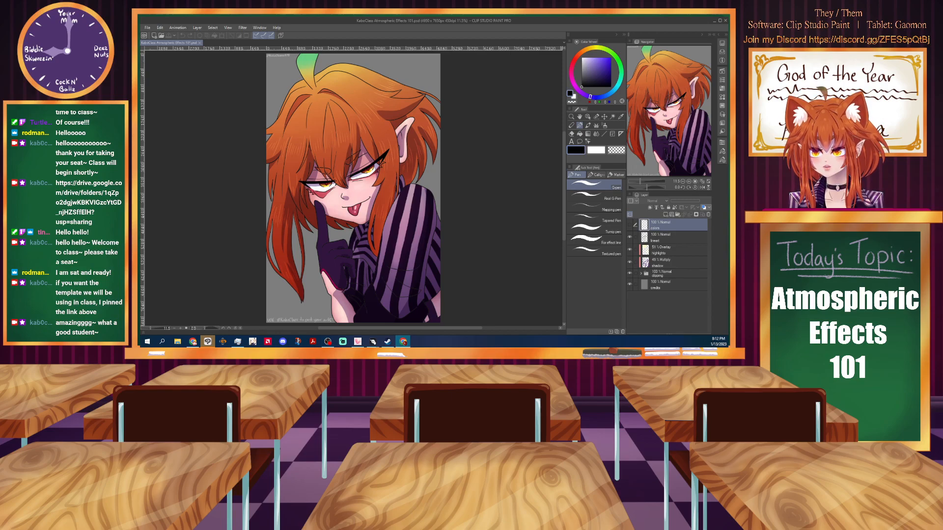
# Switch to Chrome to show the KaboClass folder in Google Drive, and return to Clip Studio Paint.
pyautogui.click(403, 342)
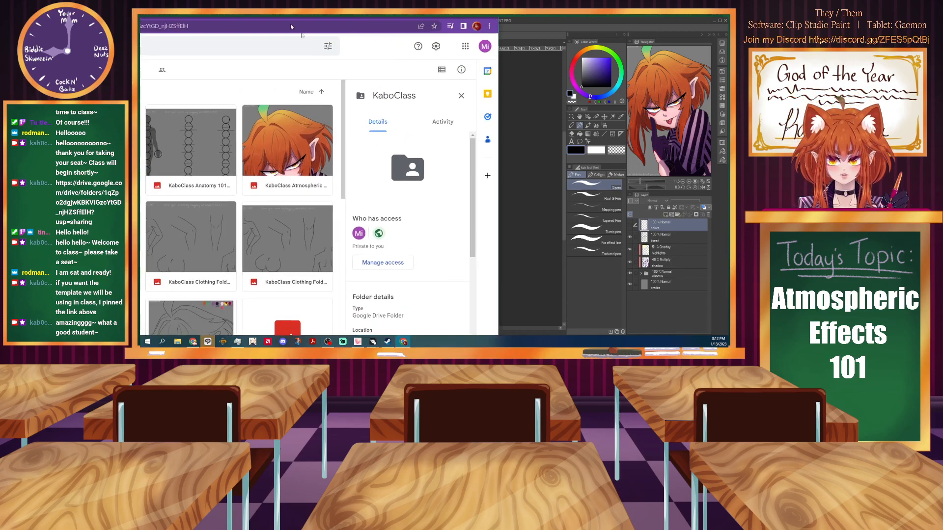
pyautogui.moveTo(516, 55); pyautogui.dragTo(482, 37)
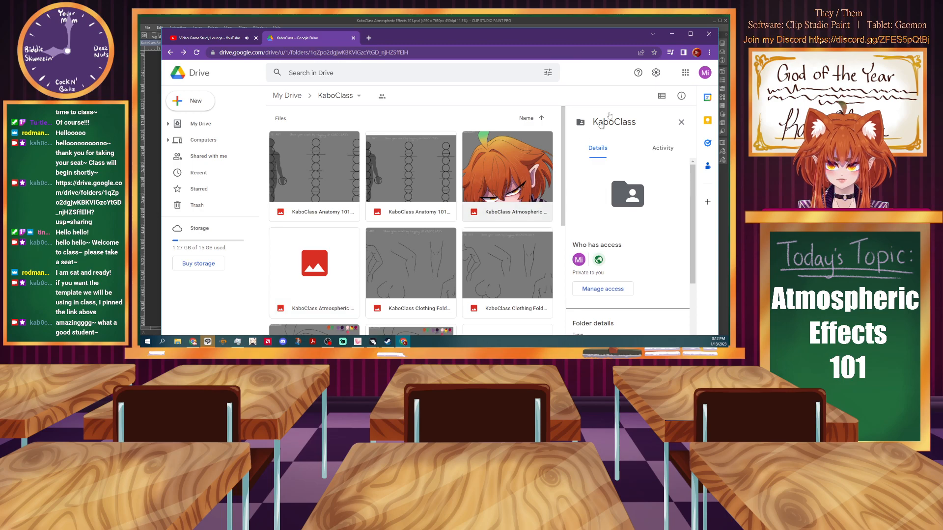
pyautogui.moveTo(508, 39)
pyautogui.mouseDown()
pyautogui.moveTo(594, 95)
pyautogui.moveTo(196, 18)
pyautogui.moveTo(141, 18)
pyautogui.mouseUp()
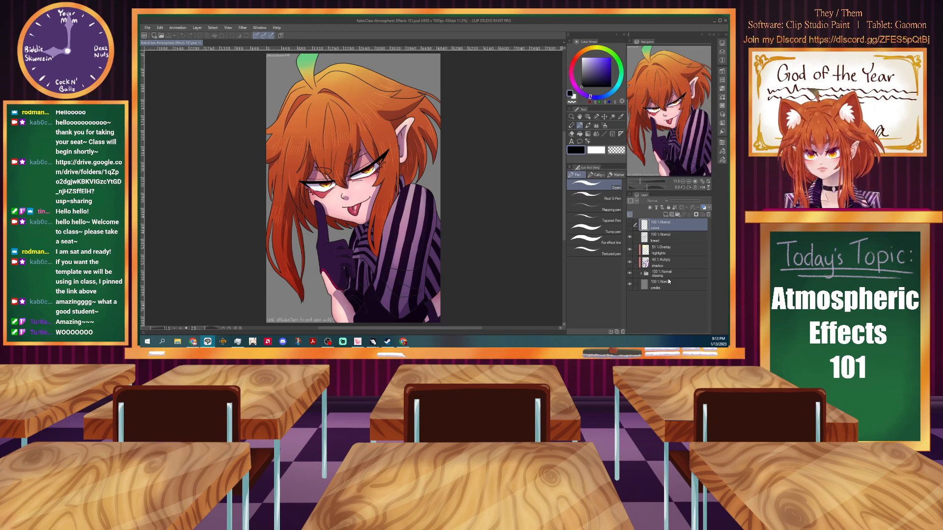
# Add a new layer at the top of the layer stack, above the colors layer.
pyautogui.click(630, 226)
pyautogui.click(630, 225)
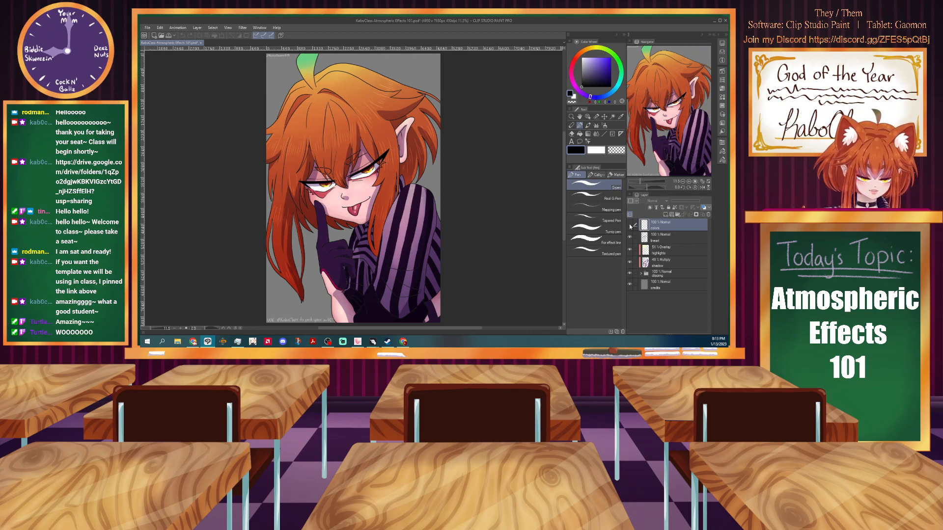
pyautogui.click(665, 252)
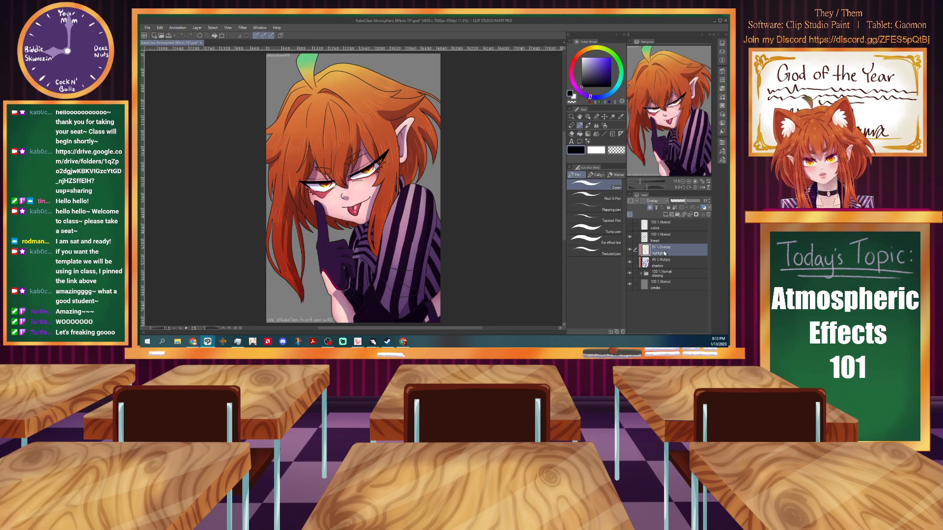
pyautogui.click(655, 228)
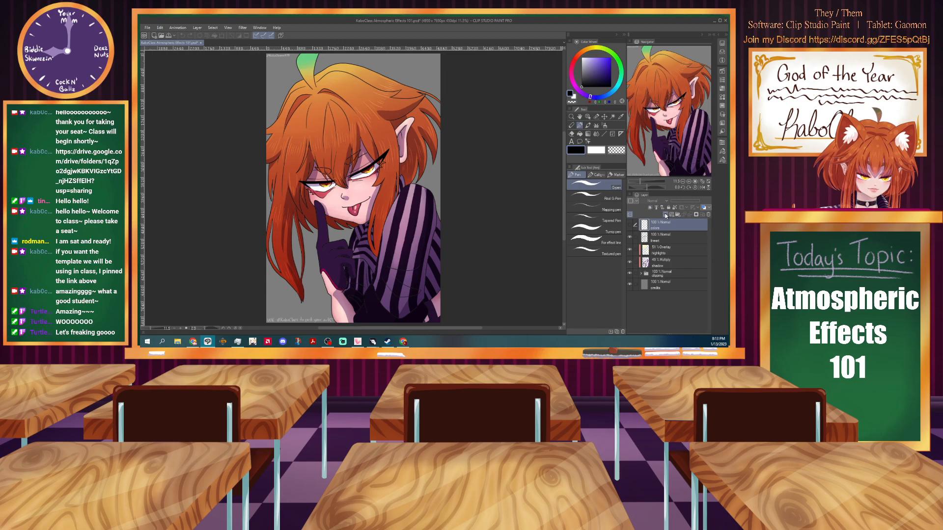
pyautogui.click(664, 214)
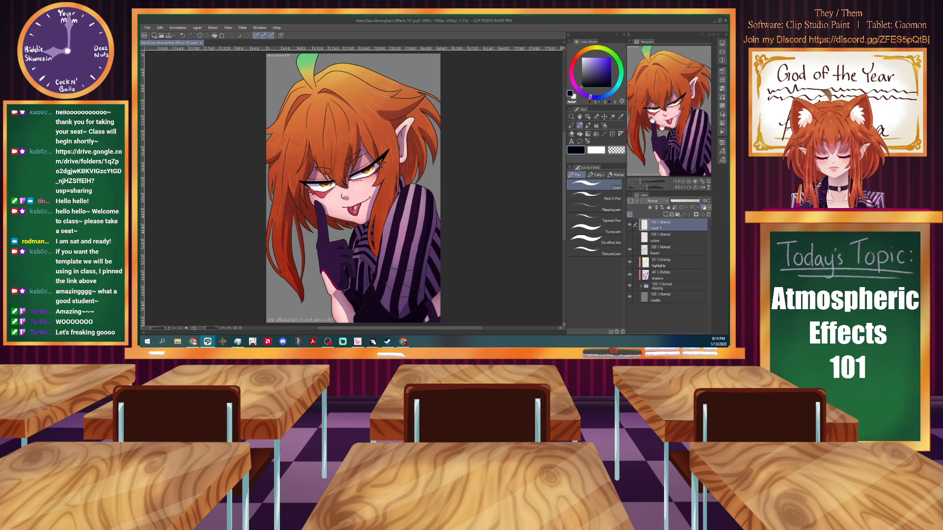
# Paint a solid dark red ball with the Turnip pen on the grey background above the character's hair.
pyautogui.click(576, 62)
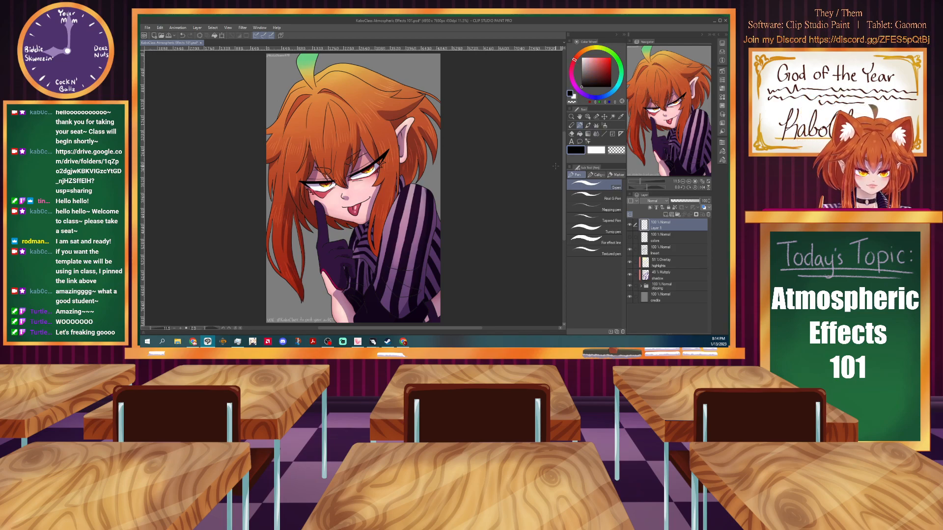
pyautogui.click(611, 70)
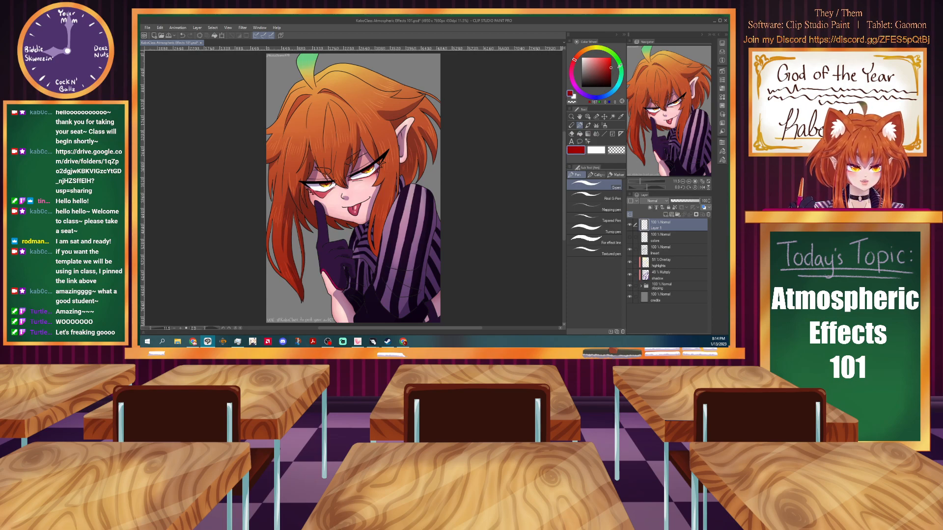
pyautogui.click(610, 71)
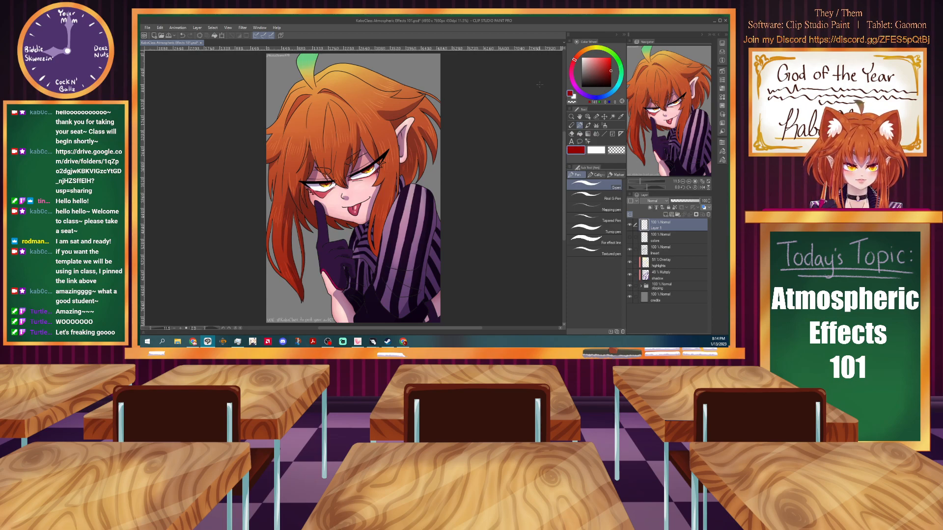
pyautogui.scroll(4, 527, 89)
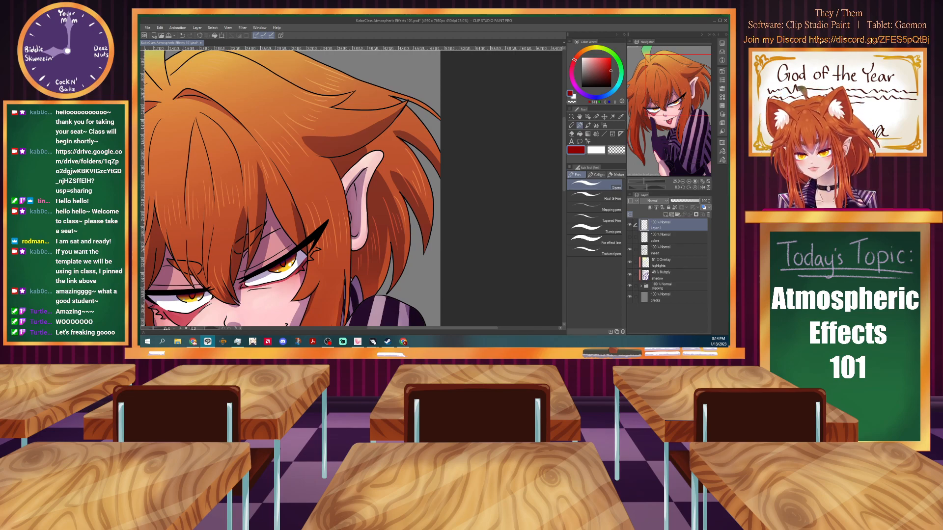
pyautogui.hotkey('alt', 'Tab')
pyautogui.hotkey('alt', 'Tab')
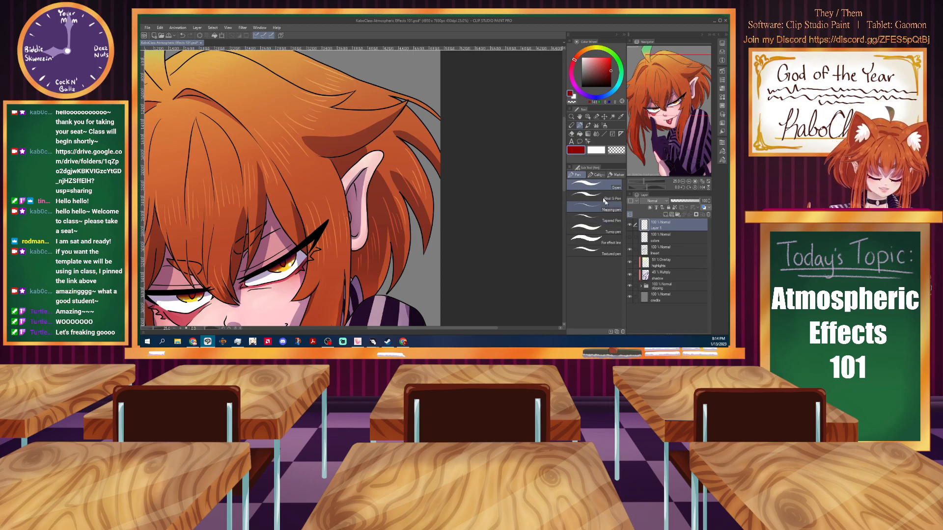
pyautogui.click(587, 228)
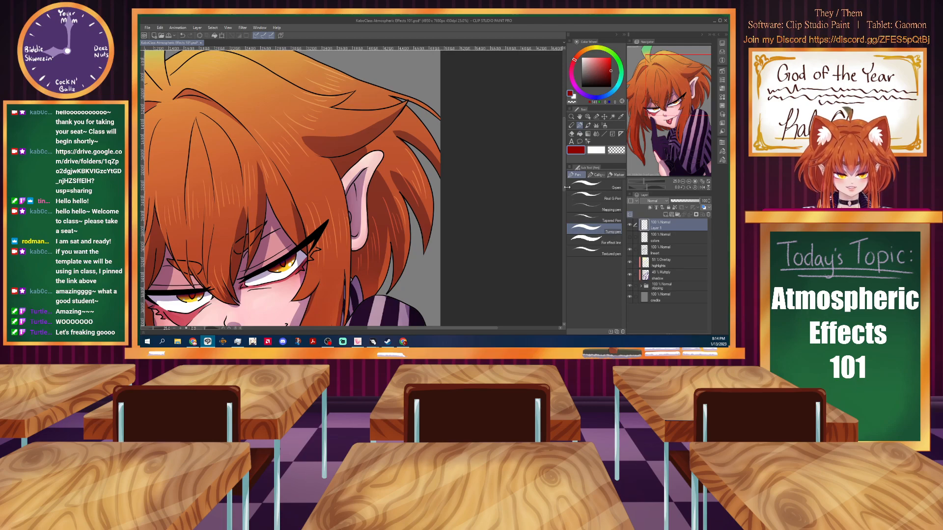
pyautogui.scroll(3, 560, 175)
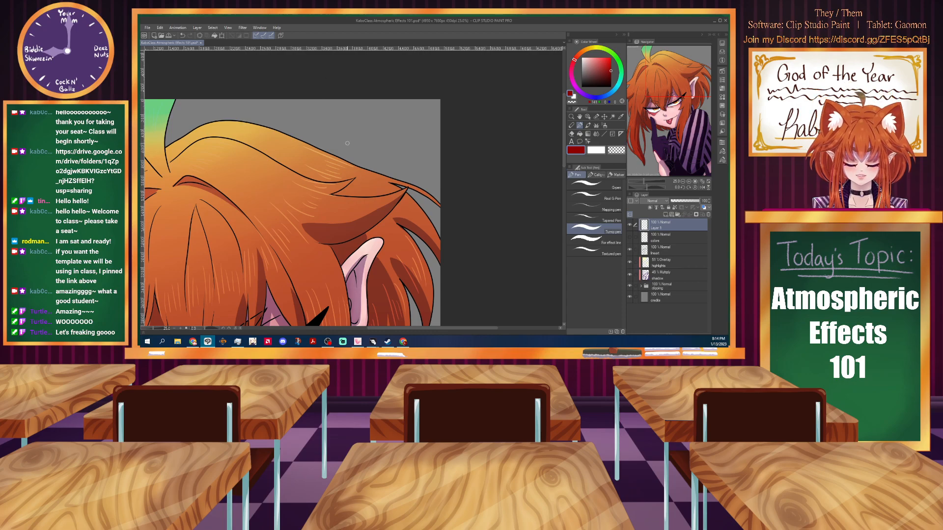
pyautogui.scroll(2, 312, 124)
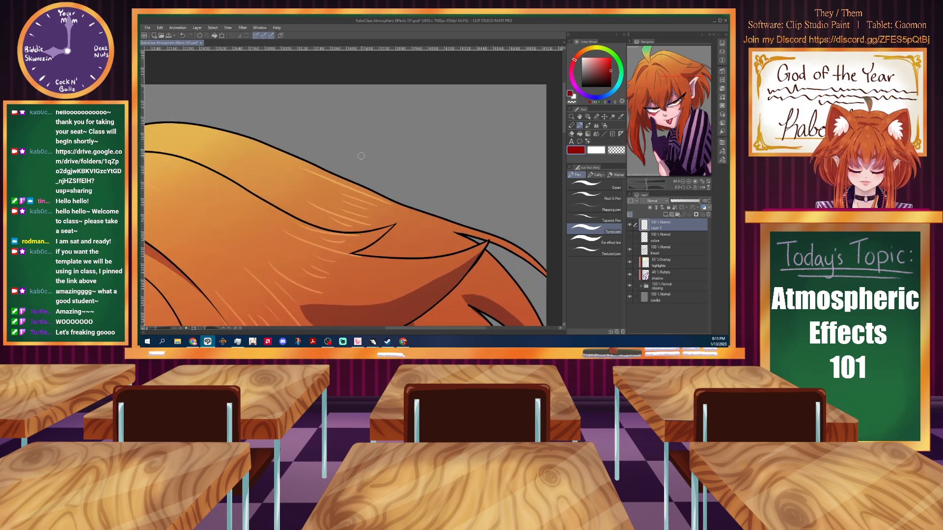
pyautogui.moveTo(352, 134)
pyautogui.mouseDown()
pyautogui.moveTo(342, 160)
pyautogui.moveTo(334, 131)
pyautogui.moveTo(360, 150)
pyautogui.moveTo(328, 143)
pyautogui.moveTo(358, 136)
pyautogui.moveTo(331, 151)
pyautogui.moveTo(361, 140)
pyautogui.moveTo(333, 134)
pyautogui.moveTo(347, 157)
pyautogui.moveTo(342, 136)
pyautogui.mouseUp()
pyautogui.scroll(2, 299, 135)
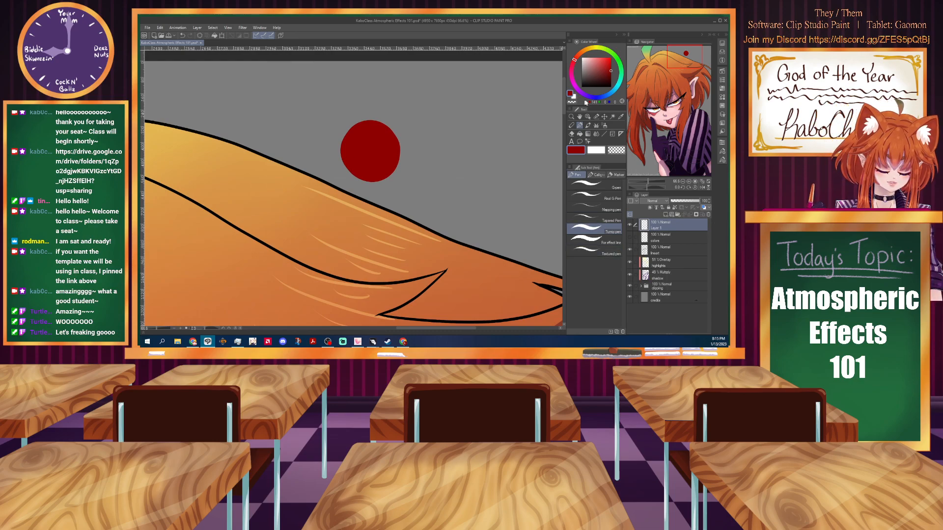
# Paint a darker, purplish red shadow along the lower-right side of the ball.
pyautogui.click(571, 67)
pyautogui.click(610, 75)
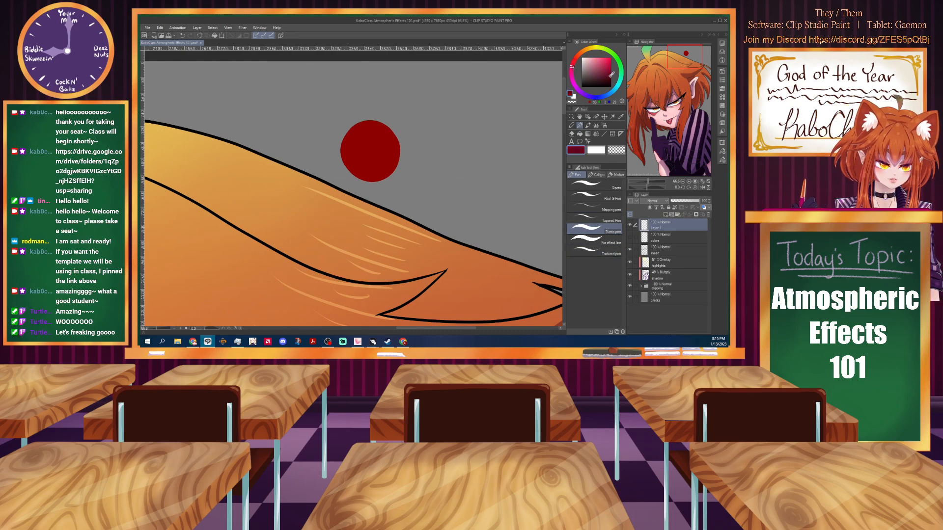
pyautogui.moveTo(610, 74); pyautogui.dragTo(610, 78)
pyautogui.moveTo(386, 126)
pyautogui.mouseDown()
pyautogui.moveTo(381, 160)
pyautogui.moveTo(360, 161)
pyautogui.moveTo(383, 131)
pyautogui.moveTo(374, 165)
pyautogui.moveTo(355, 171)
pyautogui.moveTo(375, 171)
pyautogui.moveTo(389, 132)
pyautogui.moveTo(393, 151)
pyautogui.moveTo(376, 172)
pyautogui.moveTo(373, 156)
pyautogui.moveTo(394, 149)
pyautogui.moveTo(390, 167)
pyautogui.moveTo(371, 177)
pyautogui.moveTo(378, 169)
pyautogui.moveTo(346, 160)
pyautogui.mouseUp()
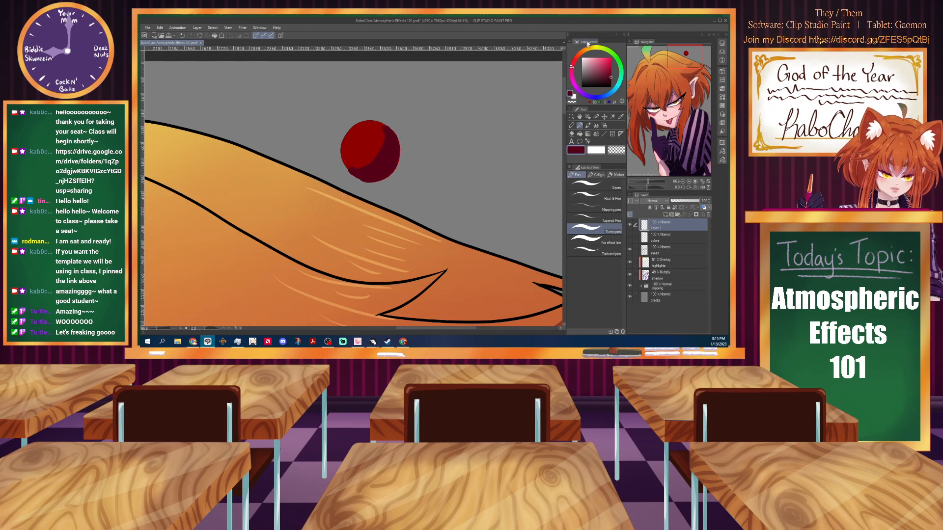
# Add two orange-red highlight spots to the ball's upper left and draw a black ground line beneath it.
pyautogui.keyDown('alt'); pyautogui.click(358, 143); pyautogui.keyUp('alt')
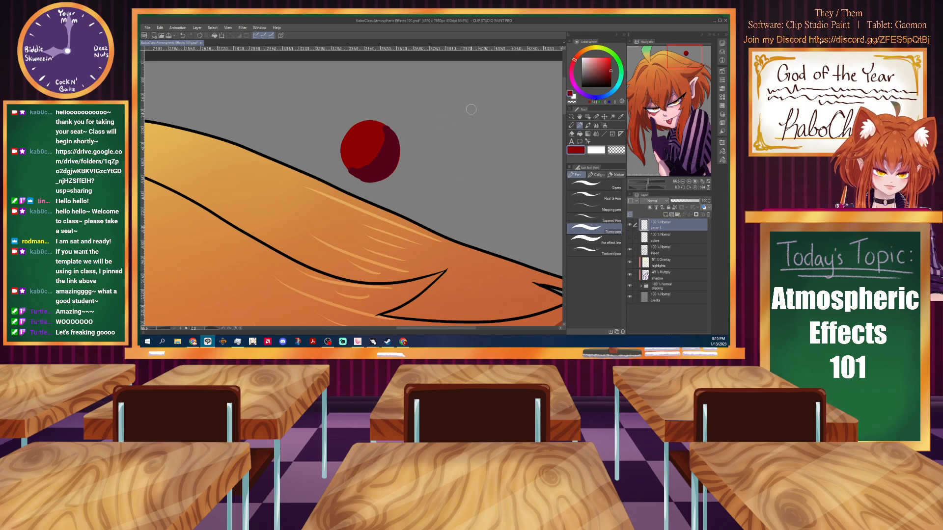
pyautogui.click(577, 57)
pyautogui.click(608, 66)
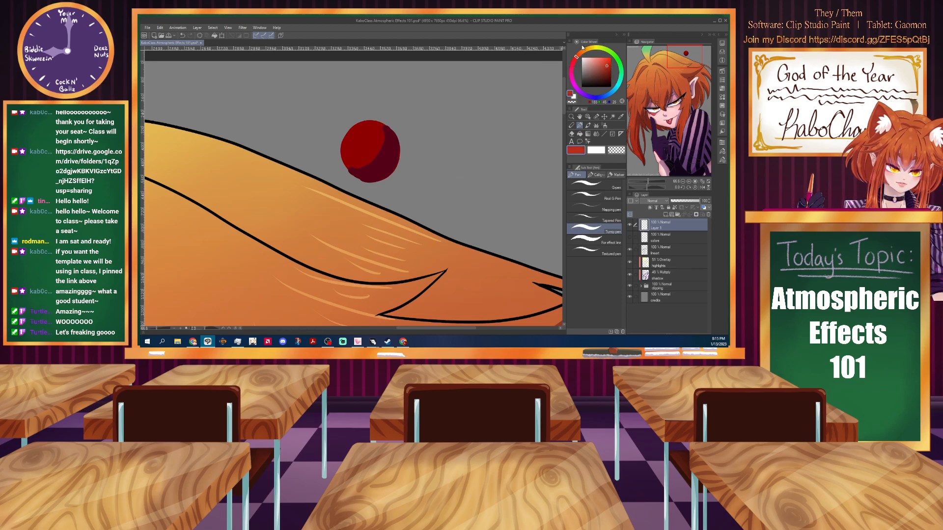
pyautogui.moveTo(355, 133)
pyautogui.mouseDown()
pyautogui.moveTo(351, 141)
pyautogui.moveTo(349, 133)
pyautogui.mouseUp()
pyautogui.click(365, 147)
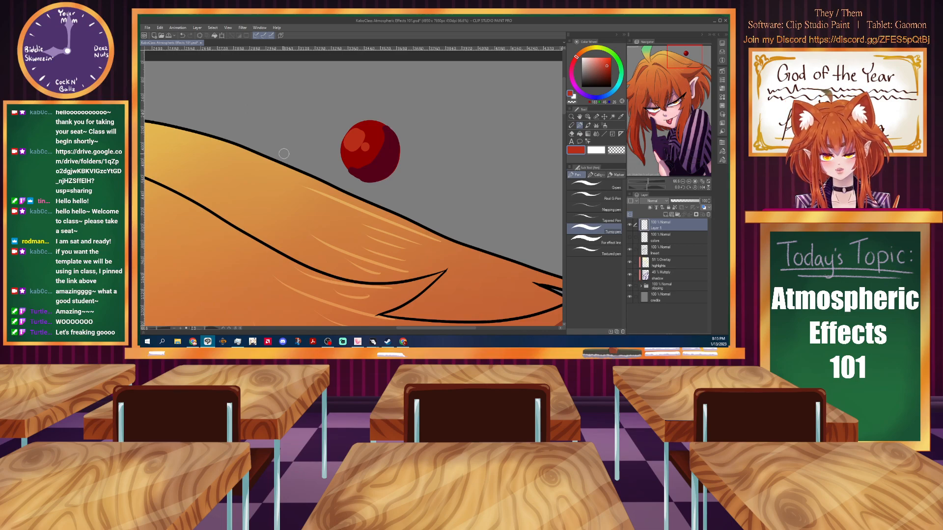
pyautogui.keyDown('alt'); pyautogui.click(281, 161); pyautogui.keyUp('alt')
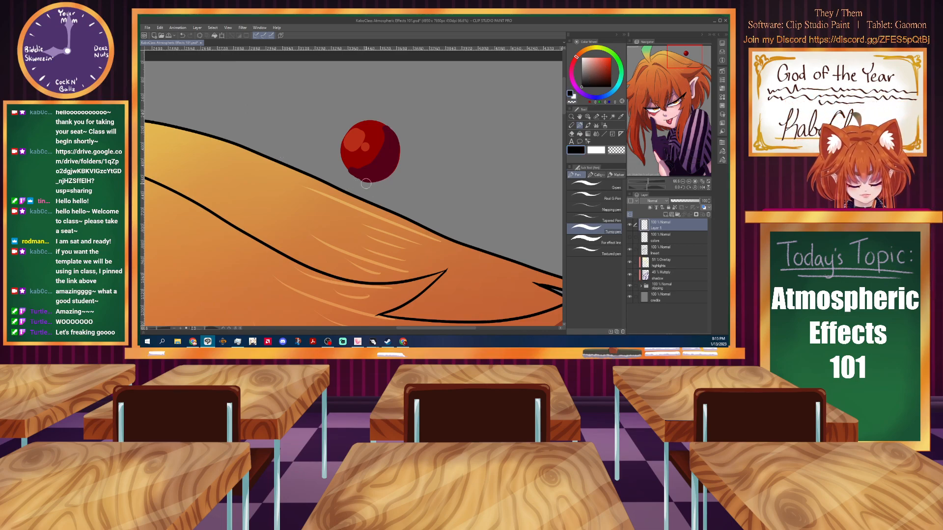
pyautogui.moveTo(345, 183); pyautogui.dragTo(431, 184)
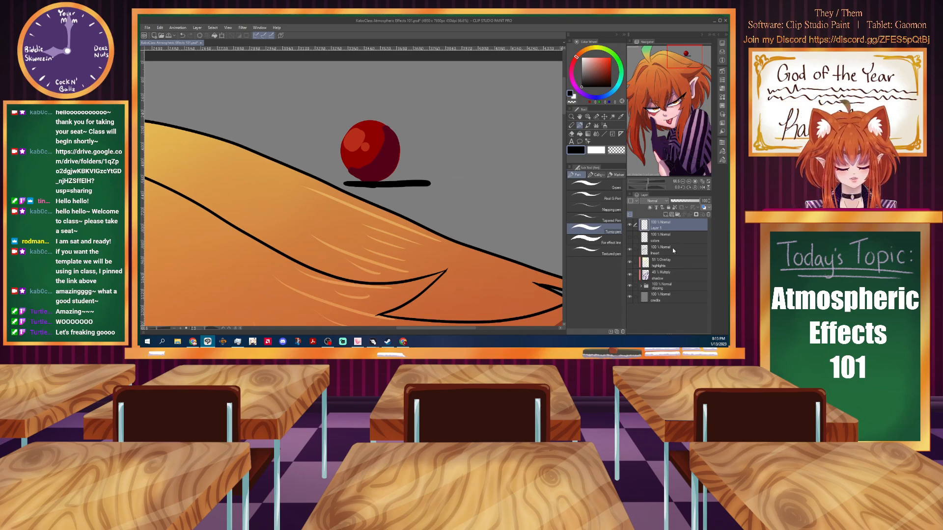
# Sample the ball's base red and try a darker, pinker shadow shade and a more orange highlight shade from it.
pyautogui.keyDown('alt'); pyautogui.click(370, 135); pyautogui.keyUp('alt')
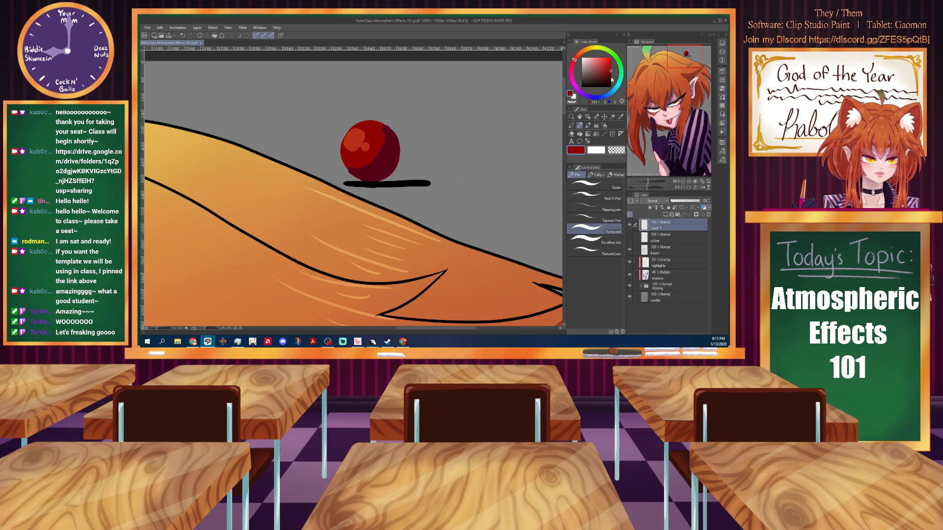
pyautogui.click(573, 65)
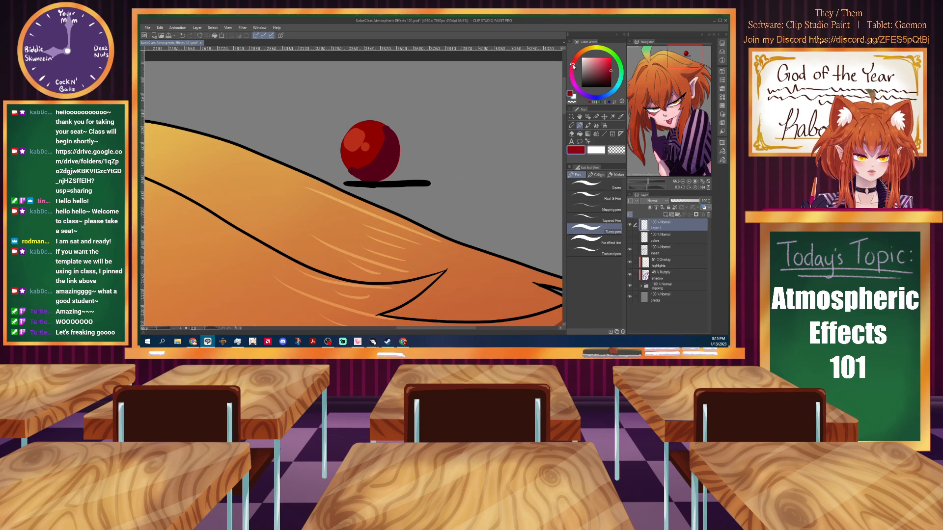
pyautogui.click(611, 74)
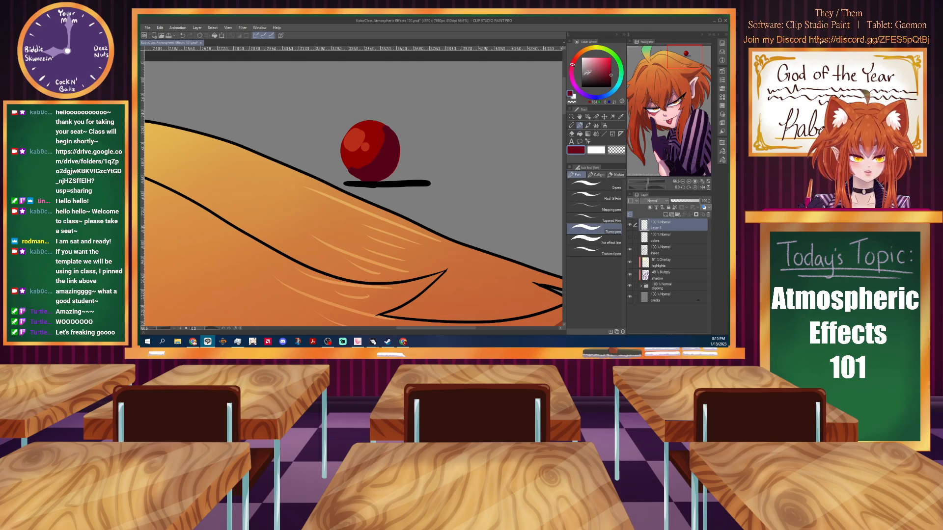
pyautogui.keyDown('alt'); pyautogui.click(372, 136); pyautogui.keyUp('alt')
pyautogui.click(576, 58)
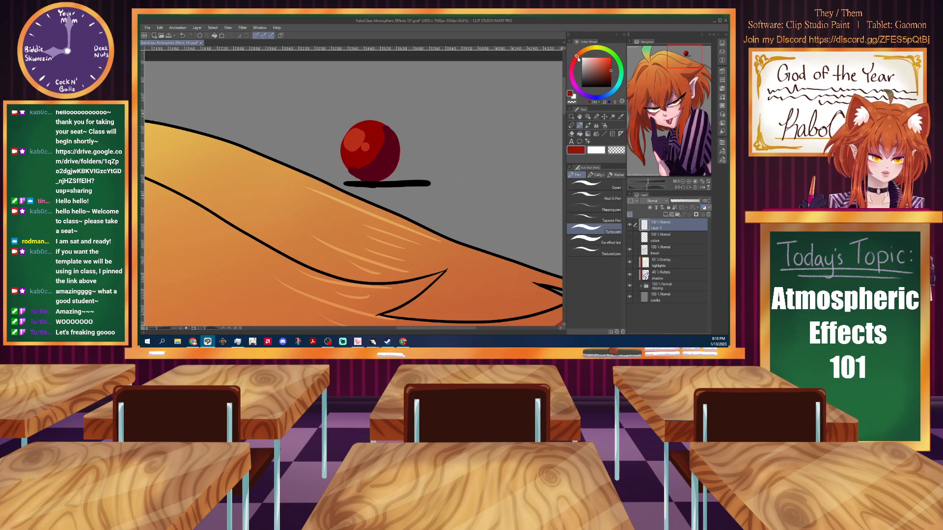
pyautogui.click(611, 67)
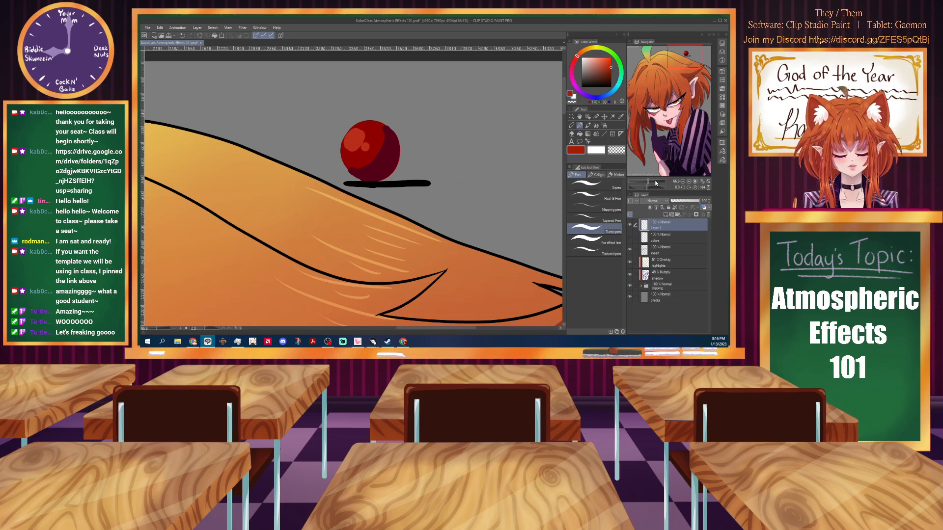
pyautogui.keyDown('alt'); pyautogui.click(372, 137); pyautogui.keyUp('alt')
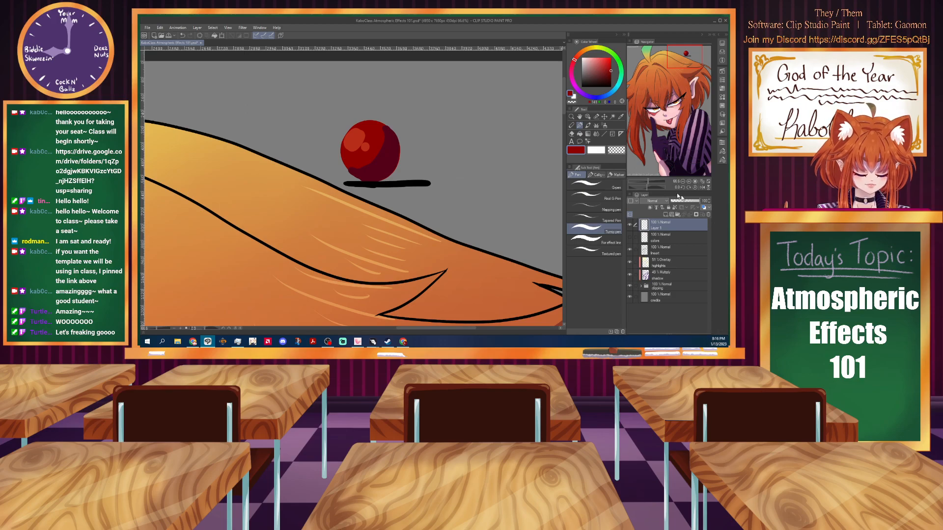
# Add a new layer and paint a thin light blue rim light along the ball's lower-right edge.
pyautogui.click(666, 215)
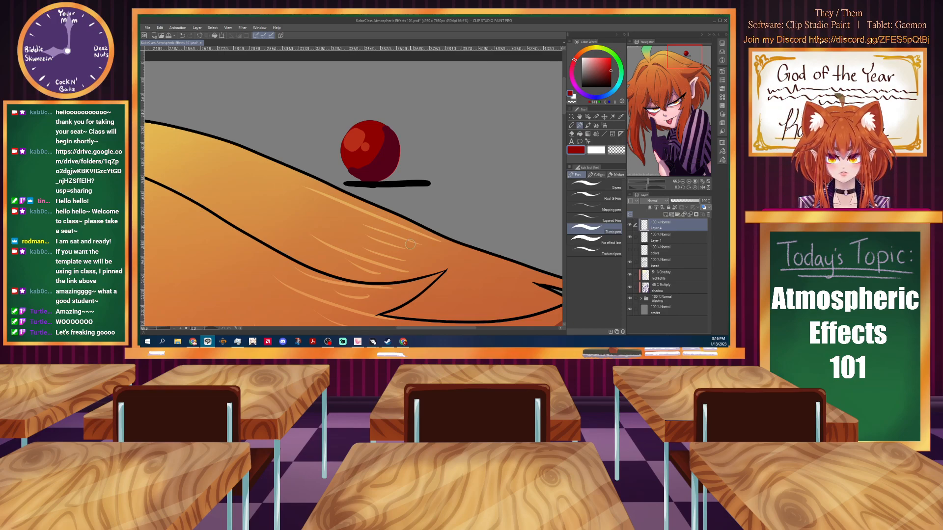
pyautogui.click(617, 86)
pyautogui.click(595, 58)
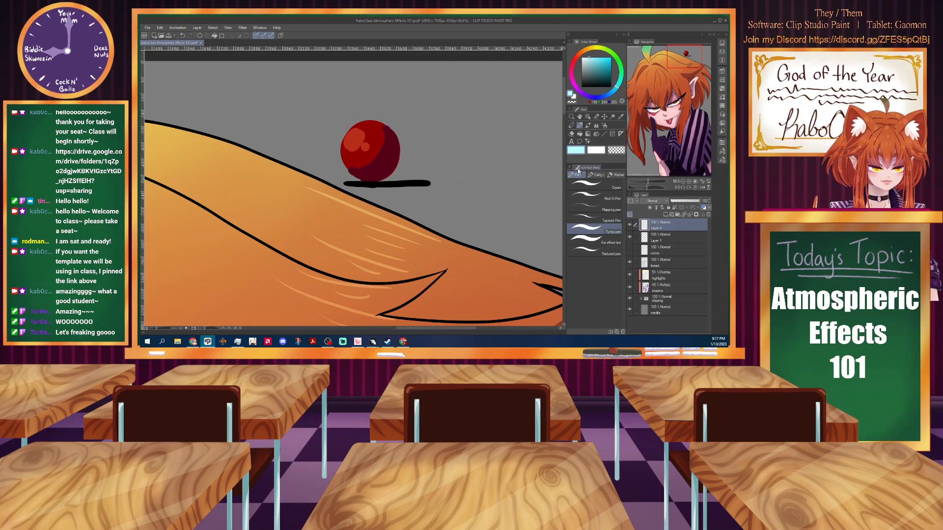
pyautogui.click(584, 182)
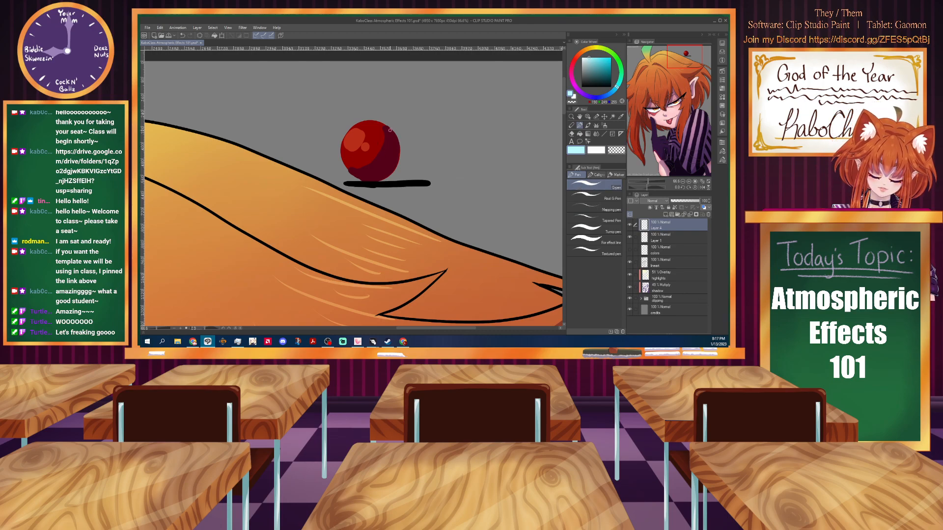
pyautogui.scroll(3, 363, 146)
pyautogui.scroll(1, 403, 140)
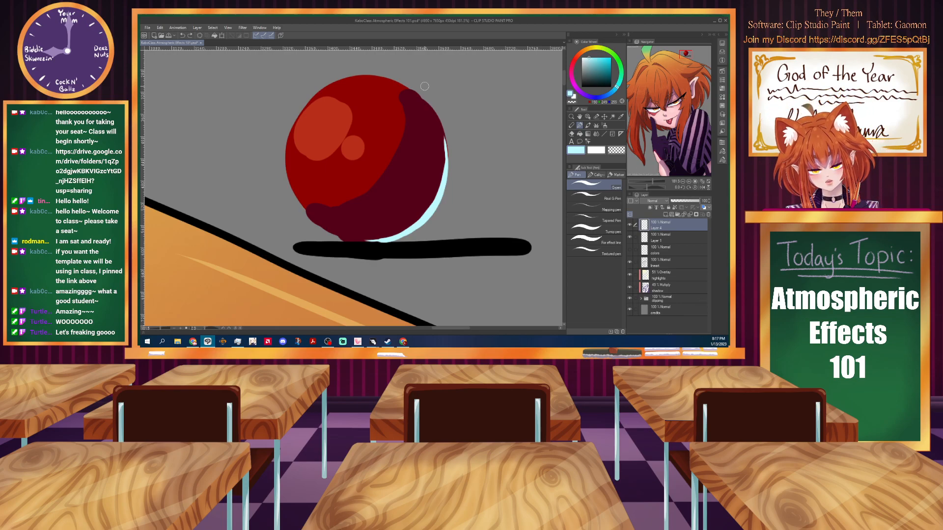
# Add a new layer and paint a soft light blue glow over the ball's shaded side with a smaller Running color edge watercolor brush.
pyautogui.click(665, 214)
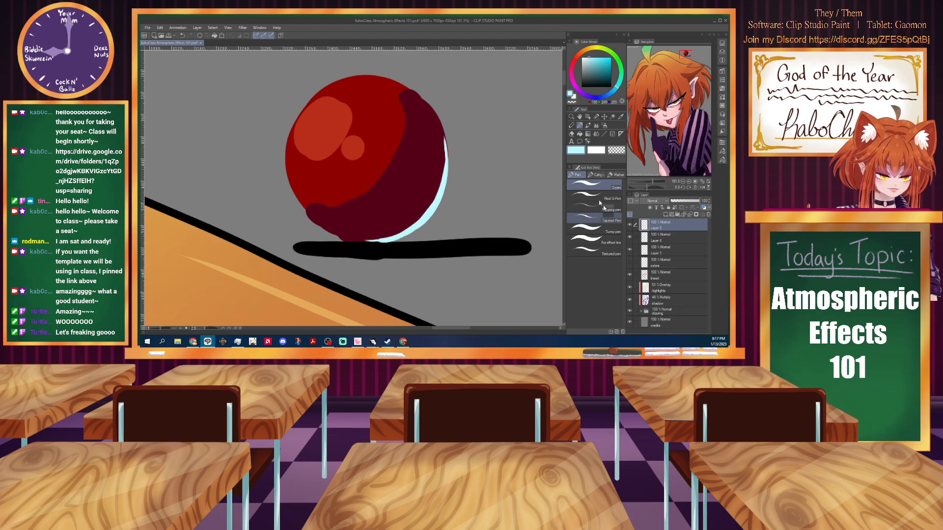
pyautogui.click(588, 126)
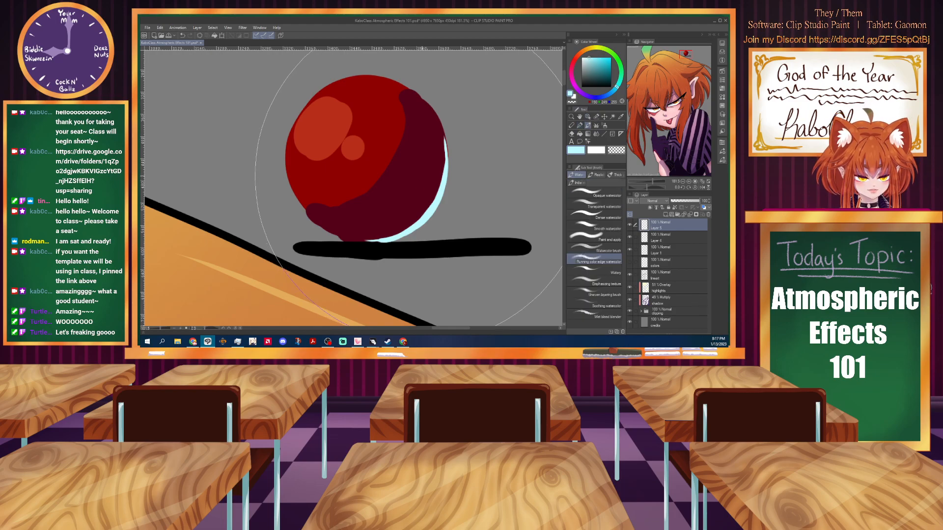
pyautogui.press('[')
pyautogui.press('[')
pyautogui.press('[')
pyautogui.press('[')
pyautogui.press('[')
pyautogui.press('[')
pyautogui.press('[')
pyautogui.press('[')
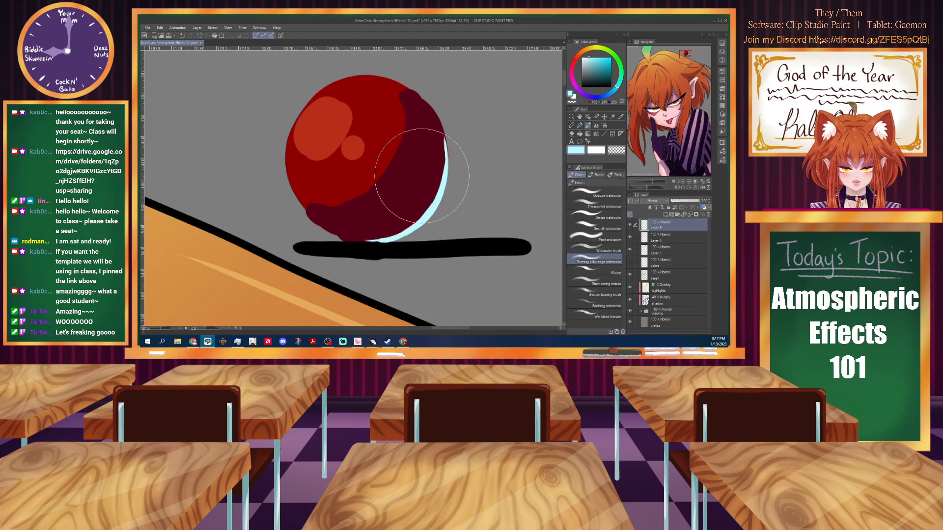
pyautogui.press('[')
pyautogui.press('[')
pyautogui.press('[')
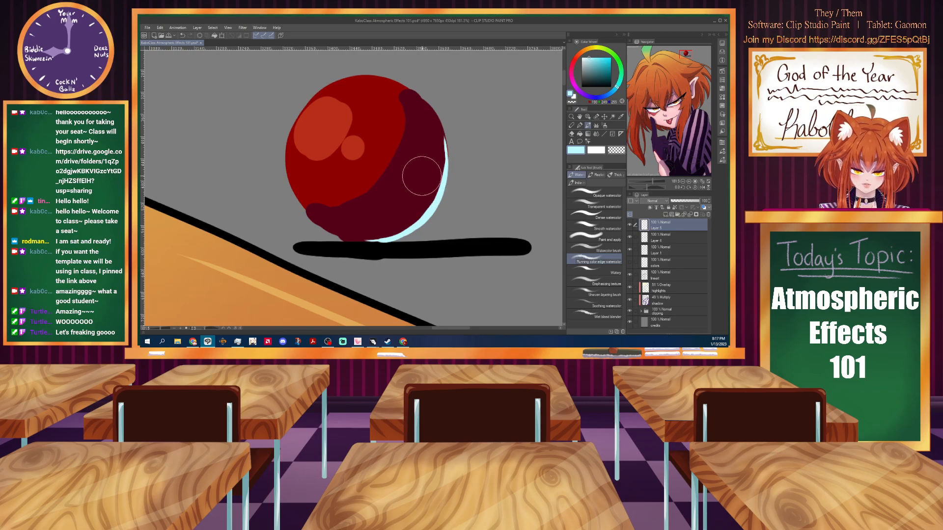
pyautogui.moveTo(431, 147)
pyautogui.mouseDown()
pyautogui.moveTo(398, 216)
pyautogui.moveTo(351, 228)
pyautogui.moveTo(423, 147)
pyautogui.moveTo(414, 175)
pyautogui.moveTo(413, 162)
pyautogui.moveTo(422, 180)
pyautogui.moveTo(434, 172)
pyautogui.moveTo(402, 207)
pyautogui.mouseUp()
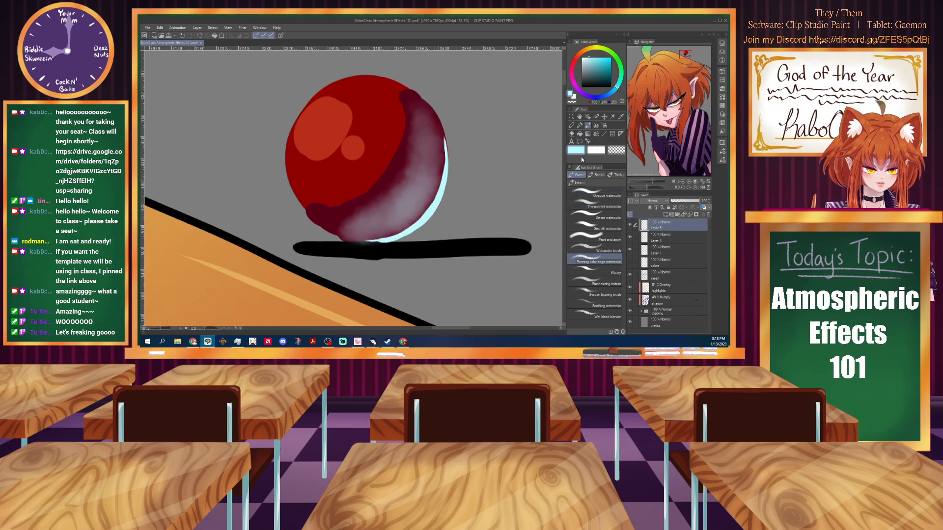
# Blend the light blue glow smoothly into the ball's dark shadow with a reduced Blend brush.
pyautogui.click(596, 133)
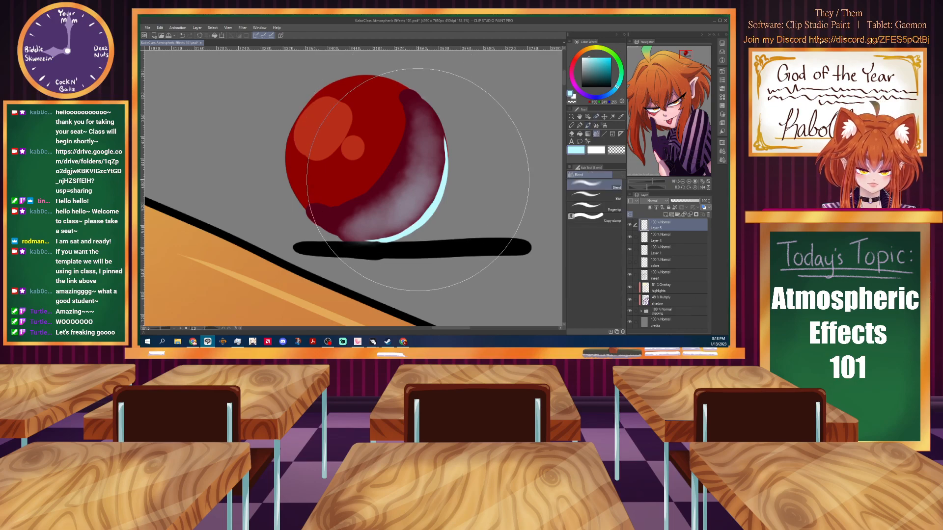
pyautogui.press('[')
pyautogui.press('[')
pyautogui.press('[')
pyautogui.press('[')
pyautogui.press('[')
pyautogui.press('[')
pyautogui.press('[')
pyautogui.press('[')
pyautogui.press('[')
pyautogui.press('[')
pyautogui.press('[')
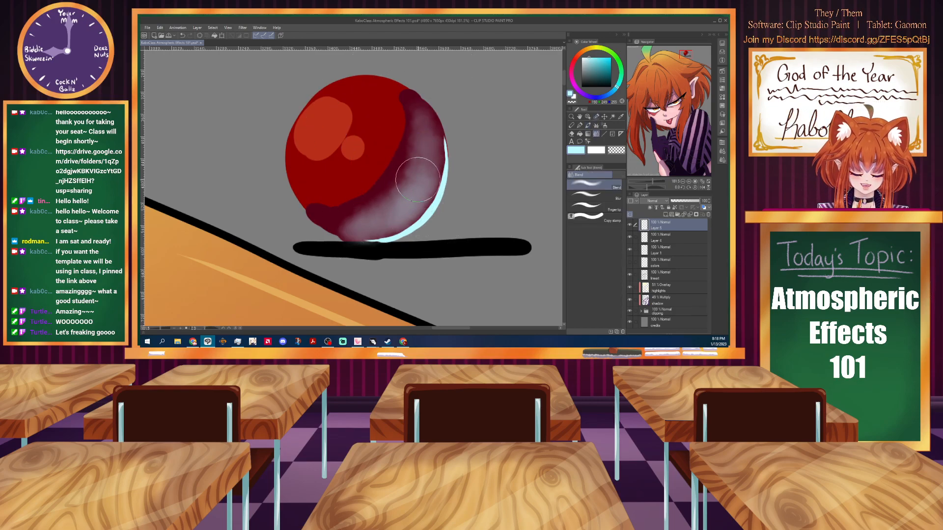
pyautogui.moveTo(441, 129); pyautogui.dragTo(426, 198)
pyautogui.moveTo(426, 112); pyautogui.dragTo(386, 231)
pyautogui.moveTo(437, 153); pyautogui.dragTo(356, 230)
pyautogui.moveTo(405, 99)
pyautogui.mouseDown()
pyautogui.moveTo(404, 154)
pyautogui.moveTo(421, 147)
pyautogui.moveTo(408, 201)
pyautogui.moveTo(375, 207)
pyautogui.moveTo(355, 224)
pyautogui.moveTo(417, 186)
pyautogui.moveTo(407, 216)
pyautogui.moveTo(304, 217)
pyautogui.mouseUp()
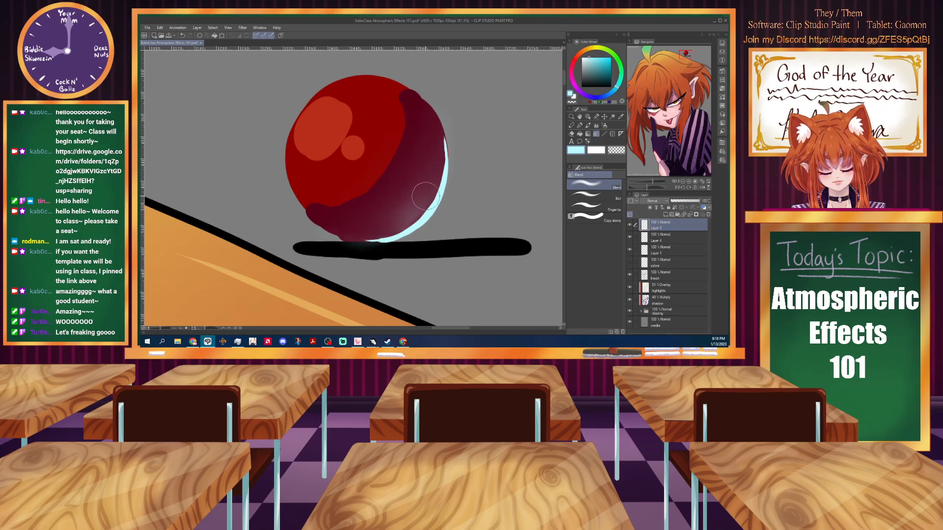
# Merge the ball, rim light and glow layers into one layer and rename it "lowlight example".
pyautogui.scroll(-7, 273, 242)
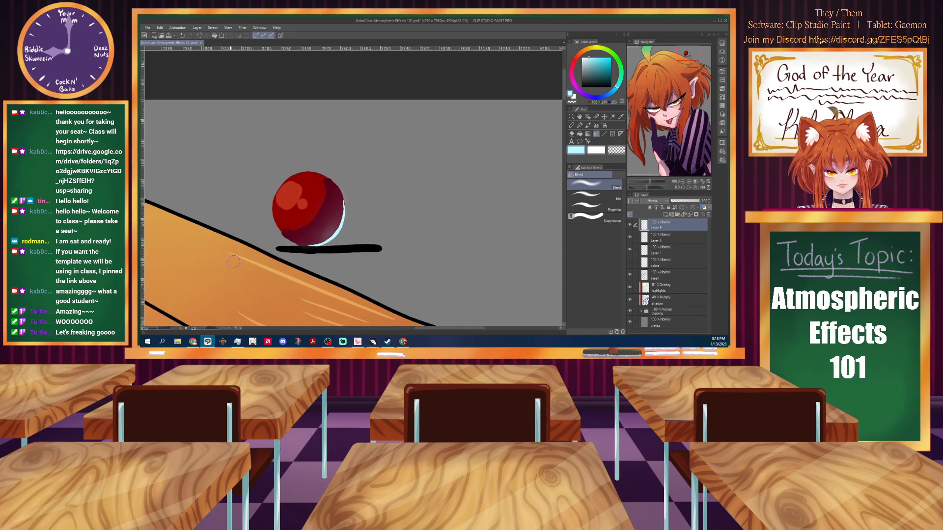
pyautogui.moveTo(411, 329); pyautogui.dragTo(382, 329)
pyautogui.scroll(2, 404, 273)
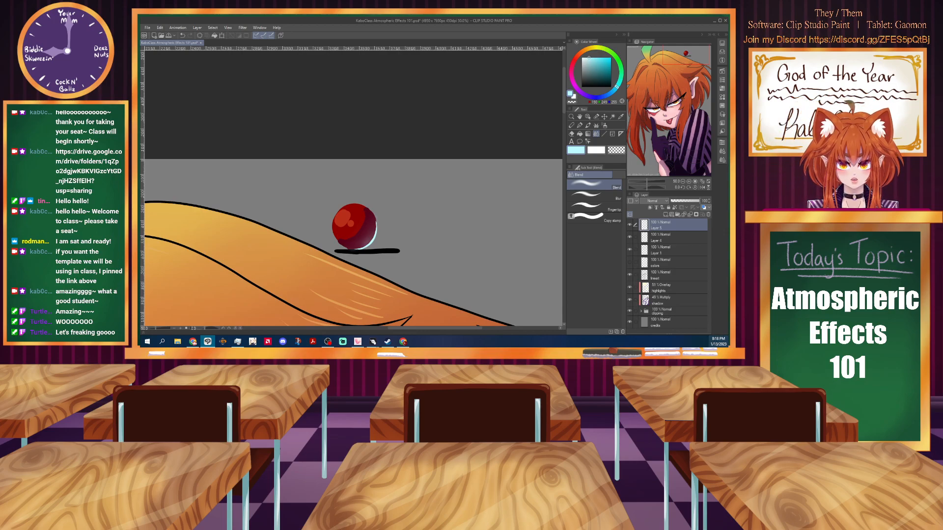
pyautogui.keyDown('ctrl'); pyautogui.click(653, 240); pyautogui.keyUp('ctrl')
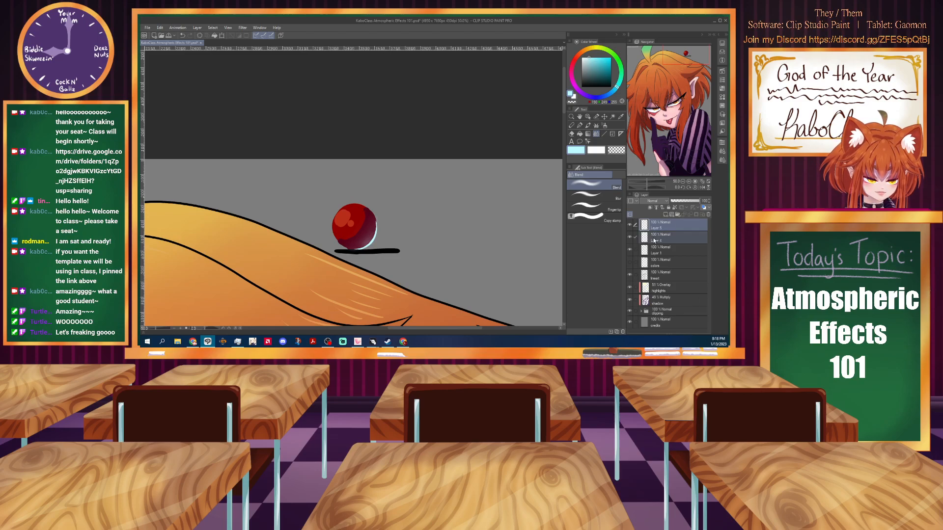
pyautogui.rightClick(654, 239)
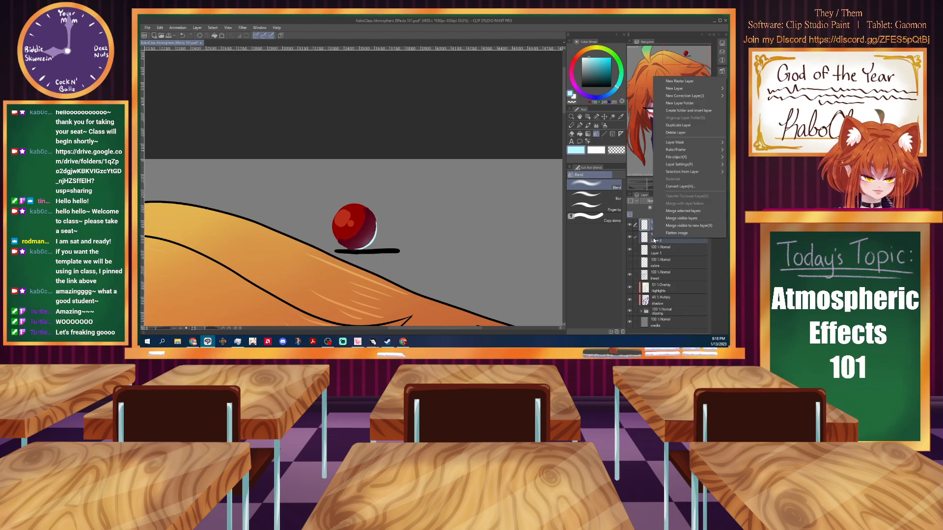
pyautogui.click(681, 210)
pyautogui.click(630, 239)
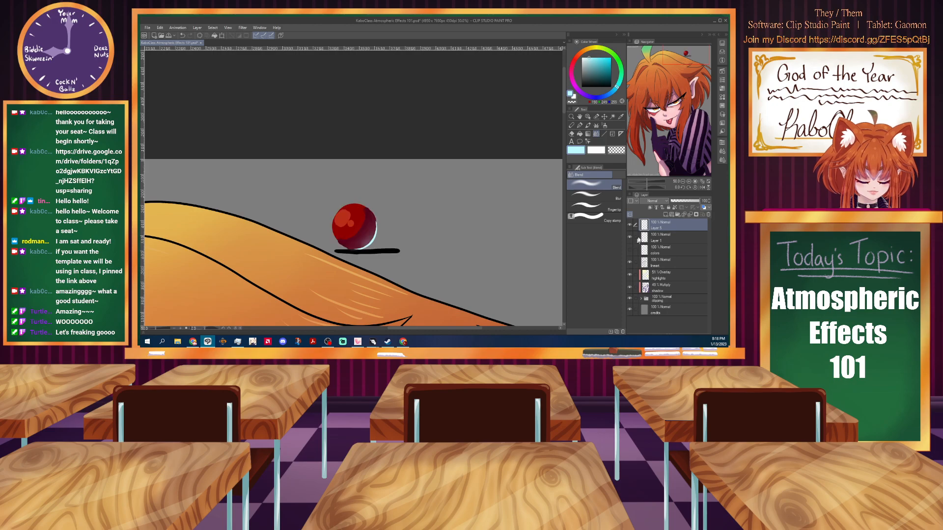
pyautogui.rightClick(680, 235)
pyautogui.click(660, 222)
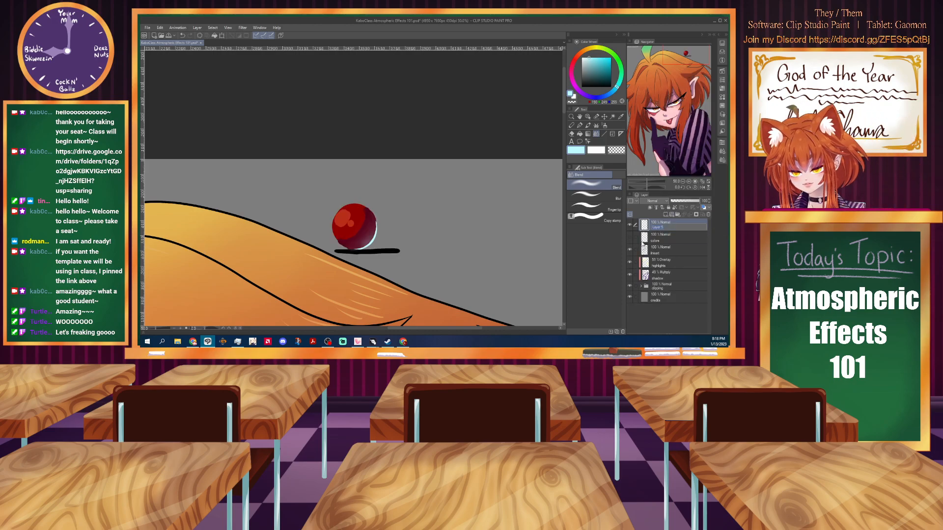
pyautogui.write('lowlight example')
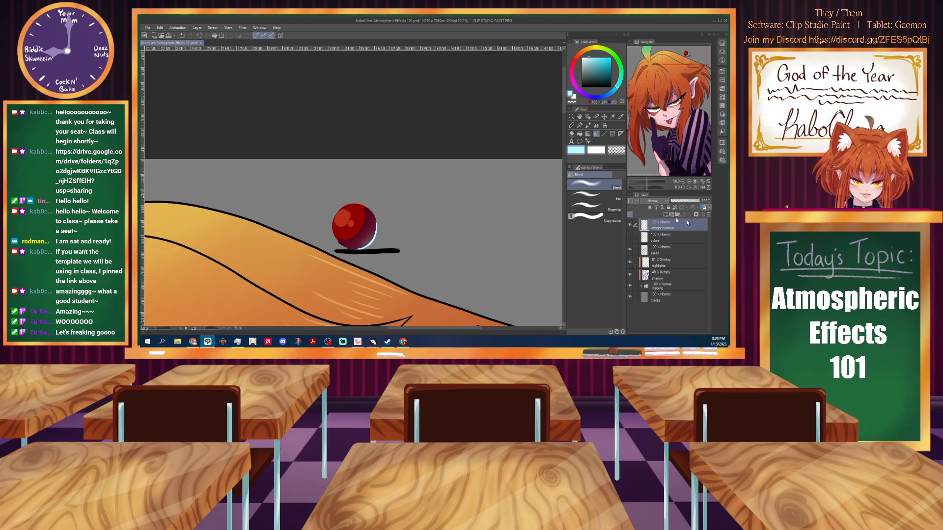
# Add a new layer for the character's rim light directly above the highlights layer.
pyautogui.scroll(-3, 540, 99)
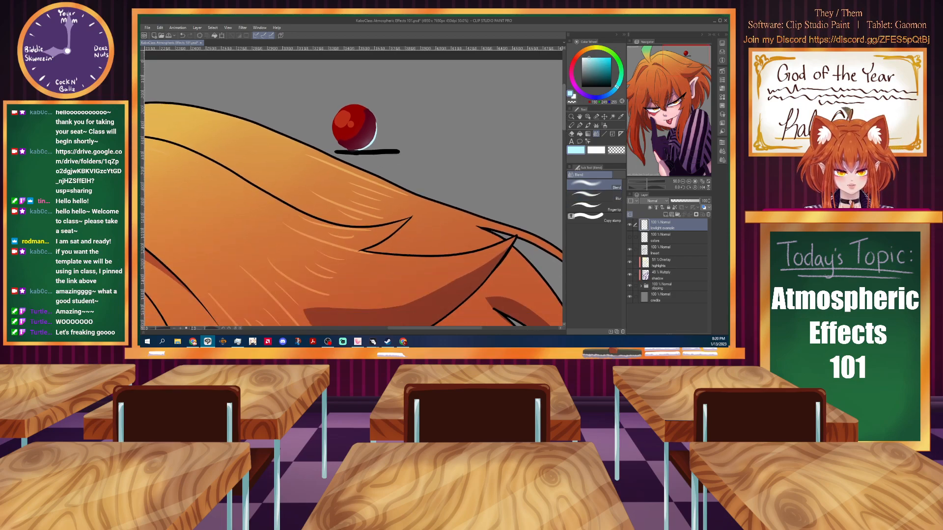
pyautogui.scroll(-5, 447, 198)
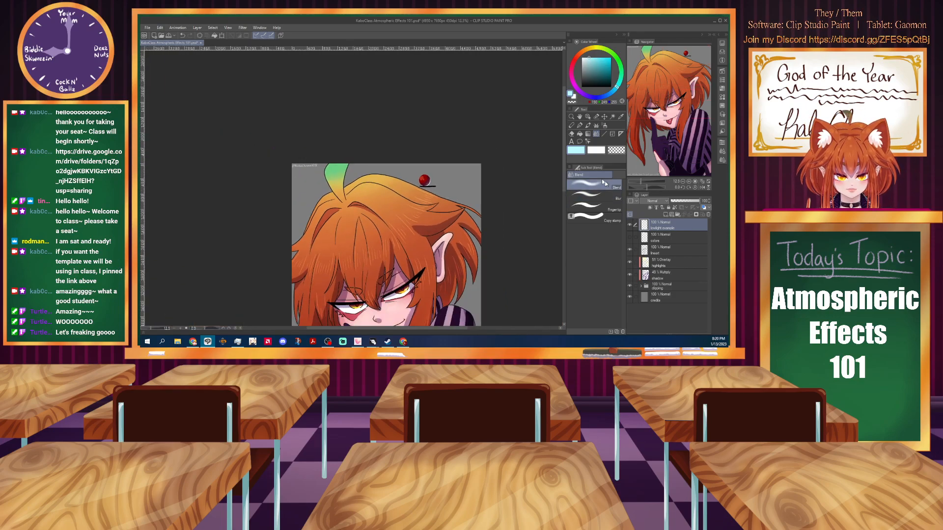
pyautogui.scroll(-2, 560, 188)
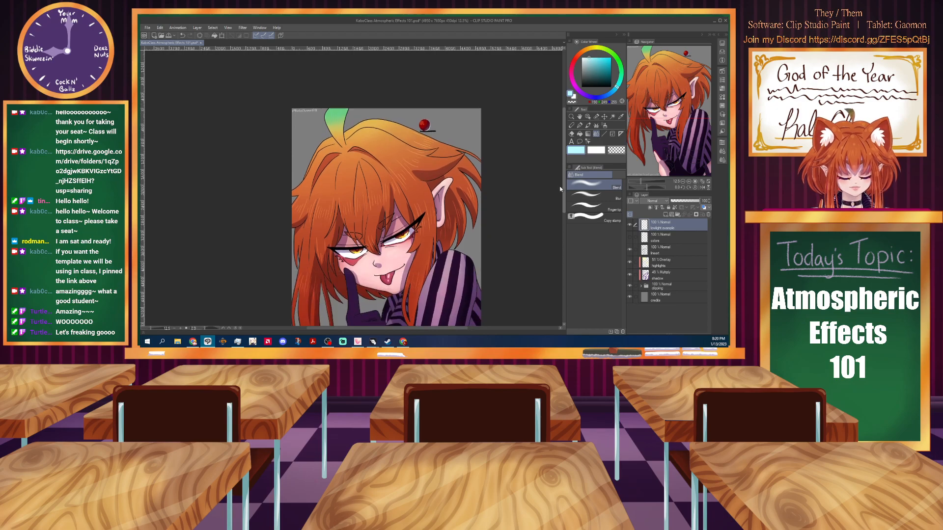
pyautogui.scroll(-2, 560, 188)
pyautogui.scroll(1, 561, 205)
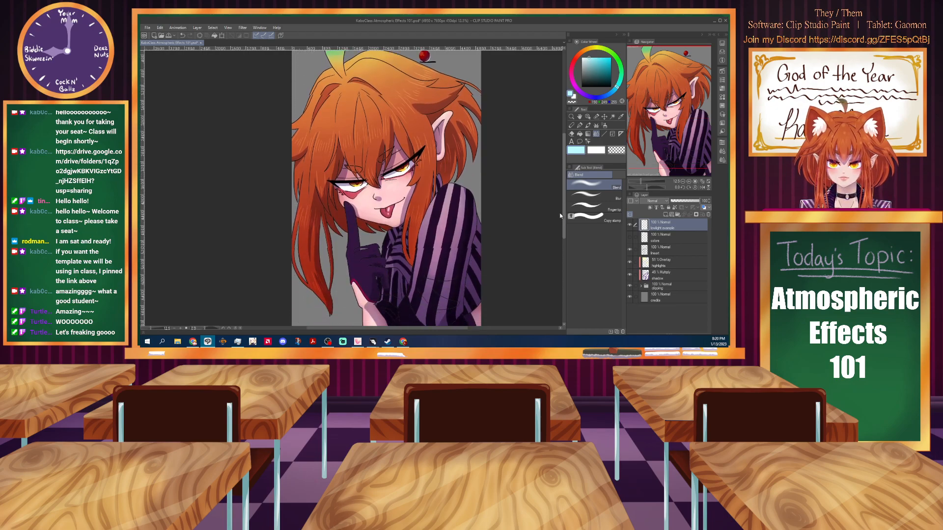
pyautogui.scroll(-2, 560, 214)
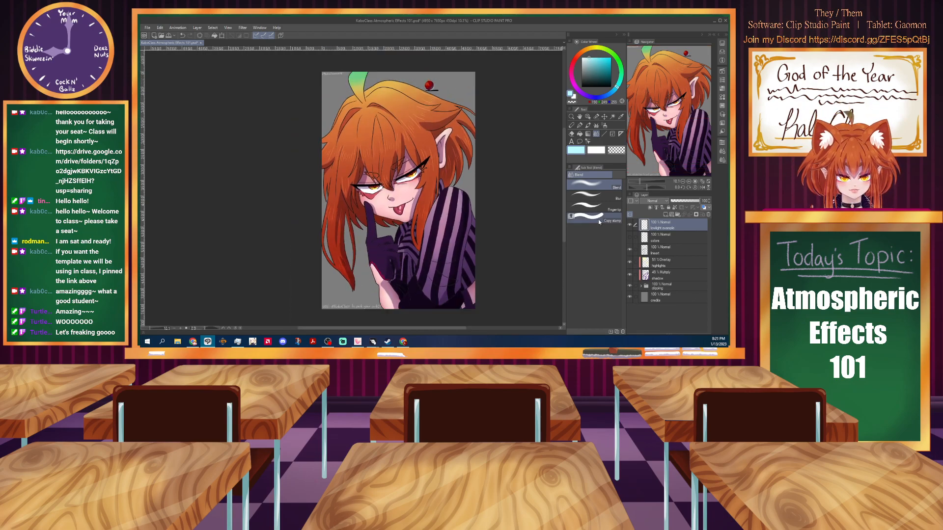
pyautogui.moveTo(564, 210); pyautogui.dragTo(563, 208)
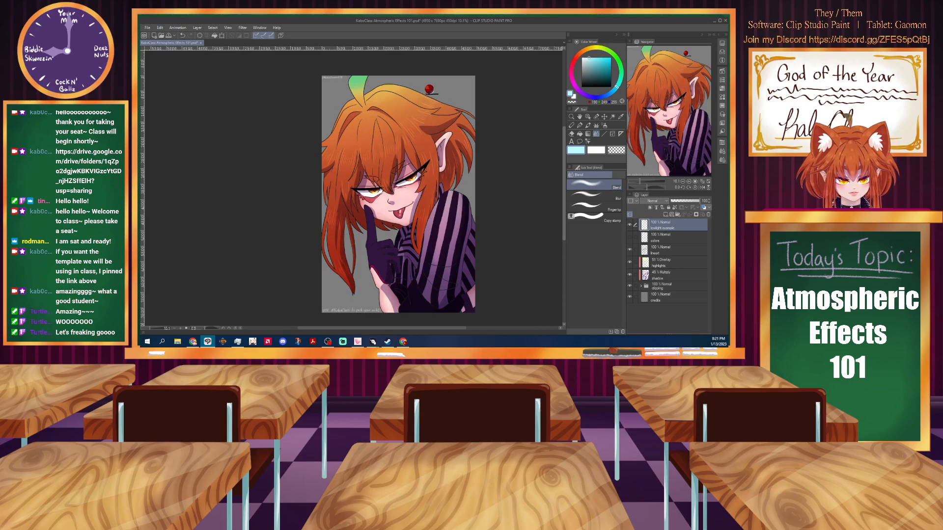
pyautogui.scroll(1, 513, 229)
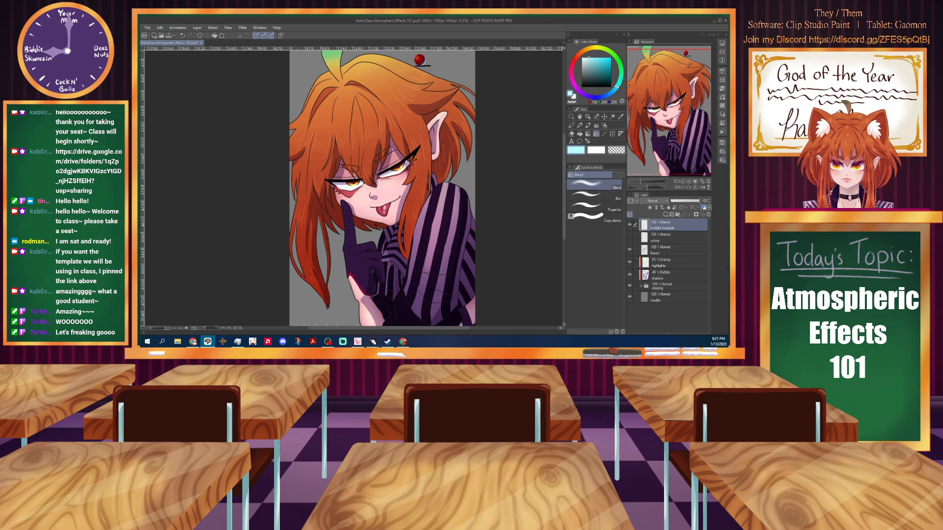
pyautogui.click(668, 264)
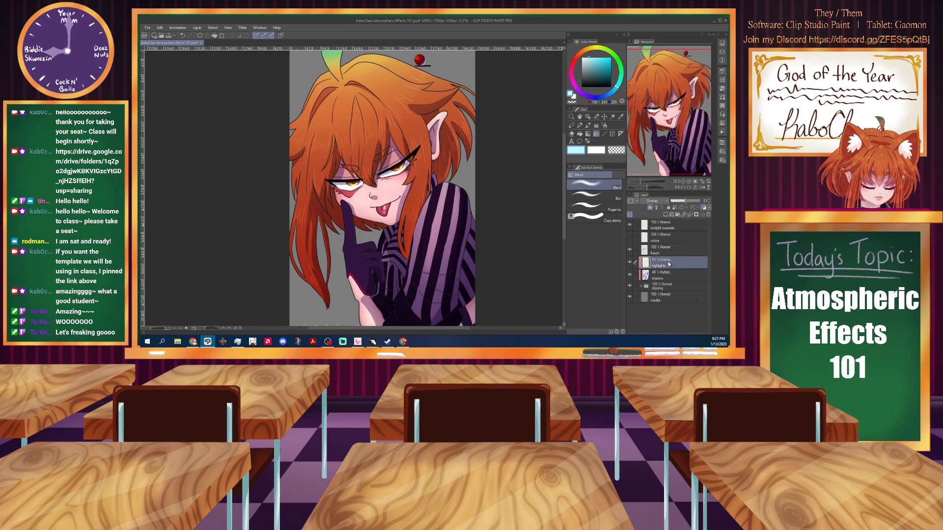
pyautogui.click(664, 215)
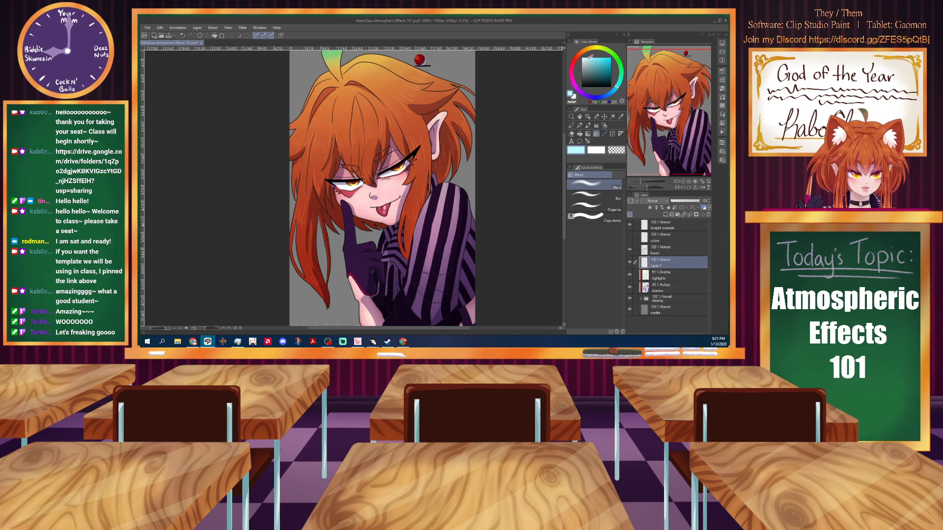
# Paint a thin light blue rim line with the Real G-Pen along the lower edge of the large hair lock above the ear.
pyautogui.click(580, 126)
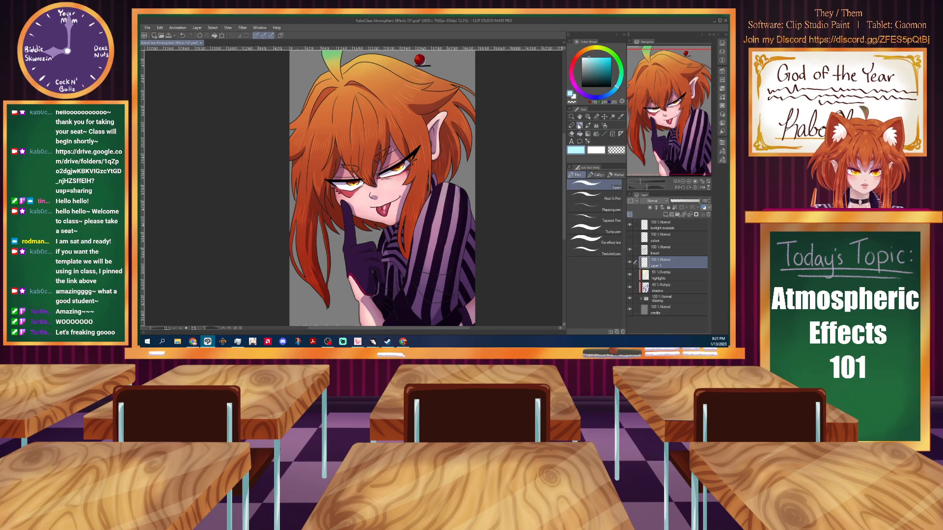
pyautogui.click(601, 202)
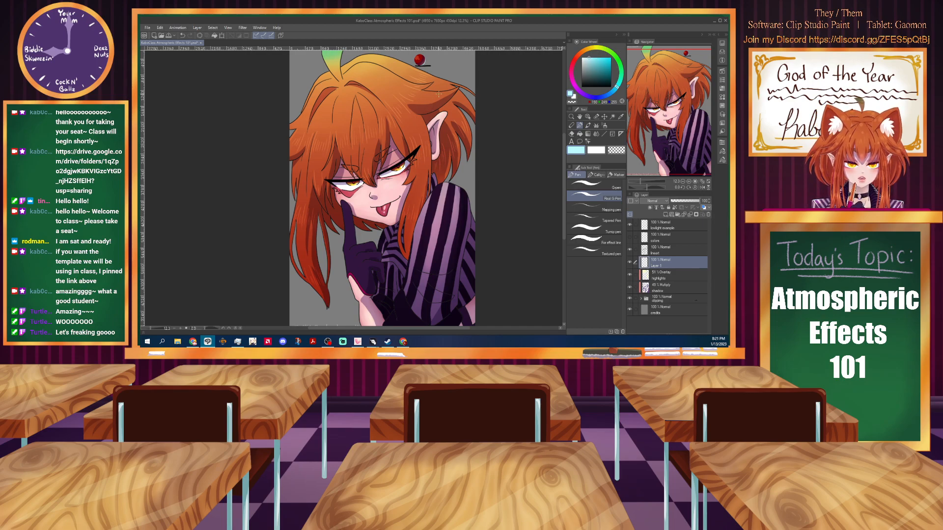
pyautogui.scroll(6, 438, 95)
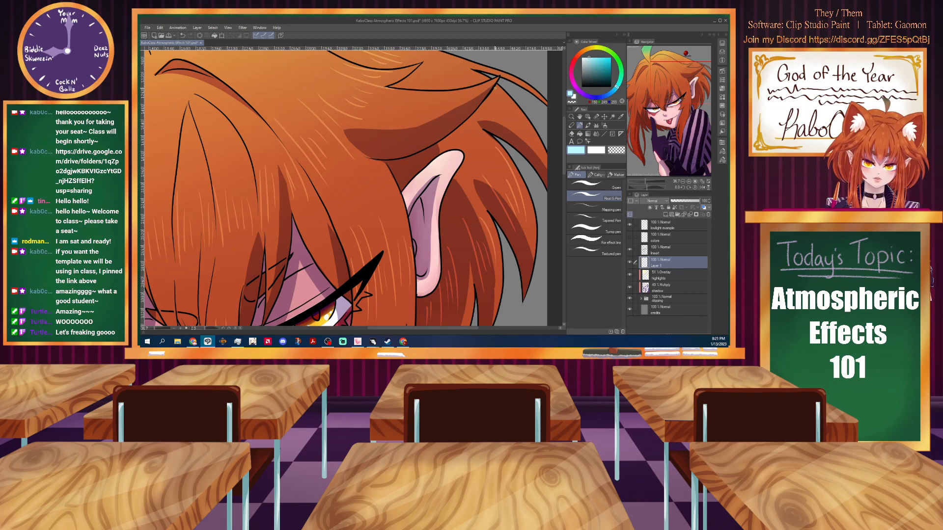
pyautogui.scroll(2, 396, 104)
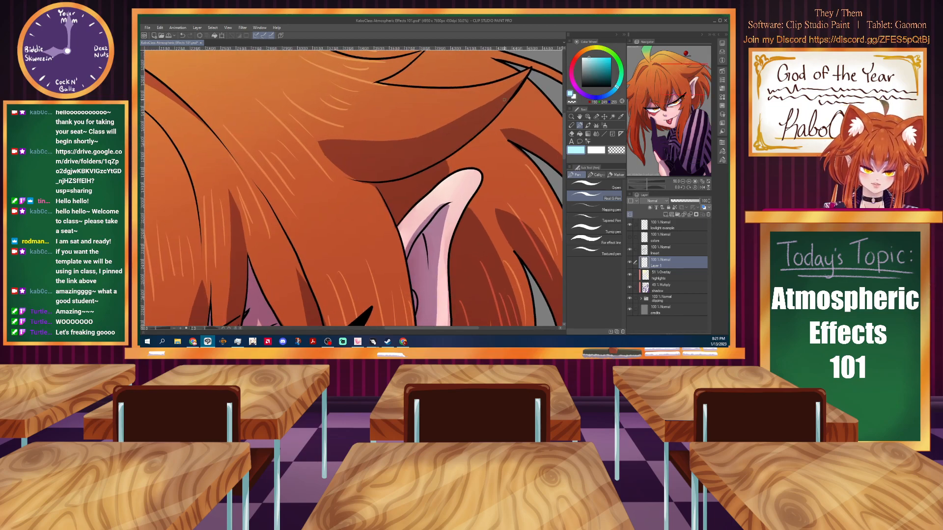
pyautogui.moveTo(523, 80)
pyautogui.mouseDown()
pyautogui.moveTo(423, 168)
pyautogui.moveTo(483, 127)
pyautogui.moveTo(463, 145)
pyautogui.moveTo(419, 169)
pyautogui.moveTo(447, 156)
pyautogui.moveTo(382, 181)
pyautogui.moveTo(433, 165)
pyautogui.moveTo(442, 159)
pyautogui.moveTo(354, 181)
pyautogui.mouseUp()
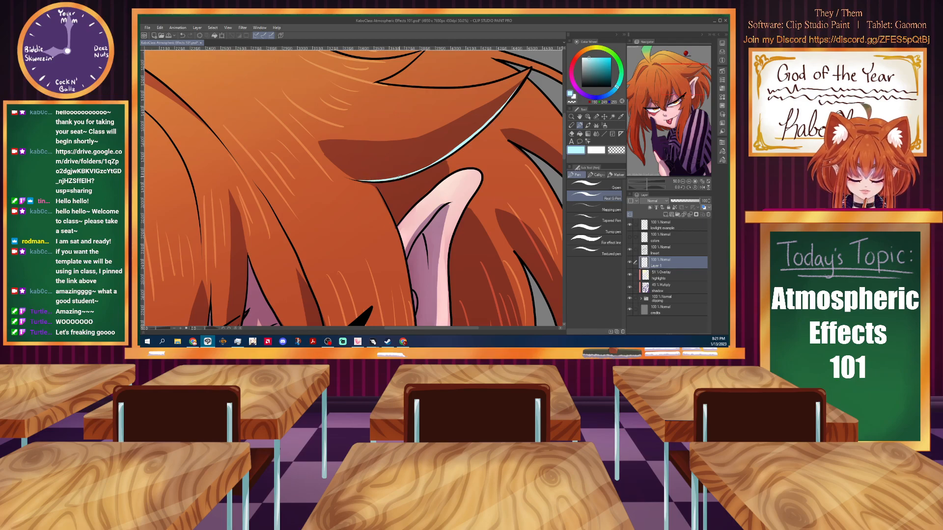
# Add a short light blue rim line along the small pointed hair tuft above the large lock.
pyautogui.scroll(-3, 428, 154)
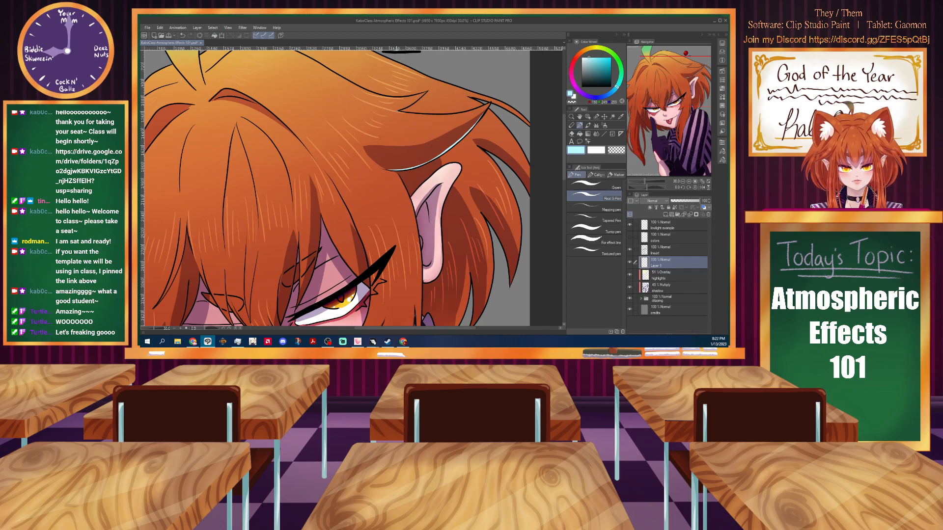
pyautogui.scroll(5, 386, 118)
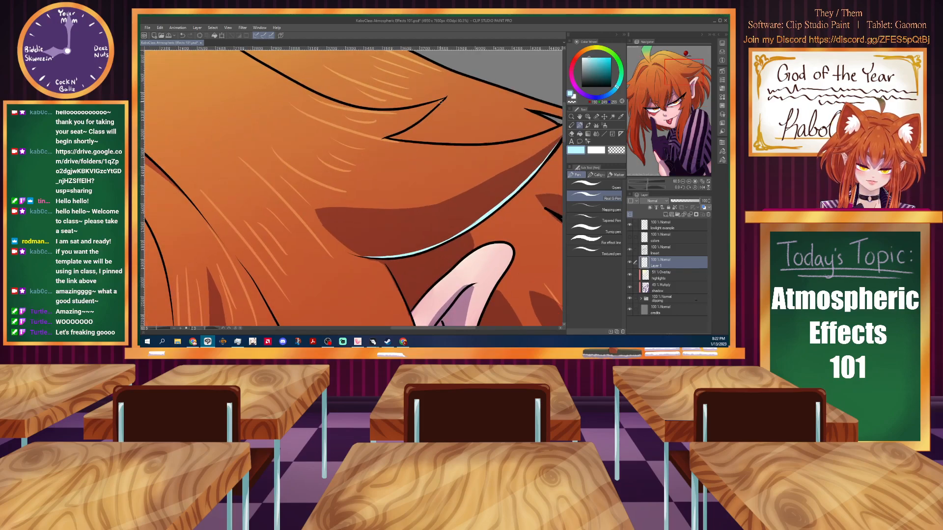
pyautogui.moveTo(444, 101); pyautogui.dragTo(392, 133)
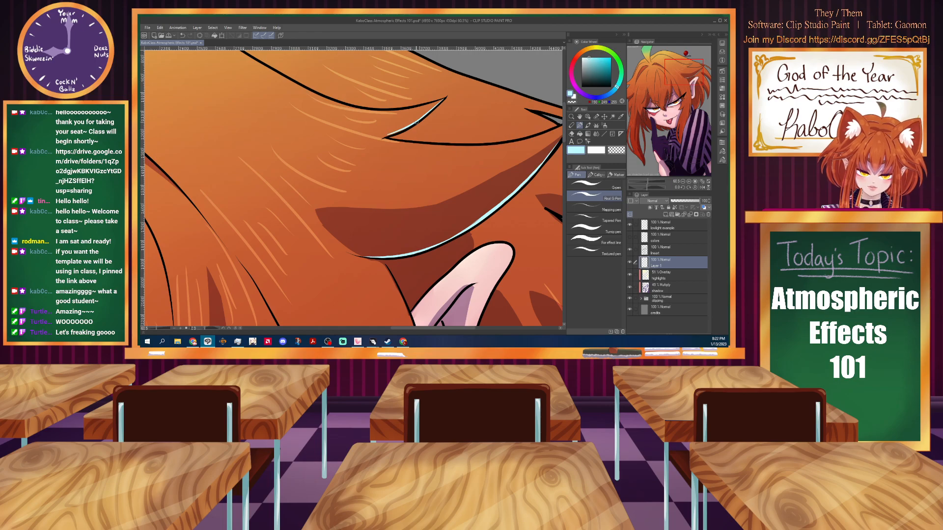
# Paint light blue rim lines along the outer edge of the hair strand behind the ear, beside the grey background gap.
pyautogui.scroll(-5, 386, 135)
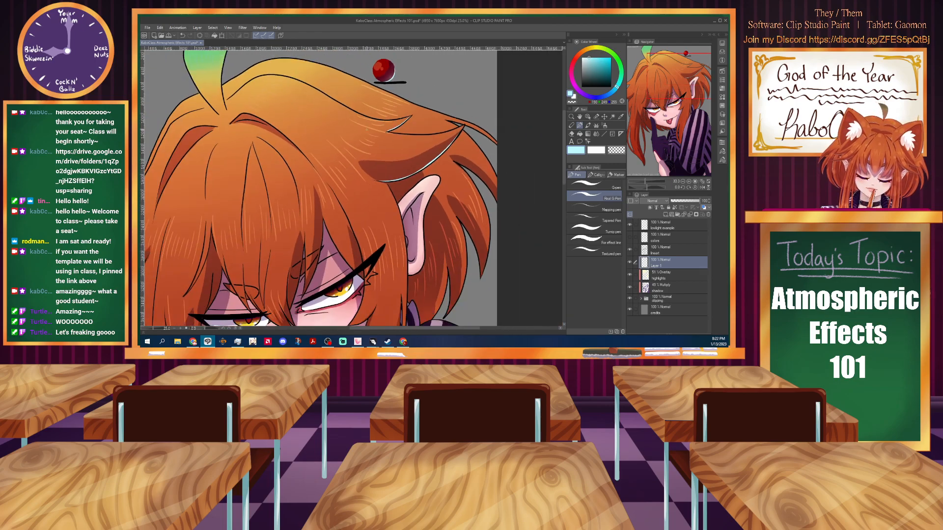
pyautogui.scroll(5, 492, 172)
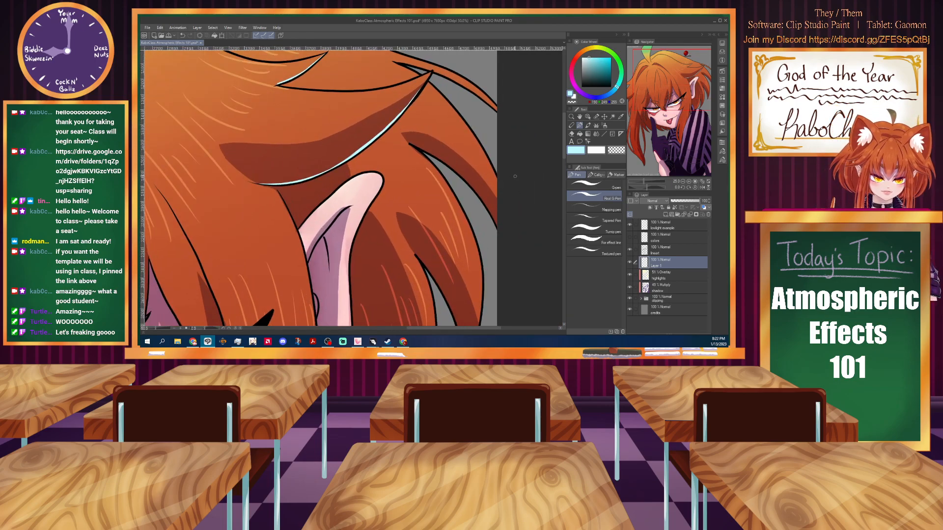
pyautogui.moveTo(381, 132); pyautogui.dragTo(434, 160)
pyautogui.moveTo(388, 134)
pyautogui.mouseDown()
pyautogui.moveTo(474, 197)
pyautogui.moveTo(494, 234)
pyautogui.mouseUp()
pyautogui.moveTo(453, 178); pyautogui.dragTo(497, 243)
pyautogui.scroll(4, 319, 189)
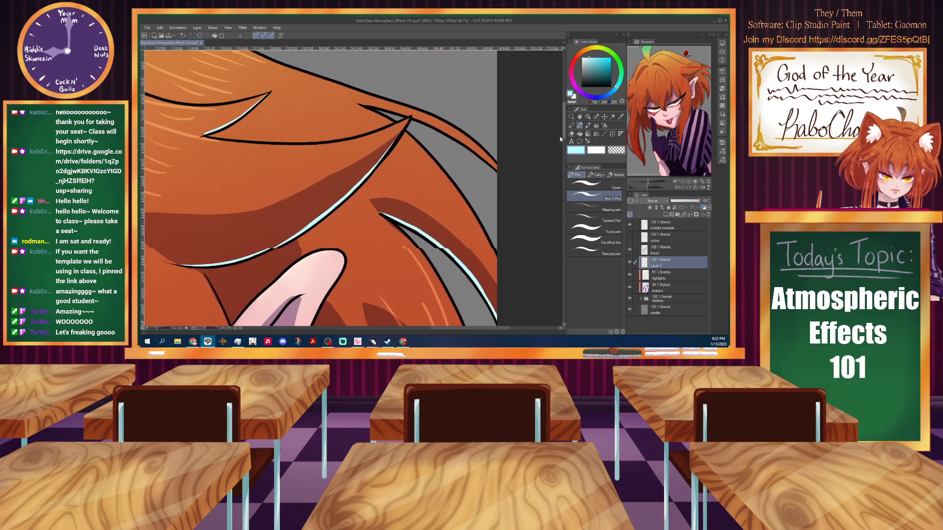
# Paint light blue rim lines along the lower edges of the thin hair strands trailing from the back of the head.
pyautogui.moveTo(359, 115); pyautogui.dragTo(458, 148)
pyautogui.moveTo(413, 126)
pyautogui.mouseDown()
pyautogui.moveTo(461, 150)
pyautogui.moveTo(473, 160)
pyautogui.moveTo(435, 138)
pyautogui.moveTo(497, 179)
pyautogui.mouseUp()
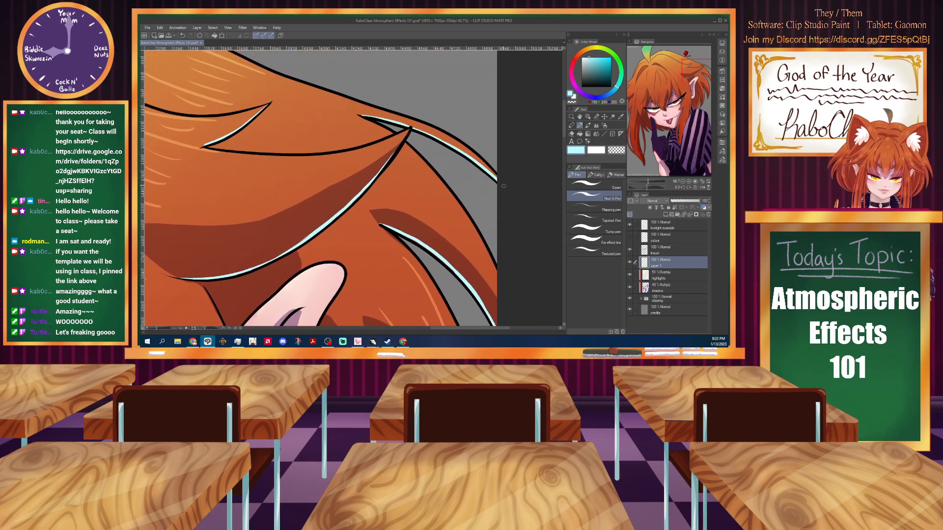
pyautogui.scroll(-10, 564, 168)
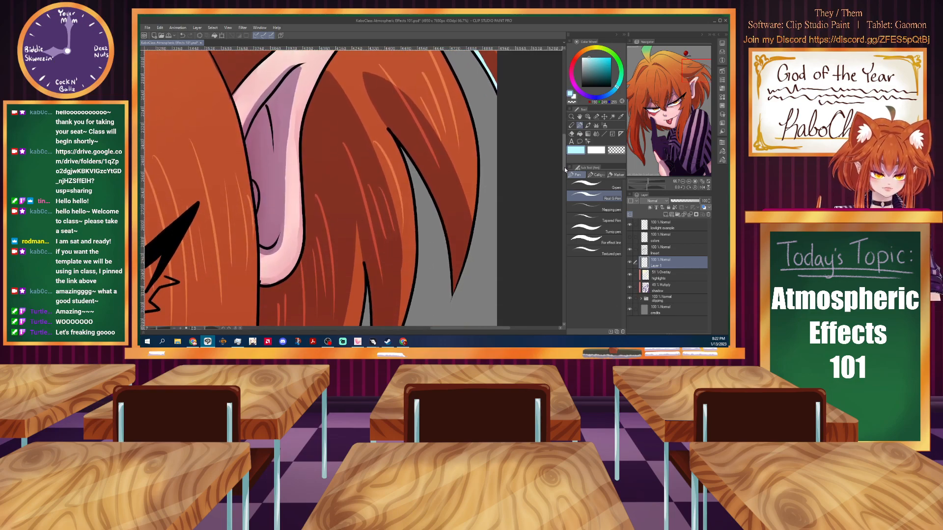
pyautogui.scroll(10, 560, 157)
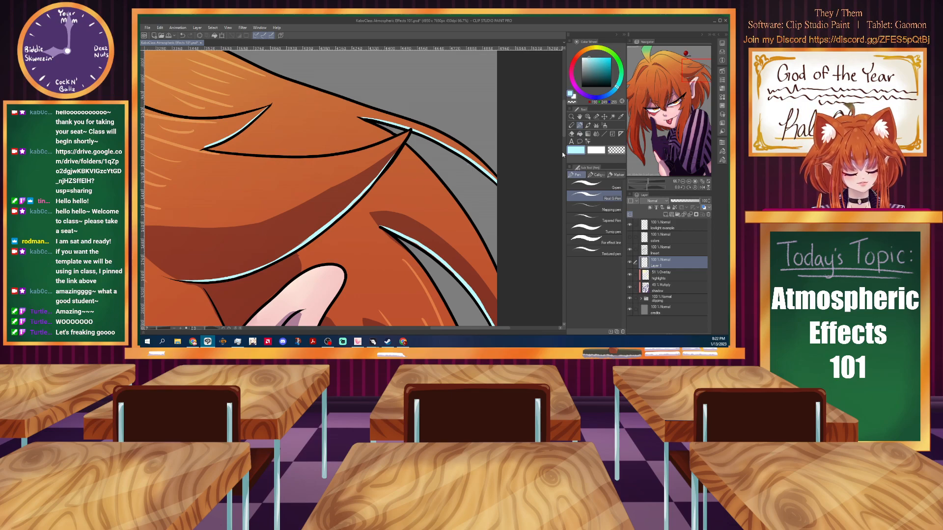
# Paint light blue rim lines along the inner edges of the two pointed hair strands hanging behind the ear, down toward the shoulder.
pyautogui.moveTo(564, 142)
pyautogui.mouseDown()
pyautogui.moveTo(565, 178)
pyautogui.moveTo(559, 157)
pyautogui.mouseUp()
pyautogui.moveTo(388, 74)
pyautogui.mouseDown()
pyautogui.moveTo(423, 118)
pyautogui.moveTo(447, 185)
pyautogui.mouseUp()
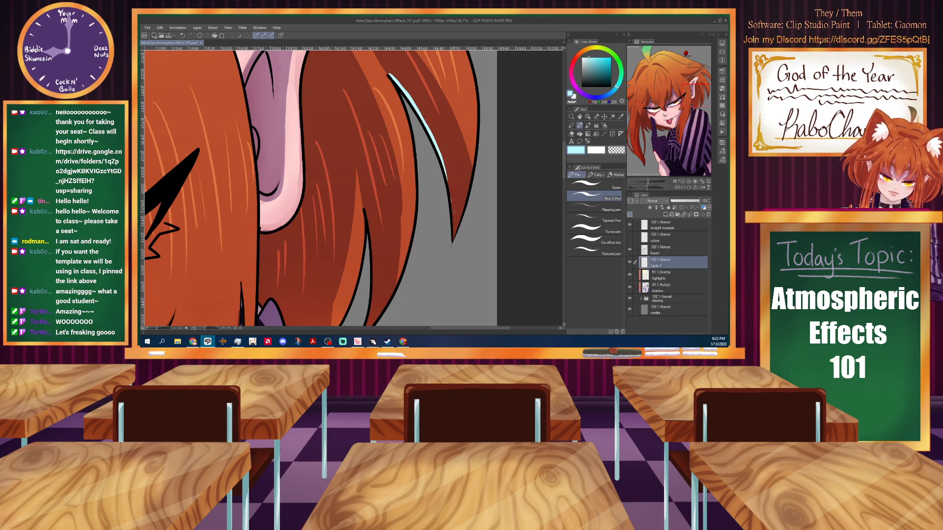
pyautogui.moveTo(438, 148); pyautogui.dragTo(453, 241)
pyautogui.moveTo(364, 209)
pyautogui.mouseDown()
pyautogui.moveTo(374, 296)
pyautogui.moveTo(371, 172)
pyautogui.moveTo(355, 233)
pyautogui.mouseUp()
pyautogui.scroll(-3, 289, 152)
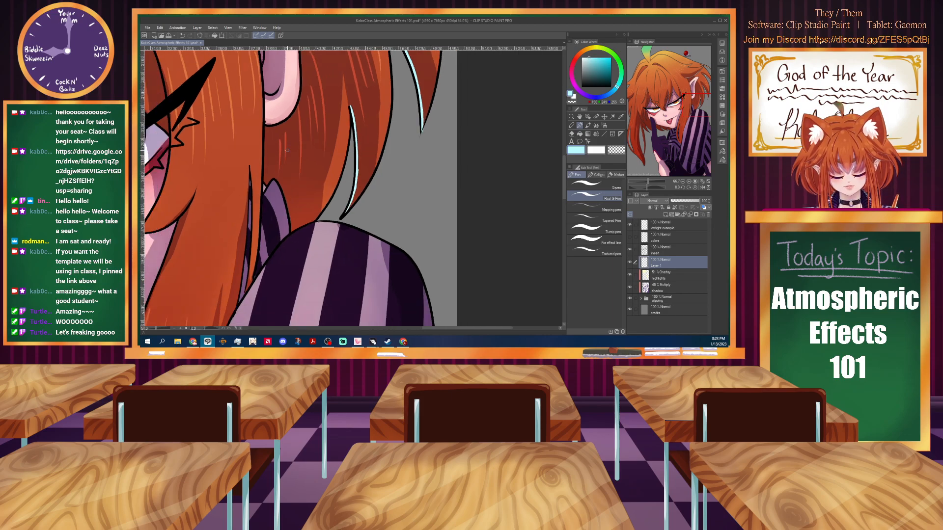
pyautogui.scroll(-2, 289, 152)
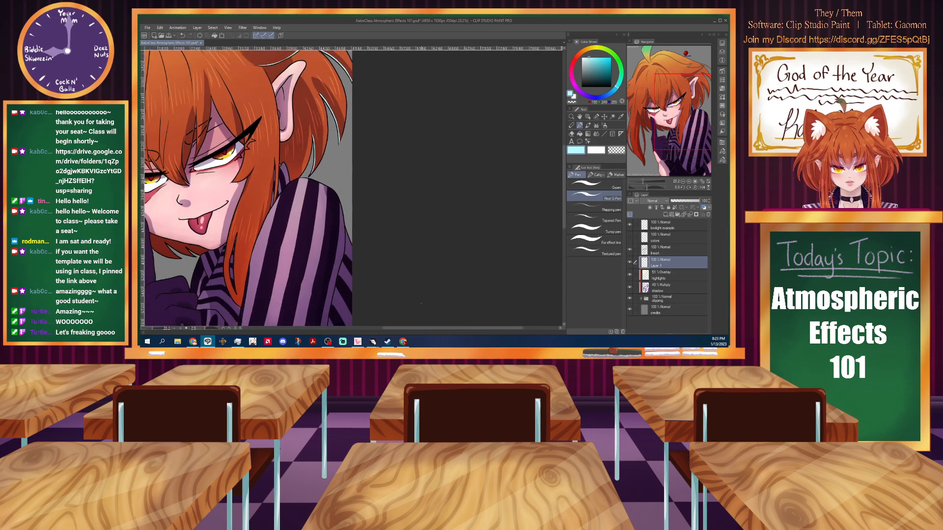
# Add light blue rim lines along the forehead edge above the outer eyelash and under the pointed hair tuft beside the cheek.
pyautogui.moveTo(414, 328); pyautogui.dragTo(373, 330)
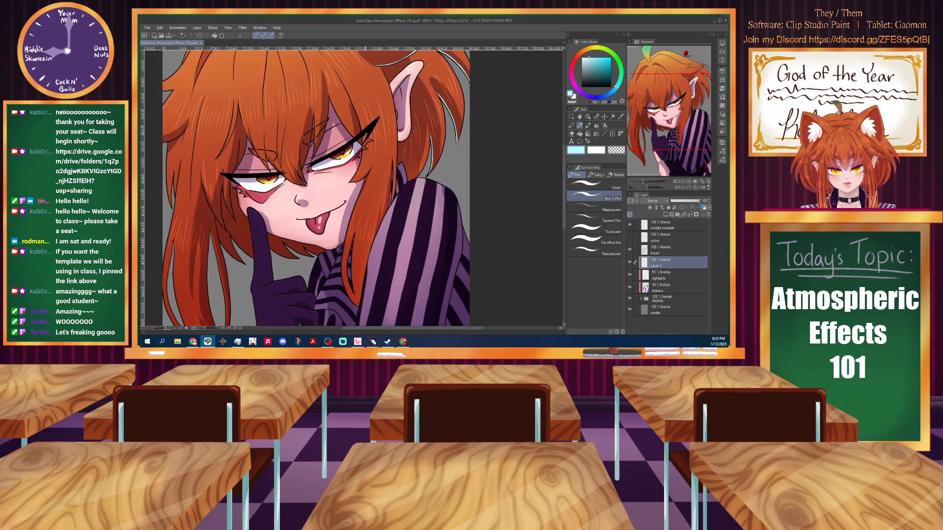
pyautogui.scroll(2, 364, 135)
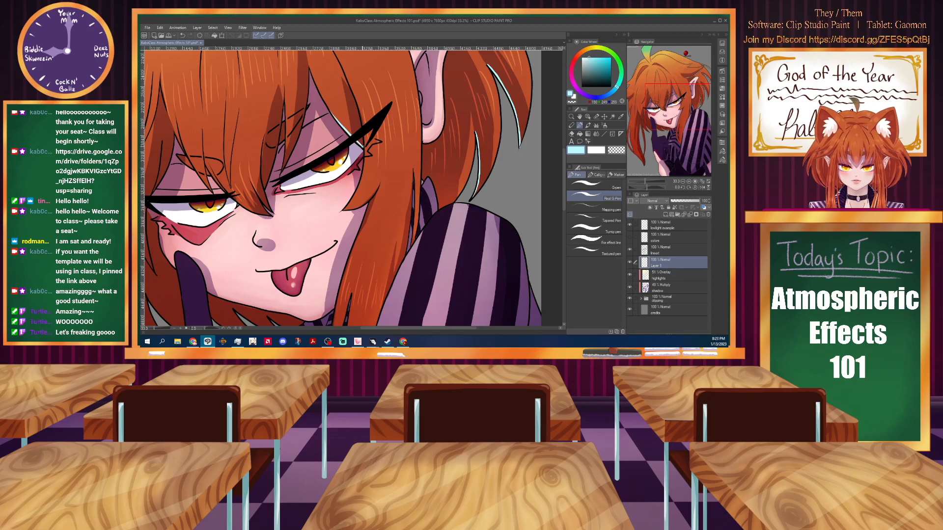
pyautogui.scroll(3, 366, 153)
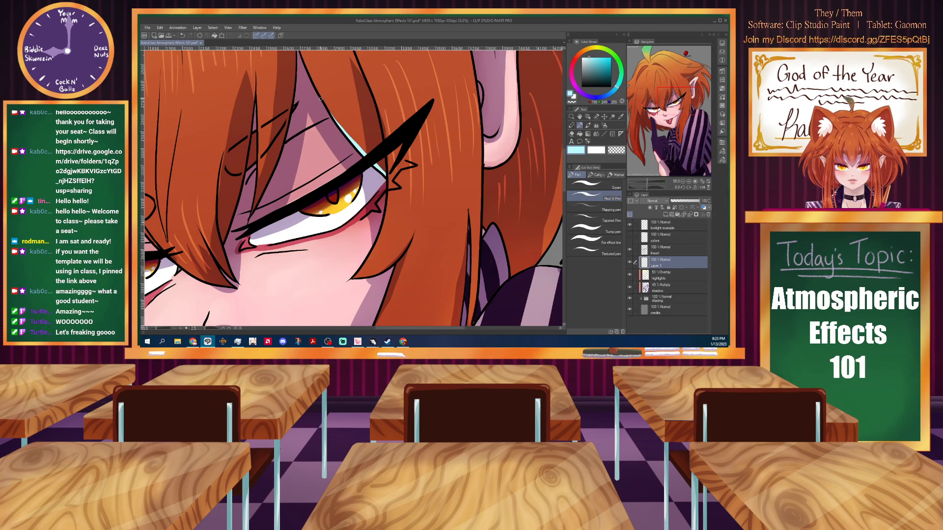
pyautogui.scroll(-3, 313, 60)
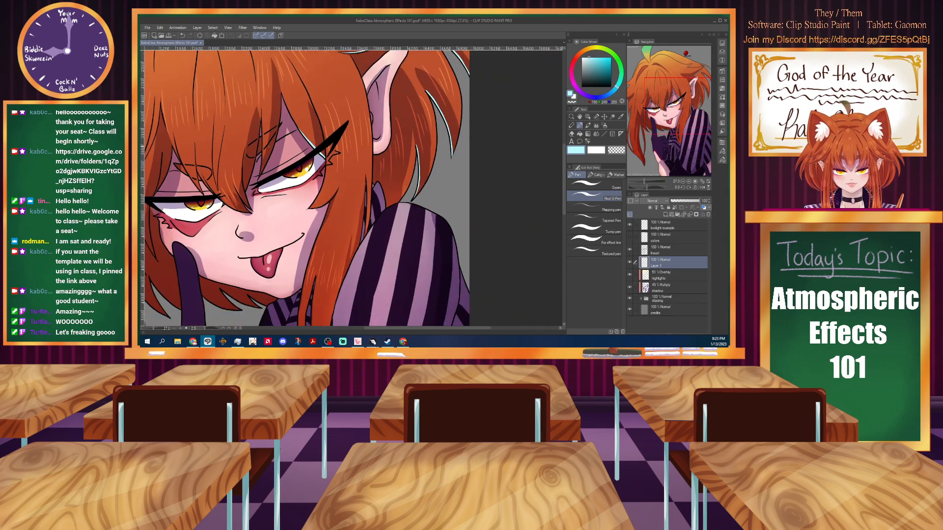
pyautogui.scroll(2, 319, 199)
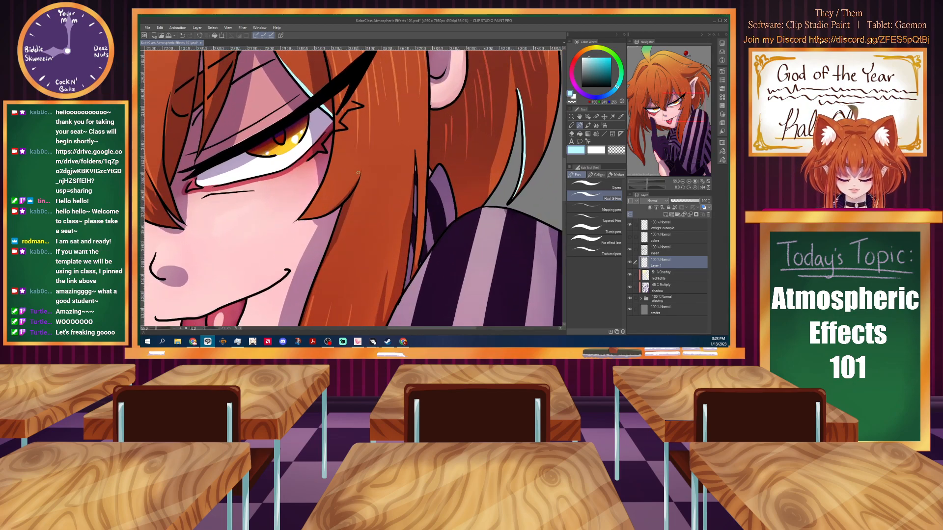
pyautogui.moveTo(298, 219)
pyautogui.mouseDown()
pyautogui.moveTo(336, 208)
pyautogui.moveTo(360, 173)
pyautogui.mouseUp()
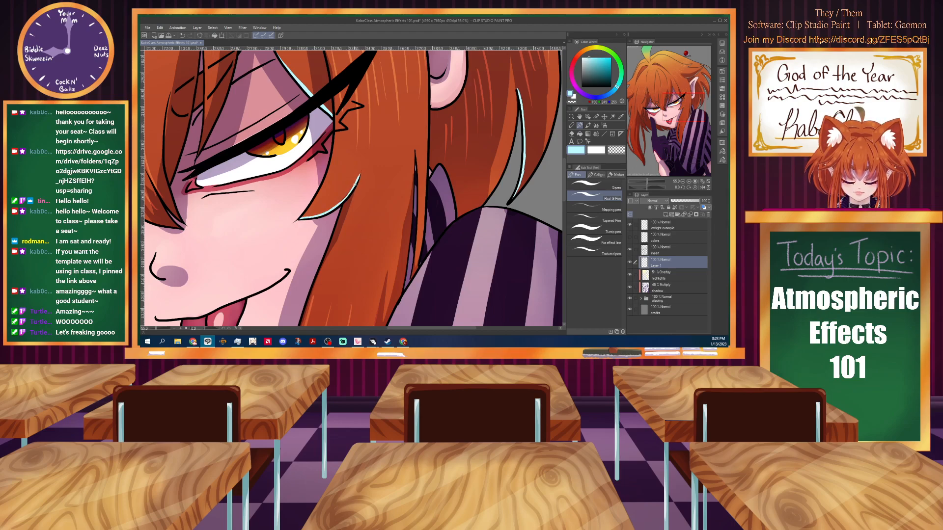
pyautogui.scroll(-5, 329, 191)
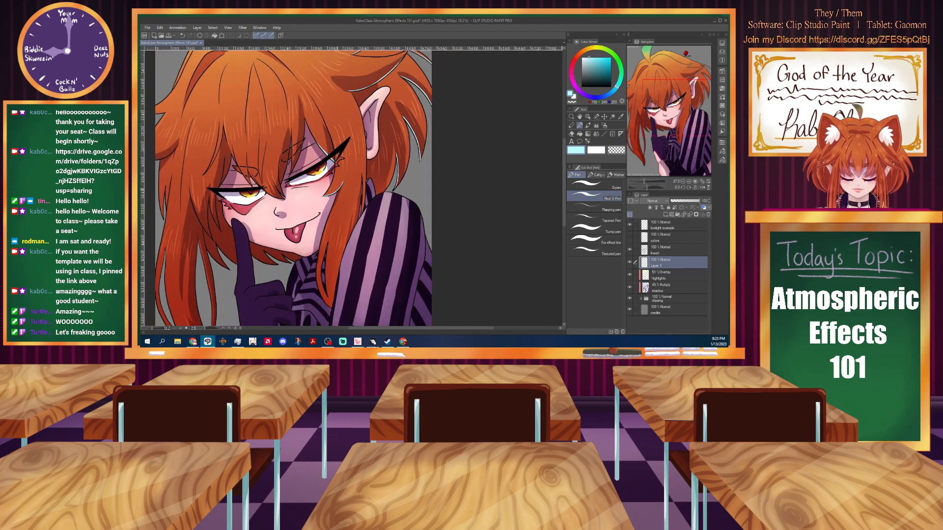
# Paint a light blue rim line along the edge of the bang strand crossing beside the eyebrow.
pyautogui.moveTo(421, 327); pyautogui.dragTo(399, 327)
pyautogui.scroll(4, 351, 128)
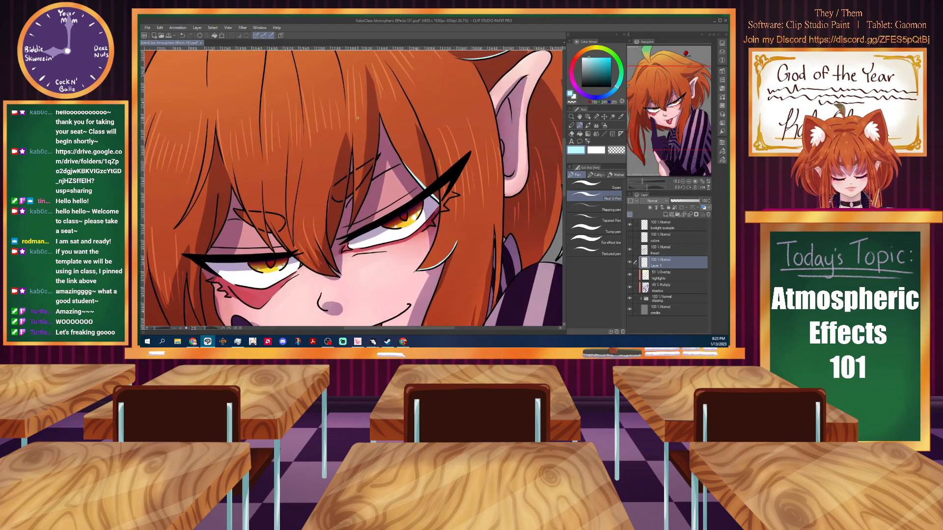
pyautogui.moveTo(346, 254); pyautogui.dragTo(381, 153)
pyautogui.moveTo(361, 220); pyautogui.dragTo(384, 118)
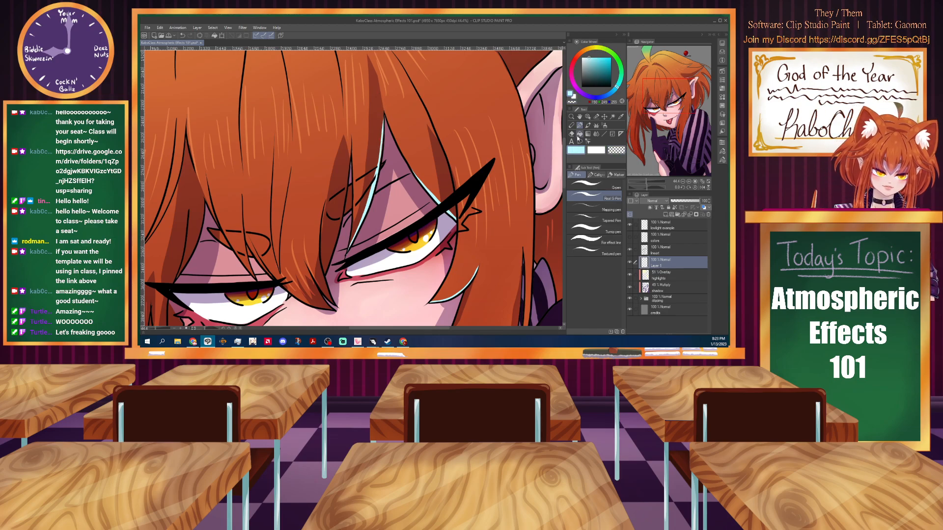
# Paint a thin light blue rim line along the neighbouring central bang strand, redoing the stroke for a cleaner taper.
pyautogui.moveTo(325, 274); pyautogui.dragTo(346, 176)
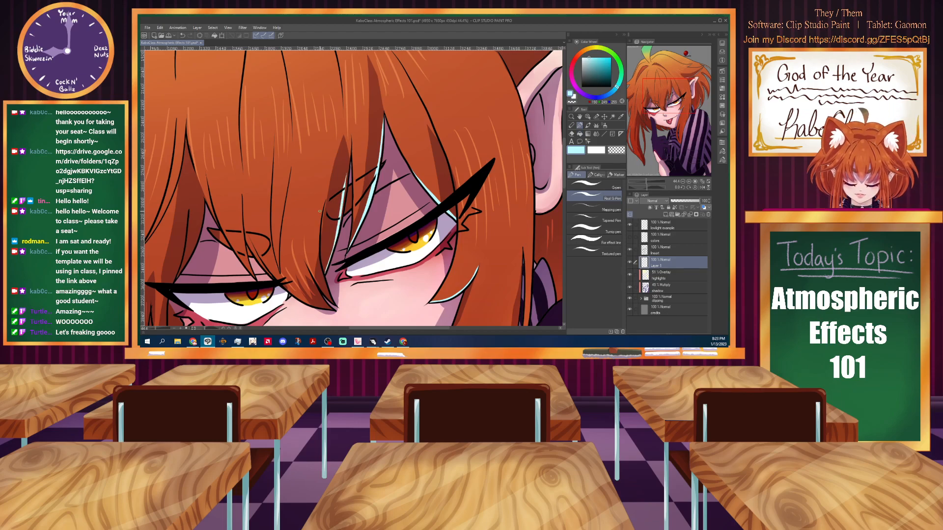
pyautogui.hotkey('ctrl', 'z')
pyautogui.moveTo(324, 272); pyautogui.dragTo(339, 229)
pyautogui.moveTo(327, 264); pyautogui.dragTo(351, 153)
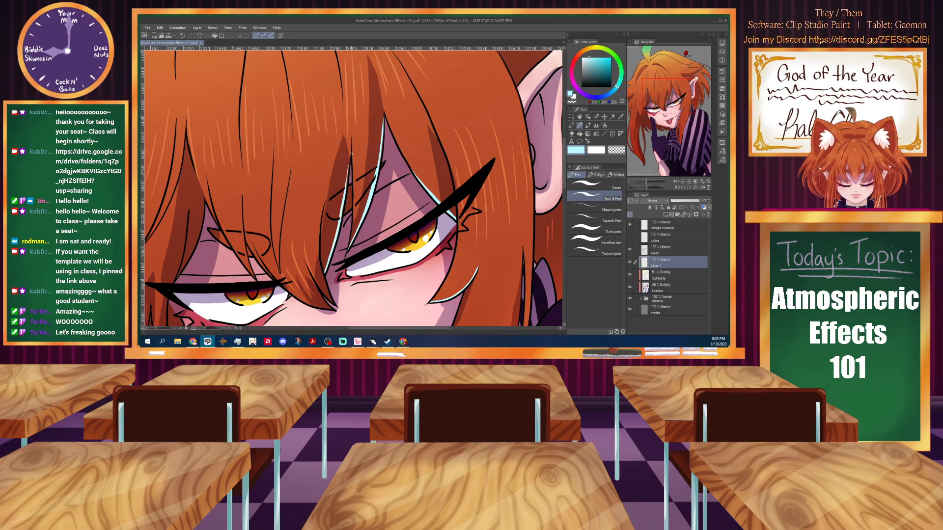
# Paint light blue rim lines along the lower edge of the central bangs, converging at their tip above the nose.
pyautogui.scroll(2, 348, 166)
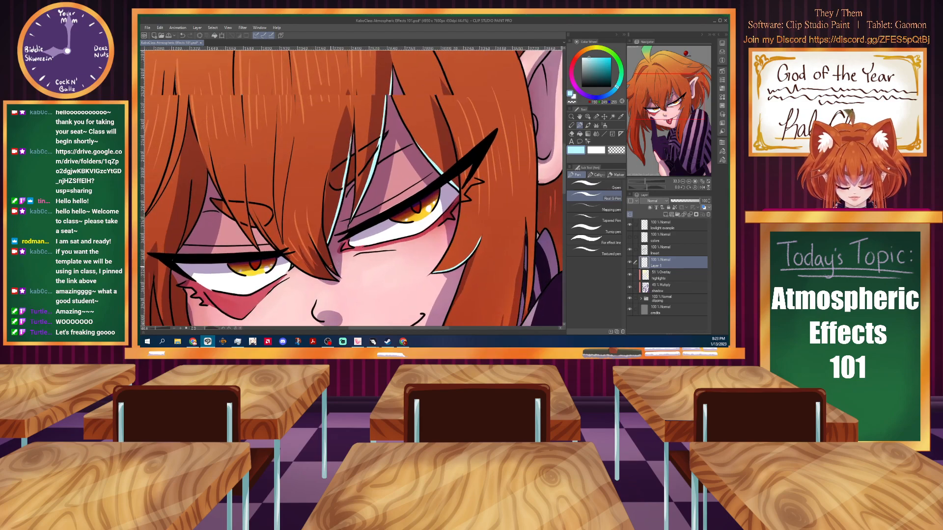
pyautogui.moveTo(337, 276); pyautogui.dragTo(319, 202)
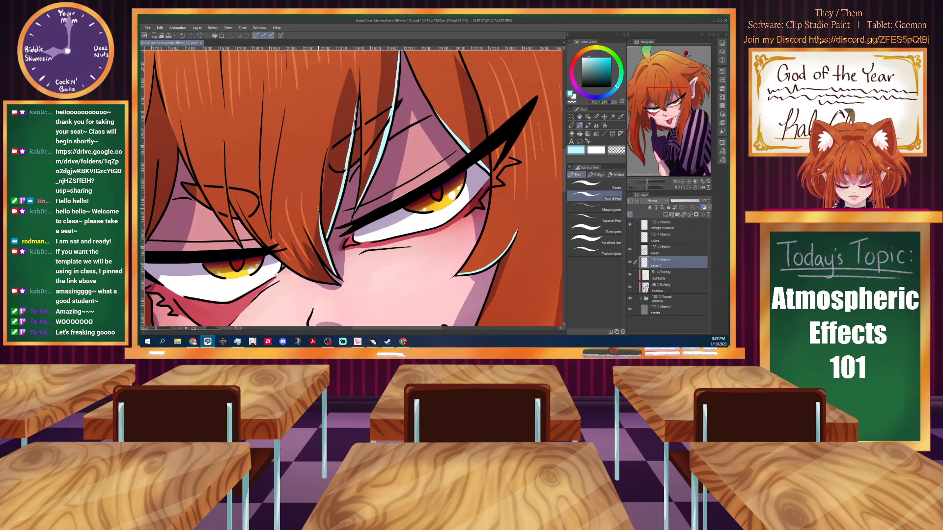
pyautogui.moveTo(335, 273); pyautogui.dragTo(311, 244)
pyautogui.moveTo(336, 284); pyautogui.dragTo(310, 246)
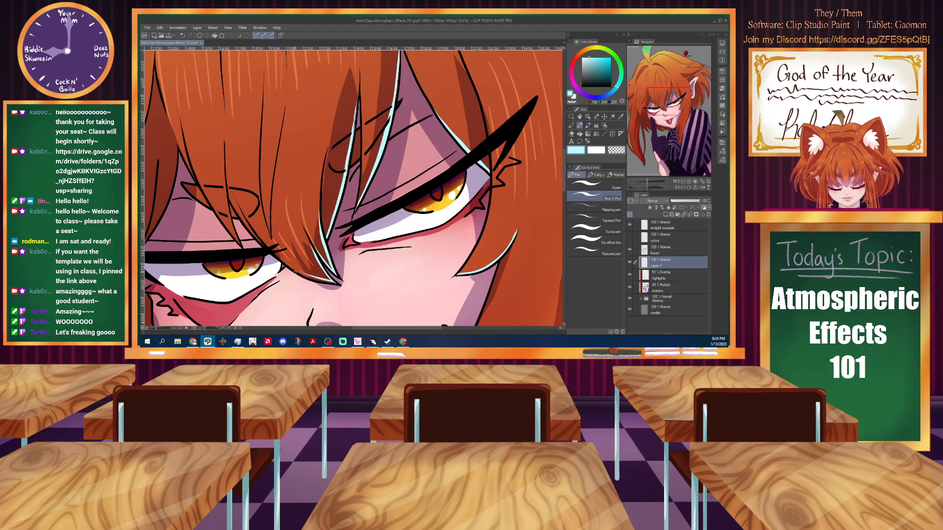
pyautogui.moveTo(331, 284); pyautogui.dragTo(285, 259)
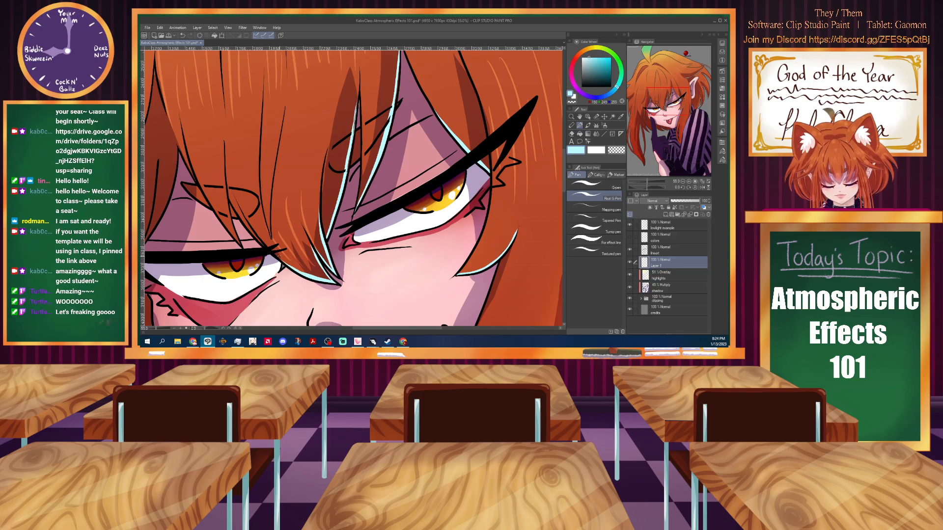
# Trim the rim line at the tip of the central bangs with the transparent colour, then restore the light blue drawing colour.
pyautogui.click(616, 150)
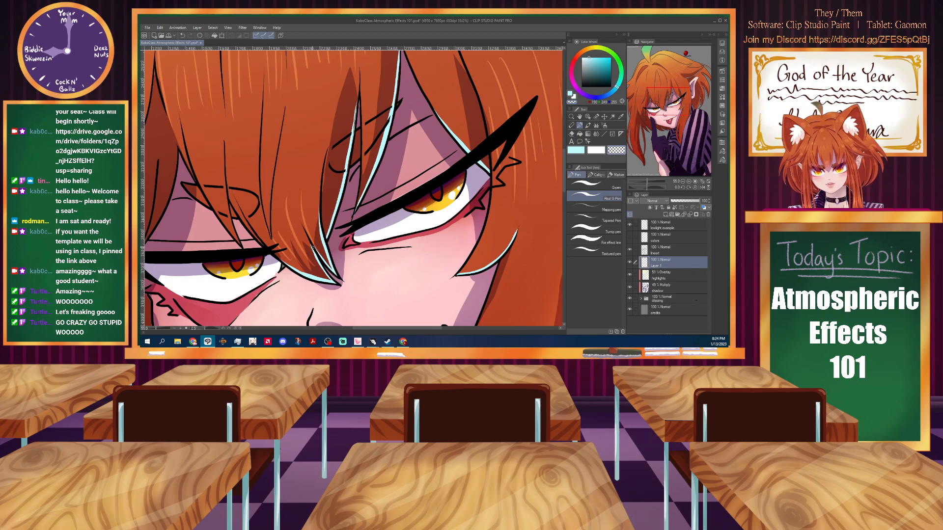
pyautogui.moveTo(302, 273); pyautogui.dragTo(325, 278)
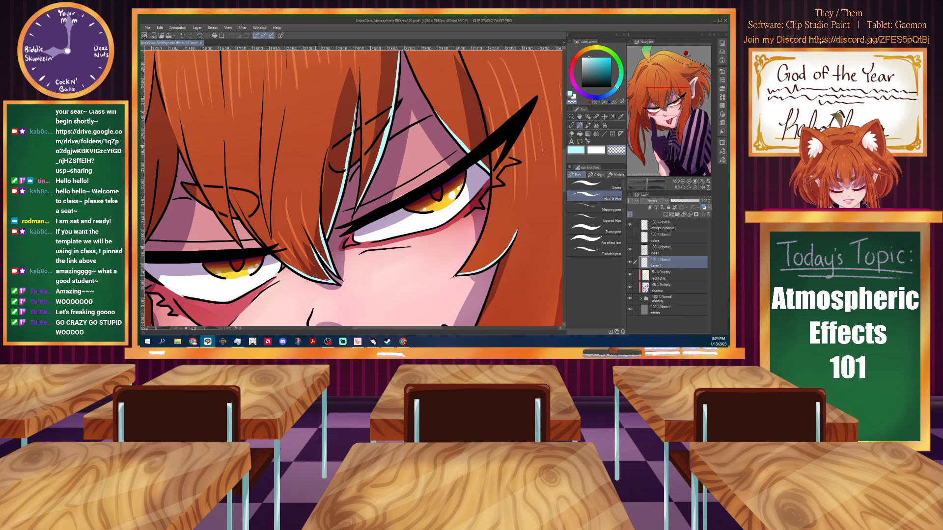
pyautogui.moveTo(320, 277); pyautogui.dragTo(336, 284)
pyautogui.press('c')
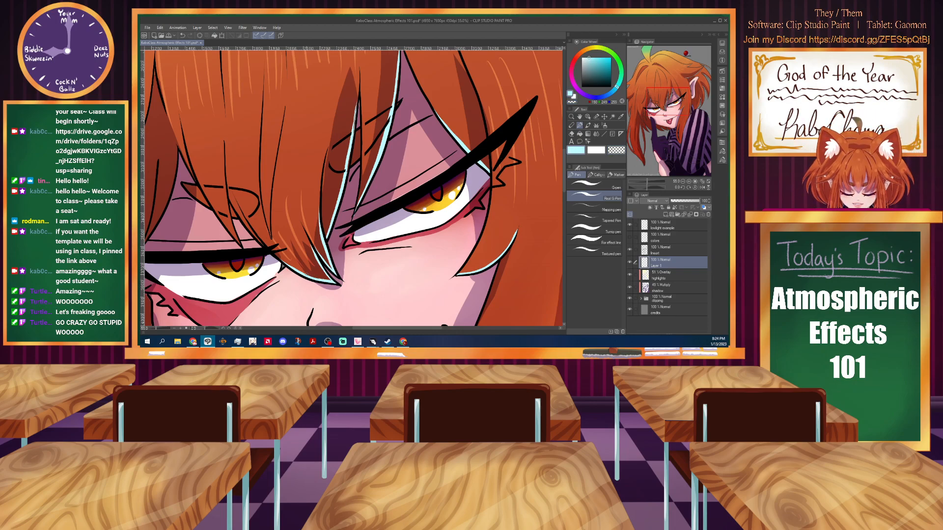
# Add small light blue reflections to the outer sides of both eyes.
pyautogui.scroll(-2, 241, 127)
pyautogui.moveTo(241, 126); pyautogui.dragTo(325, 188)
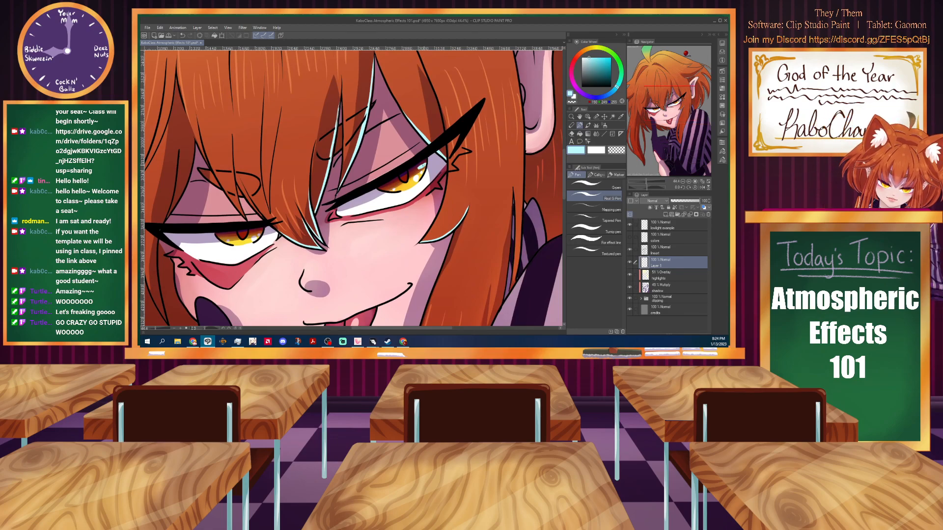
pyautogui.moveTo(256, 232); pyautogui.dragTo(261, 230)
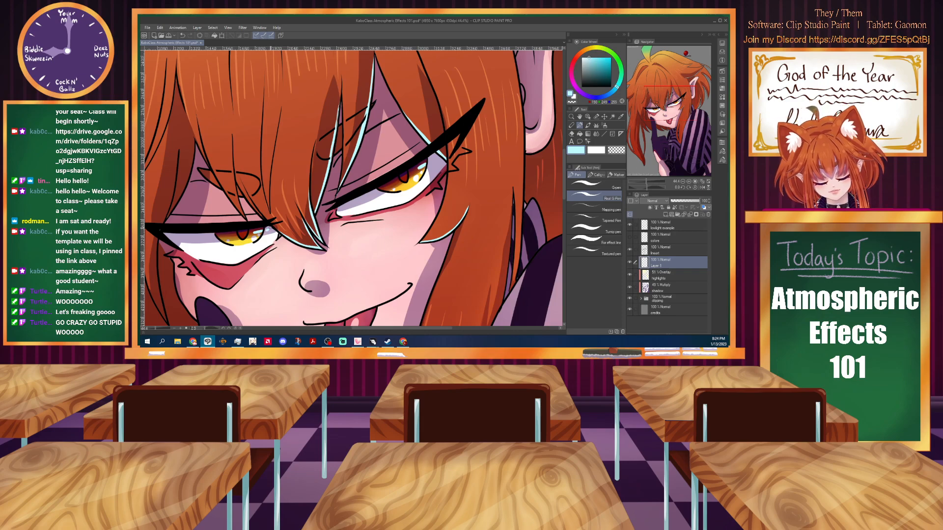
pyautogui.scroll(-2, 215, 161)
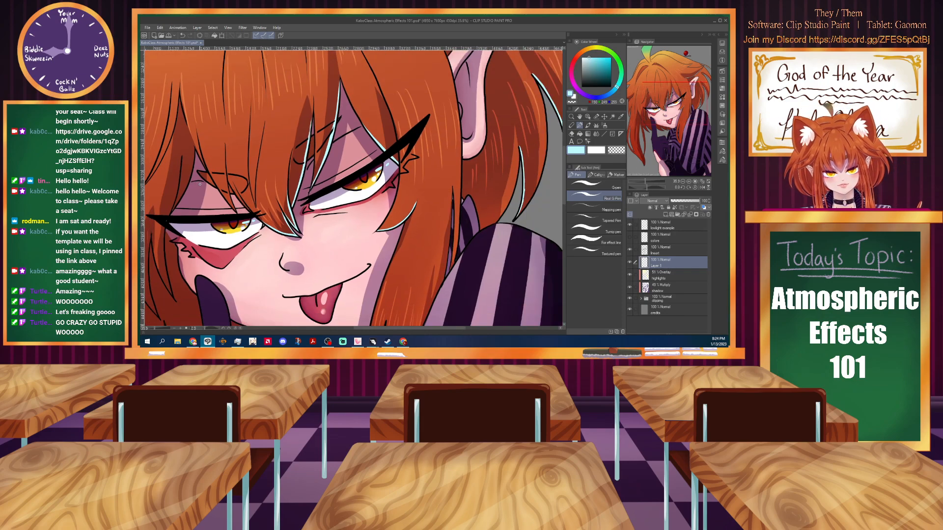
pyautogui.scroll(2, 300, 197)
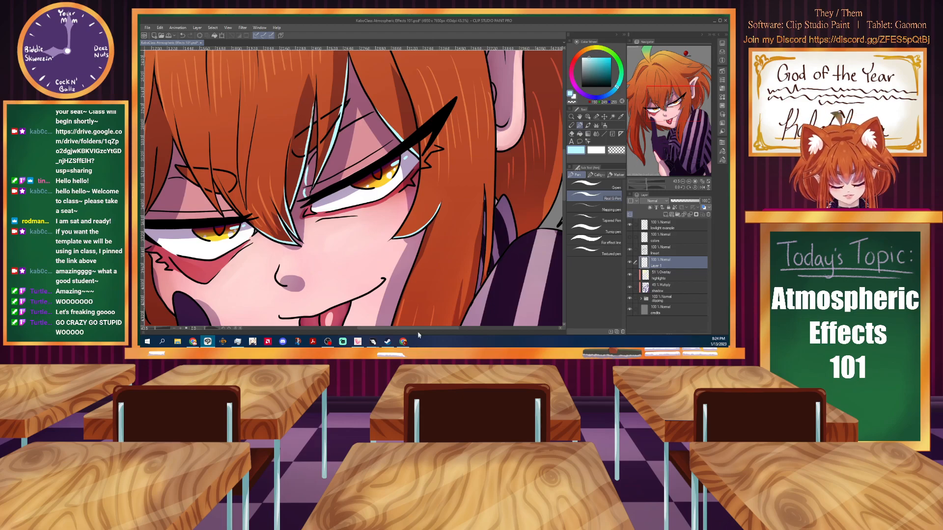
pyautogui.moveTo(240, 217); pyautogui.dragTo(362, 216)
pyautogui.scroll(-2, 262, 167)
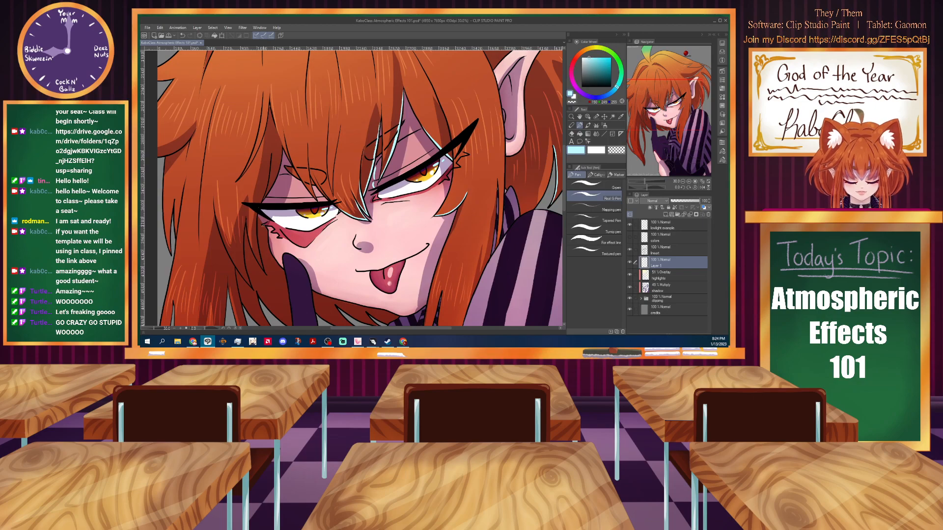
# Add a short light blue rim accent under the nose and a thin rim line along the jaw beside the hair lock.
pyautogui.scroll(3, 371, 255)
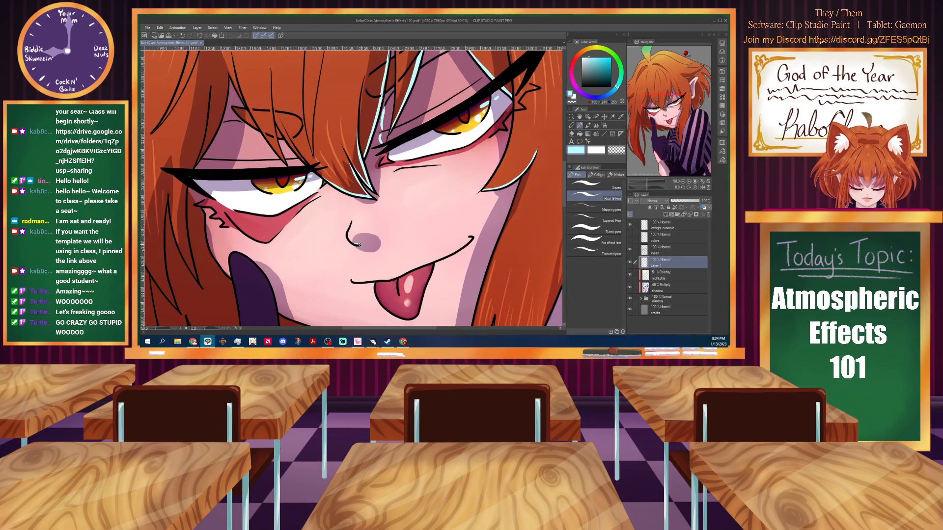
pyautogui.scroll(-3, 268, 149)
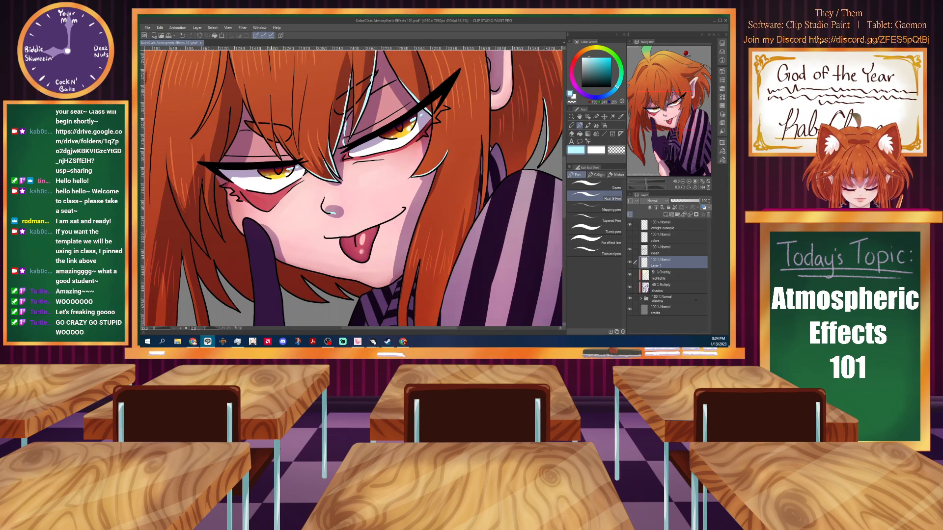
pyautogui.scroll(3, 372, 253)
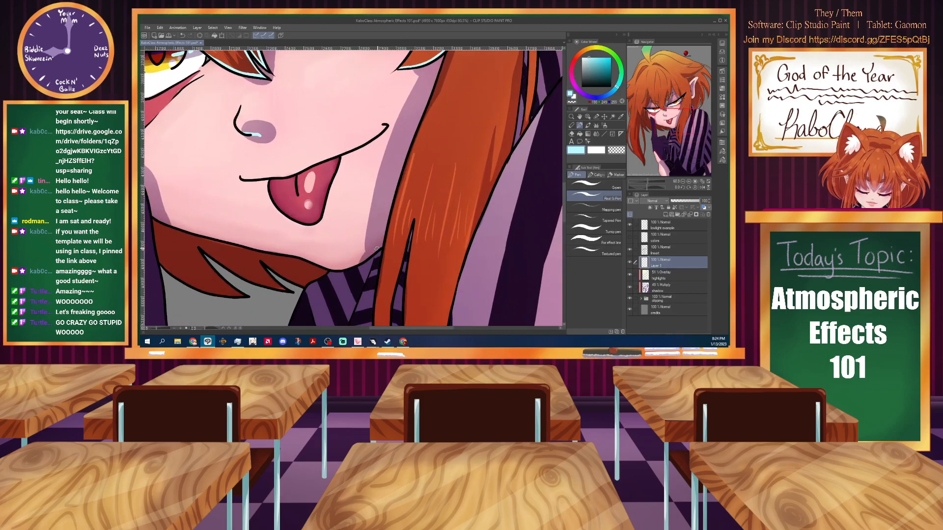
pyautogui.moveTo(359, 262); pyautogui.dragTo(322, 266)
pyautogui.hotkey('ctrl', 'z')
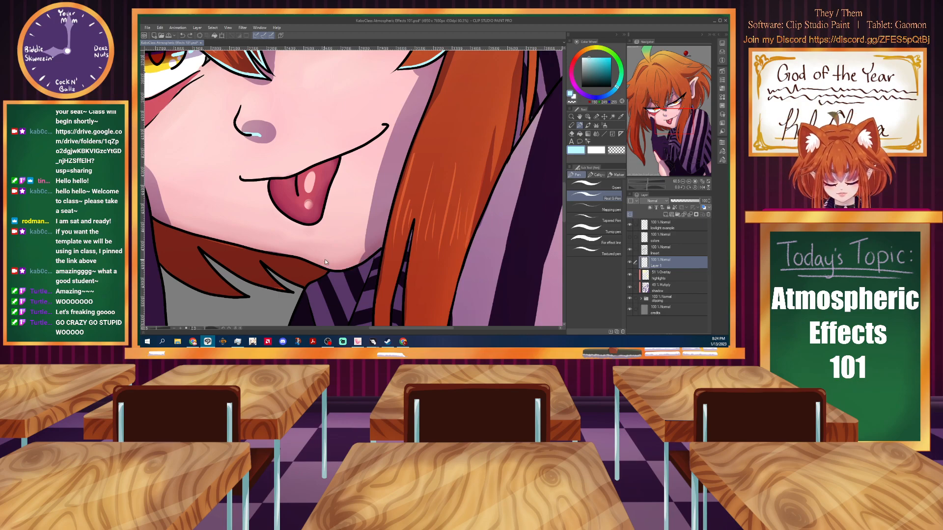
pyautogui.moveTo(382, 245); pyautogui.dragTo(351, 266)
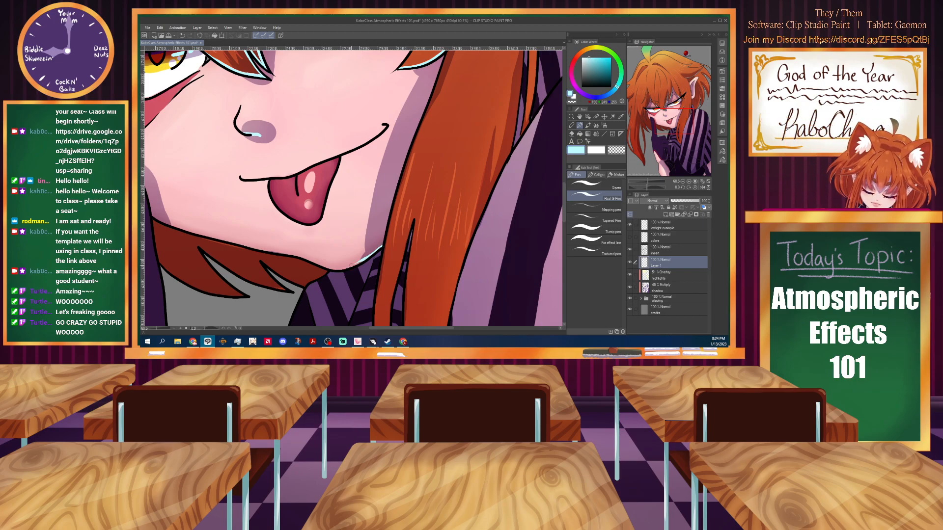
pyautogui.scroll(-4, 309, 120)
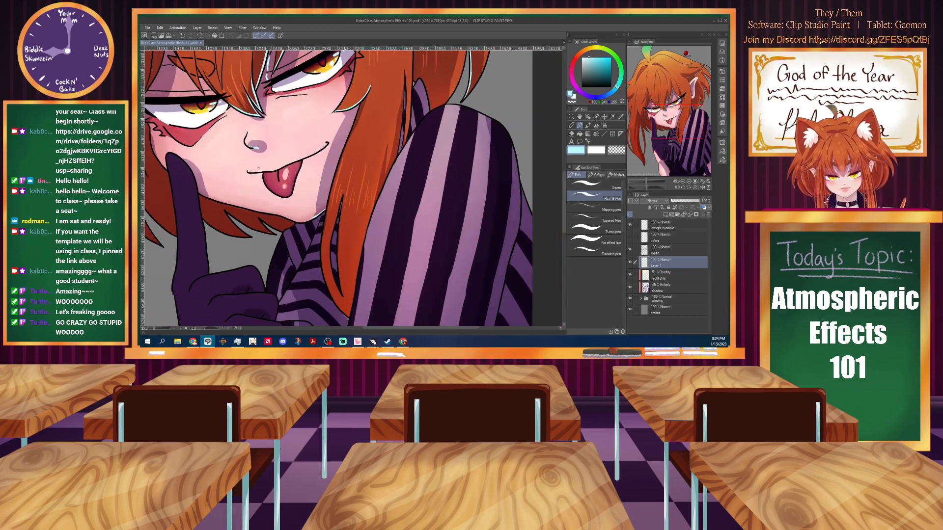
# Paint a light blue rim line around the lower edge of the character's tongue.
pyautogui.scroll(4, 258, 177)
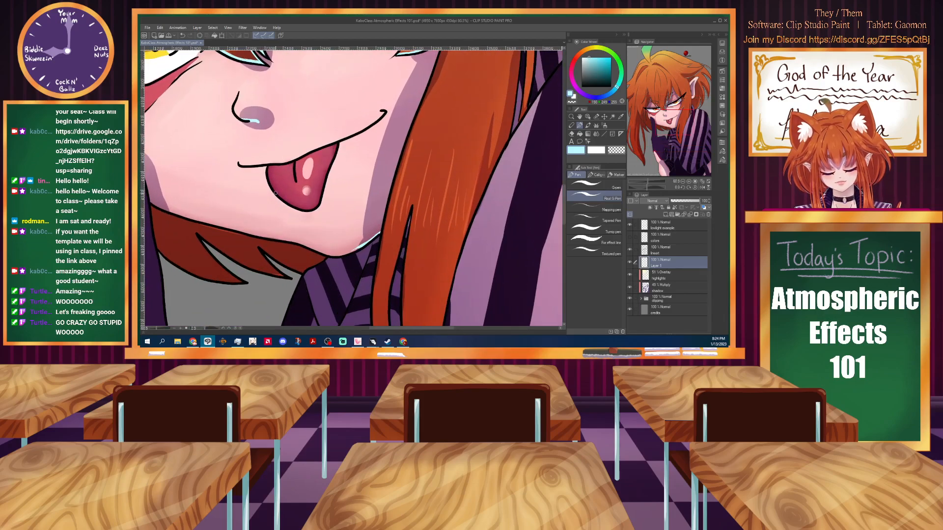
pyautogui.moveTo(279, 197)
pyautogui.mouseDown()
pyautogui.moveTo(312, 211)
pyautogui.moveTo(320, 200)
pyautogui.mouseUp()
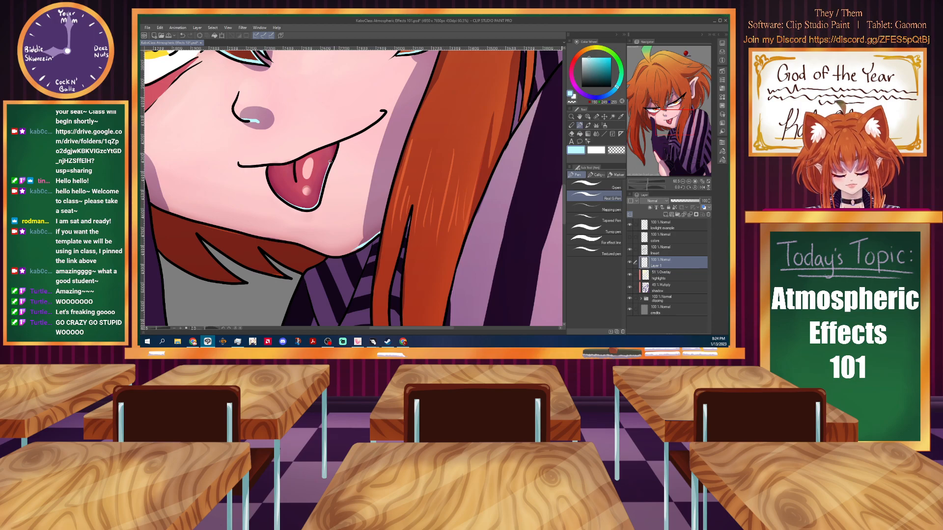
pyautogui.scroll(-2, 269, 157)
pyautogui.scroll(-8, 271, 163)
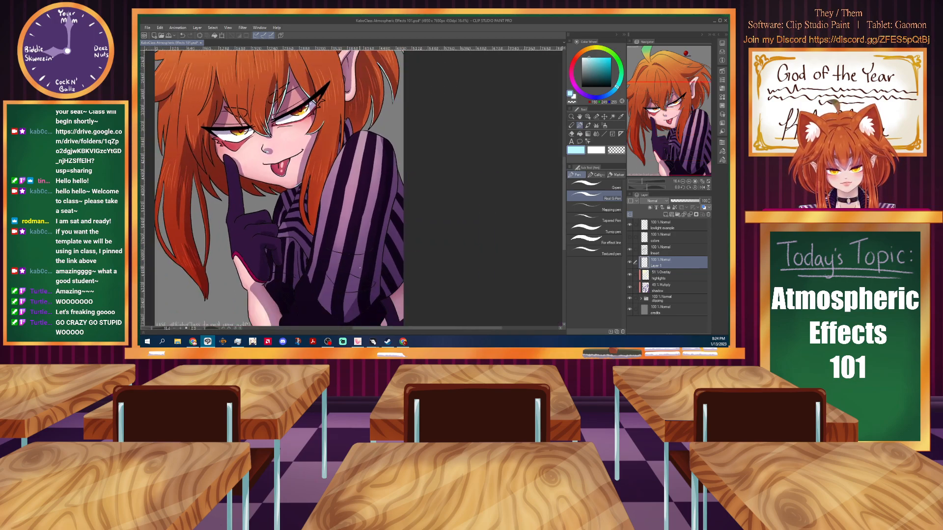
pyautogui.moveTo(363, 328); pyautogui.dragTo(321, 332)
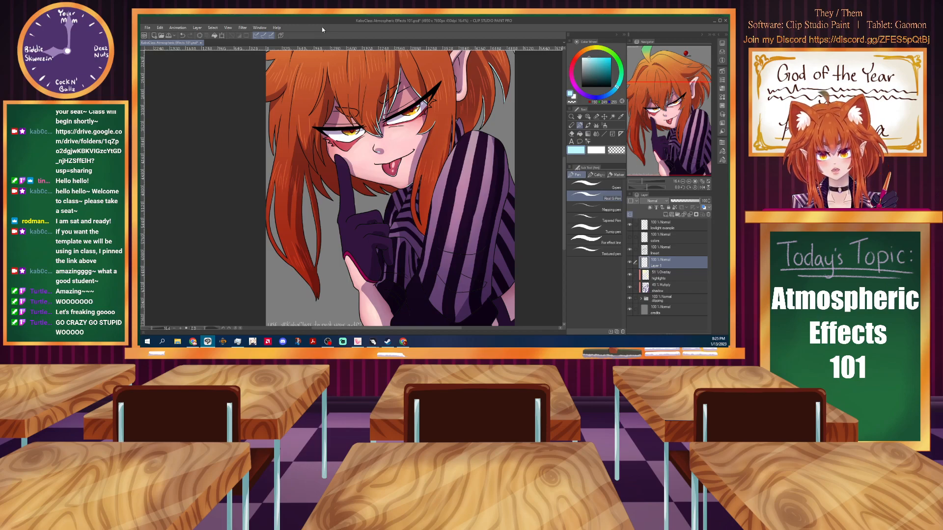
pyautogui.scroll(8, 321, 84)
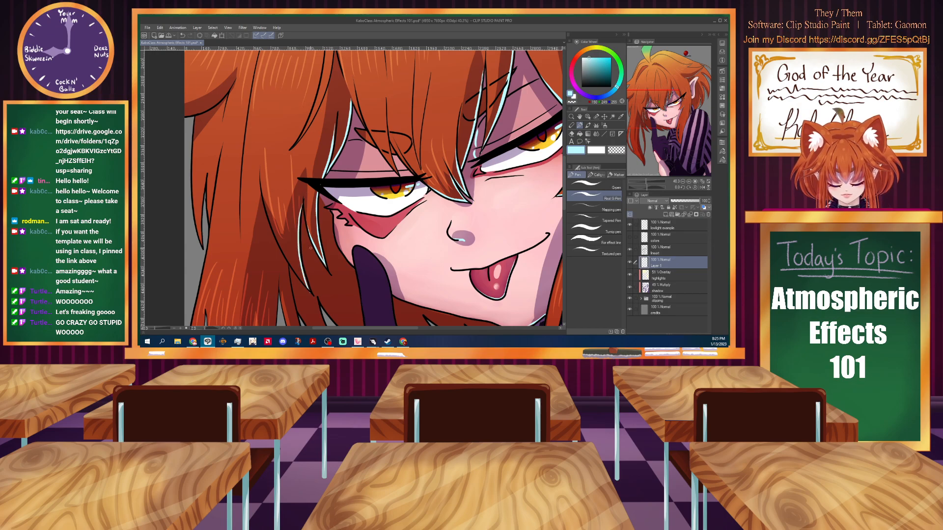
pyautogui.scroll(-5, 305, 236)
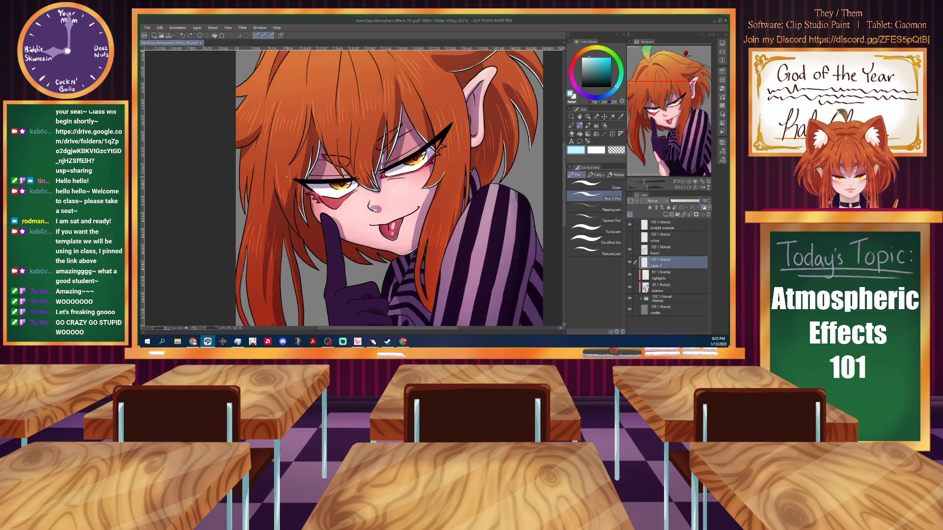
pyautogui.scroll(-1, 288, 178)
pyautogui.scroll(1, 271, 88)
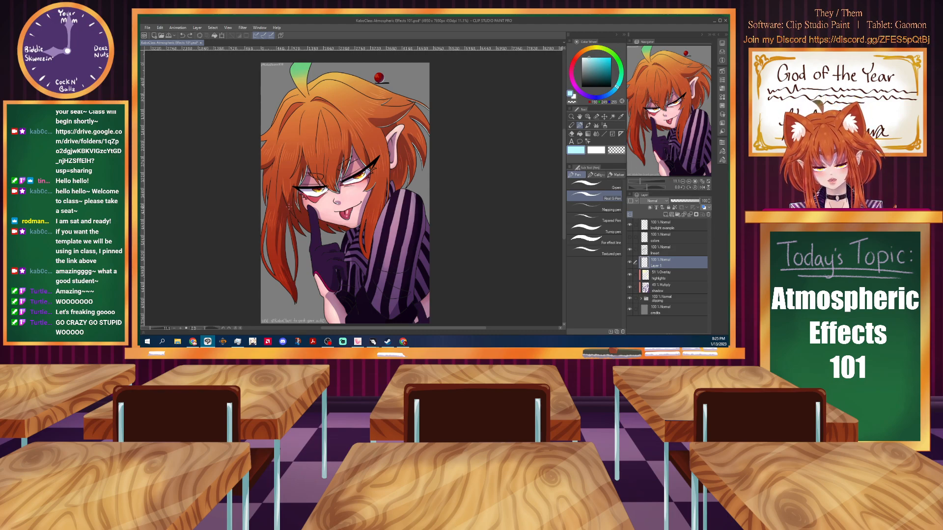
# Paint light blue rim lines along the pointed hair strand beside the cheek, cleaning them with the transparent colour before restoring light blue.
pyautogui.scroll(6, 280, 204)
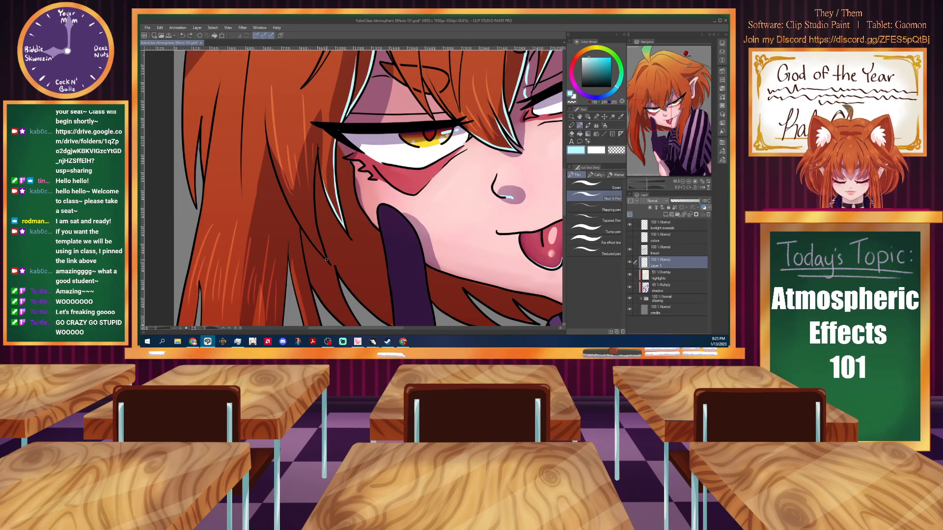
pyautogui.moveTo(304, 228); pyautogui.dragTo(268, 134)
pyautogui.click(616, 150)
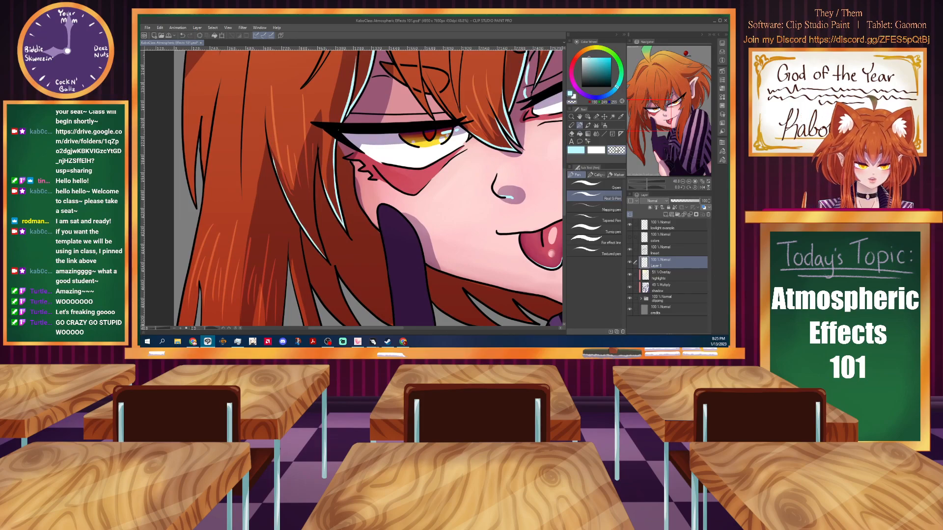
pyautogui.moveTo(283, 190)
pyautogui.mouseDown()
pyautogui.moveTo(269, 145)
pyautogui.moveTo(277, 119)
pyautogui.moveTo(269, 147)
pyautogui.moveTo(276, 174)
pyautogui.mouseUp()
pyautogui.click(576, 151)
pyautogui.moveTo(324, 257)
pyautogui.mouseDown()
pyautogui.moveTo(313, 152)
pyautogui.moveTo(340, 146)
pyautogui.moveTo(379, 229)
pyautogui.mouseUp()
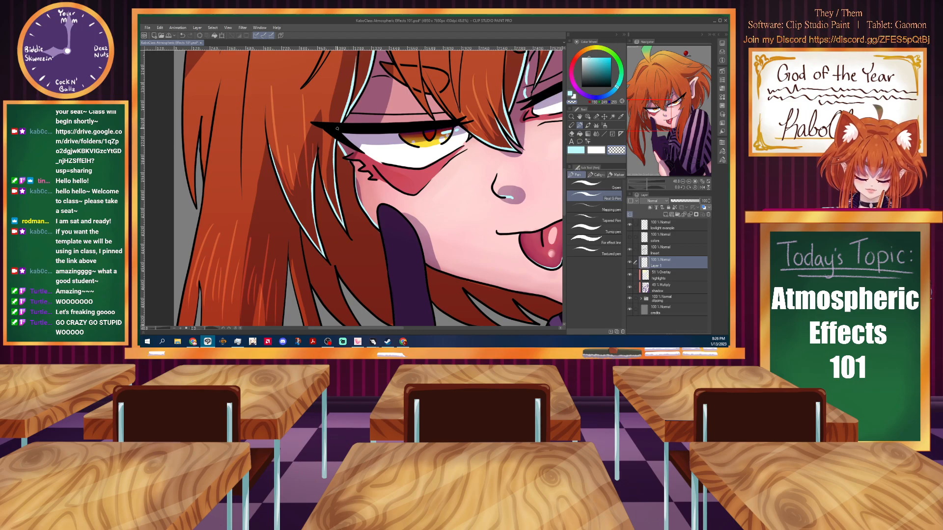
# Paint a light blue rim line along the upper outer edge of the thin strand hanging beside the raised finger.
pyautogui.scroll(-5, 354, 186)
pyautogui.scroll(3, 325, 179)
pyautogui.scroll(-2, 317, 171)
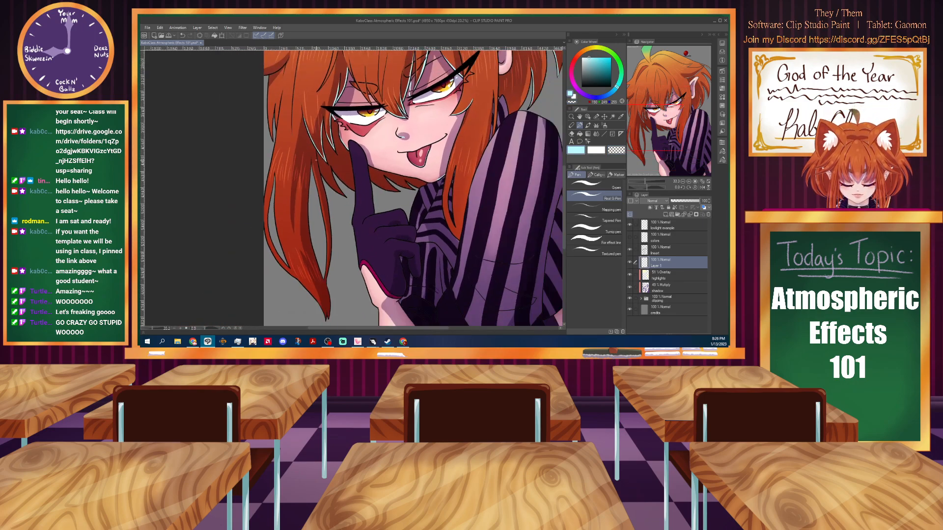
pyautogui.scroll(3, 316, 142)
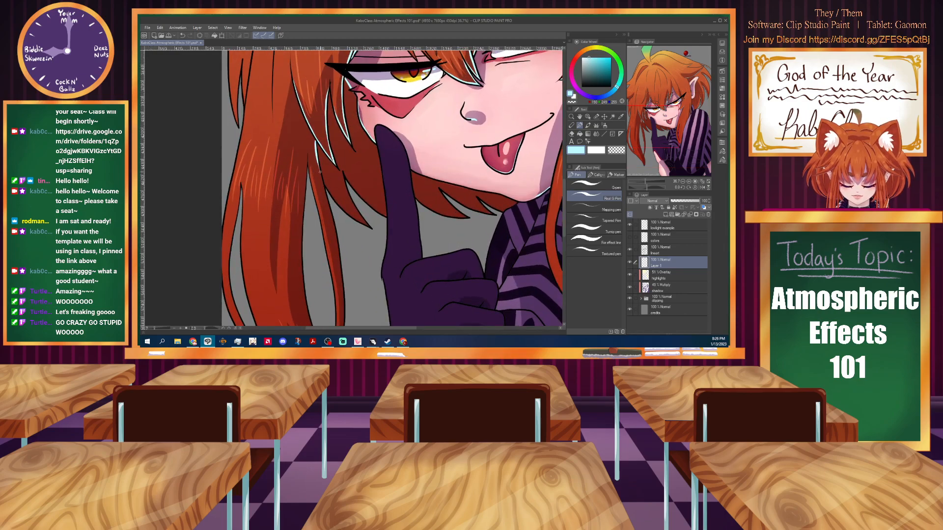
pyautogui.moveTo(315, 163)
pyautogui.mouseDown()
pyautogui.moveTo(341, 260)
pyautogui.moveTo(326, 195)
pyautogui.moveTo(338, 264)
pyautogui.mouseUp()
pyautogui.scroll(-3, 564, 224)
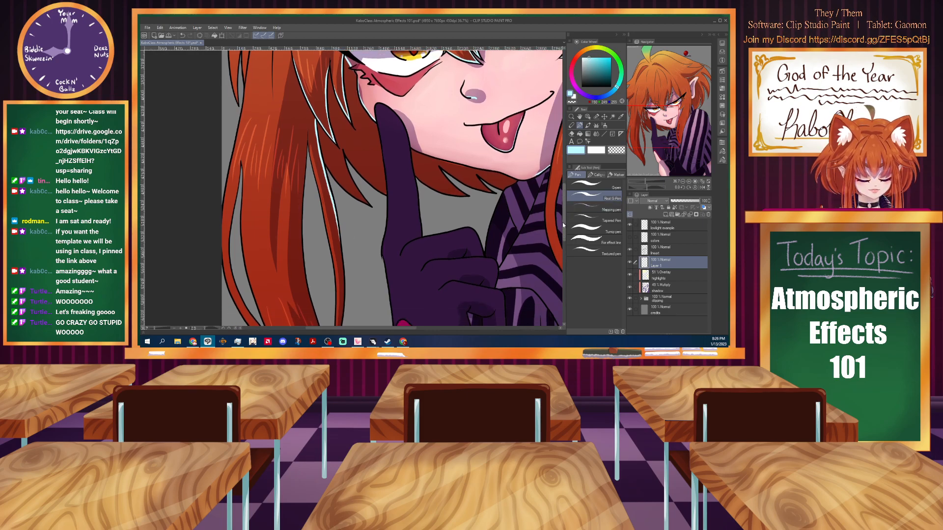
# Extend the light blue rim line down the thin strand's outer edge to where it meets the thick lock.
pyautogui.scroll(-2, 564, 223)
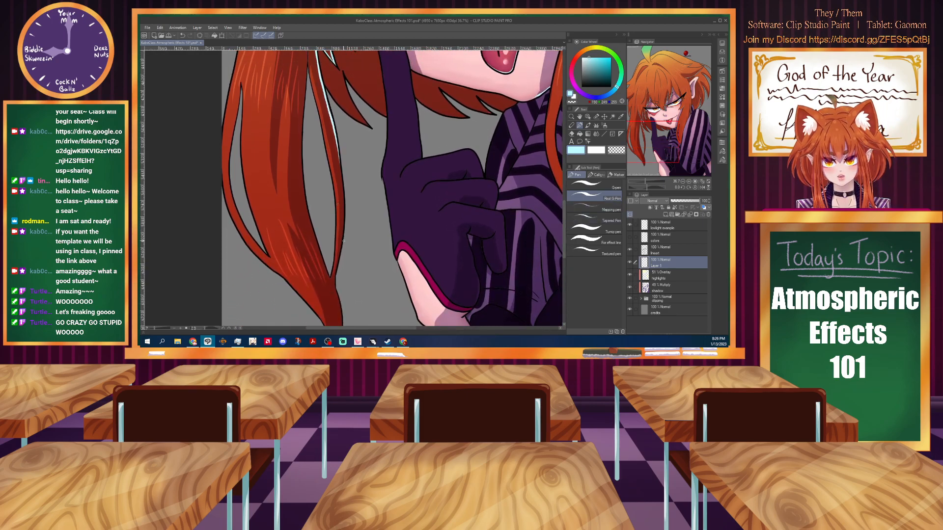
pyautogui.moveTo(387, 342)
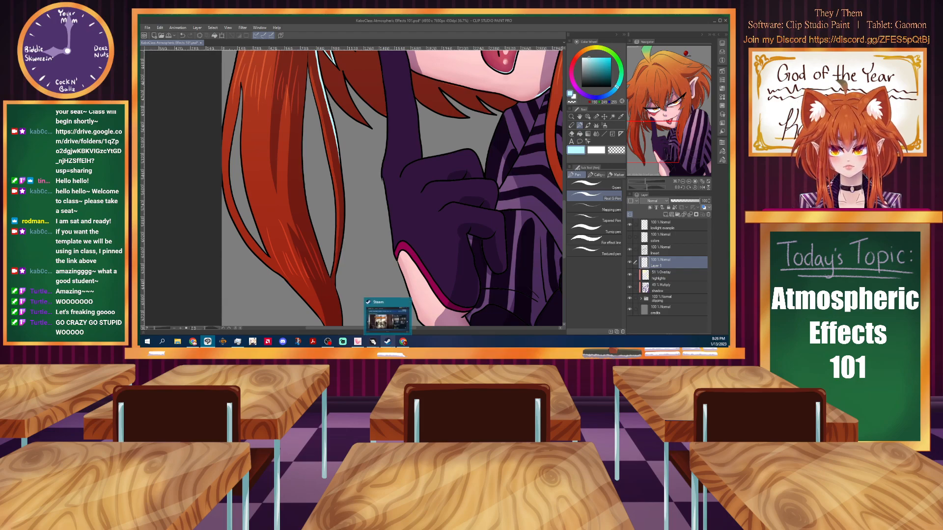
pyautogui.scroll(1, 329, 290)
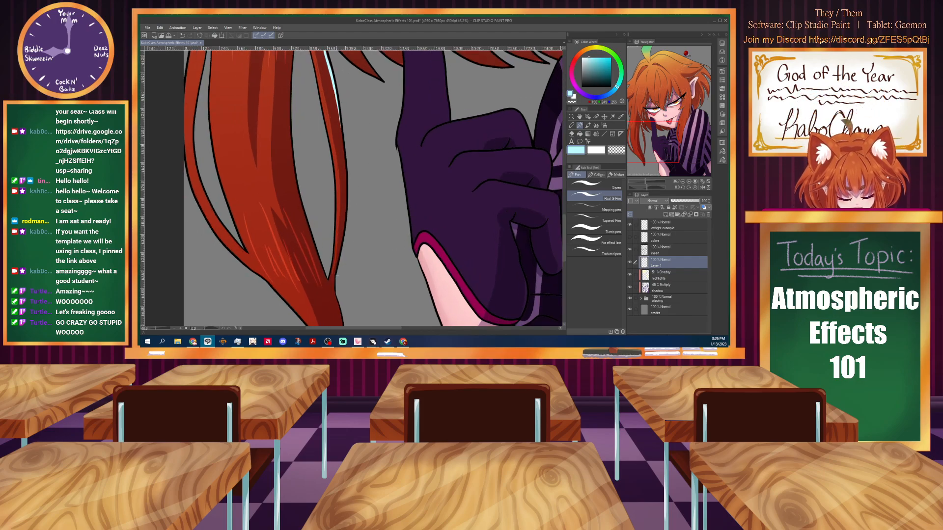
pyautogui.moveTo(333, 288); pyautogui.dragTo(346, 182)
pyautogui.moveTo(337, 100); pyautogui.dragTo(346, 200)
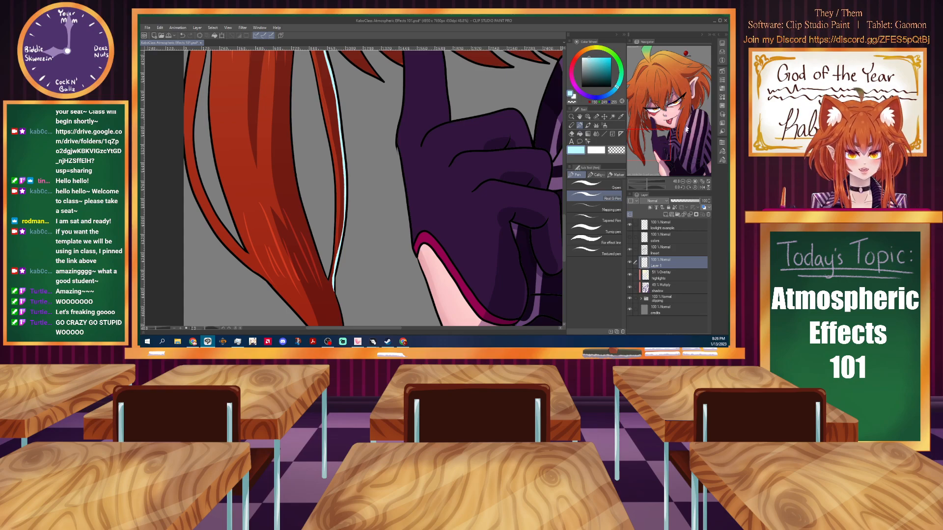
# Paint light blue rim lines along the lower end of the long side lock and around its split tips.
pyautogui.scroll(-9, 284, 314)
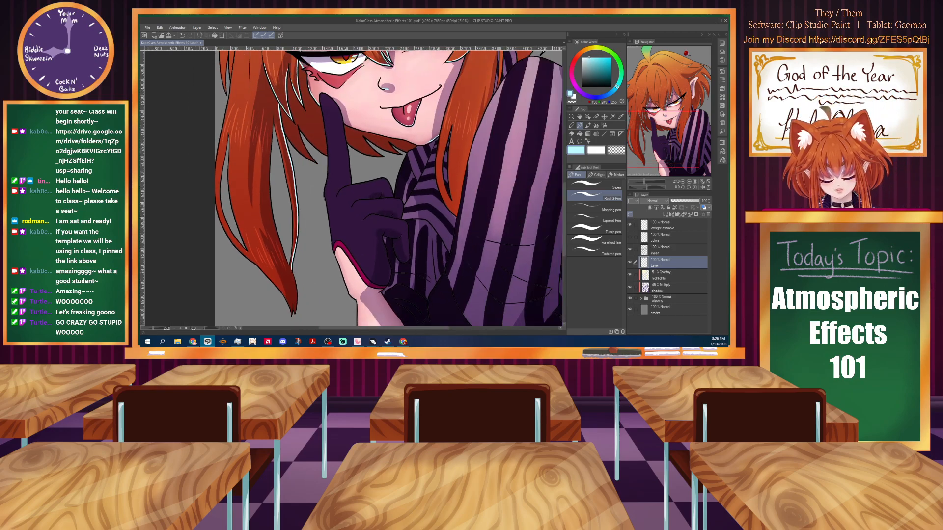
pyautogui.scroll(8, 284, 315)
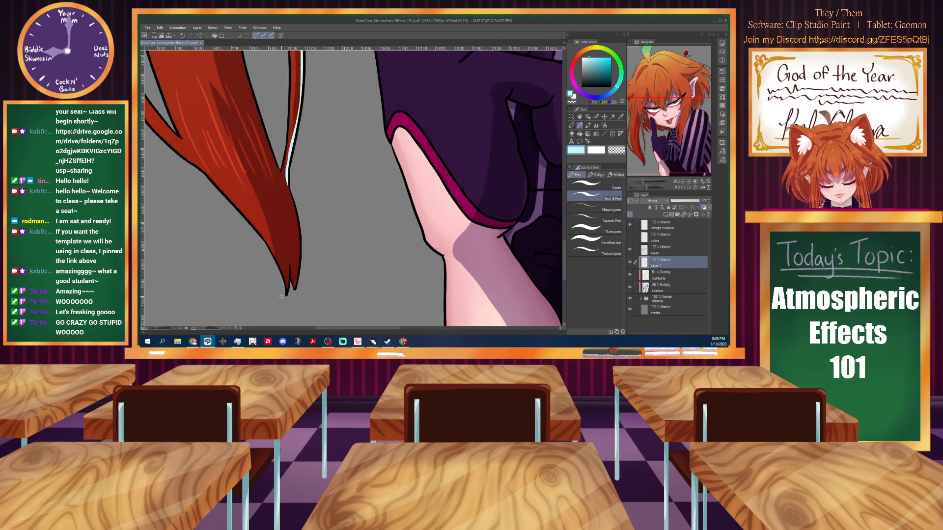
pyautogui.moveTo(275, 256)
pyautogui.mouseDown()
pyautogui.moveTo(286, 292)
pyautogui.moveTo(299, 251)
pyautogui.mouseUp()
pyautogui.moveTo(289, 189); pyautogui.dragTo(297, 278)
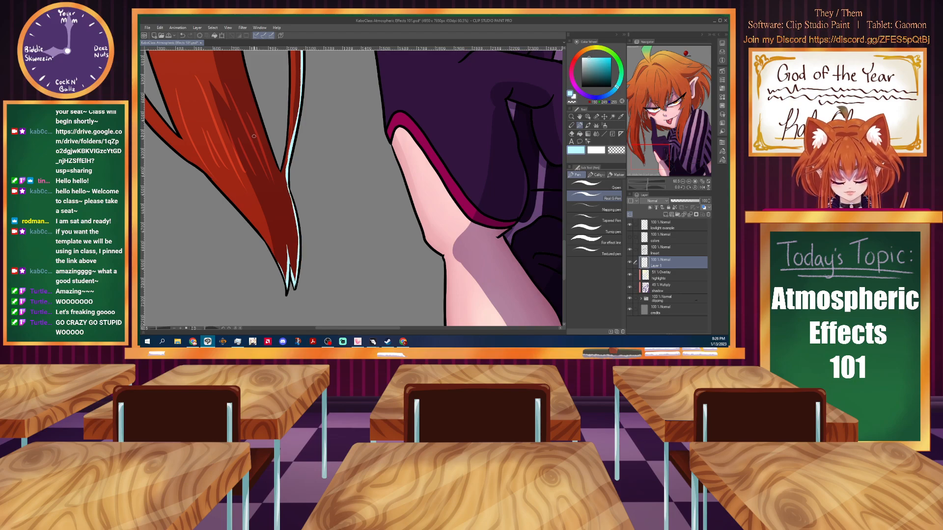
# Paint a light blue rim line along the thick lock's inner edge, facing the gap to the thin strand.
pyautogui.moveTo(278, 169); pyautogui.dragTo(246, 57)
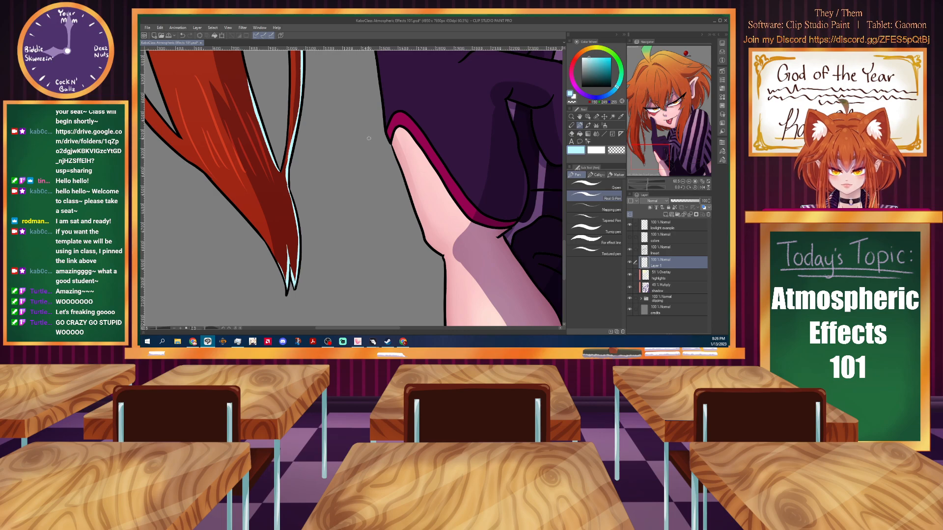
pyautogui.moveTo(563, 252); pyautogui.dragTo(563, 233)
pyautogui.moveTo(564, 220); pyautogui.dragTo(566, 208)
pyautogui.scroll(-2, 247, 187)
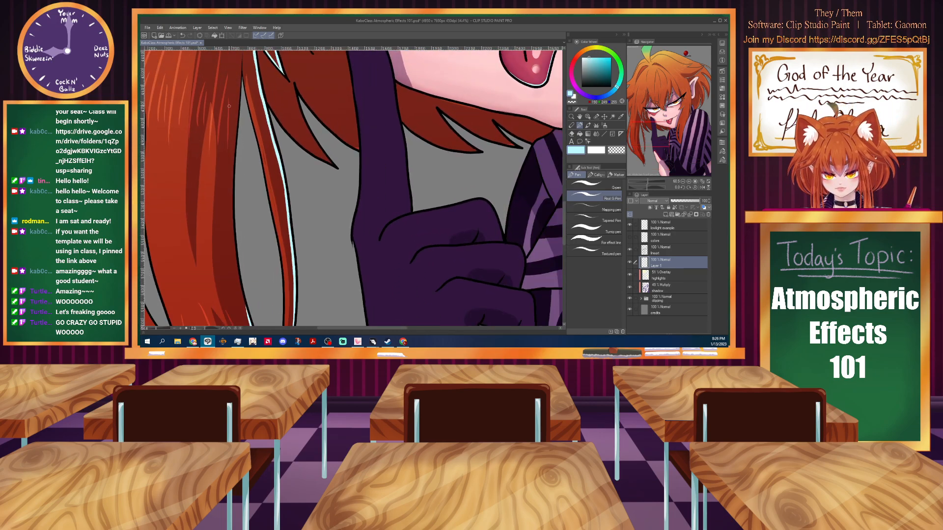
pyautogui.moveTo(239, 61); pyautogui.dragTo(235, 137)
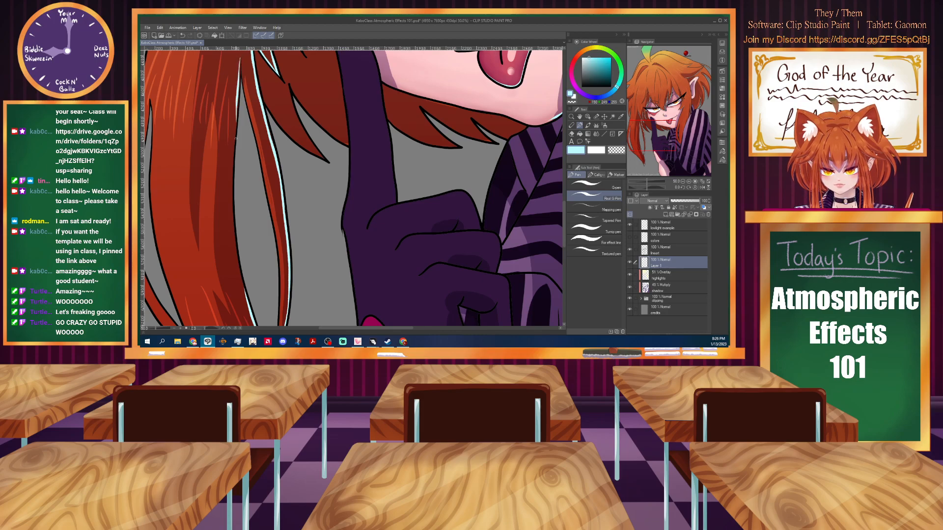
pyautogui.moveTo(239, 89)
pyautogui.mouseDown()
pyautogui.moveTo(231, 186)
pyautogui.moveTo(249, 311)
pyautogui.mouseUp()
# Paint light blue rim lines along the jagged lower hair tips on both sides of the raised finger.
pyautogui.moveTo(262, 100)
pyautogui.mouseDown()
pyautogui.moveTo(324, 159)
pyautogui.moveTo(298, 122)
pyautogui.moveTo(290, 86)
pyautogui.moveTo(345, 142)
pyautogui.mouseUp()
pyautogui.moveTo(289, 83); pyautogui.dragTo(294, 109)
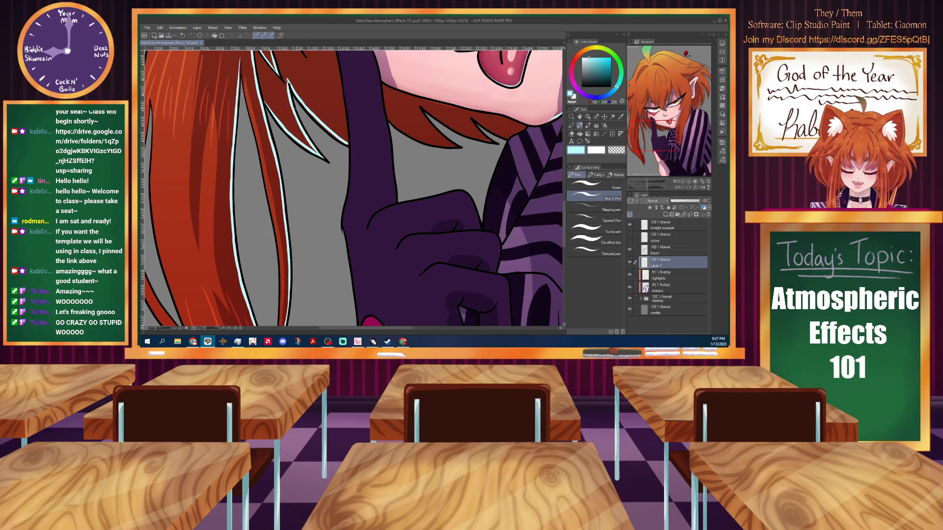
pyautogui.moveTo(389, 120); pyautogui.dragTo(452, 147)
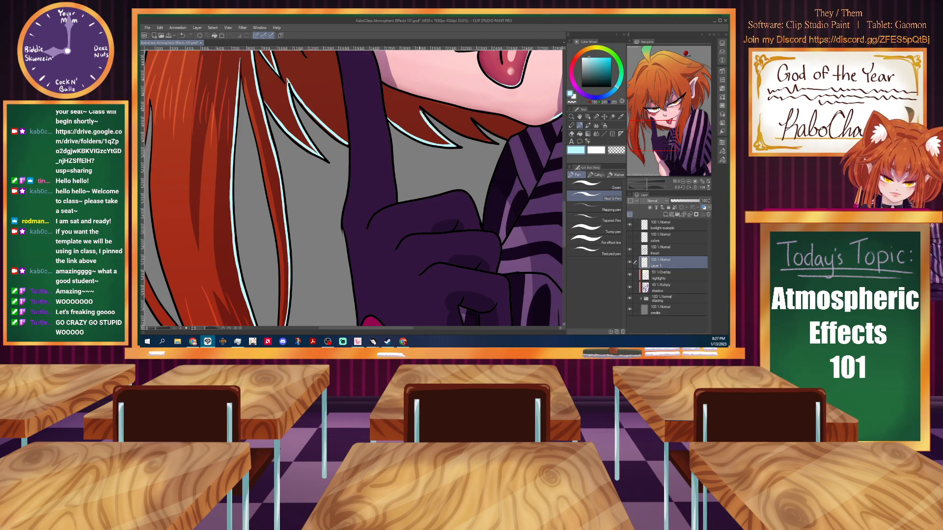
pyautogui.moveTo(419, 103)
pyautogui.mouseDown()
pyautogui.moveTo(496, 141)
pyautogui.moveTo(465, 106)
pyautogui.moveTo(494, 131)
pyautogui.mouseUp()
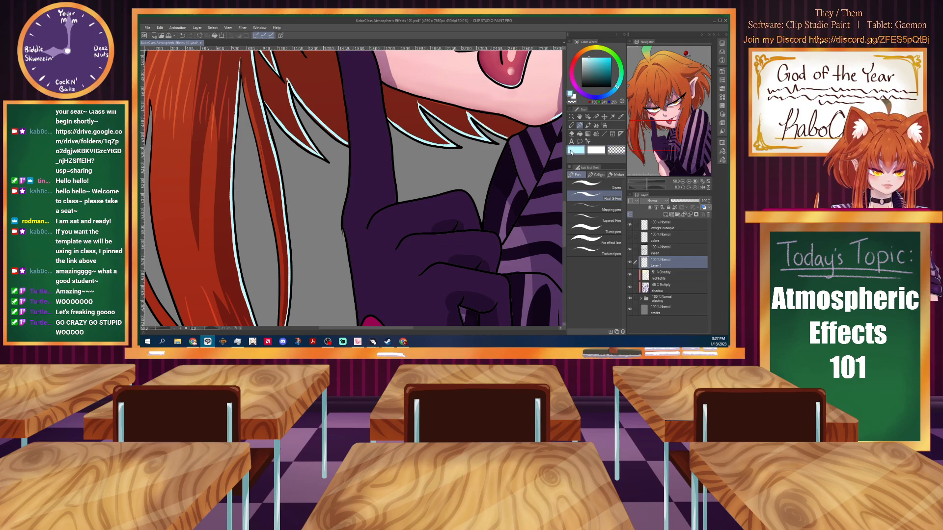
pyautogui.scroll(-5, 322, 131)
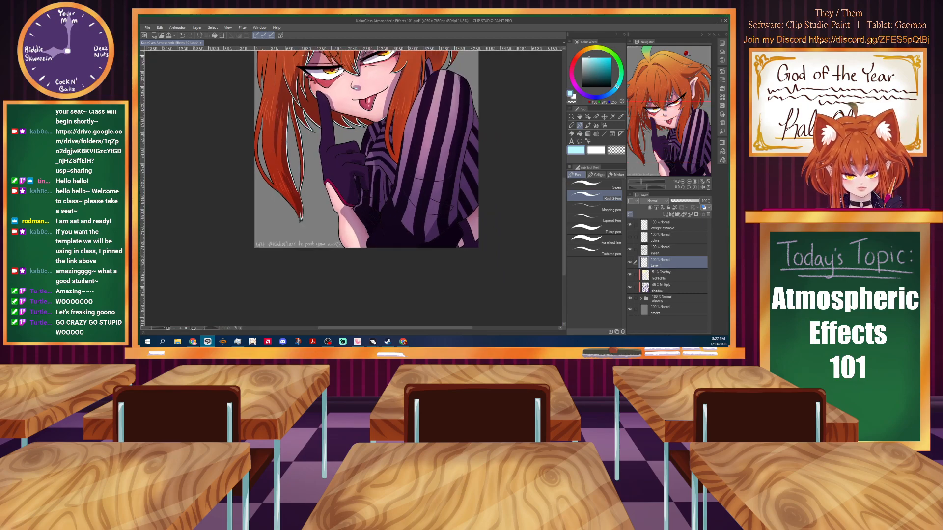
# Paint a light blue rim line along the underside of the flared hair tuft at the canvas's outer edge.
pyautogui.scroll(3, 297, 129)
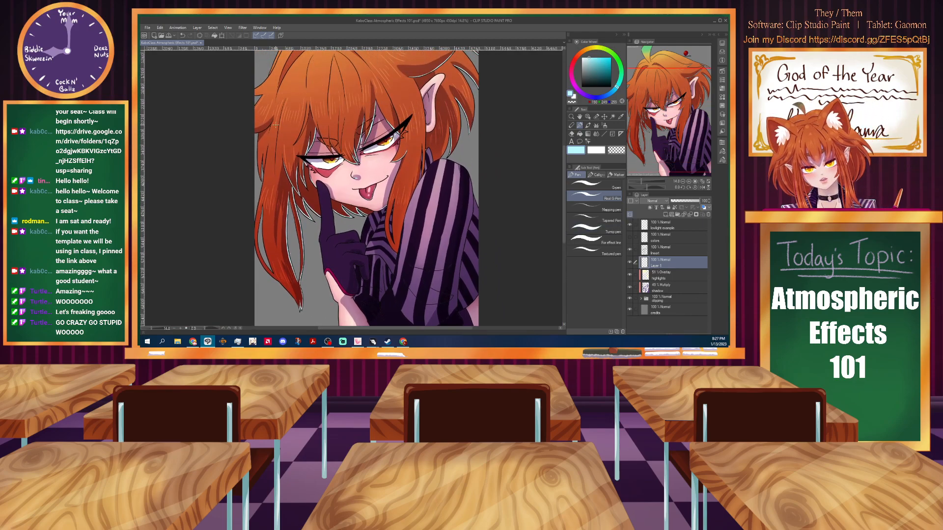
pyautogui.scroll(5, 277, 118)
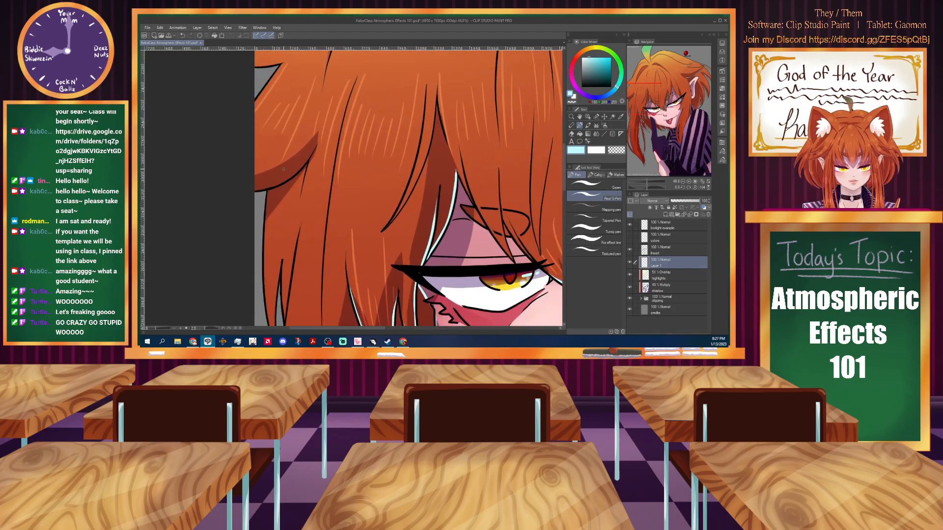
pyautogui.moveTo(255, 190)
pyautogui.mouseDown()
pyautogui.moveTo(292, 176)
pyautogui.moveTo(317, 145)
pyautogui.mouseUp()
pyautogui.scroll(-3, 412, 186)
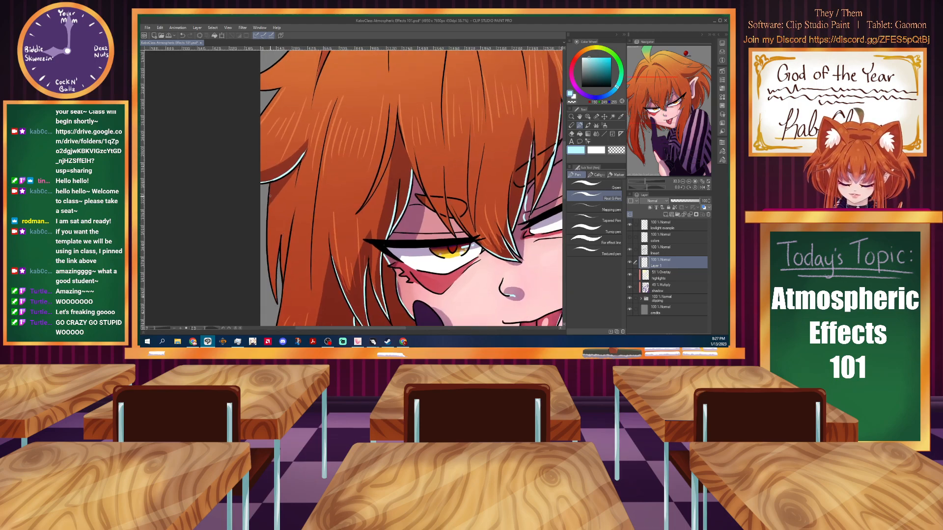
pyautogui.scroll(2, 413, 186)
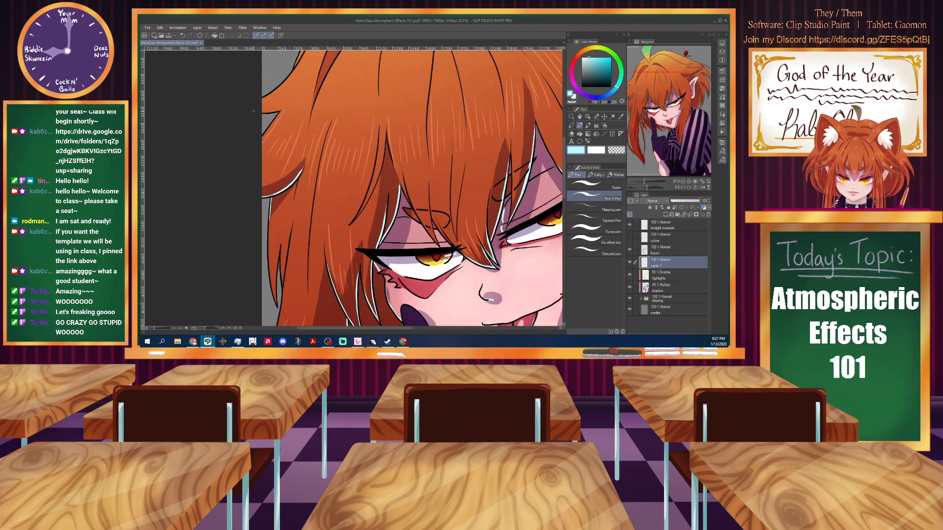
pyautogui.scroll(-5, 290, 111)
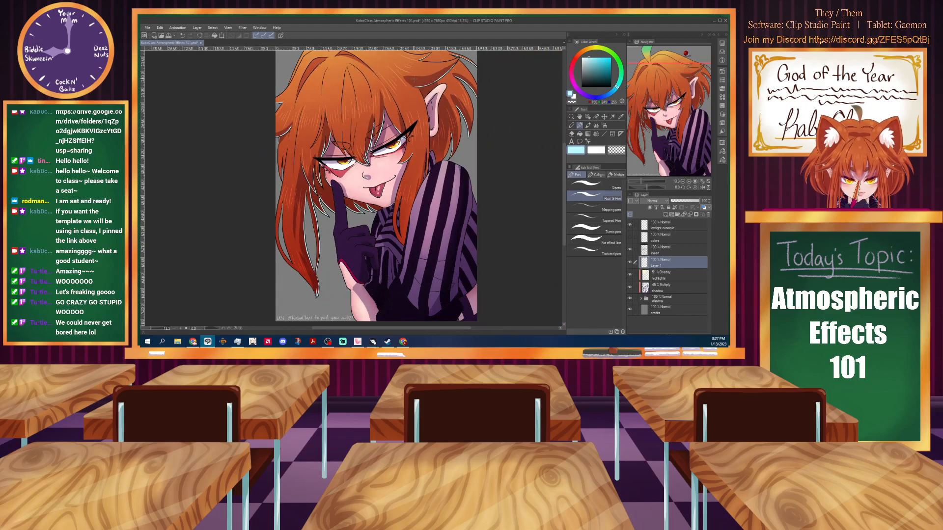
pyautogui.moveTo(565, 225)
pyautogui.mouseDown()
pyautogui.moveTo(562, 201)
pyautogui.moveTo(561, 229)
pyautogui.mouseUp()
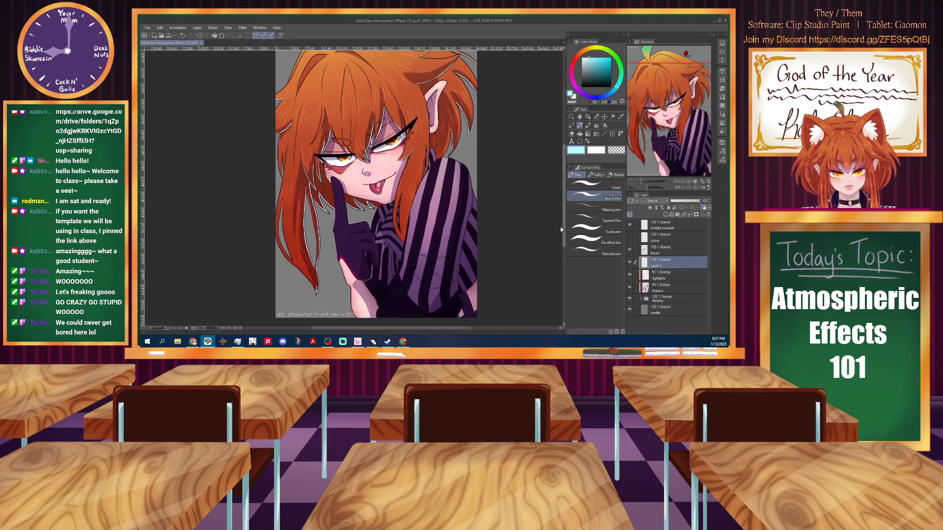
pyautogui.scroll(10, 470, 105)
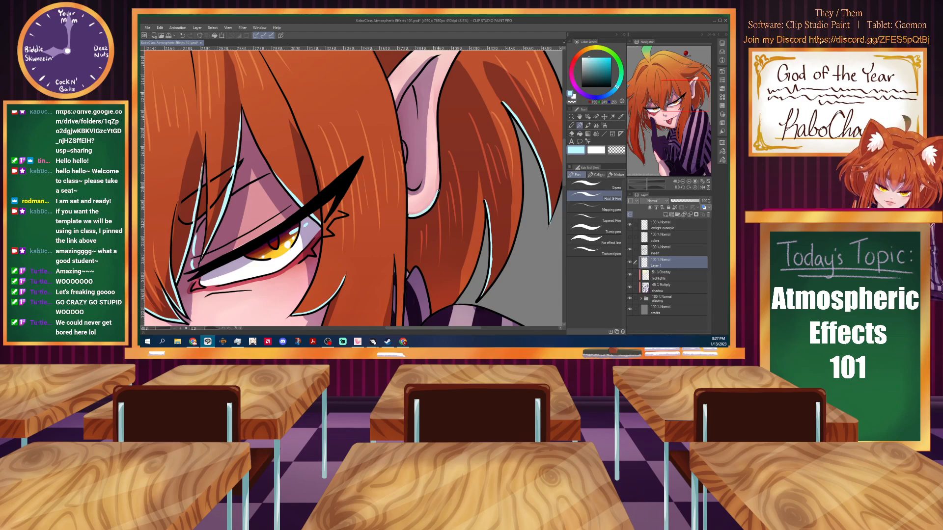
pyautogui.scroll(-2, 432, 68)
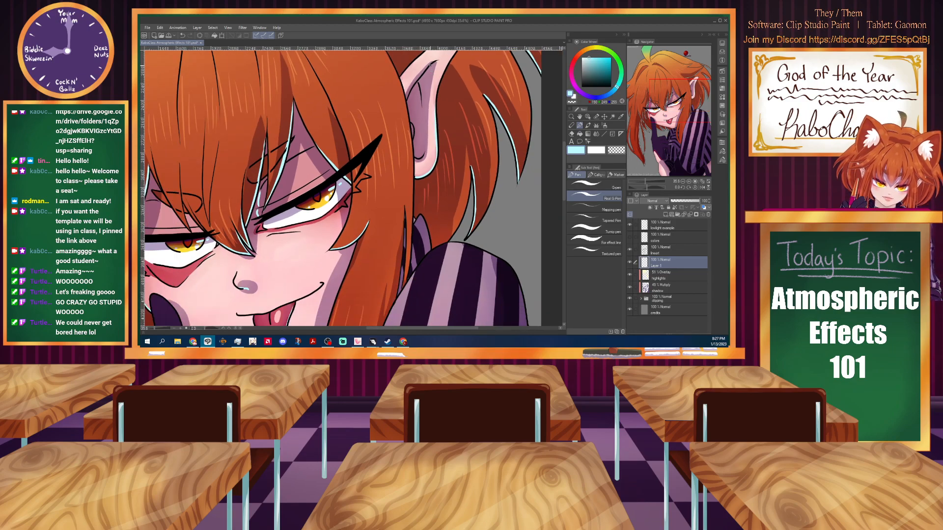
# Paint a light blue rim line down the outer edge of the front striped sleeve to its dark lower end.
pyautogui.scroll(-7, 469, 105)
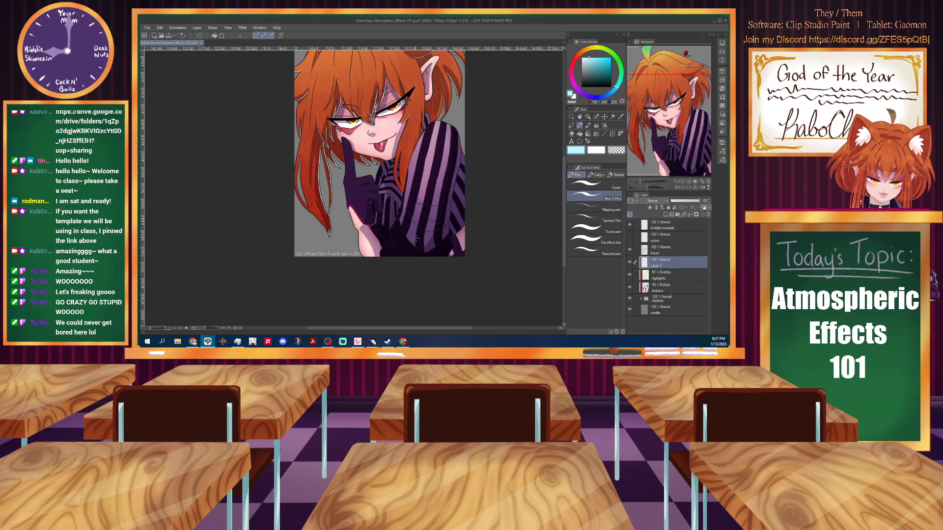
pyautogui.scroll(2, 456, 213)
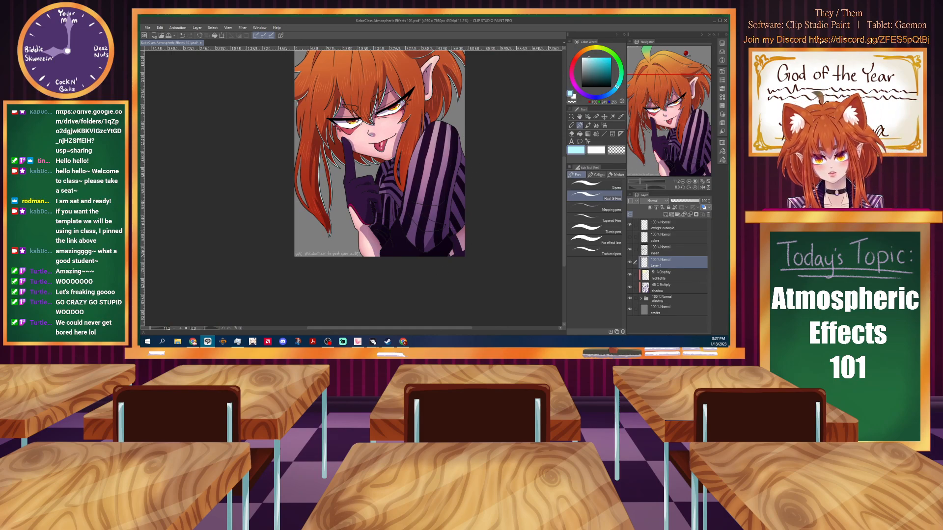
pyautogui.scroll(2, 461, 209)
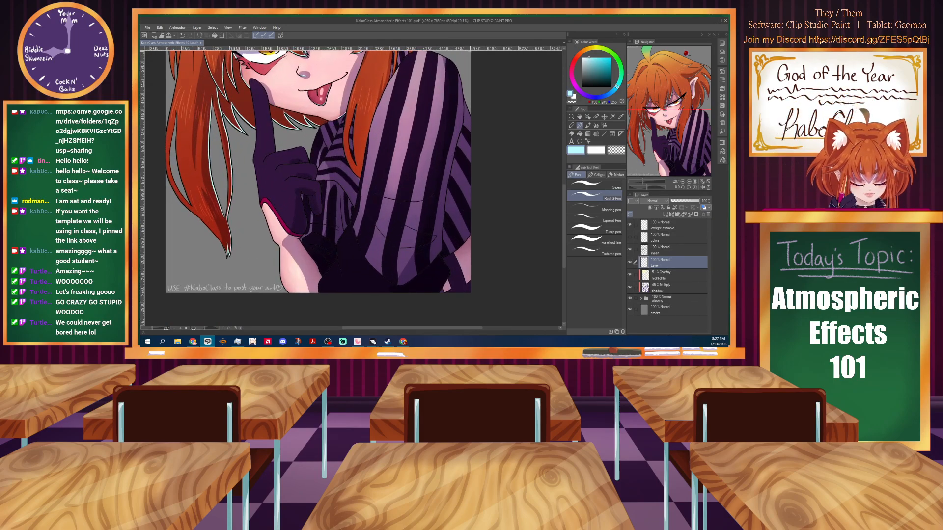
pyautogui.scroll(1, 464, 101)
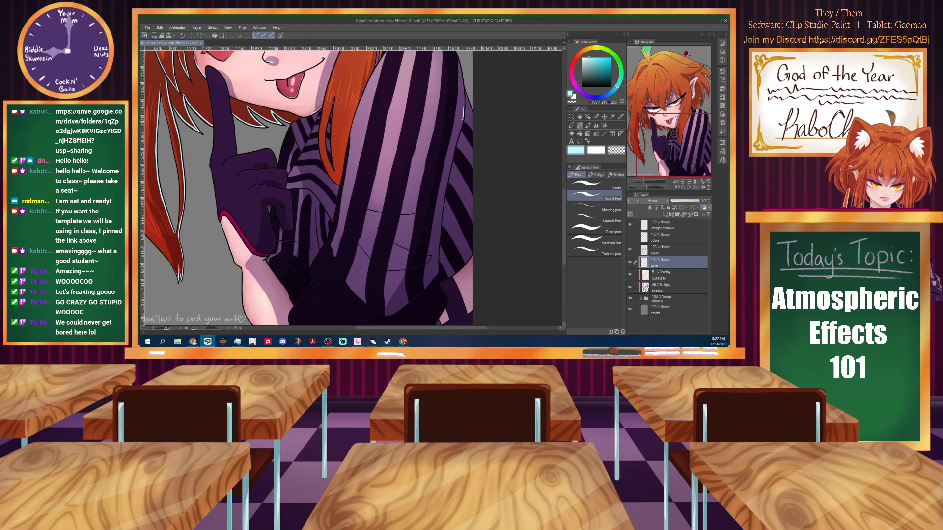
pyautogui.moveTo(457, 134)
pyautogui.mouseDown()
pyautogui.moveTo(435, 277)
pyautogui.moveTo(443, 311)
pyautogui.mouseUp()
pyautogui.scroll(-3, 546, 242)
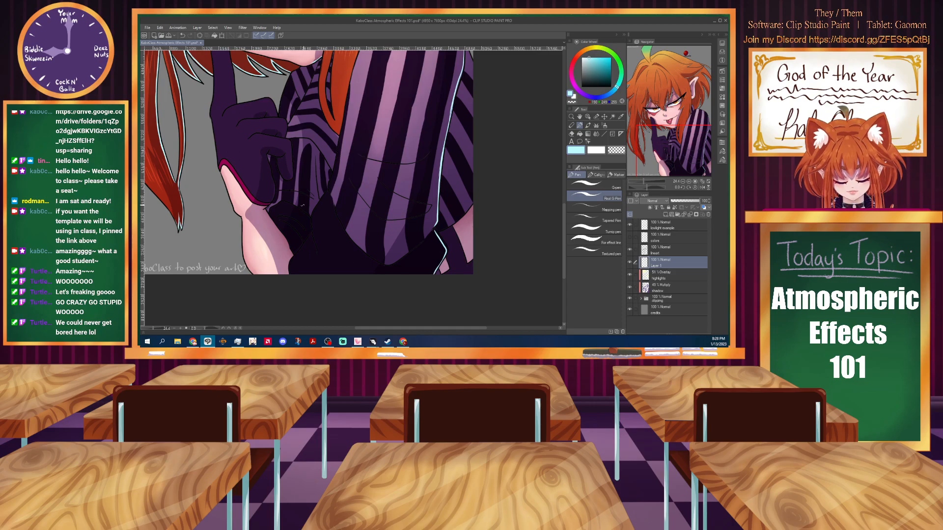
# Paint light blue rim lines along the dark cuff beside the bare forearm and up the front sleeve's inner edge to the shoulder.
pyautogui.scroll(1, 299, 205)
pyautogui.moveTo(327, 188)
pyautogui.mouseDown()
pyautogui.moveTo(307, 249)
pyautogui.moveTo(311, 238)
pyautogui.moveTo(287, 269)
pyautogui.moveTo(286, 293)
pyautogui.mouseUp()
pyautogui.click(617, 150)
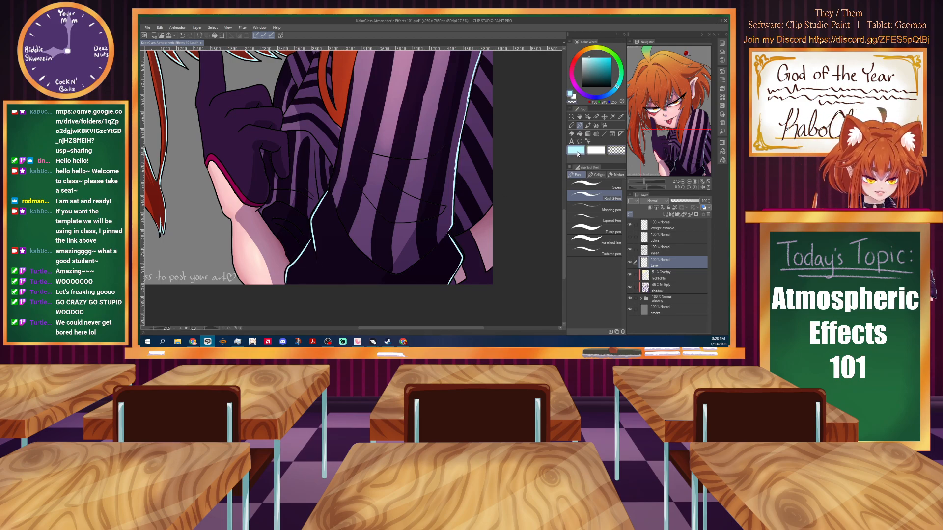
pyautogui.moveTo(329, 185); pyautogui.dragTo(347, 109)
pyautogui.scroll(5, 317, 186)
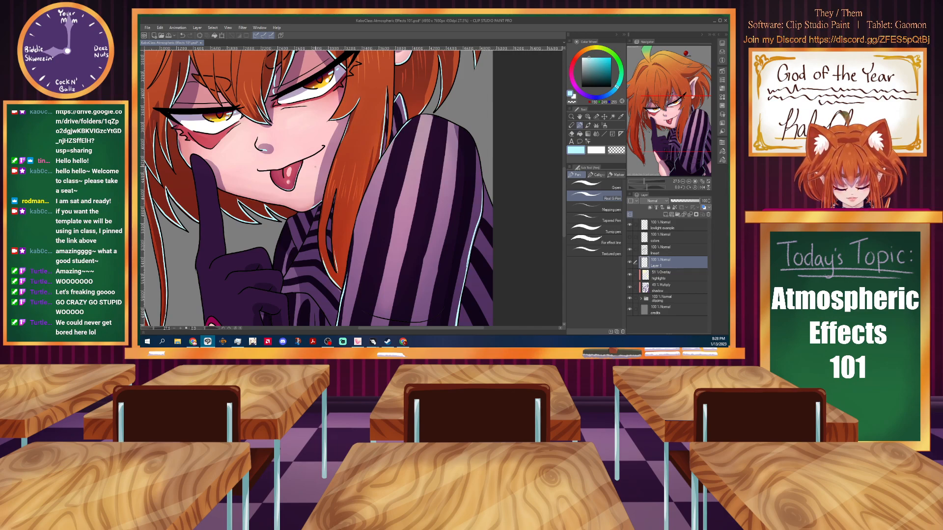
# Paint a light blue rim line along the raised gloved finger's inner edge and fingertip.
pyautogui.scroll(-3, 287, 185)
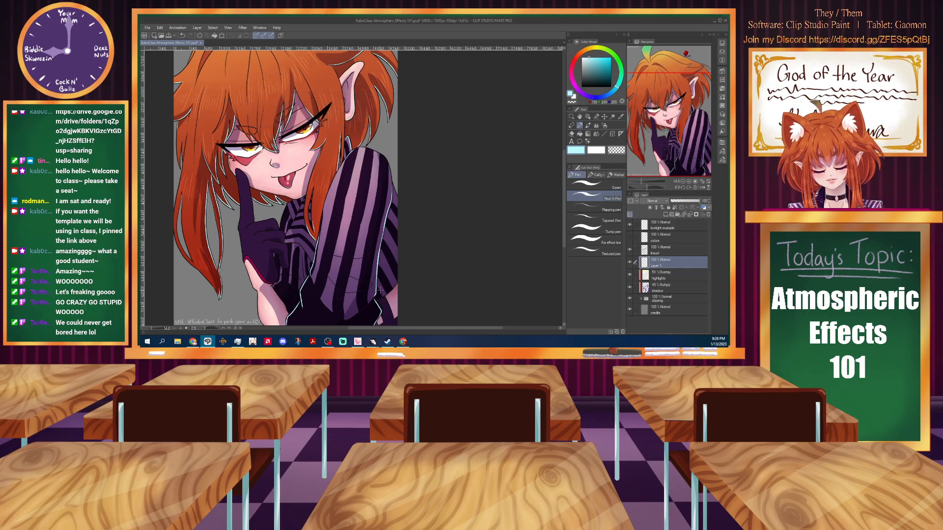
pyautogui.moveTo(362, 329); pyautogui.dragTo(333, 333)
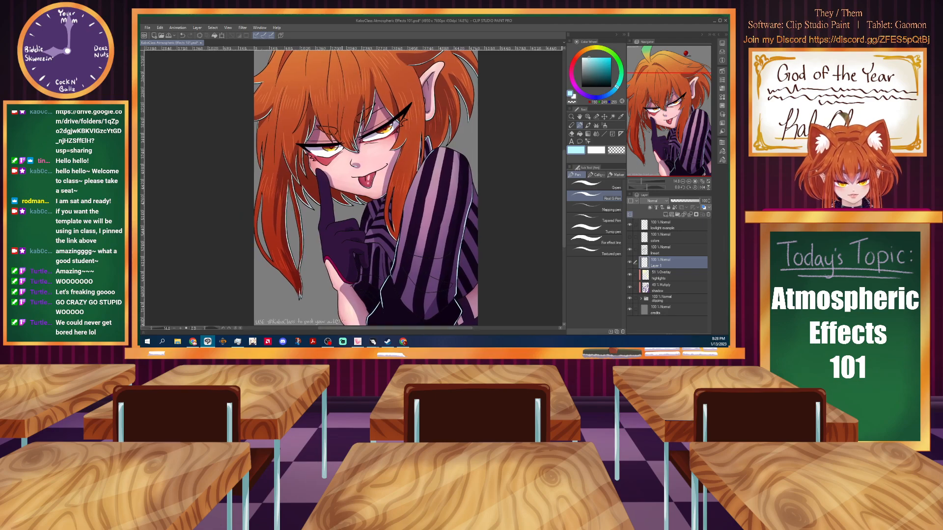
pyautogui.scroll(4, 347, 223)
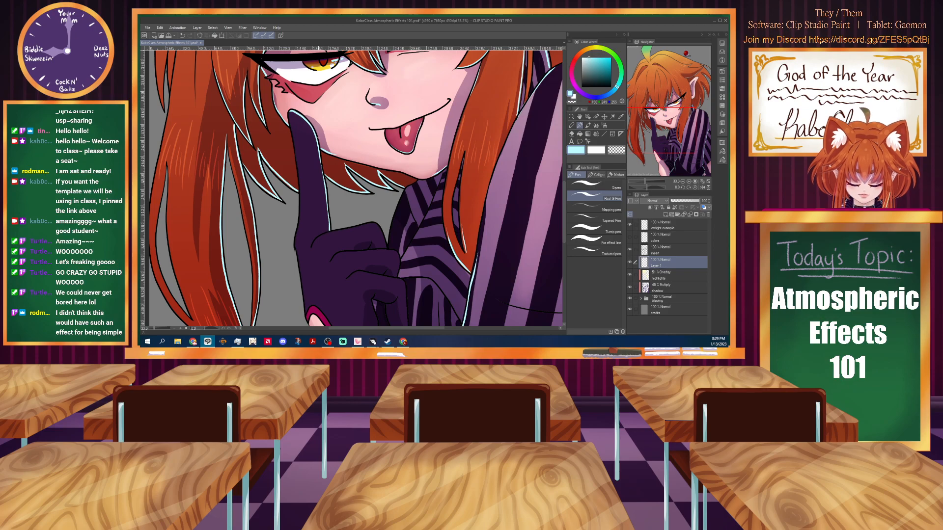
pyautogui.scroll(-3, 314, 74)
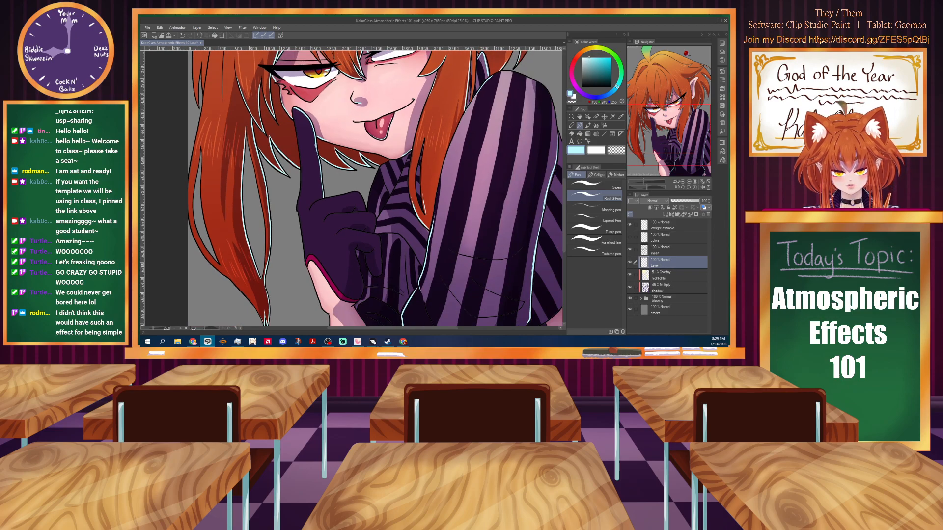
pyautogui.scroll(1, 366, 200)
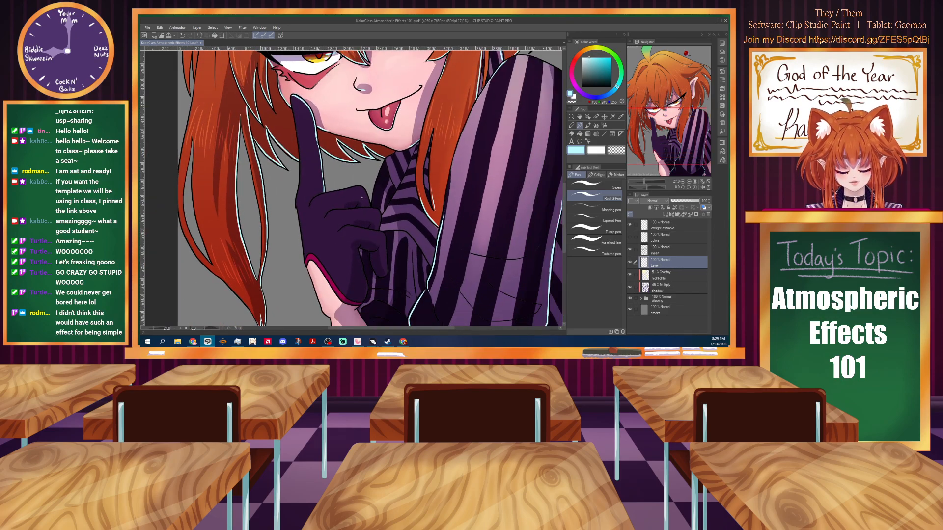
# Paint light blue rim lines along the striped shirt's collar and fold edges between the glove and the hair lock.
pyautogui.moveTo(371, 212)
pyautogui.mouseDown()
pyautogui.moveTo(387, 146)
pyautogui.moveTo(398, 143)
pyautogui.moveTo(387, 152)
pyautogui.moveTo(416, 161)
pyautogui.moveTo(381, 222)
pyautogui.mouseUp()
pyautogui.moveTo(404, 184); pyautogui.dragTo(392, 206)
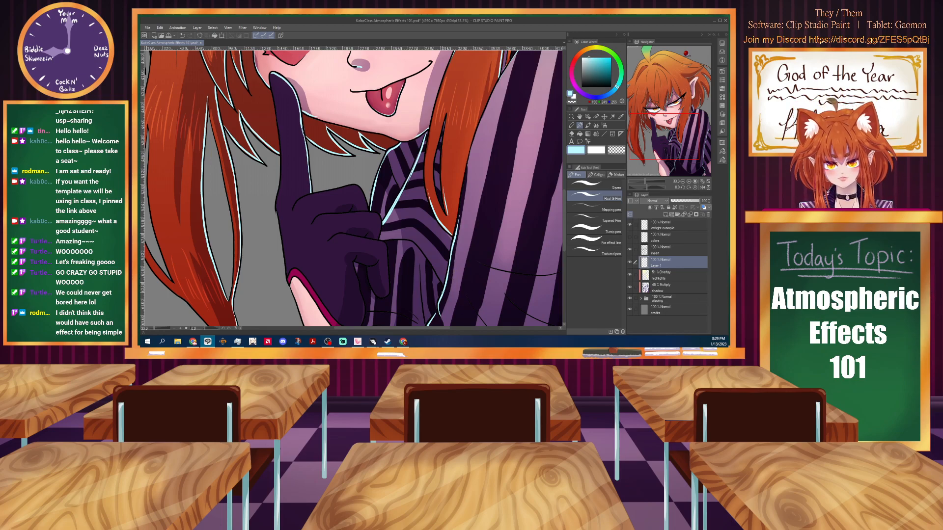
pyautogui.scroll(2, 442, 292)
pyautogui.scroll(1, 351, 221)
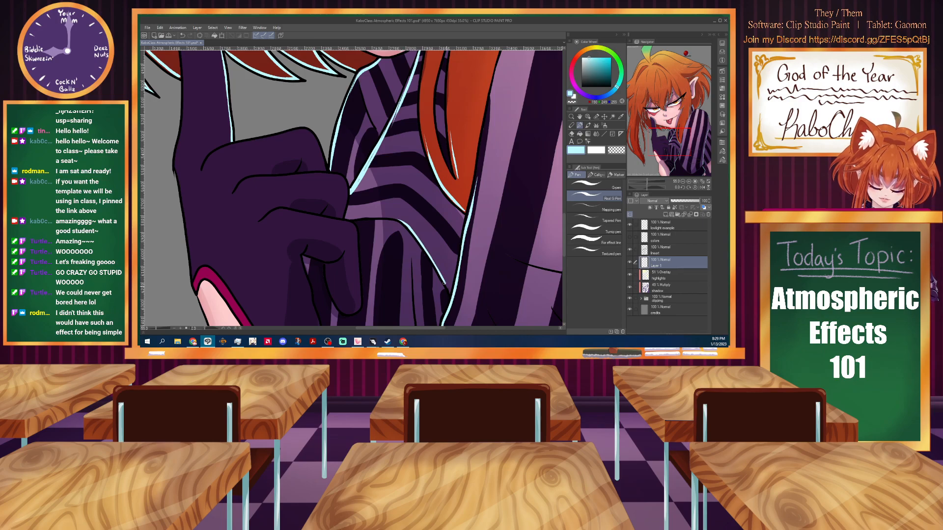
pyautogui.moveTo(408, 221); pyautogui.dragTo(345, 217)
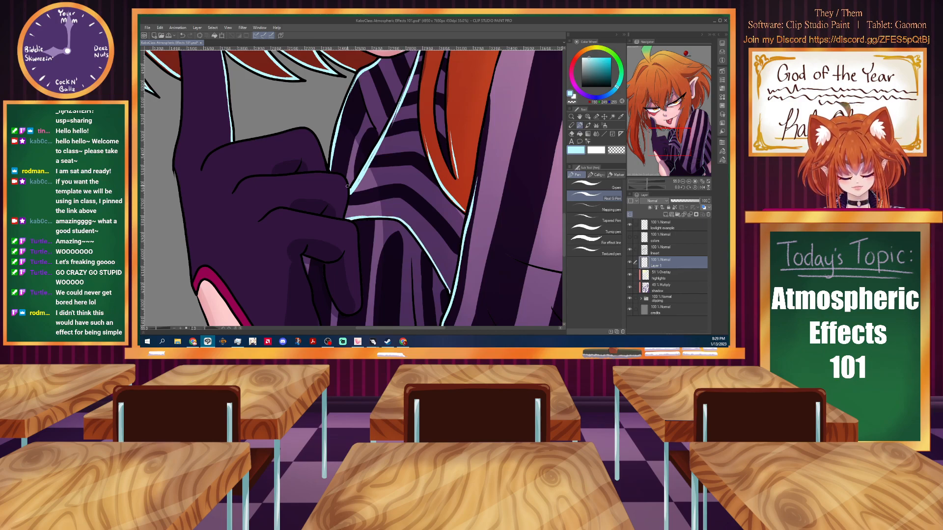
# Paint light blue rim lines around the ends and inner folds of the glove's curled fingers.
pyautogui.moveTo(292, 171); pyautogui.dragTo(299, 161)
pyautogui.moveTo(319, 213); pyautogui.dragTo(328, 203)
pyautogui.moveTo(343, 252)
pyautogui.mouseDown()
pyautogui.moveTo(326, 273)
pyautogui.moveTo(330, 294)
pyautogui.moveTo(344, 313)
pyautogui.moveTo(361, 300)
pyautogui.mouseUp()
pyautogui.moveTo(325, 261)
pyautogui.mouseDown()
pyautogui.moveTo(299, 255)
pyautogui.moveTo(312, 301)
pyautogui.mouseUp()
pyautogui.moveTo(345, 210); pyautogui.dragTo(338, 175)
pyautogui.moveTo(343, 221)
pyautogui.mouseDown()
pyautogui.moveTo(345, 195)
pyautogui.moveTo(354, 310)
pyautogui.mouseUp()
pyautogui.moveTo(326, 170)
pyautogui.mouseDown()
pyautogui.moveTo(307, 131)
pyautogui.moveTo(293, 129)
pyautogui.mouseUp()
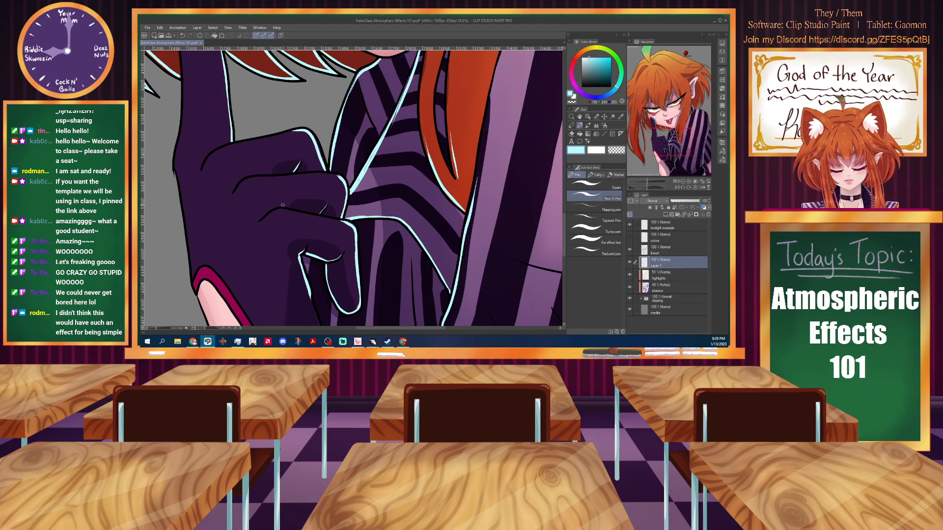
# Paint light blue rim lines along the upper edges of the curled fingers and across the glove's knuckles.
pyautogui.moveTo(342, 179)
pyautogui.mouseDown()
pyautogui.moveTo(305, 173)
pyautogui.moveTo(238, 187)
pyautogui.mouseUp()
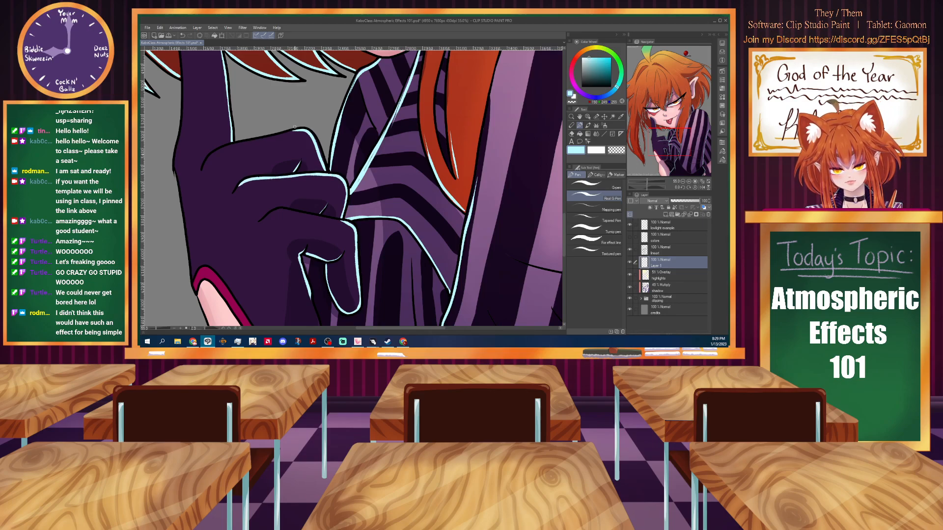
pyautogui.moveTo(297, 130); pyautogui.dragTo(209, 155)
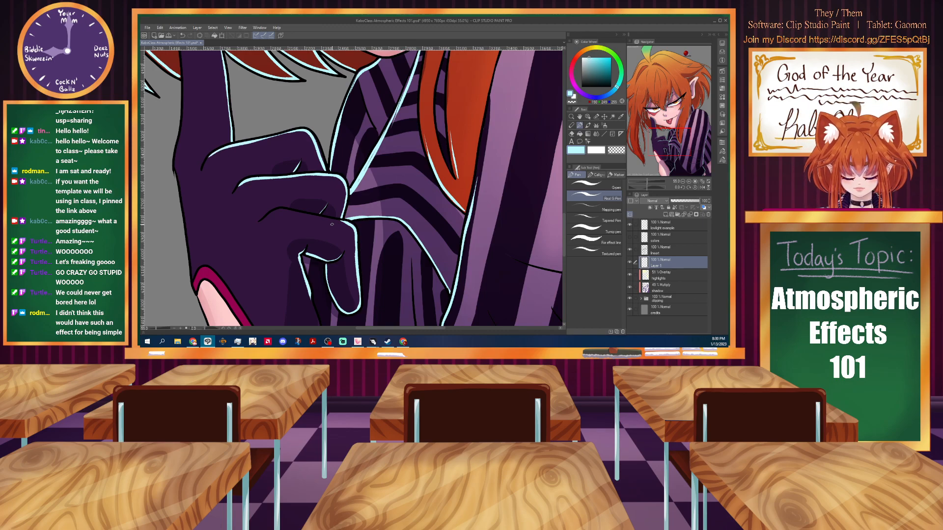
pyautogui.moveTo(347, 224); pyautogui.dragTo(331, 219)
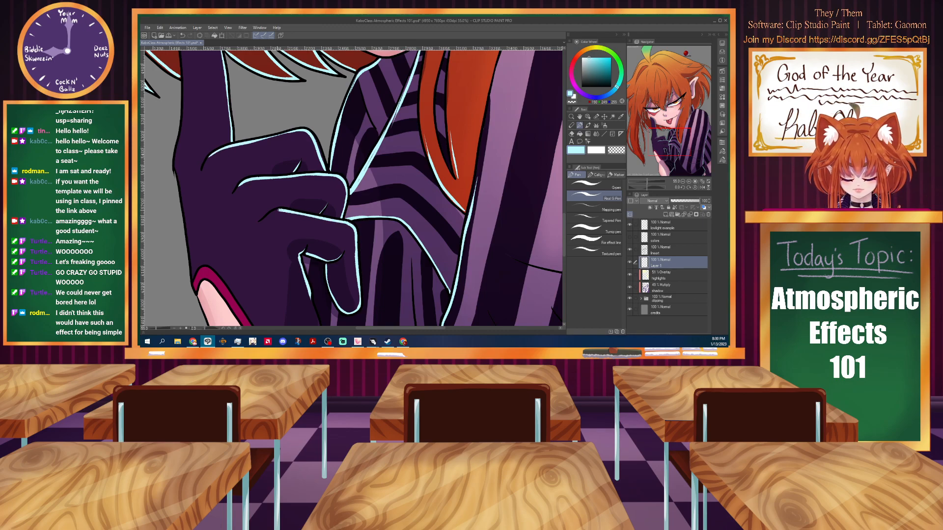
# Paint light blue rim lines along the glove's palm edge and the dark cuff fold below it.
pyautogui.scroll(-10, 269, 163)
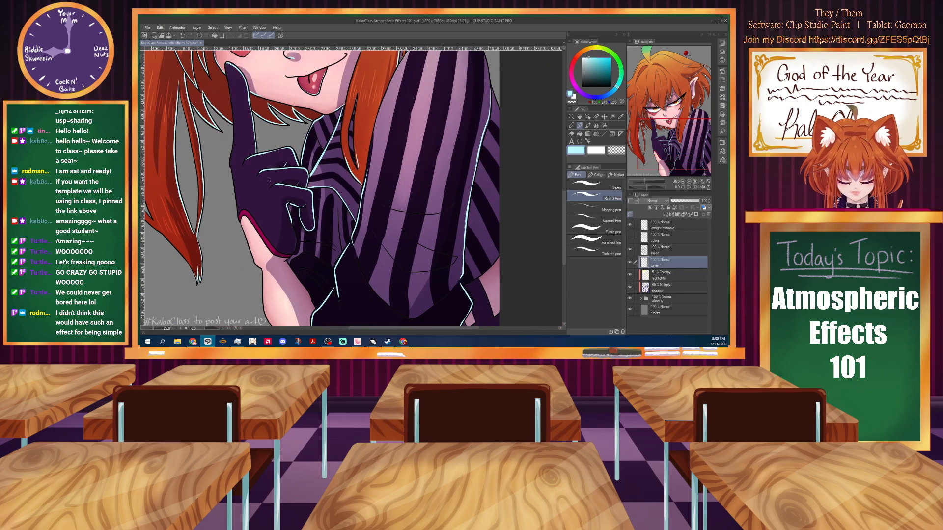
pyautogui.scroll(5, 309, 99)
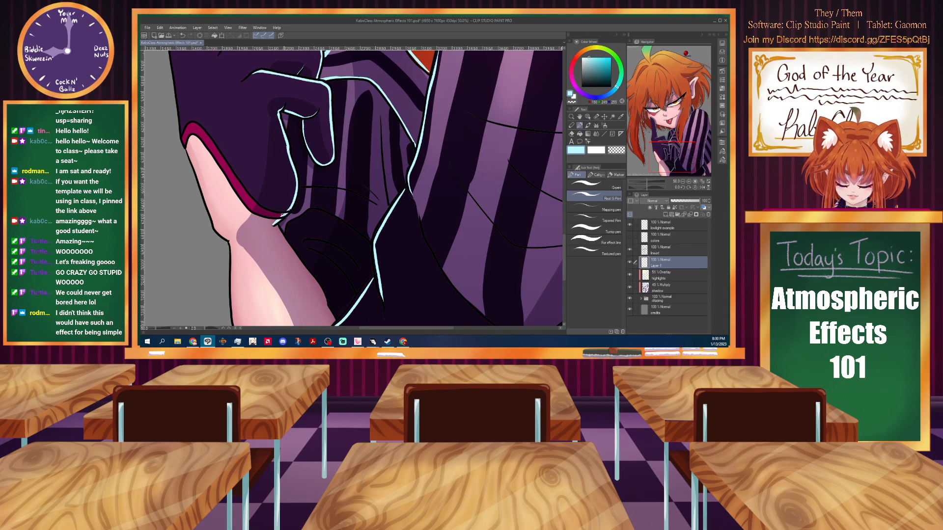
pyautogui.scroll(-2, 279, 202)
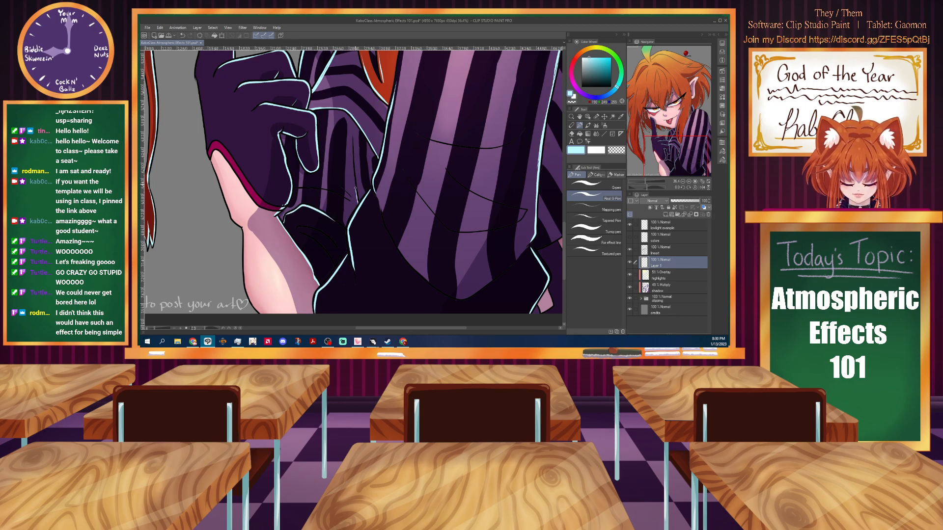
pyautogui.scroll(-3, 353, 181)
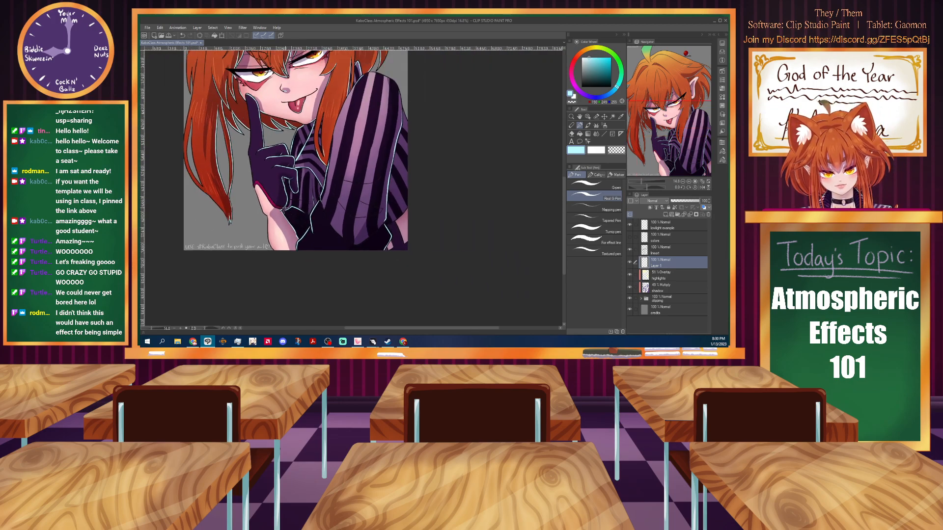
# Paint light blue rim lines along the edges of the rear arm behind the front sleeve's elbow.
pyautogui.scroll(3, 395, 106)
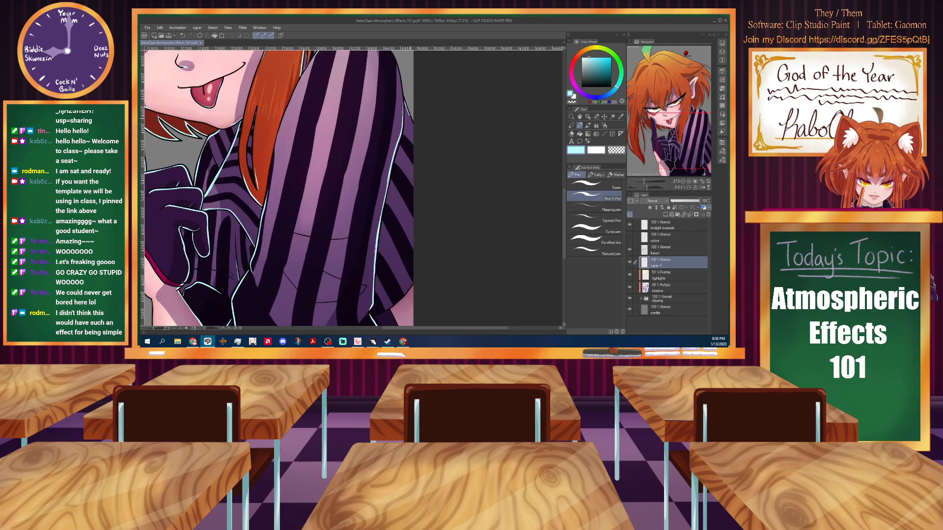
pyautogui.moveTo(372, 309); pyautogui.dragTo(367, 277)
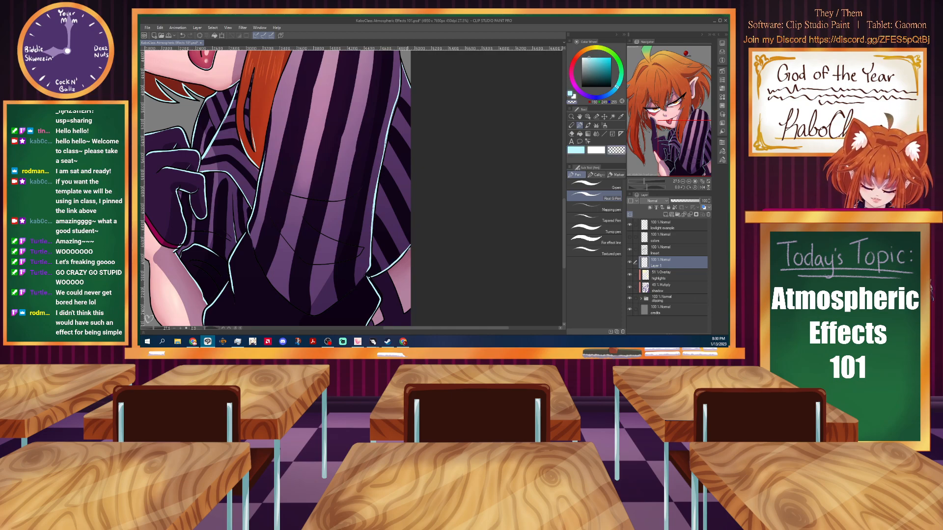
pyautogui.scroll(-2, 425, 145)
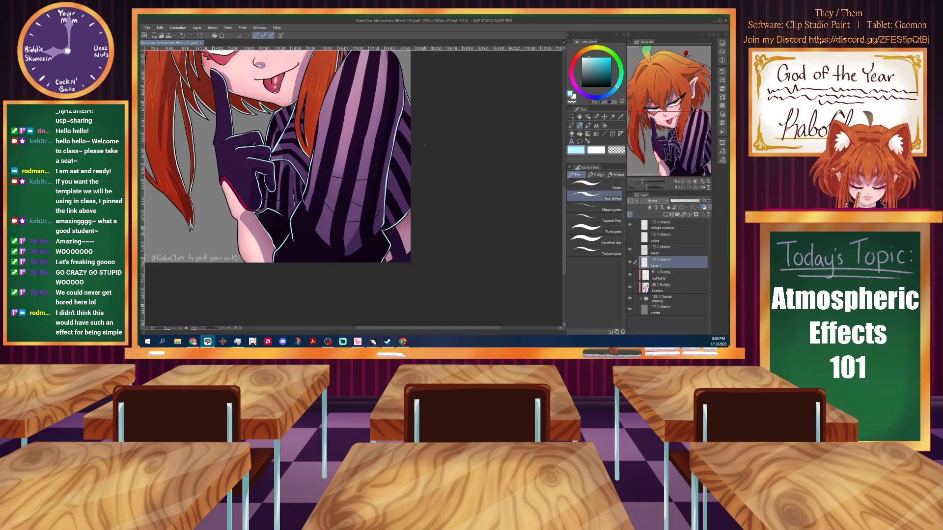
# Compare the whole illustration with the rim lighting layer hidden and shown.
pyautogui.scroll(-1, 425, 145)
pyautogui.moveTo(395, 329); pyautogui.dragTo(332, 331)
pyautogui.moveTo(564, 232); pyautogui.dragTo(558, 199)
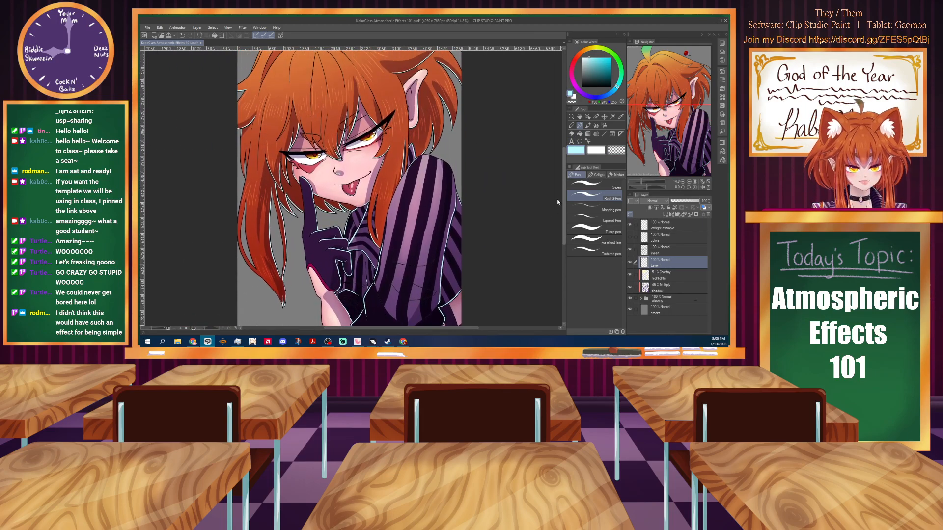
pyautogui.scroll(-2, 558, 200)
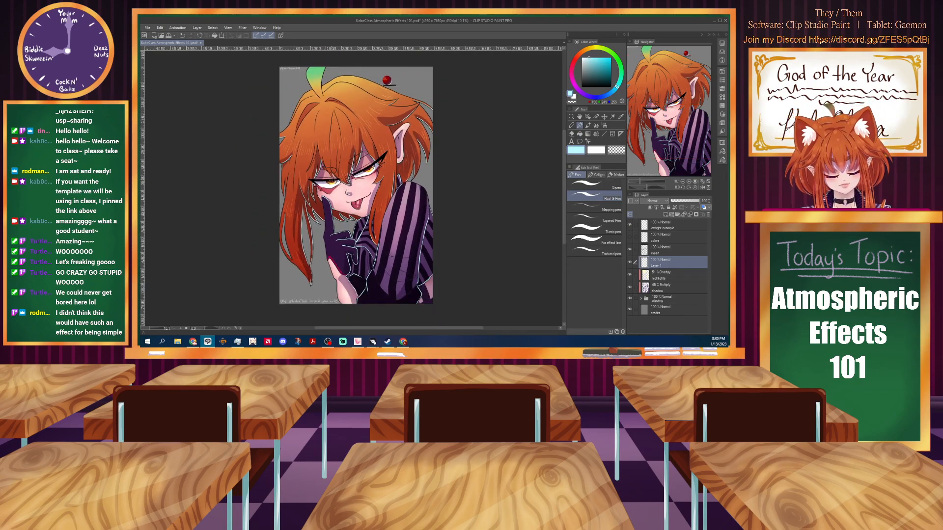
pyautogui.scroll(1, 332, 184)
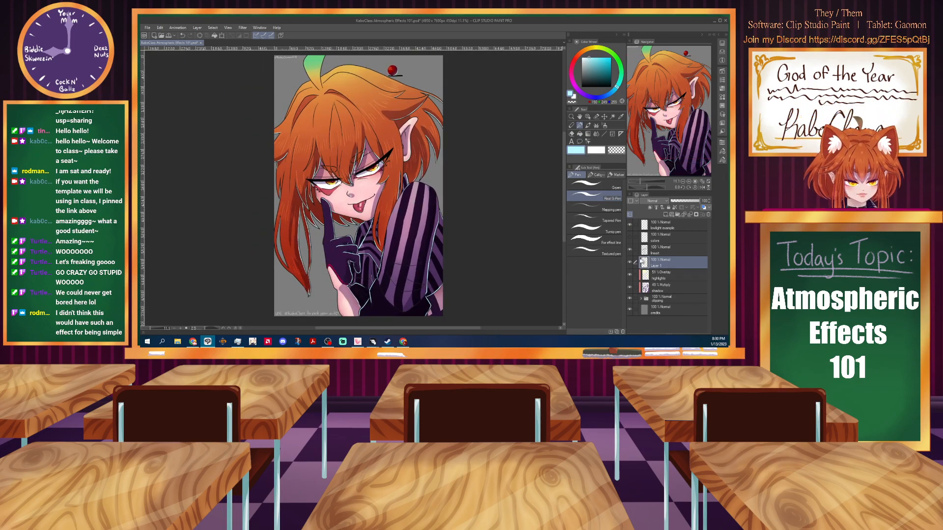
pyautogui.click(630, 263)
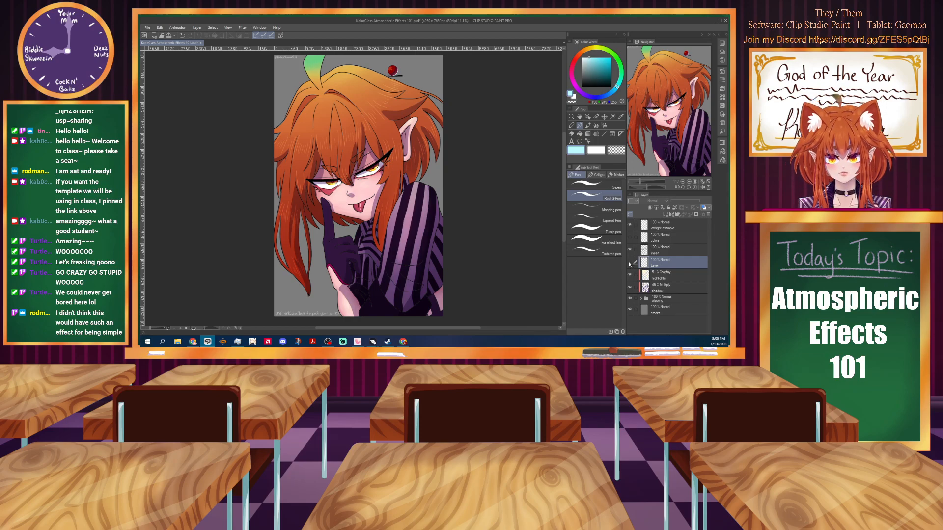
pyautogui.click(629, 264)
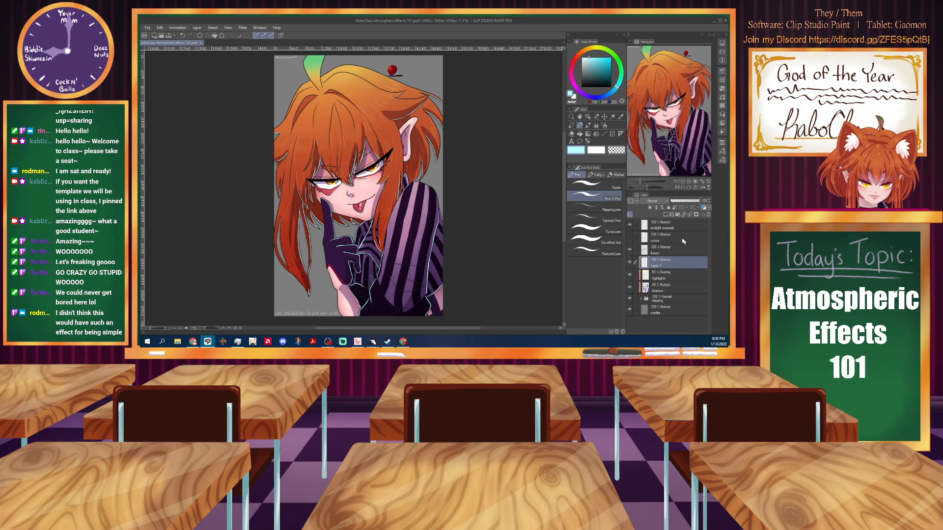
# On a new layer, paint light blue glow over the shadowed hair and sleeve areas with the Running color edge watercolor brush.
pyautogui.click(665, 215)
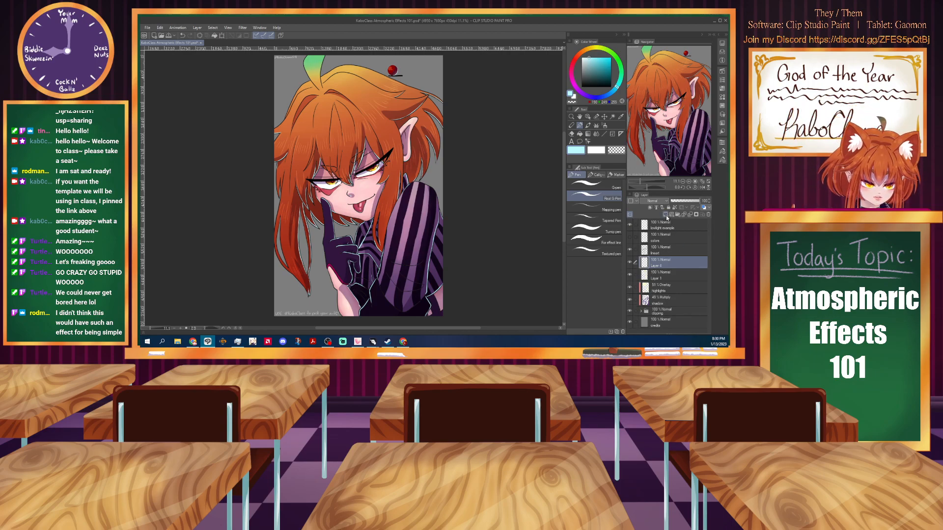
pyautogui.click(588, 126)
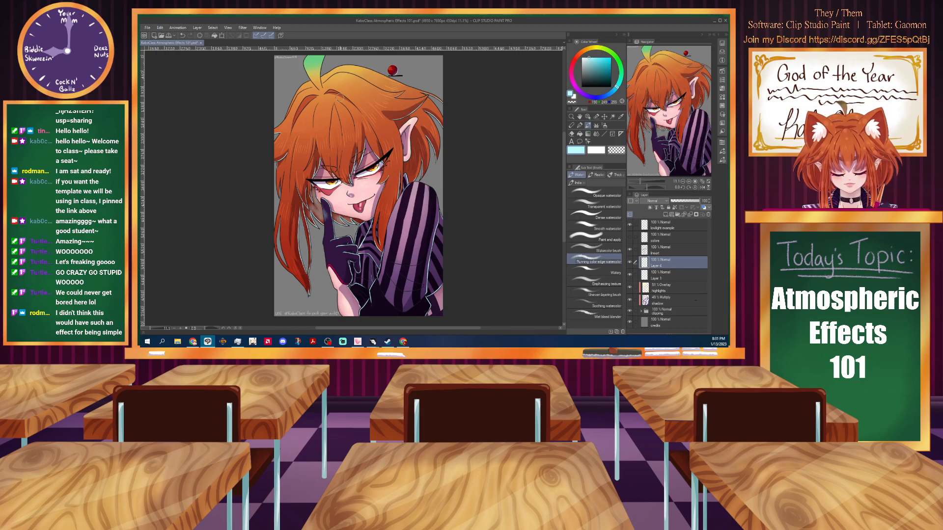
pyautogui.moveTo(407, 169)
pyautogui.mouseDown()
pyautogui.moveTo(416, 136)
pyautogui.moveTo(424, 154)
pyautogui.mouseUp()
pyautogui.moveTo(405, 112)
pyautogui.mouseDown()
pyautogui.moveTo(388, 121)
pyautogui.moveTo(401, 118)
pyautogui.mouseUp()
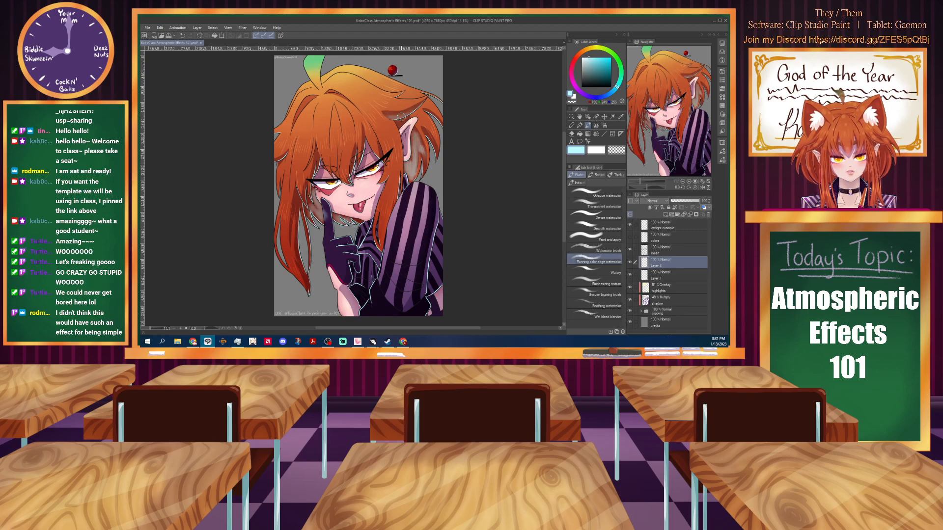
pyautogui.moveTo(296, 211); pyautogui.dragTo(297, 226)
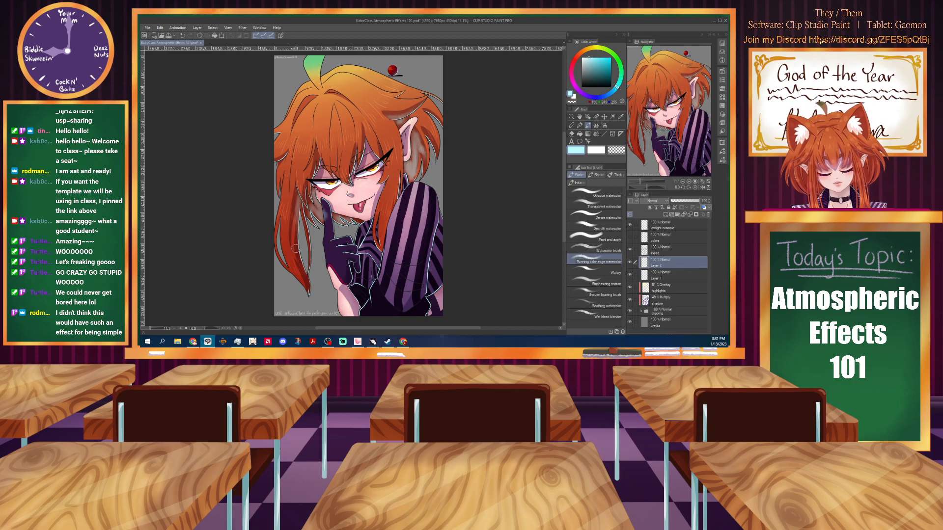
pyautogui.moveTo(432, 246); pyautogui.dragTo(436, 280)
pyautogui.moveTo(377, 268); pyautogui.dragTo(369, 289)
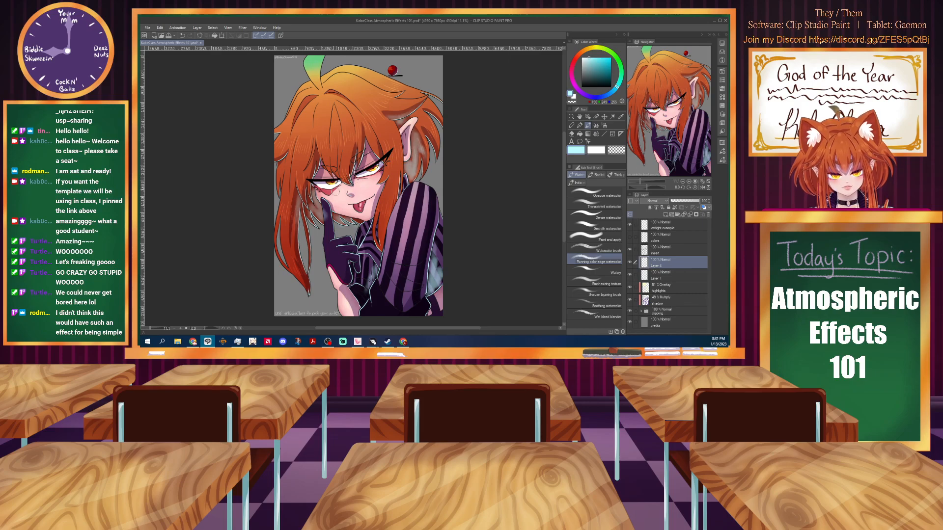
# Soften the blue watercolor strokes on the hair and sleeves with the Blend tool, and merge the glow layer with the rim lighting layer.
pyautogui.click(596, 134)
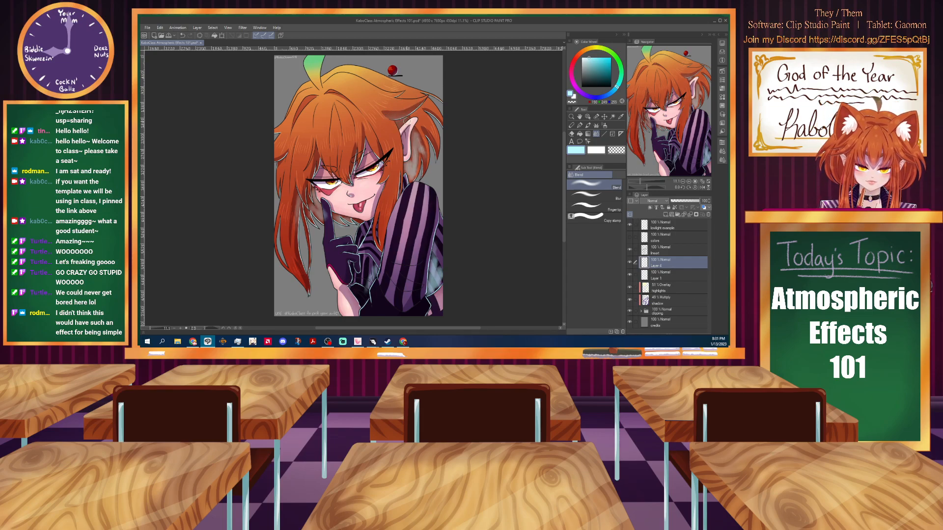
pyautogui.moveTo(423, 147)
pyautogui.mouseDown()
pyautogui.moveTo(417, 141)
pyautogui.moveTo(410, 177)
pyautogui.moveTo(404, 167)
pyautogui.mouseUp()
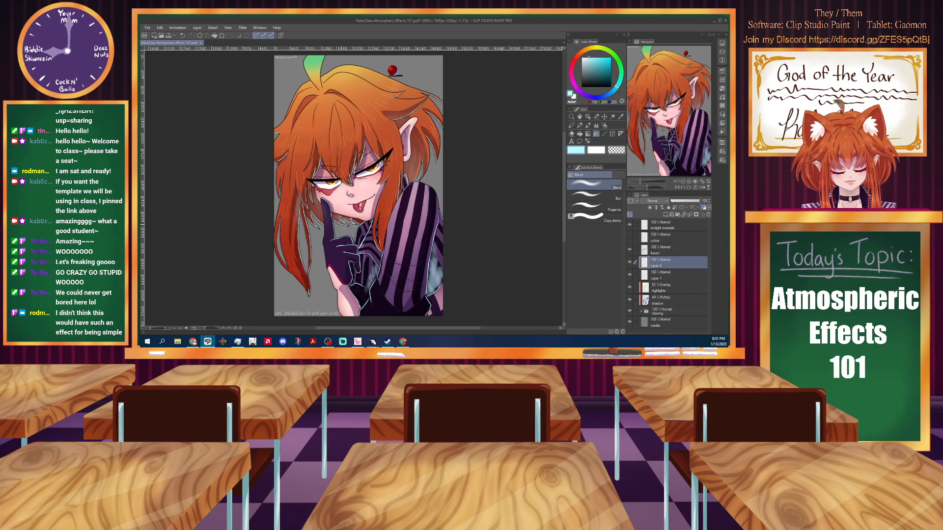
pyautogui.moveTo(298, 196); pyautogui.dragTo(297, 226)
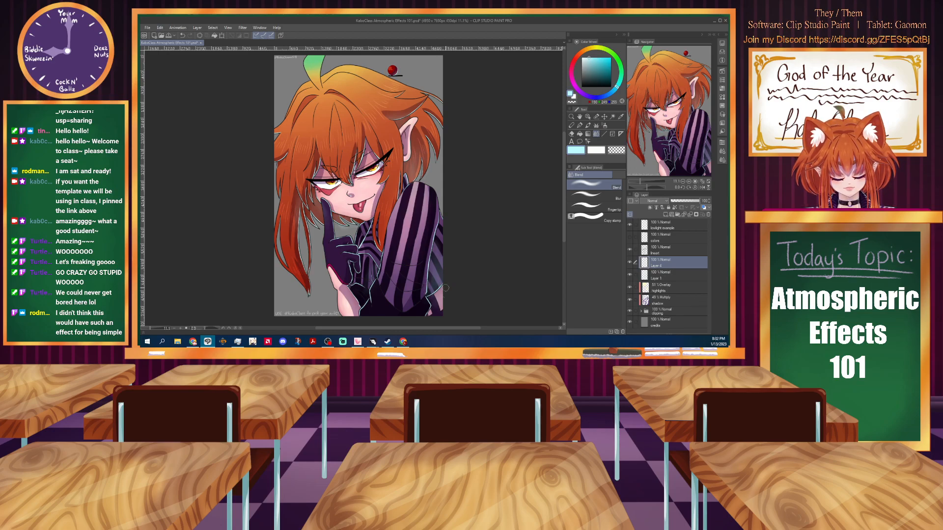
pyautogui.scroll(-2, 359, 186)
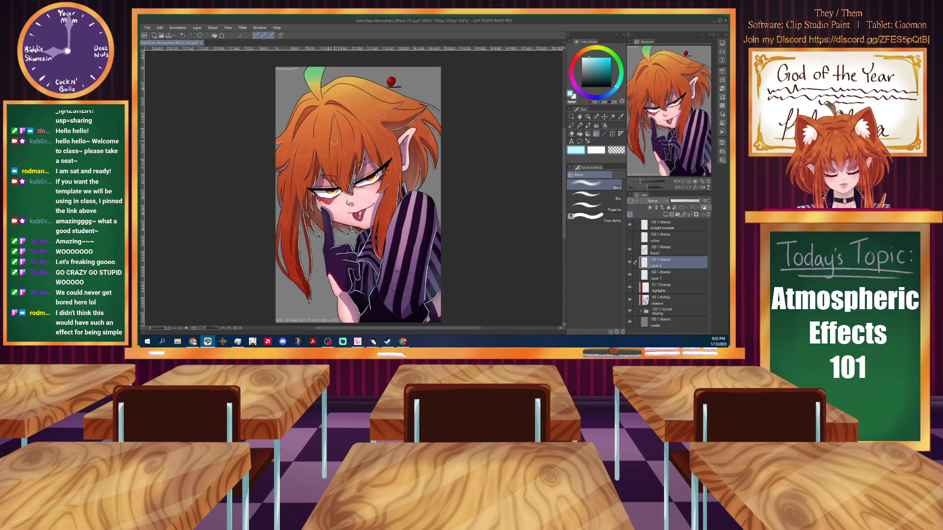
pyautogui.rightClick(670, 278)
pyautogui.click(680, 260)
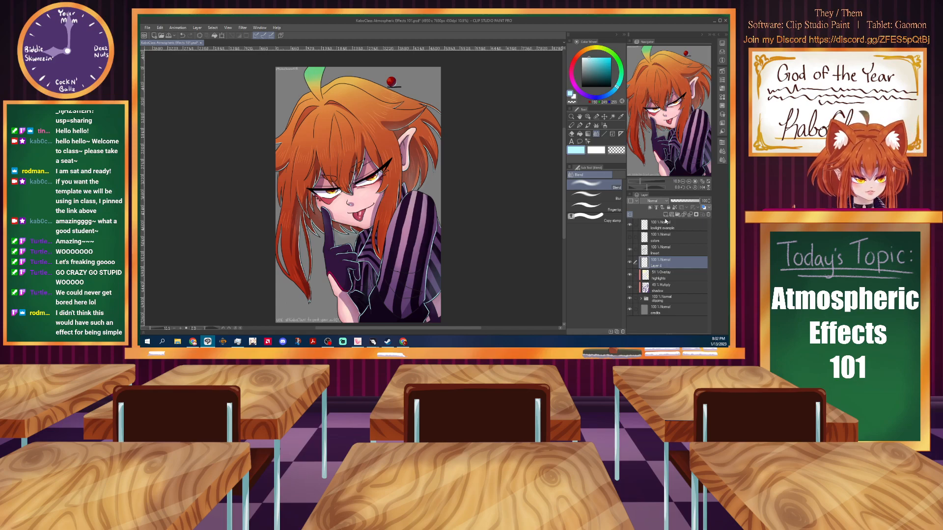
# Add a new layer above the merged lighting layer and choose a dark red drawing color.
pyautogui.click(665, 215)
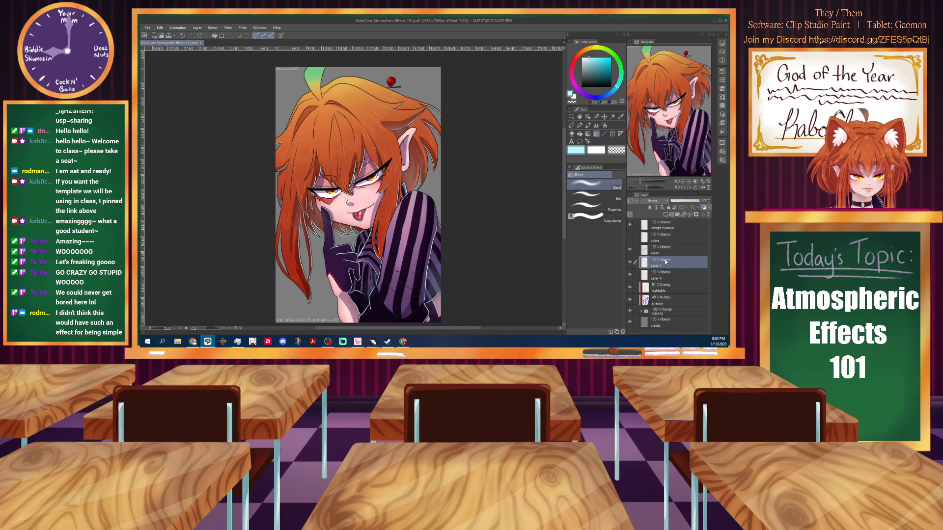
pyautogui.click(575, 62)
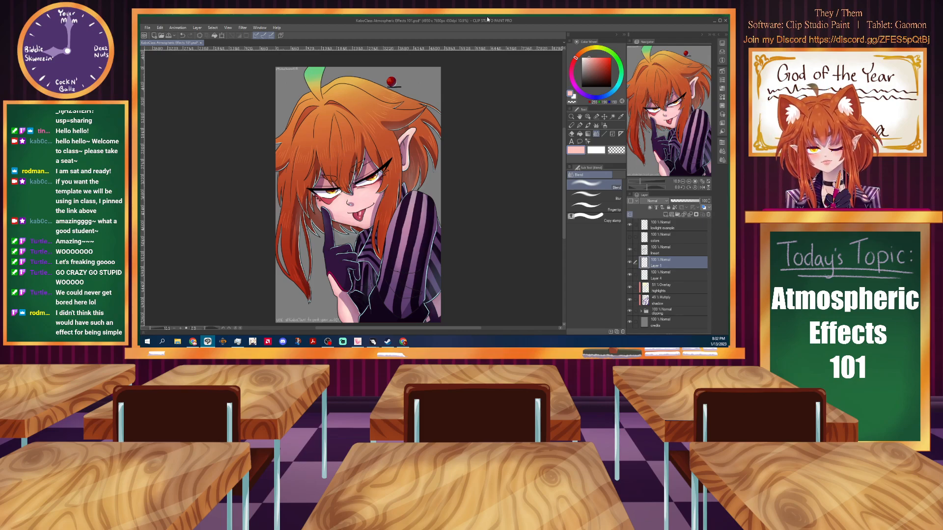
pyautogui.click(612, 67)
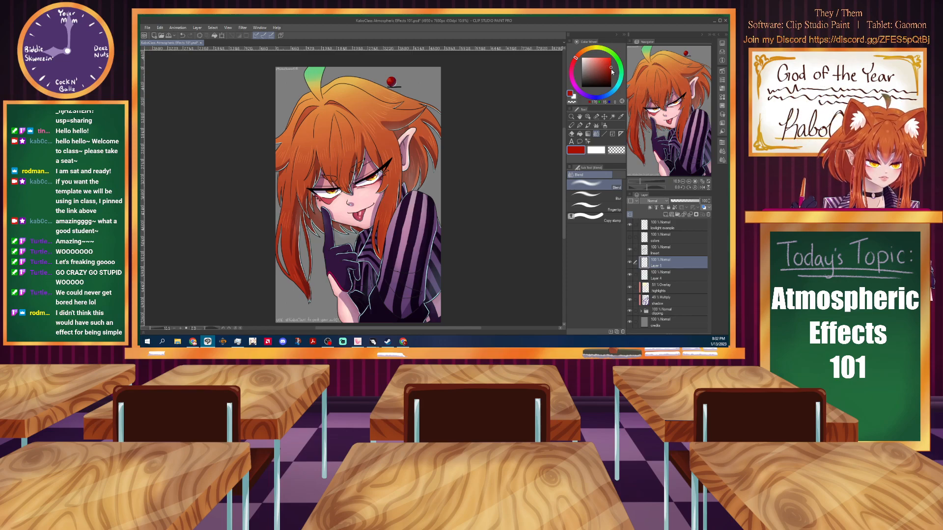
pyautogui.click(610, 63)
pyautogui.click(620, 65)
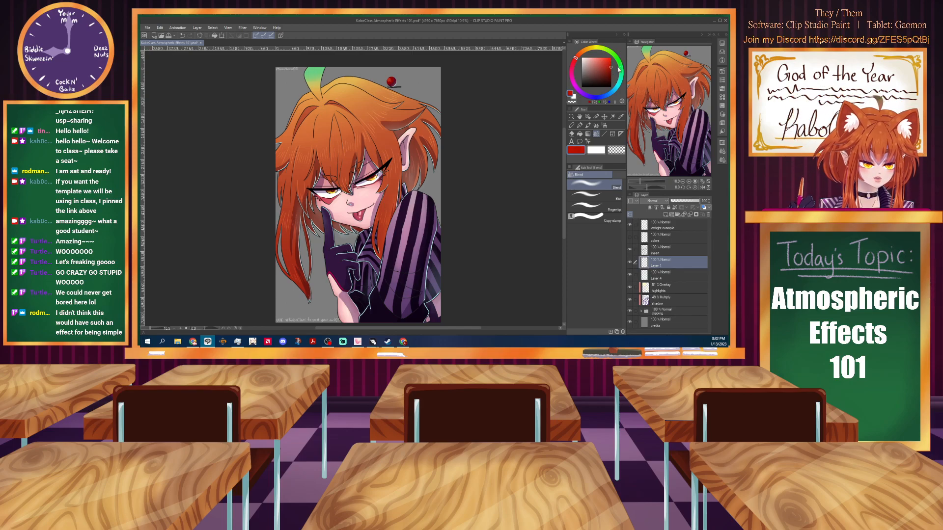
pyautogui.click(610, 70)
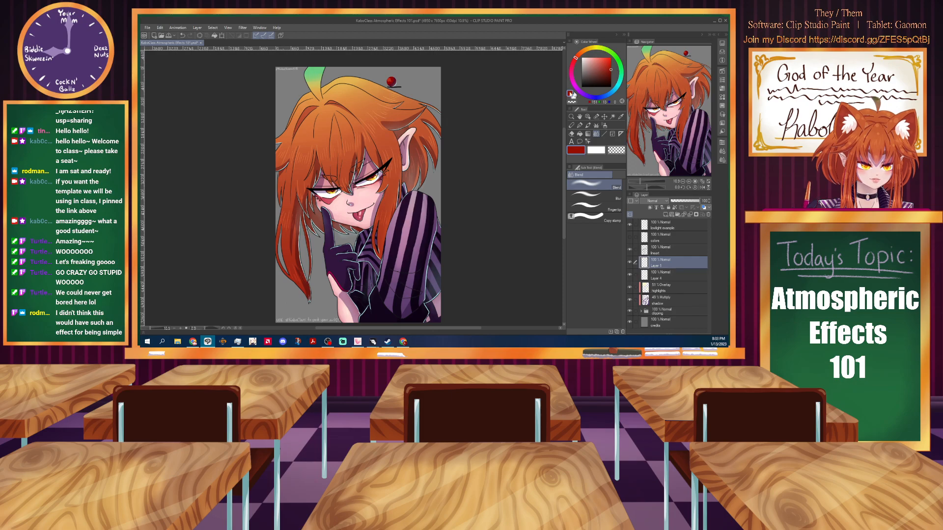
pyautogui.click(606, 65)
pyautogui.click(611, 68)
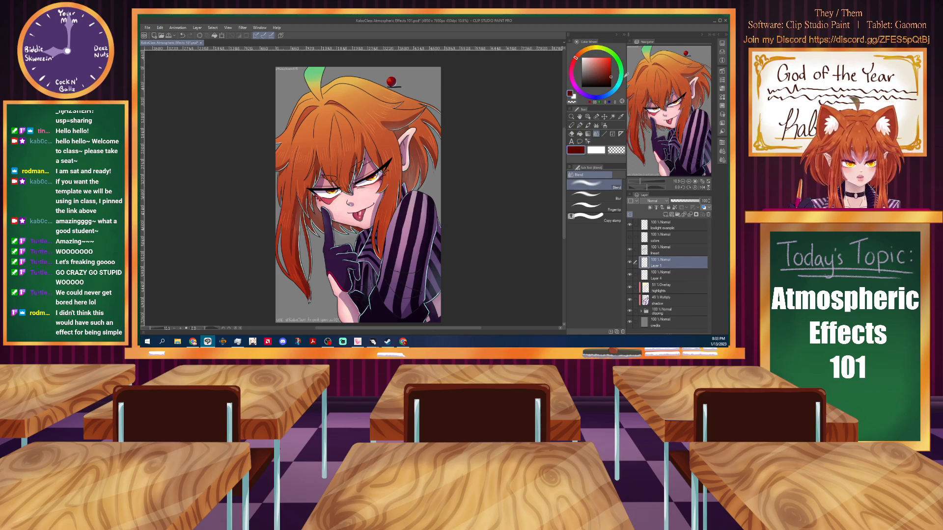
pyautogui.click(576, 59)
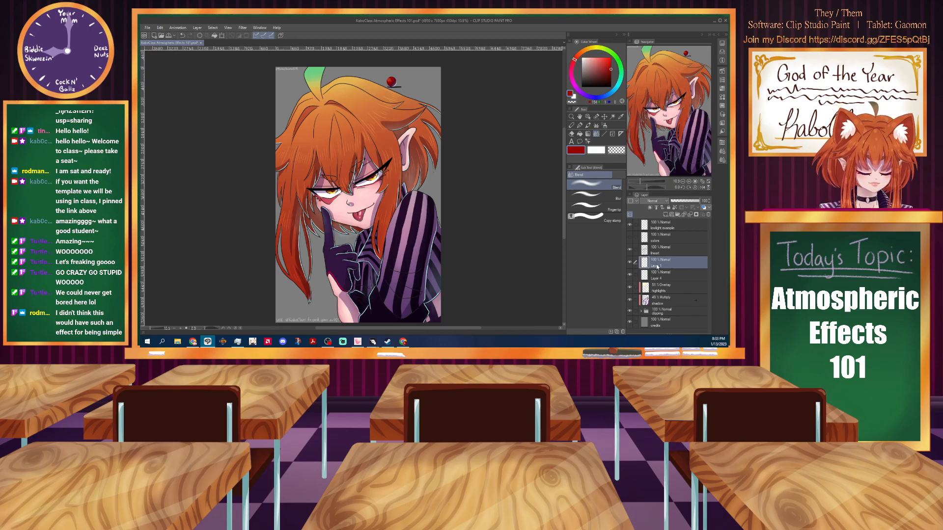
# Paint thick dark red strokes with the Turnip pen along the skin shadows of the face, ear and forearm.
pyautogui.click(587, 126)
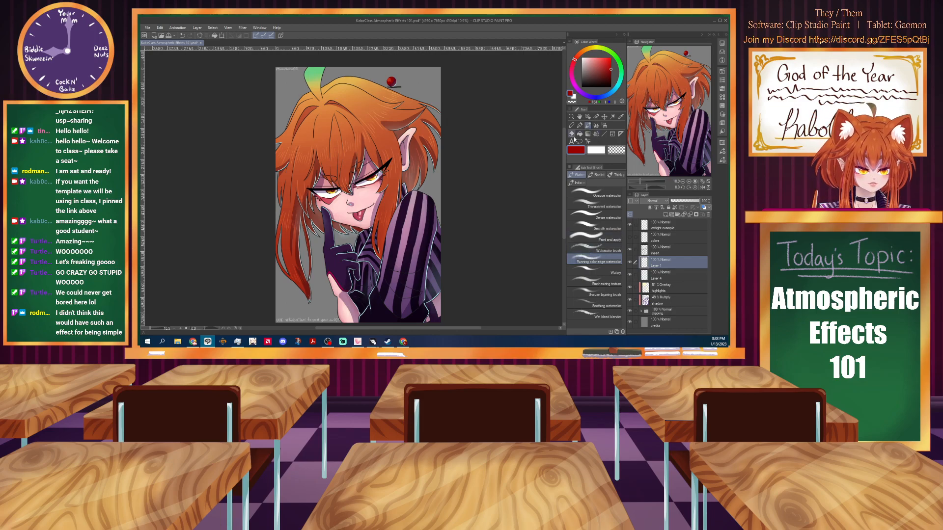
pyautogui.click(579, 125)
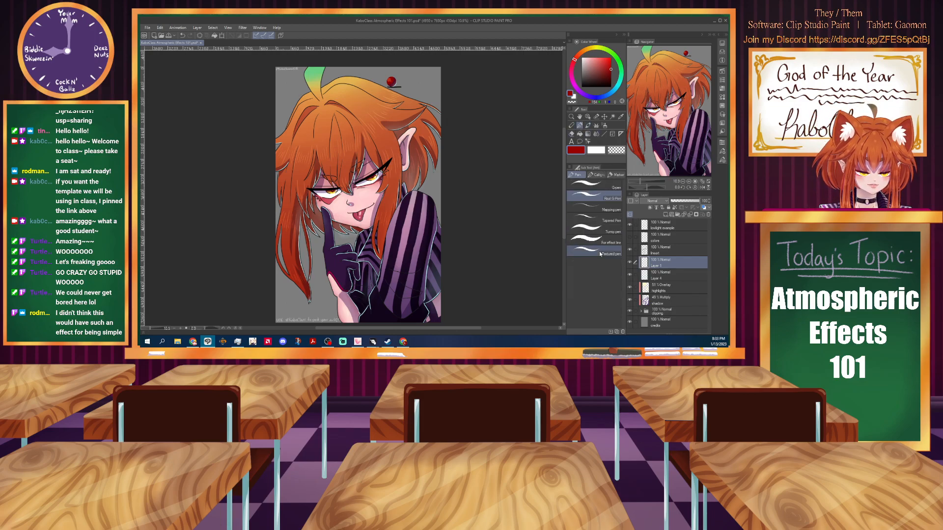
pyautogui.click(581, 228)
pyautogui.click(581, 229)
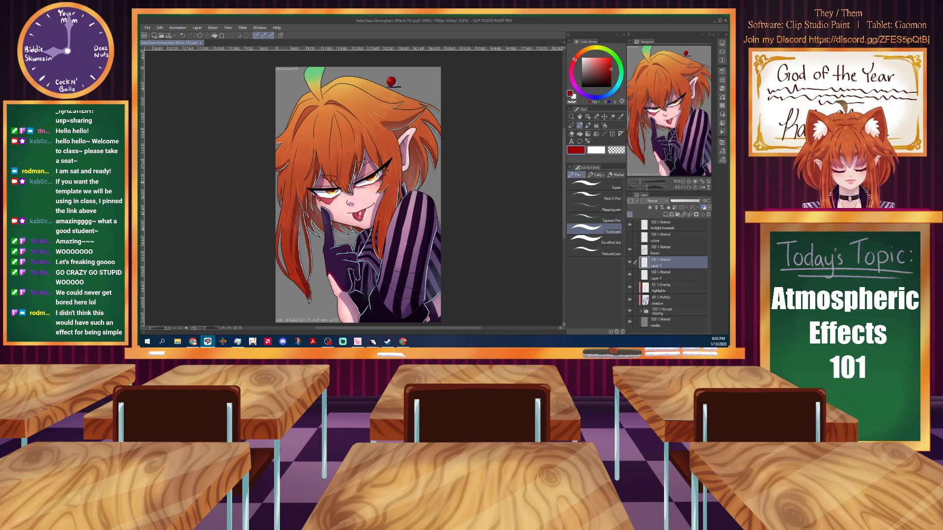
pyautogui.moveTo(380, 176); pyautogui.dragTo(370, 226)
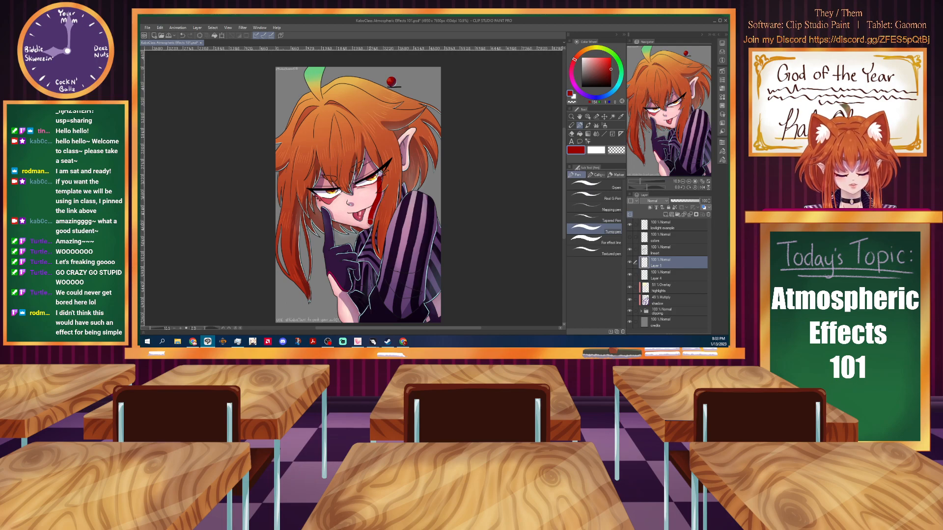
pyautogui.moveTo(408, 131)
pyautogui.mouseDown()
pyautogui.moveTo(403, 165)
pyautogui.moveTo(408, 132)
pyautogui.moveTo(399, 147)
pyautogui.moveTo(398, 122)
pyautogui.moveTo(366, 159)
pyautogui.moveTo(357, 187)
pyautogui.moveTo(321, 186)
pyautogui.moveTo(338, 222)
pyautogui.mouseUp()
pyautogui.moveTo(340, 288); pyautogui.dragTo(350, 322)
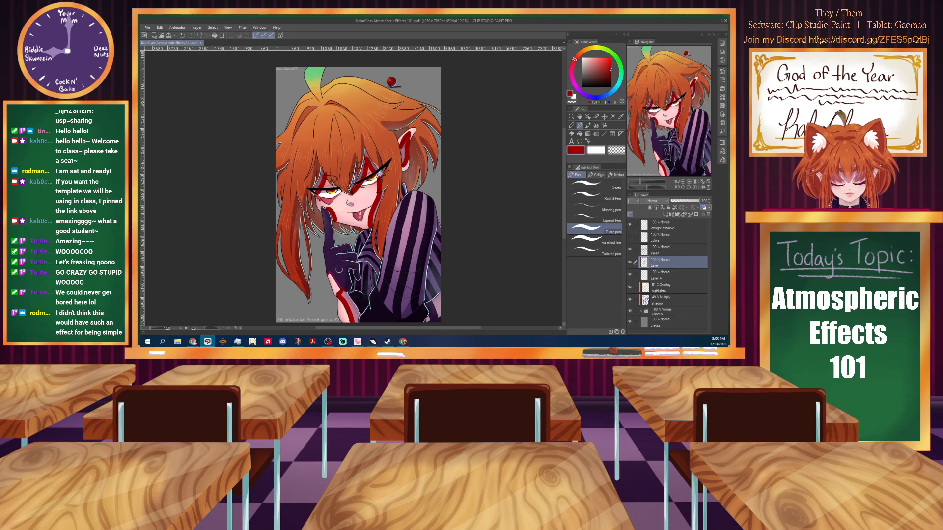
pyautogui.scroll(-1, 410, 308)
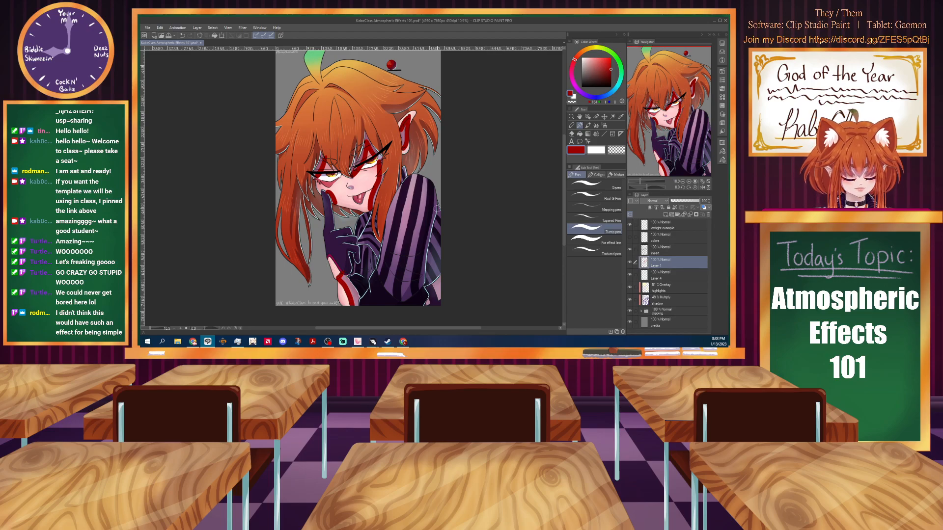
# Set the red stroke layer's blending mode to Color burn and soften its strokes with a strong Gaussian blur.
pyautogui.click(657, 201)
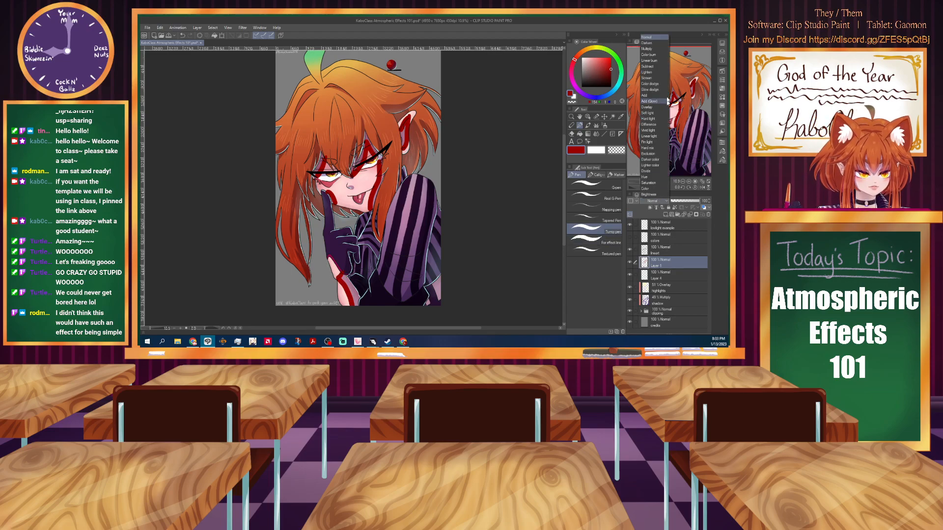
pyautogui.click(650, 55)
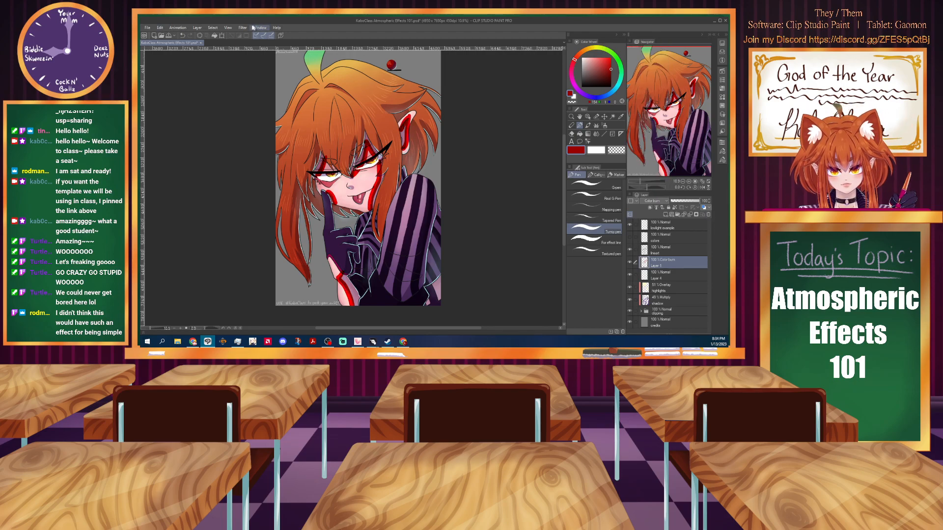
pyautogui.click(234, 30)
pyautogui.moveTo(238, 28)
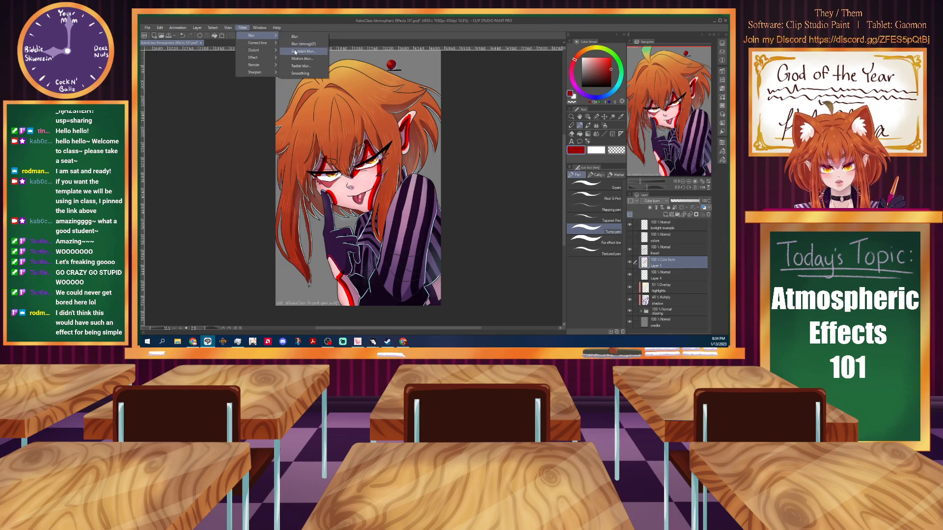
pyautogui.click(295, 51)
pyautogui.click(392, 197)
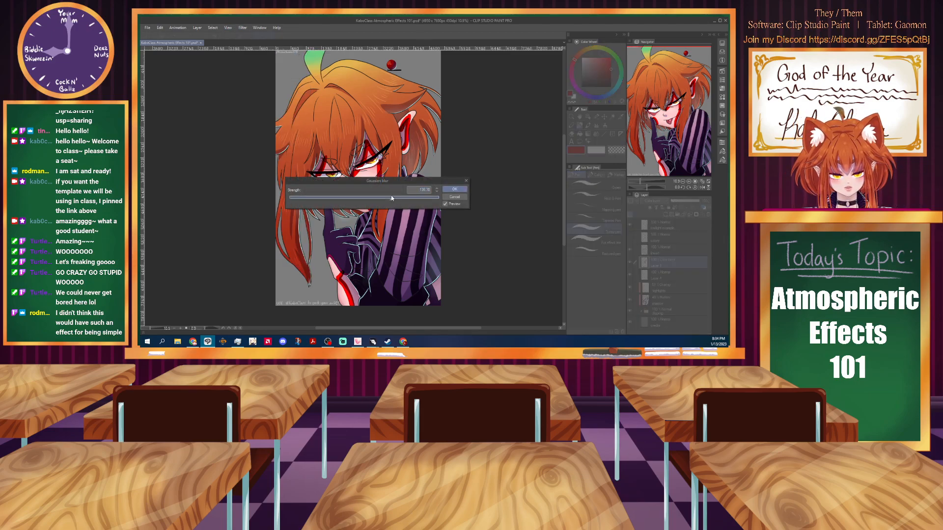
pyautogui.click(453, 190)
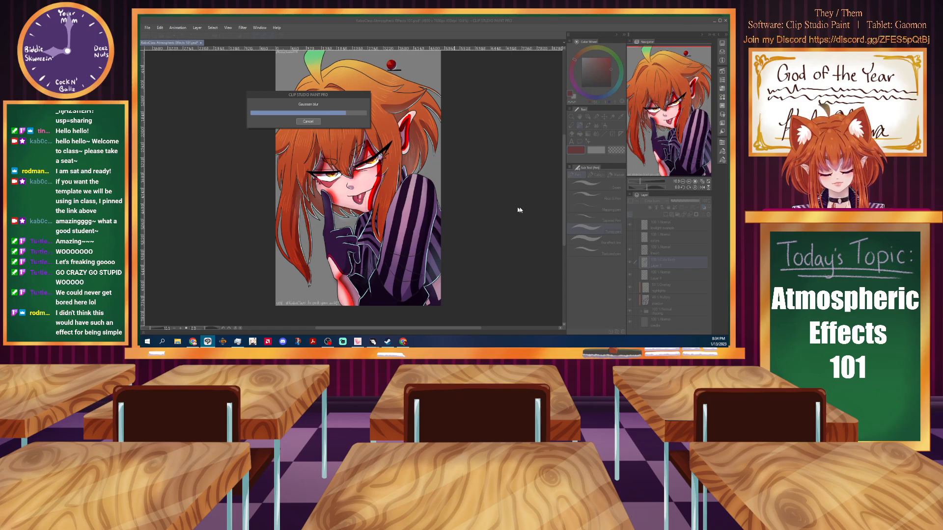
# Switch the blurred red layer's blending mode to Color dodge and lower its opacity.
pyautogui.click(663, 201)
pyautogui.click(647, 85)
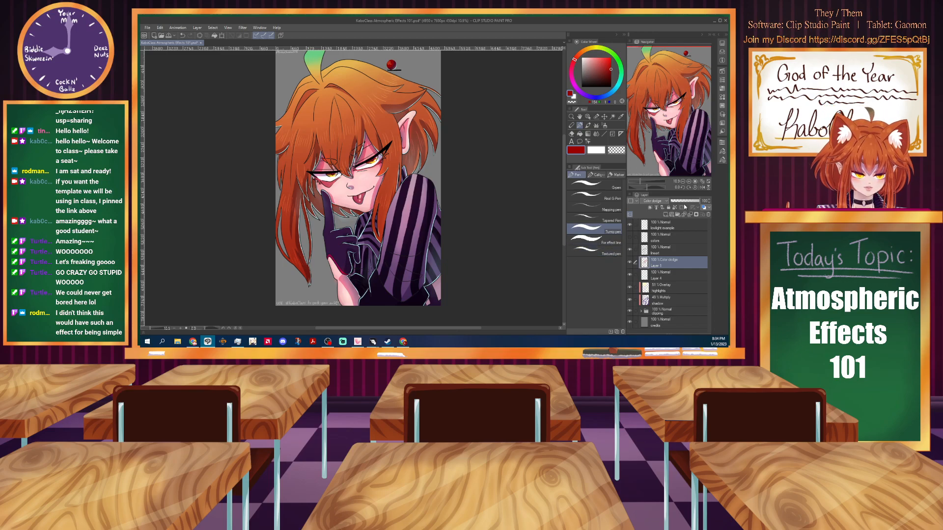
pyautogui.click(664, 202)
pyautogui.click(664, 202)
pyautogui.click(664, 201)
pyautogui.click(664, 201)
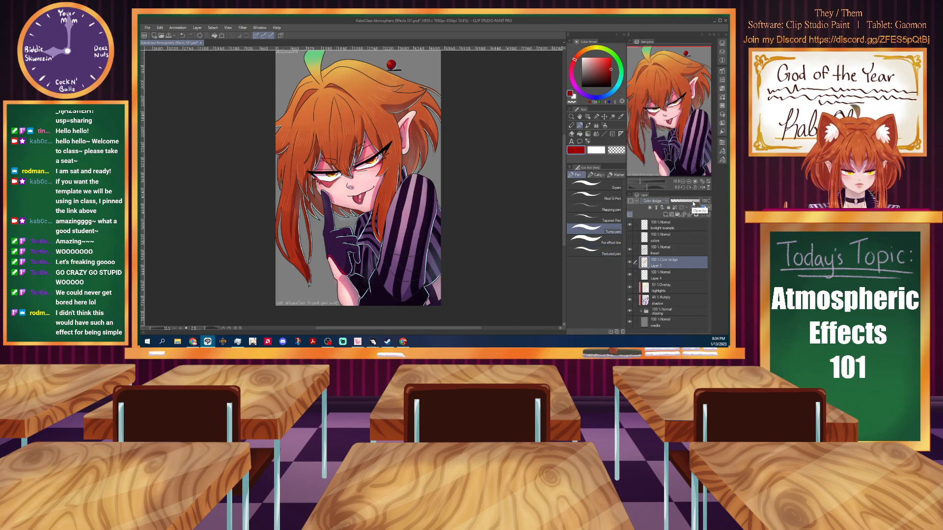
pyautogui.moveTo(694, 203)
pyautogui.mouseDown()
pyautogui.moveTo(664, 208)
pyautogui.moveTo(681, 213)
pyautogui.mouseUp()
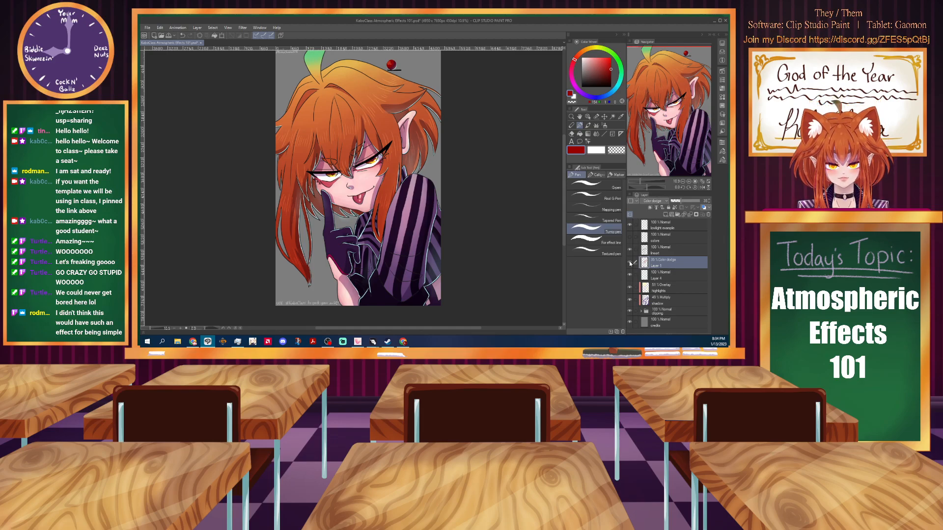
# Add a new layer above the red glow layer and choose white with the G-pen for small skin details.
pyautogui.click(664, 214)
pyautogui.click(595, 149)
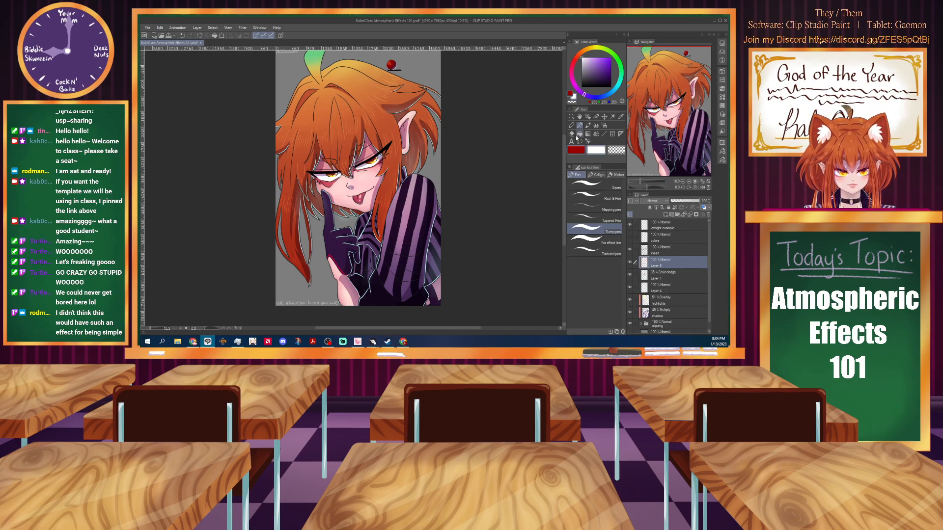
pyautogui.click(584, 185)
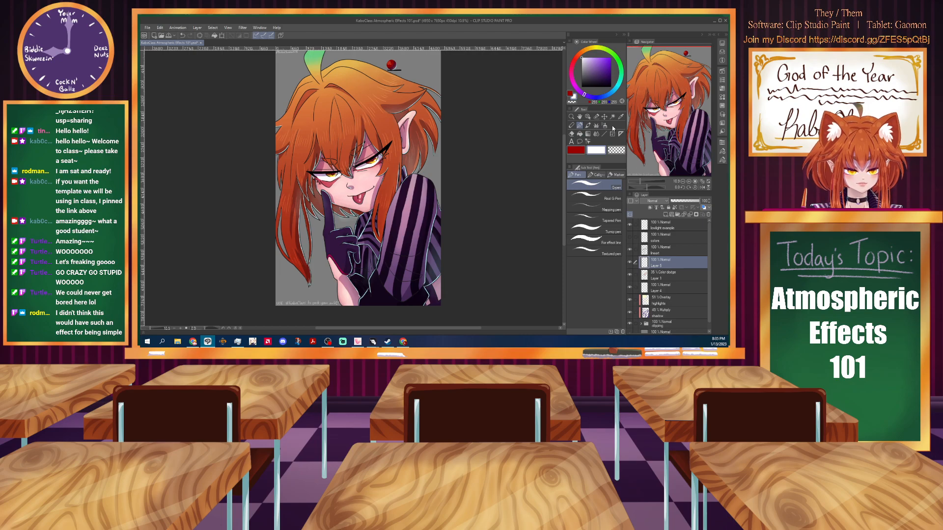
# Draw small white dots on the cheeks and short white strokes on the eyelid, and soften the eyelid strokes with the Blend tool.
pyautogui.scroll(4, 357, 189)
pyautogui.scroll(-4, 383, 184)
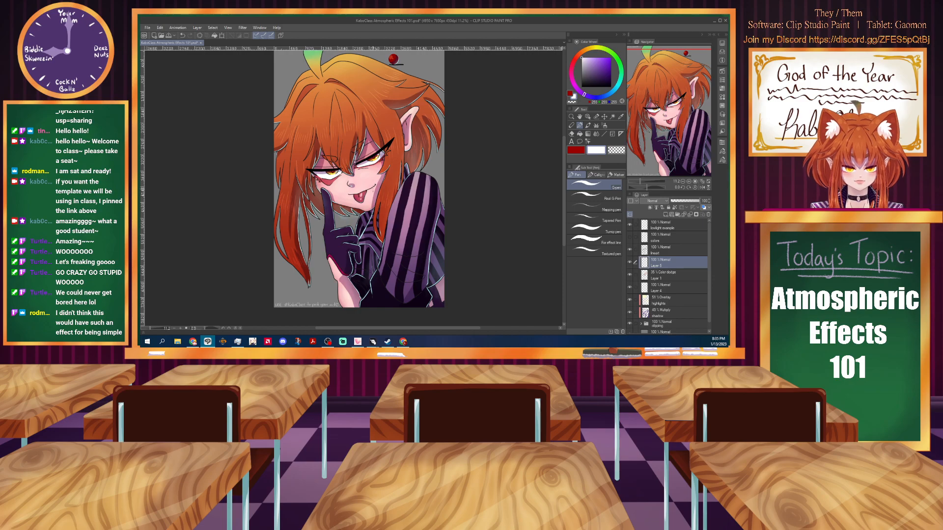
pyautogui.scroll(5, 369, 168)
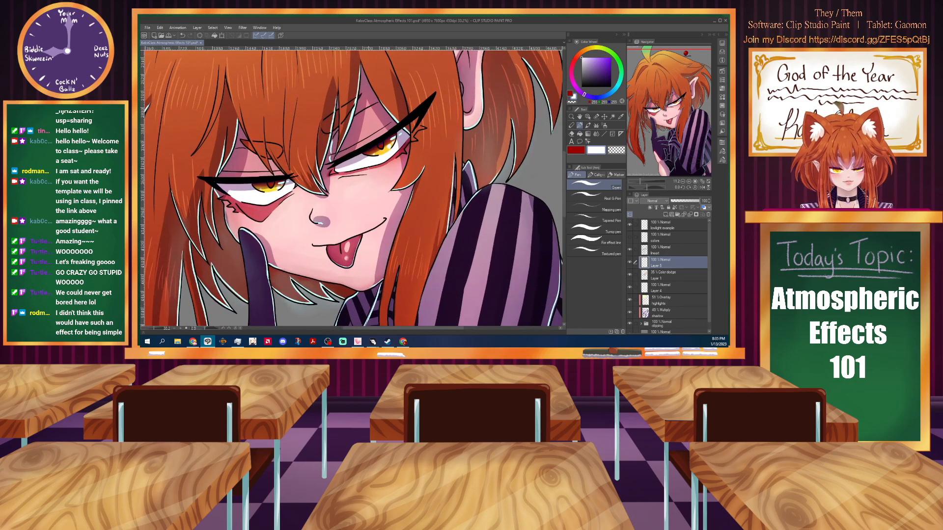
pyautogui.moveTo(406, 159); pyautogui.dragTo(407, 163)
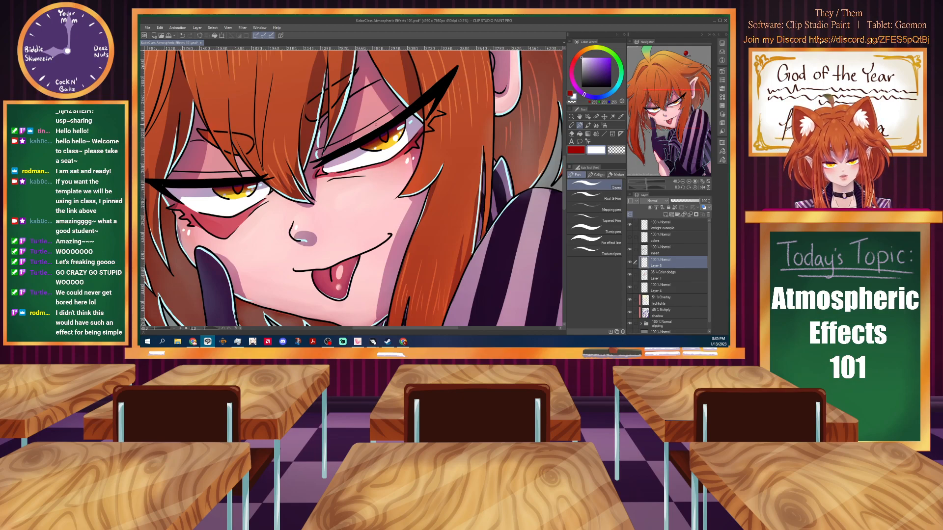
pyautogui.moveTo(349, 142)
pyautogui.mouseDown()
pyautogui.moveTo(379, 123)
pyautogui.moveTo(367, 115)
pyautogui.mouseUp()
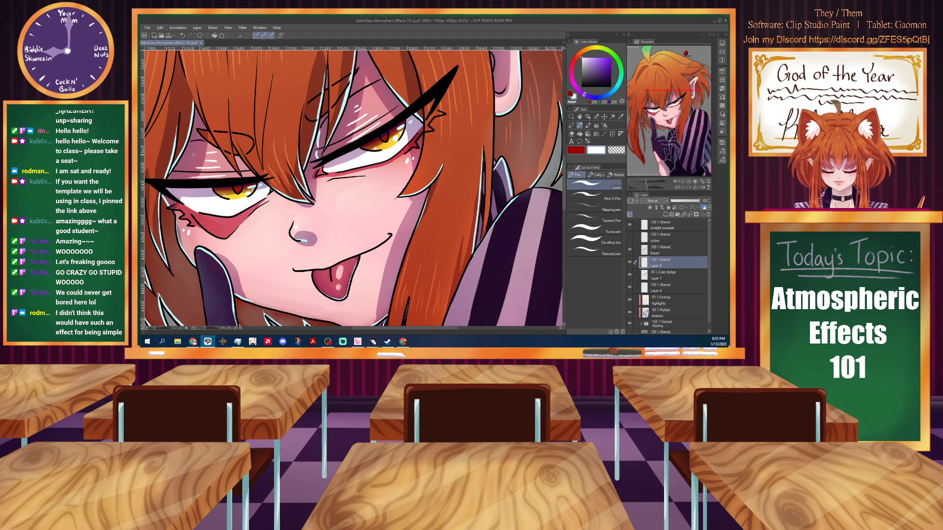
pyautogui.press('j')
pyautogui.moveTo(361, 110)
pyautogui.mouseDown()
pyautogui.moveTo(350, 121)
pyautogui.moveTo(365, 128)
pyautogui.mouseUp()
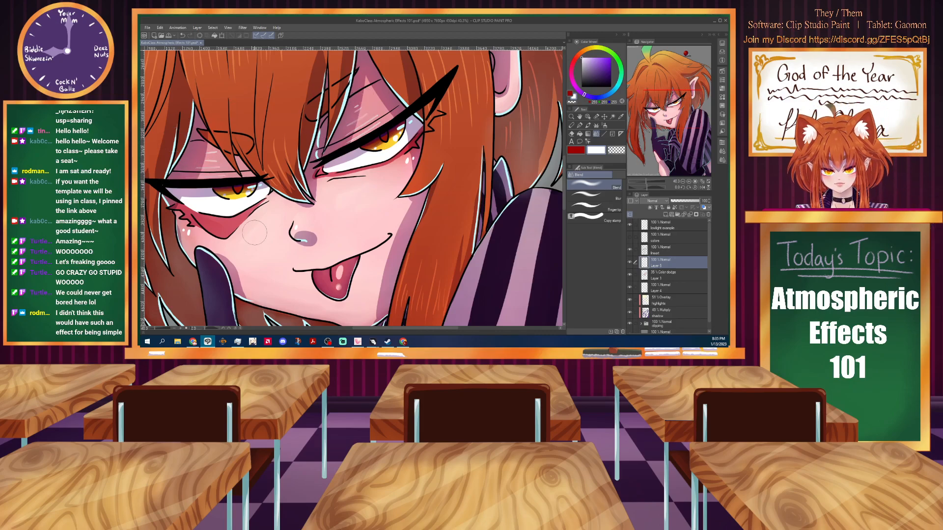
# Examine the skin areas of the face, ear and arm for places that need white details.
pyautogui.scroll(-5, 259, 232)
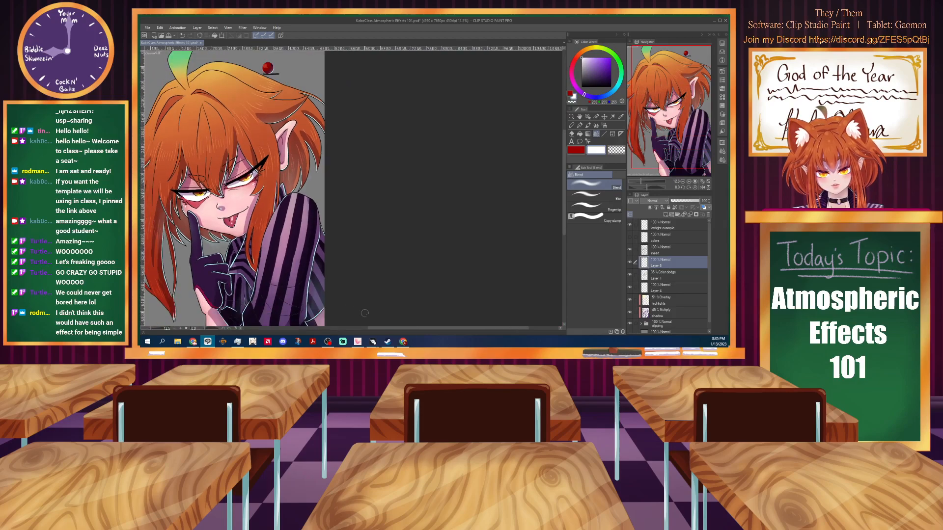
pyautogui.moveTo(402, 329); pyautogui.dragTo(350, 330)
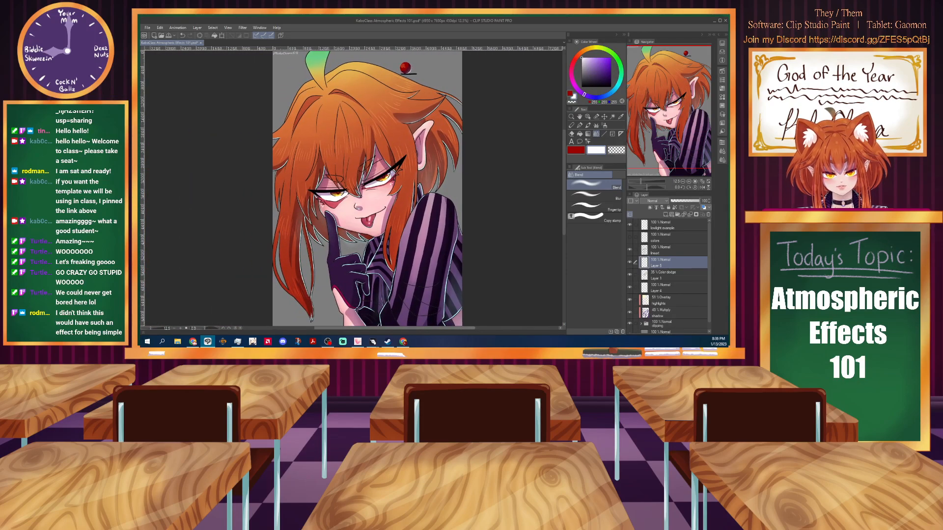
pyautogui.click(580, 125)
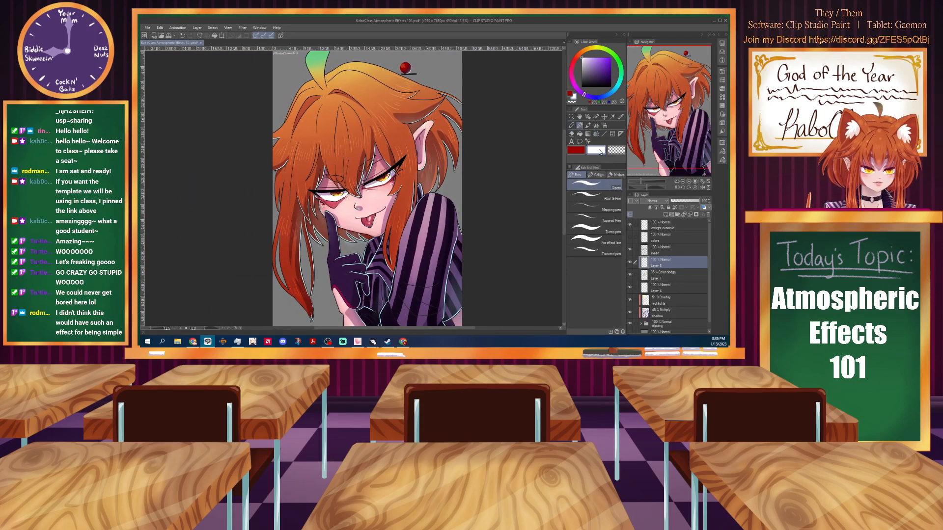
pyautogui.scroll(3, 432, 119)
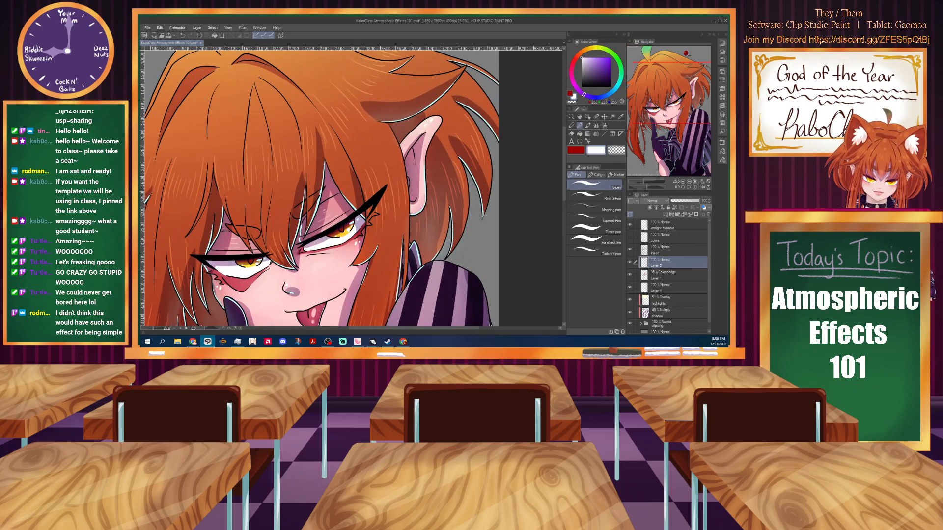
pyautogui.scroll(-2, 326, 102)
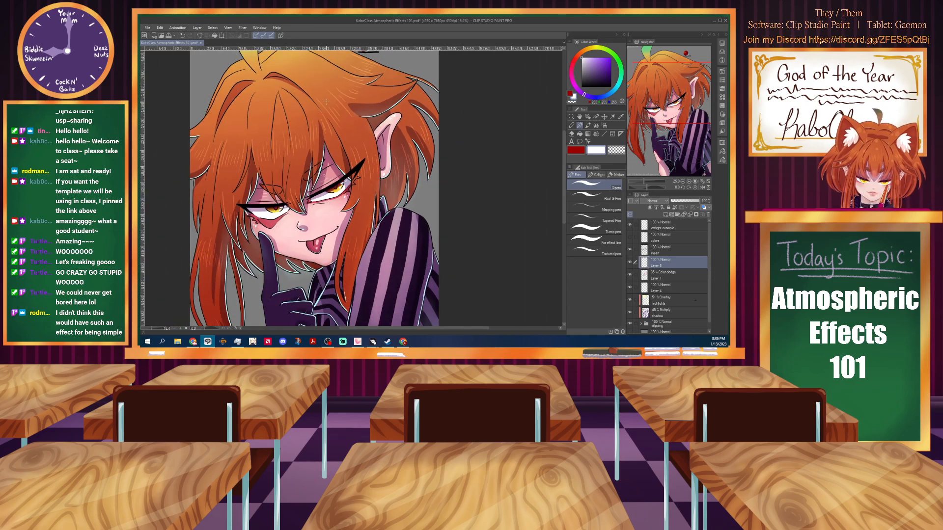
pyautogui.scroll(-2, 326, 102)
pyautogui.scroll(4, 309, 246)
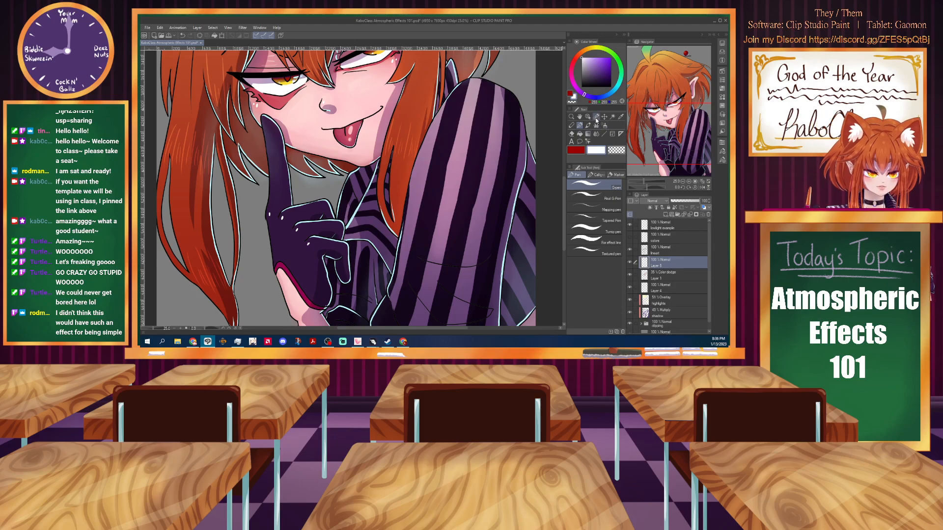
pyautogui.click(596, 134)
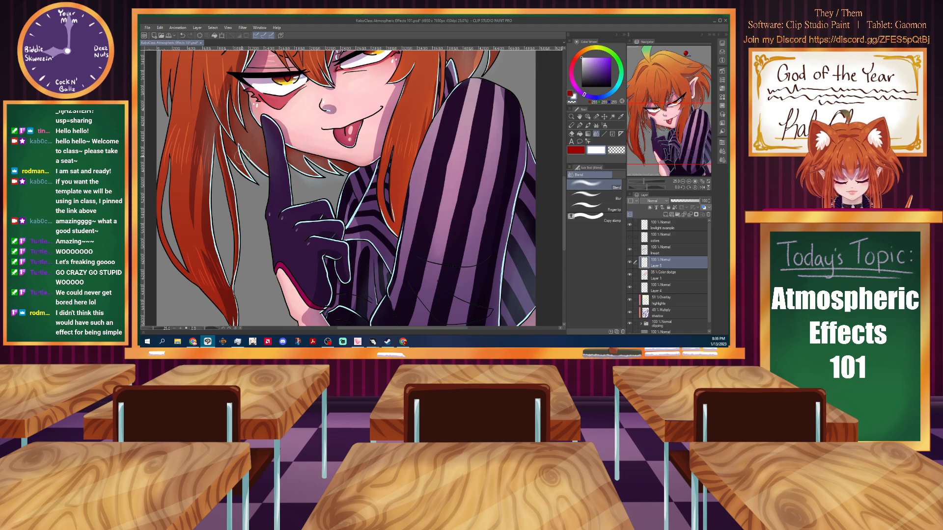
pyautogui.scroll(-4, 242, 152)
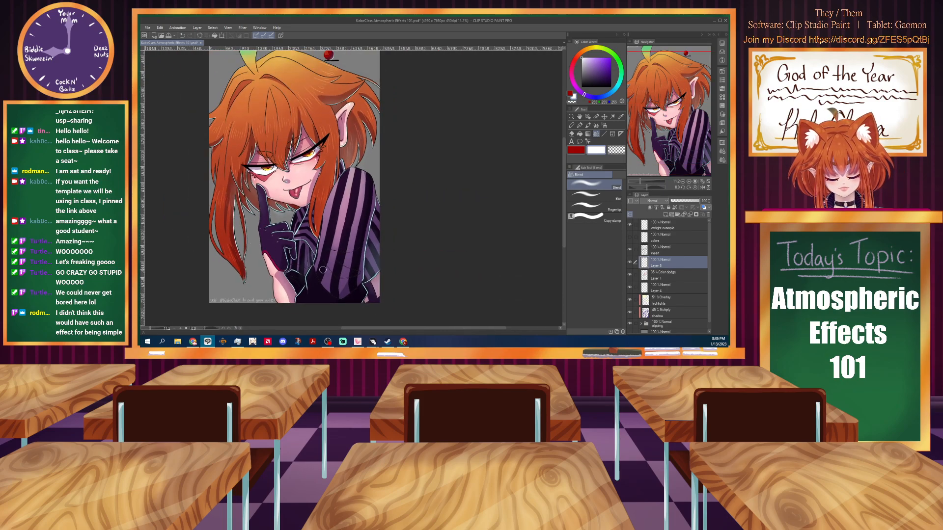
# Draw white highlight dots and a thin curved line along the forearm's outer edge with the G-pen.
pyautogui.click(579, 125)
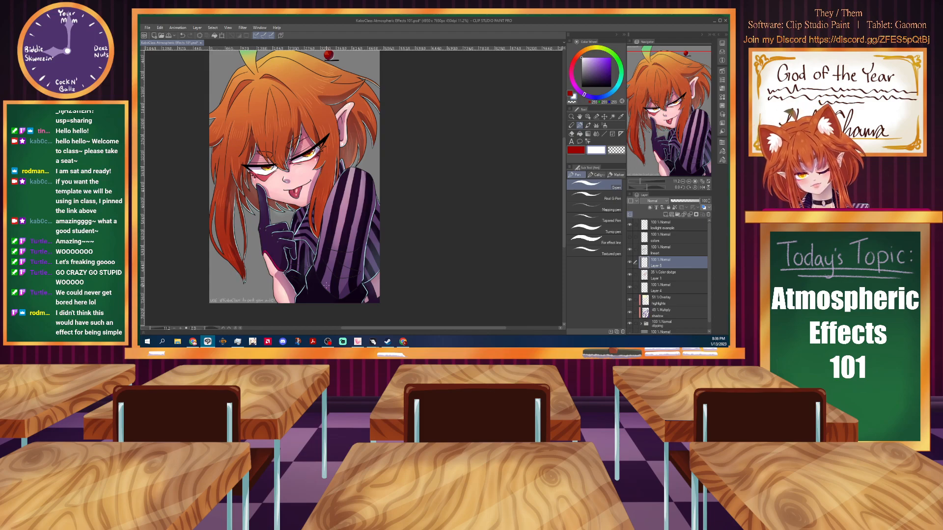
pyautogui.scroll(5, 283, 302)
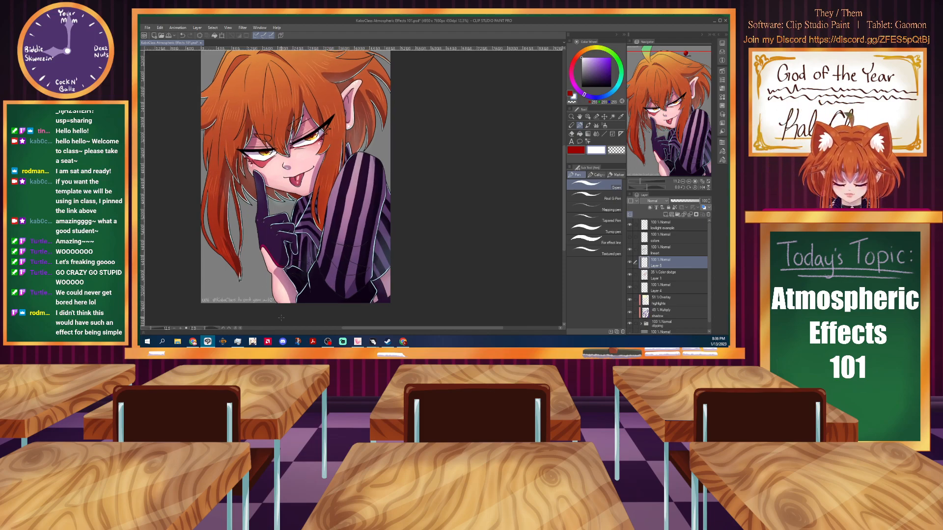
pyautogui.scroll(-3, 564, 216)
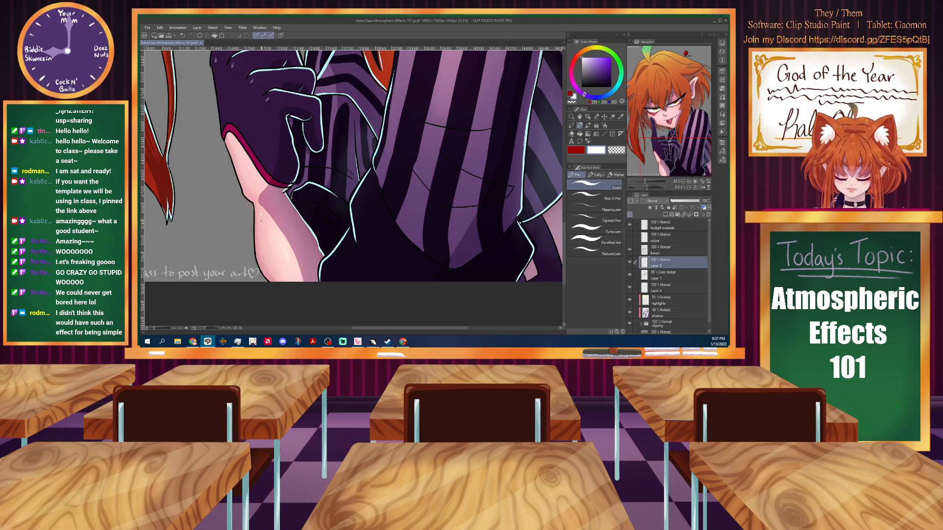
pyautogui.moveTo(262, 225); pyautogui.dragTo(270, 265)
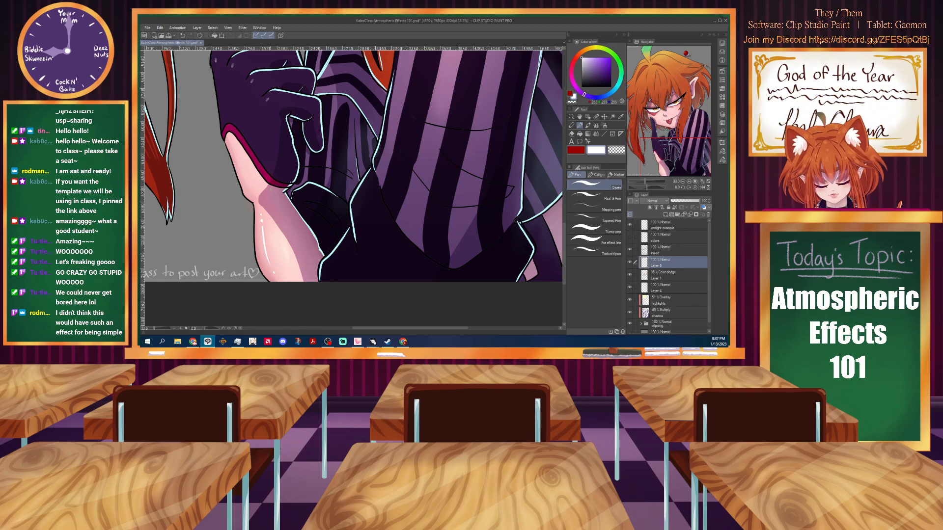
pyautogui.scroll(-4, 229, 209)
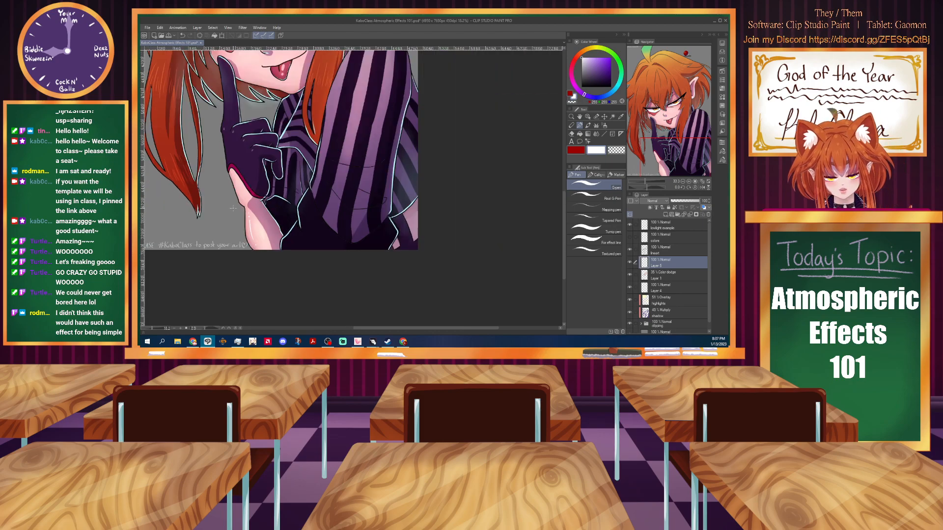
pyautogui.moveTo(358, 328); pyautogui.dragTo(328, 335)
pyautogui.scroll(2, 559, 246)
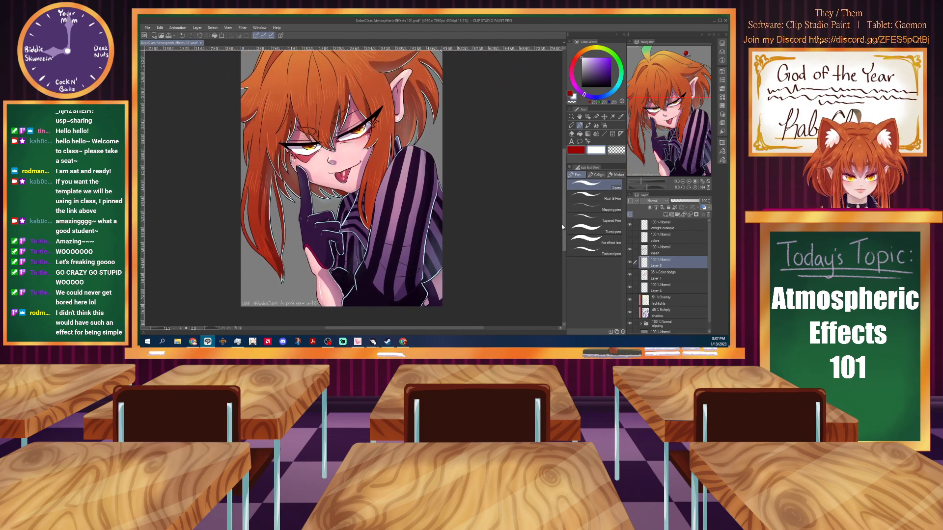
pyautogui.scroll(-2, 560, 245)
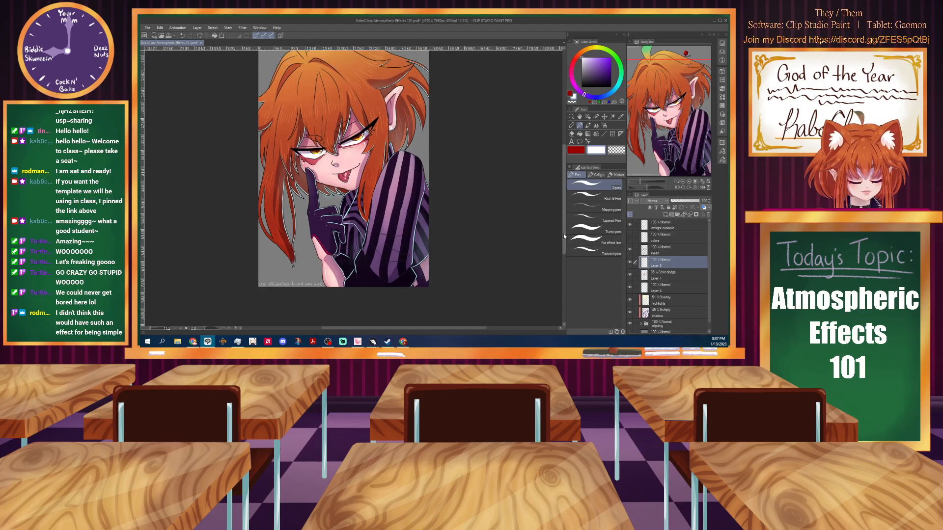
pyautogui.scroll(-1, 563, 227)
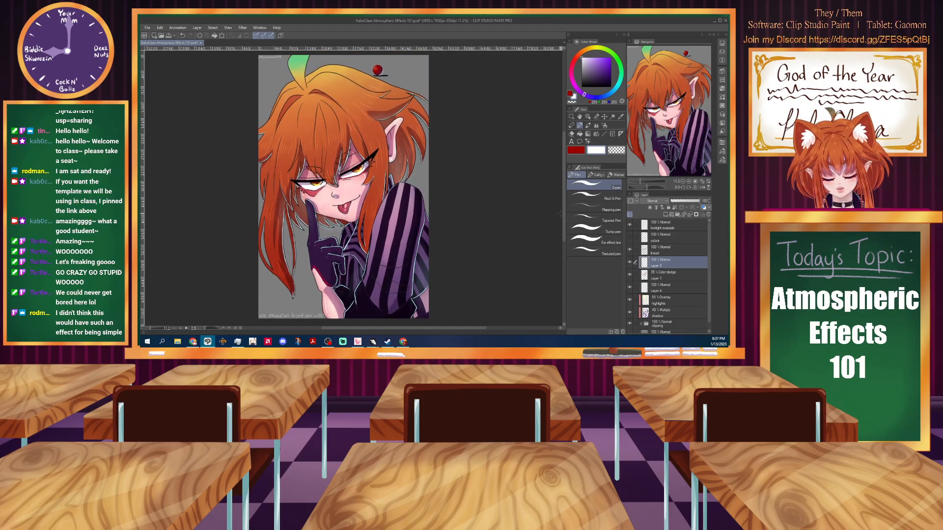
# Rename the white details layer as skin dots.
pyautogui.doubleClick(657, 265)
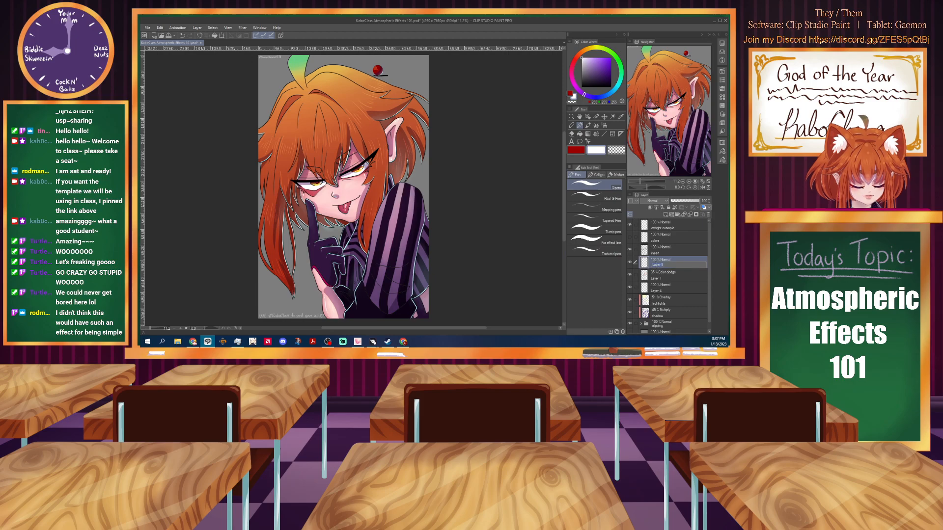
pyautogui.write('skin')
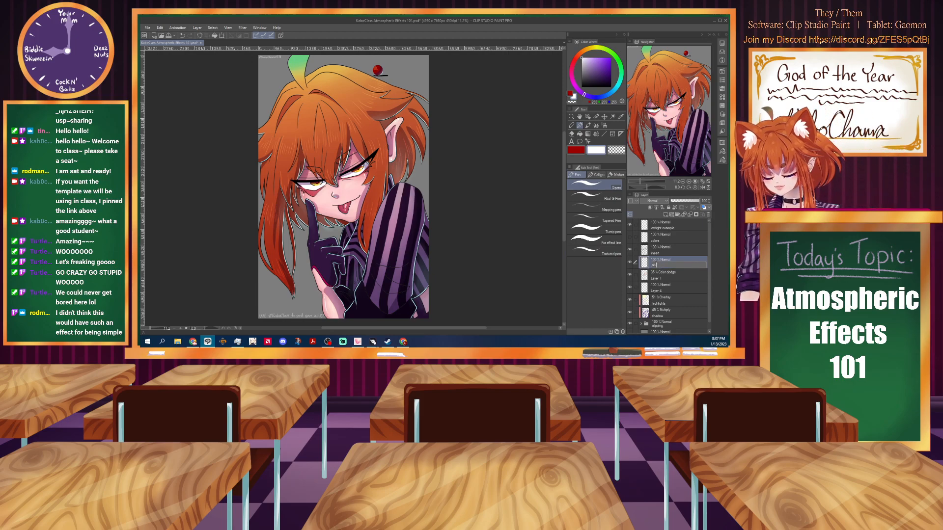
pyautogui.write(' dots')
pyautogui.press('Return')
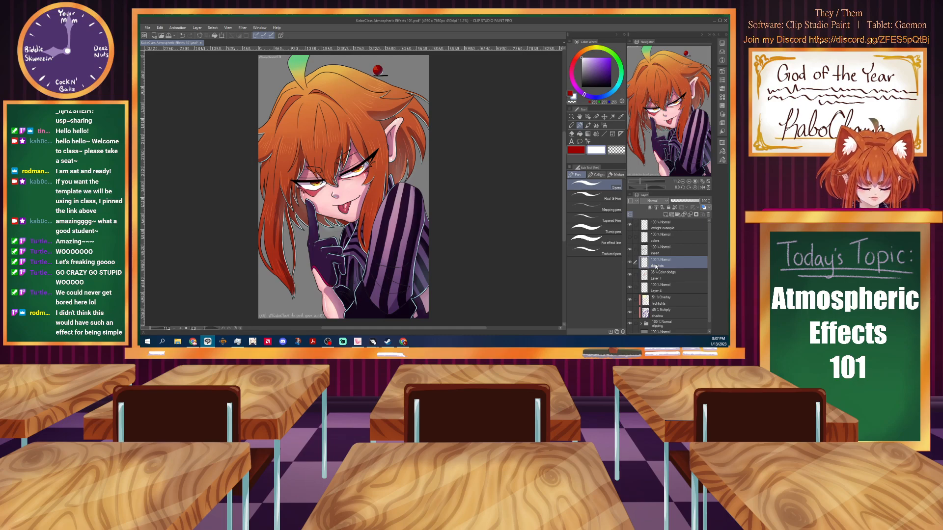
# Rename the blurred red Color dodge layer as skin glow.
pyautogui.doubleClick(656, 278)
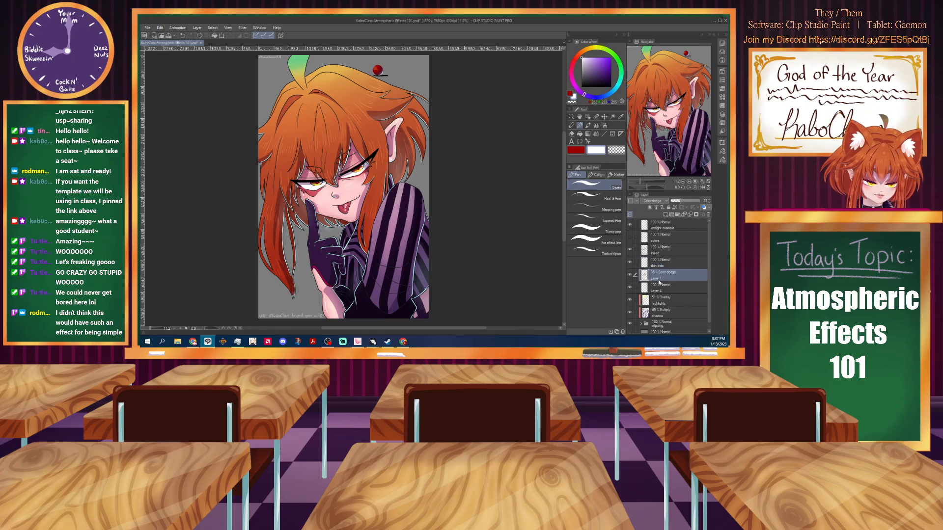
pyautogui.write('skin gl')
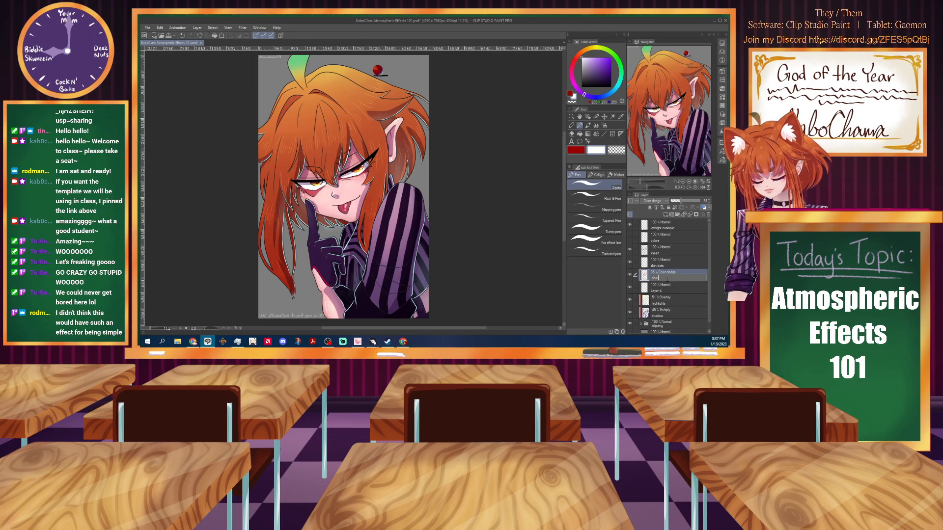
pyautogui.write('ow')
pyautogui.press('Return')
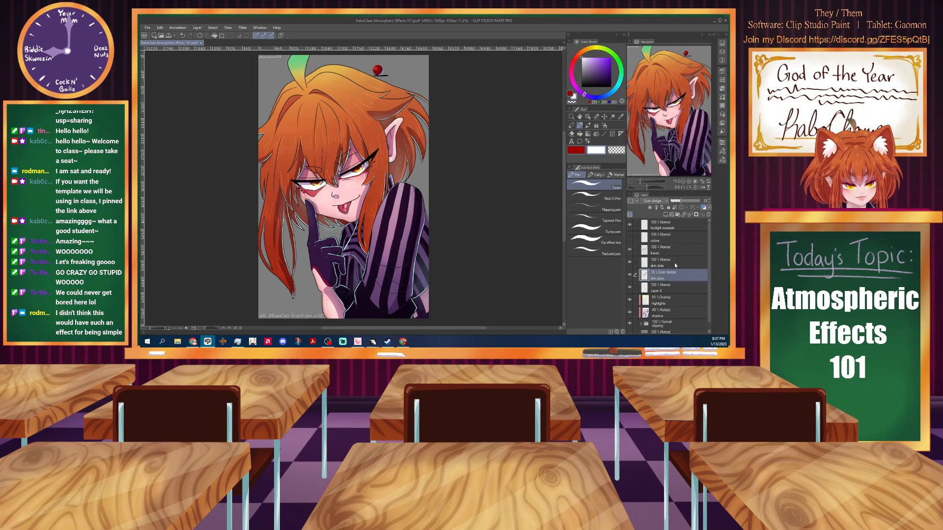
# Add a new layer clipped to the lineart layer and name it line color.
pyautogui.click(674, 226)
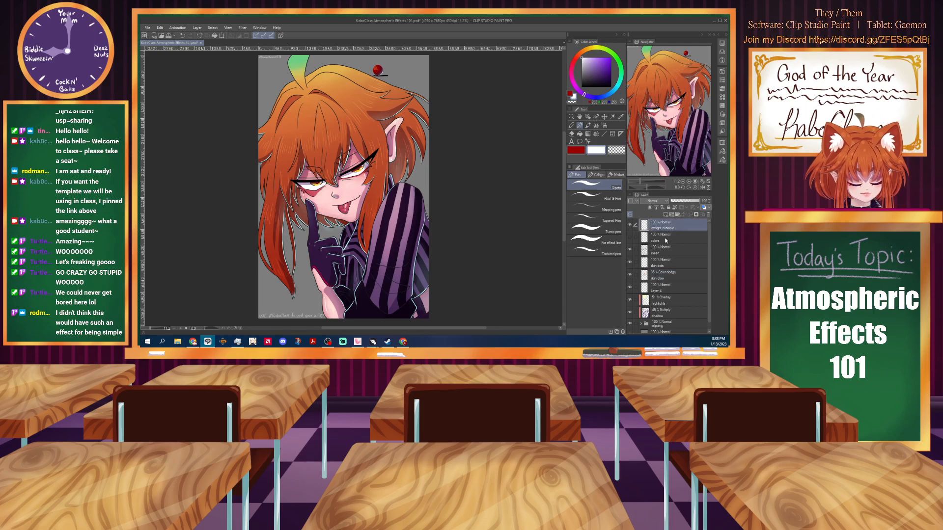
pyautogui.click(666, 248)
pyautogui.click(666, 214)
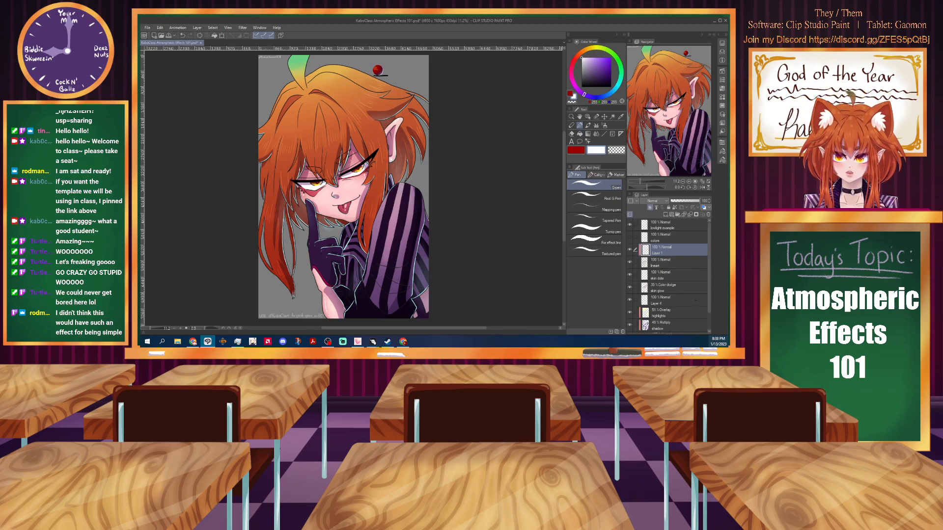
pyautogui.doubleClick(664, 254)
pyautogui.write('line color')
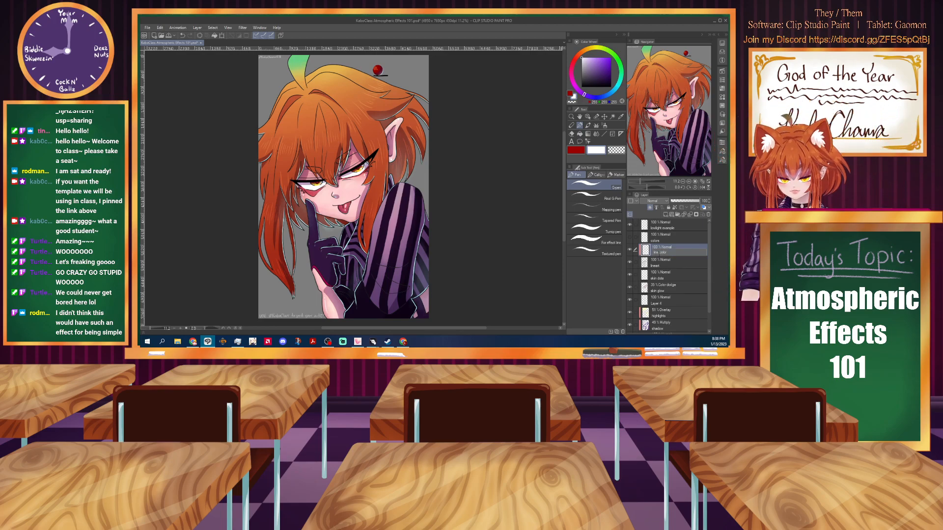
pyautogui.press('Return')
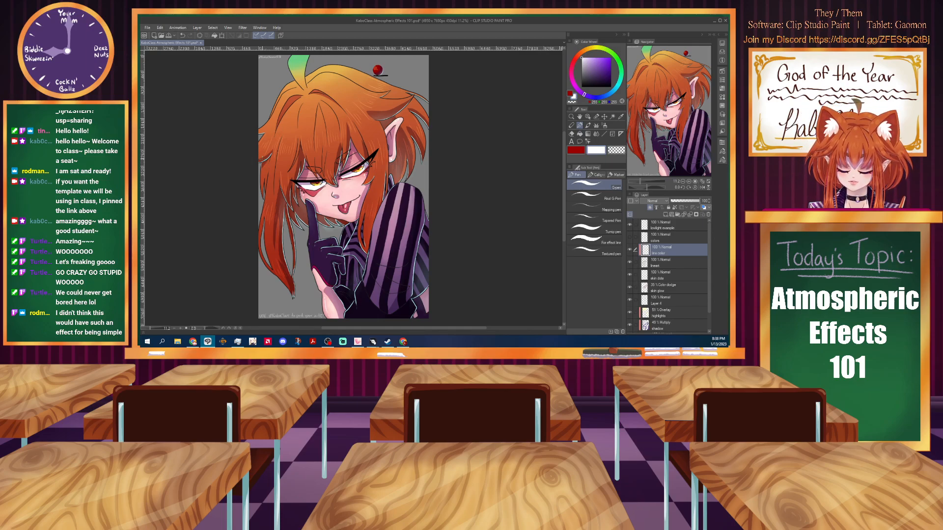
# Pick a dark reddish brown based on the hair color and fill the whole line color layer with it.
pyautogui.keyDown('alt'); pyautogui.click(701, 299); pyautogui.keyUp('alt')
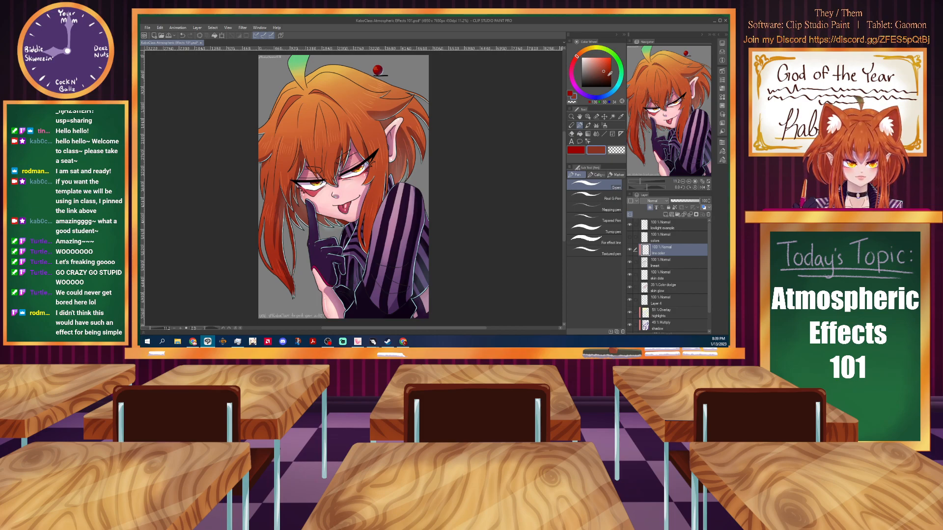
pyautogui.click(609, 73)
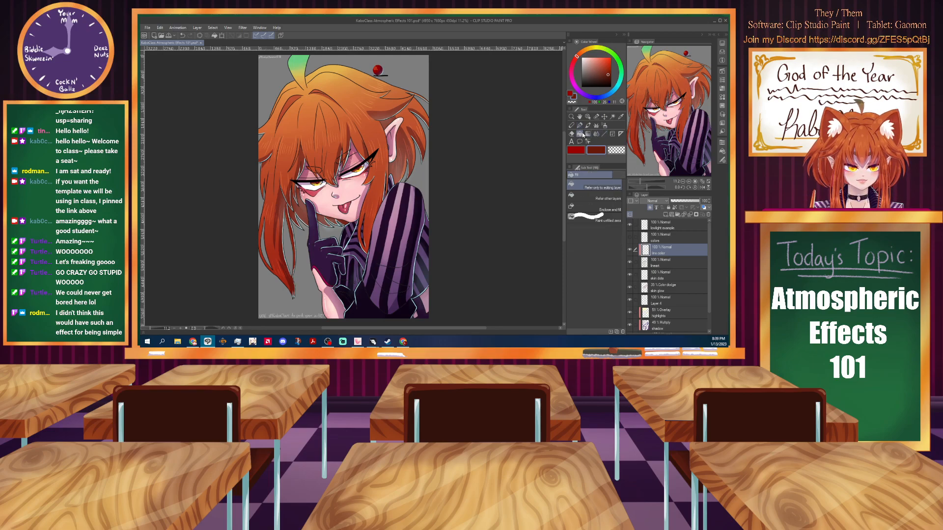
pyautogui.click(594, 229)
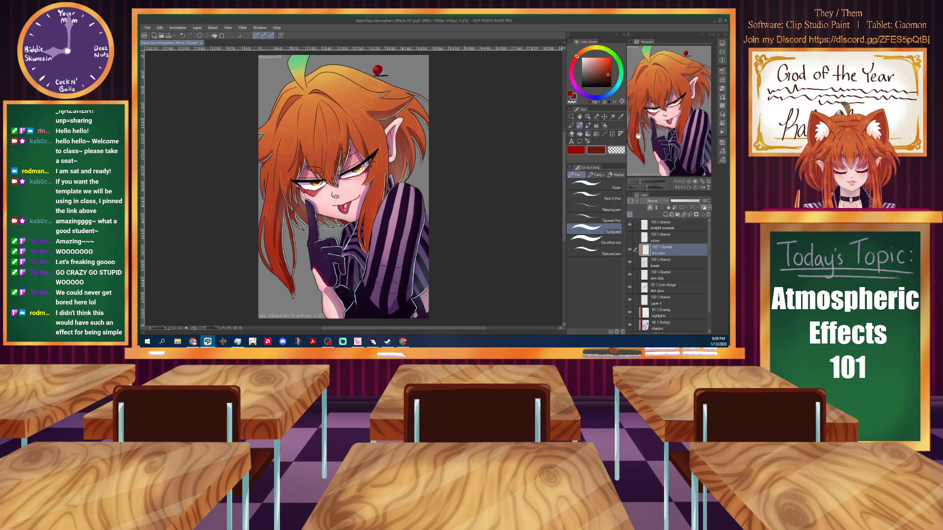
pyautogui.click(579, 135)
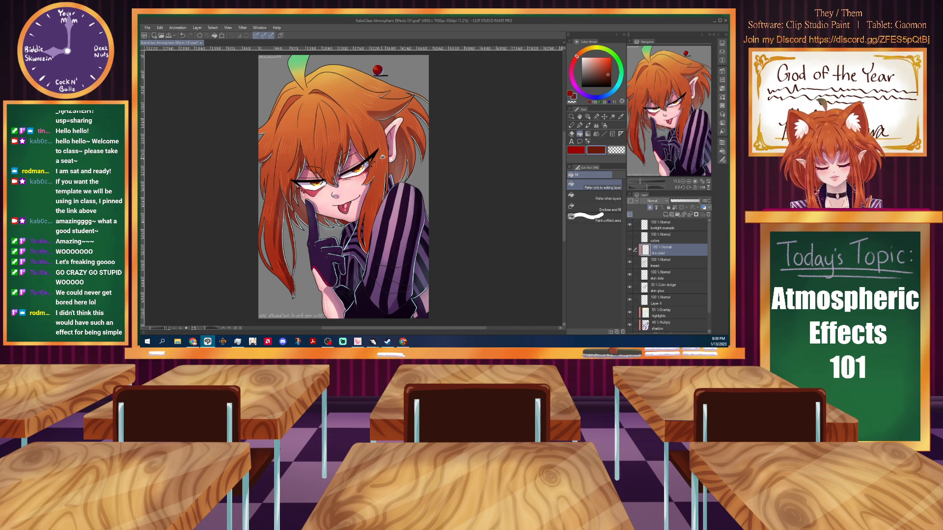
pyautogui.click(499, 203)
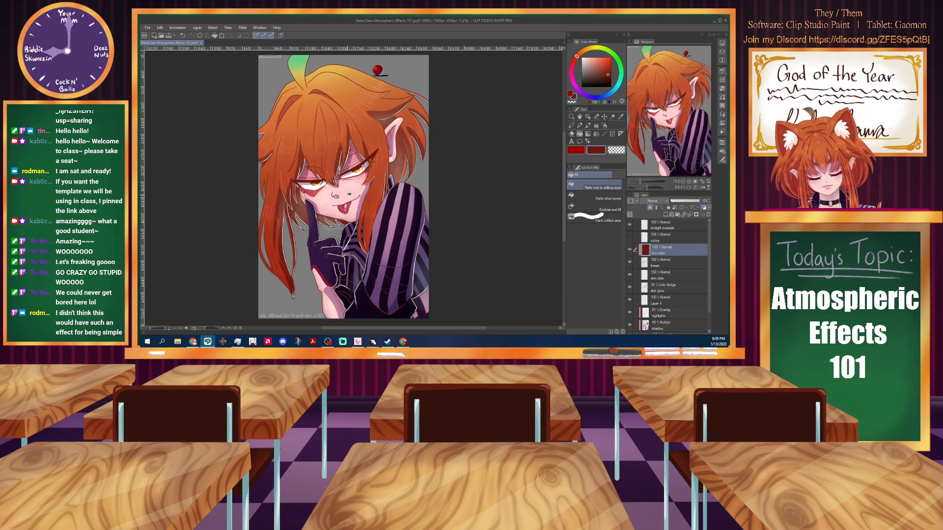
# Pick a darker muted pink based on the skin tone and recolor the face and ear line art with the Turnip pen.
pyautogui.keyDown('alt'); pyautogui.click(361, 205); pyautogui.keyUp('alt')
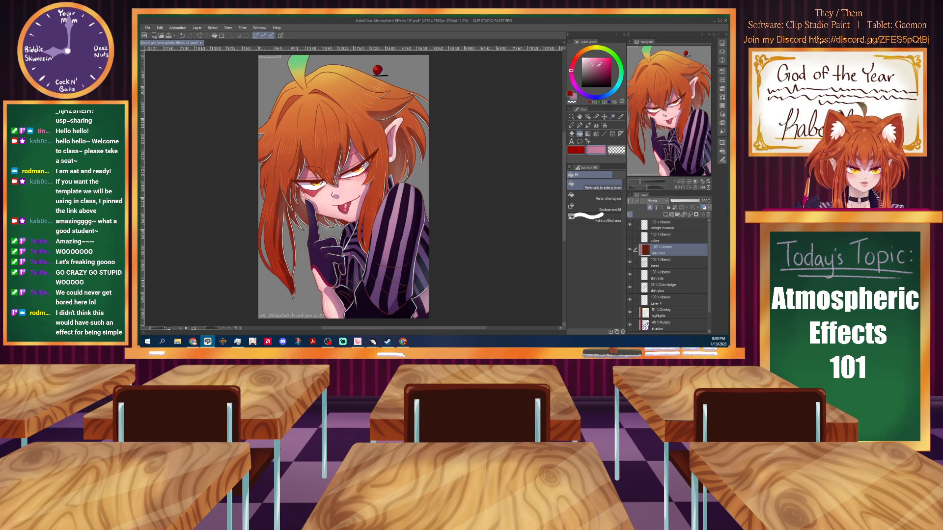
pyautogui.click(598, 67)
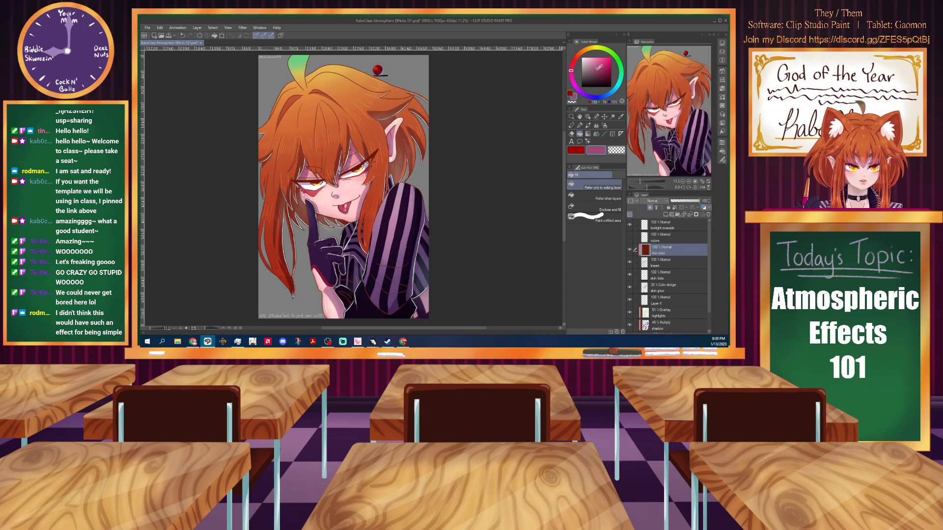
pyautogui.click(579, 126)
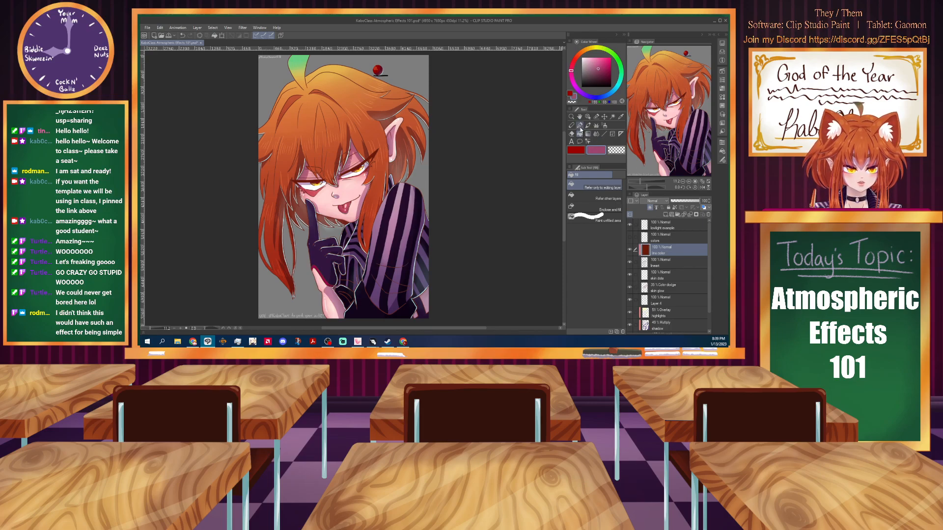
pyautogui.scroll(4, 337, 199)
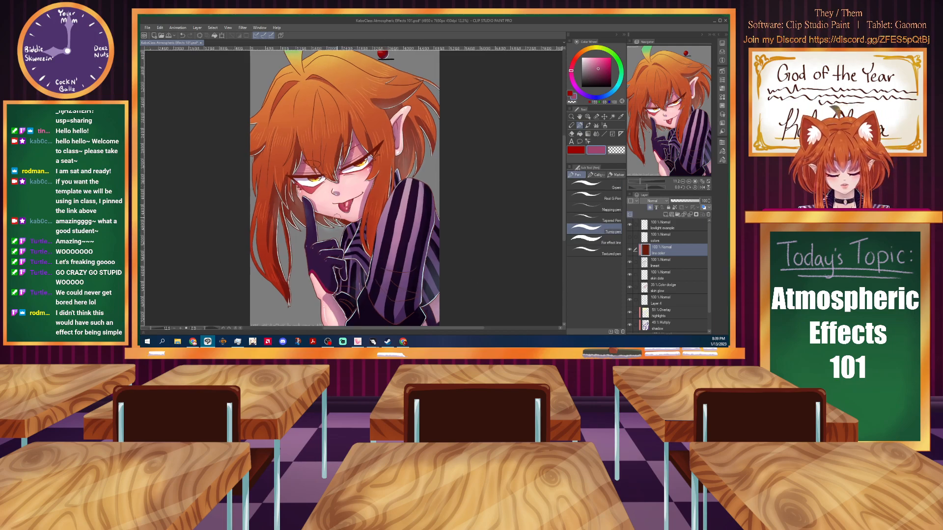
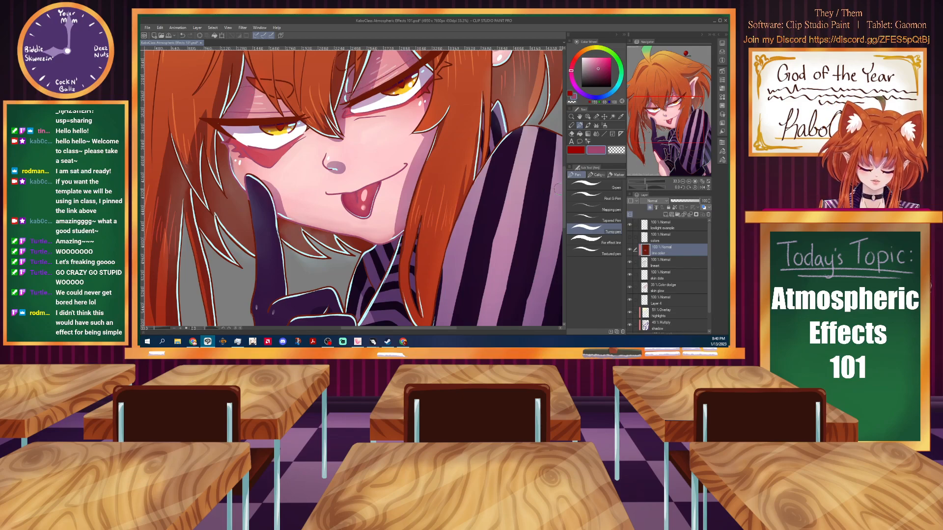
pyautogui.scroll(5, 560, 162)
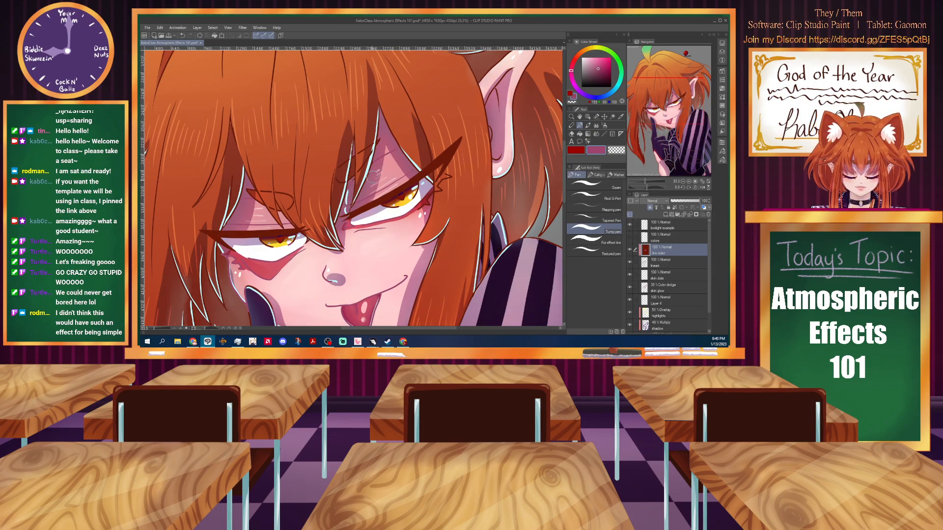
pyautogui.moveTo(392, 327); pyautogui.dragTo(418, 327)
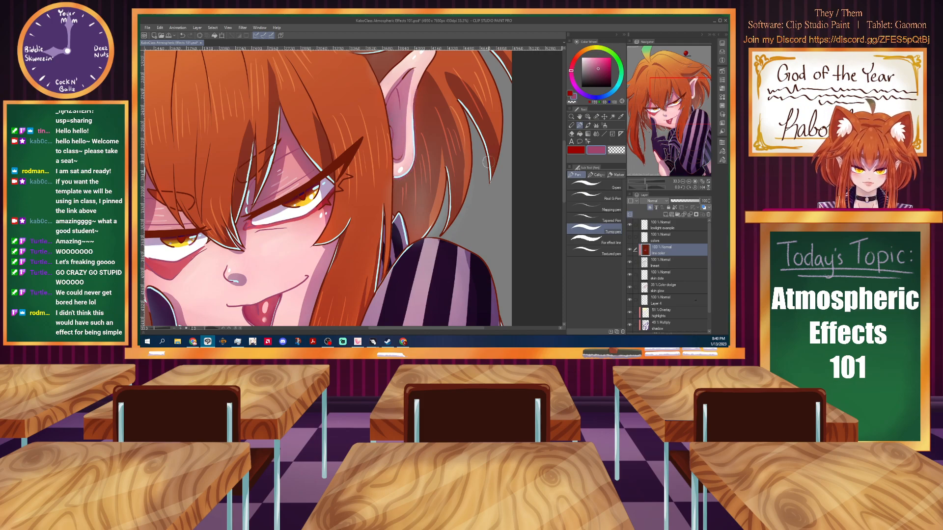
pyautogui.scroll(3, 563, 180)
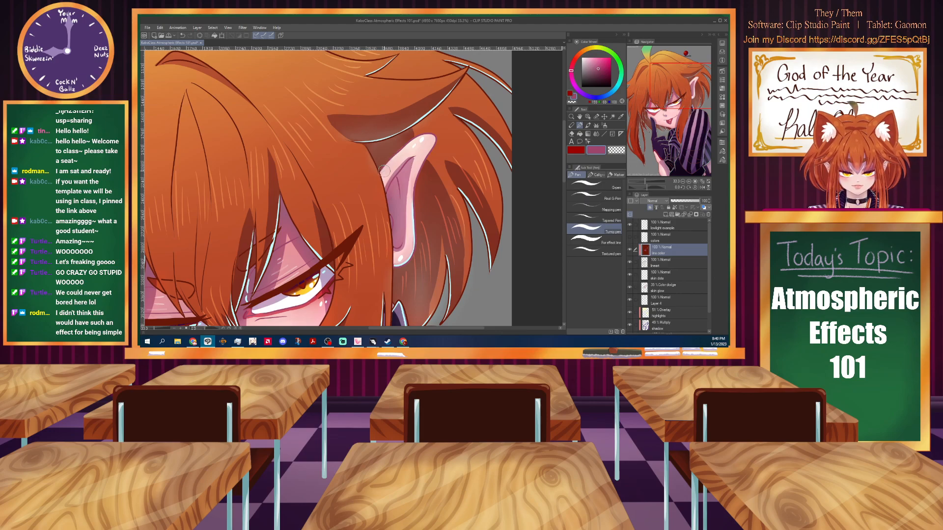
pyautogui.scroll(-5, 384, 167)
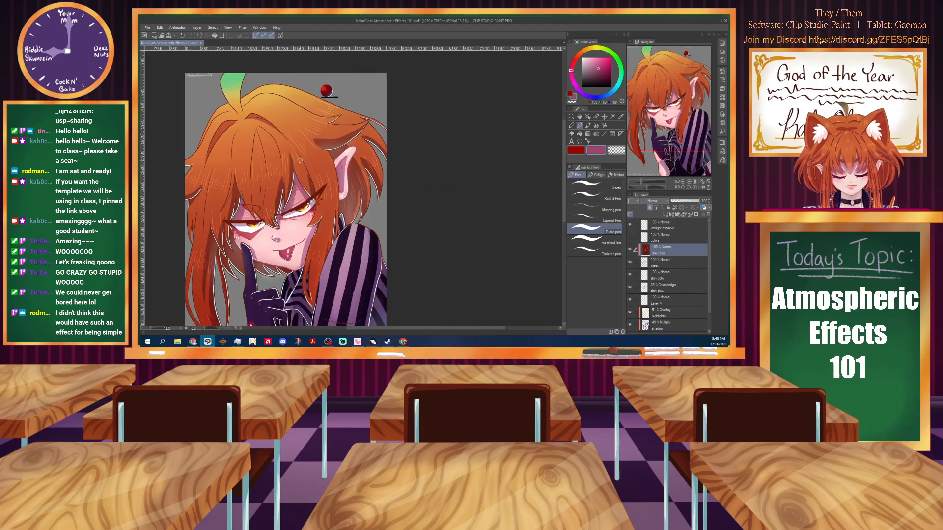
# Recolor the bare forearm's outline below the glove with the same muted pink.
pyautogui.scroll(5, 262, 240)
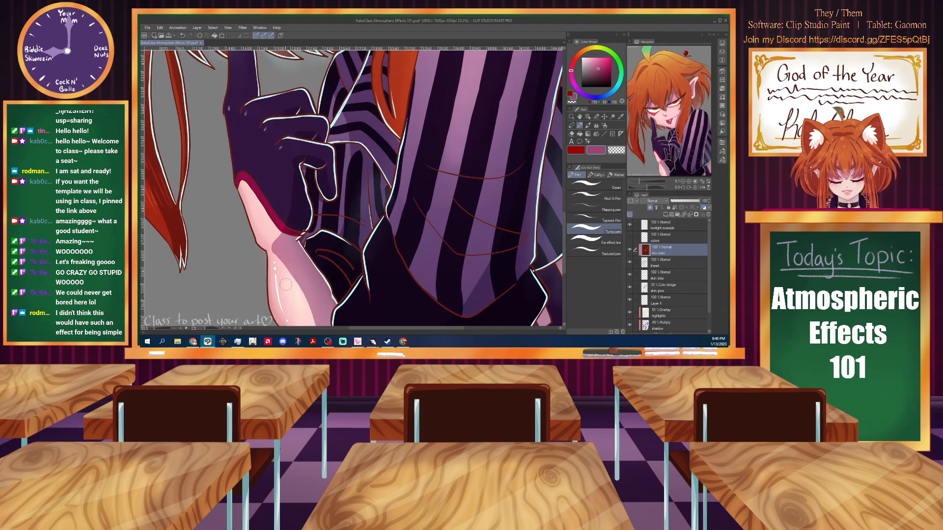
pyautogui.moveTo(241, 199); pyautogui.dragTo(239, 195)
pyautogui.moveTo(263, 249); pyautogui.dragTo(271, 304)
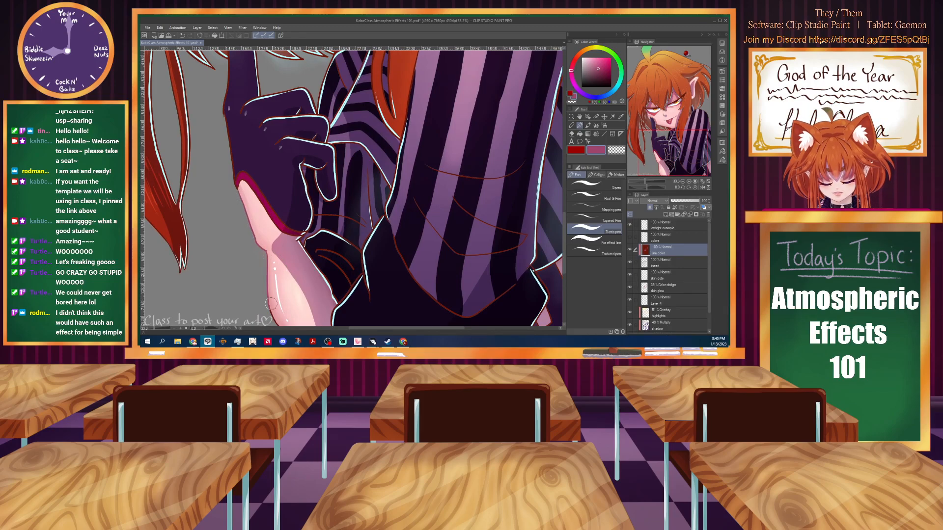
pyautogui.moveTo(564, 240); pyautogui.dragTo(564, 251)
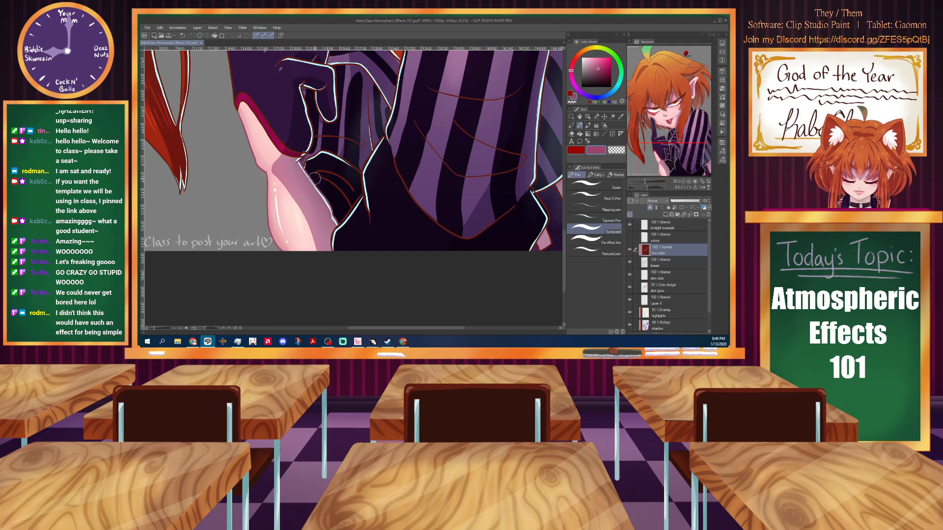
# Choose a muted purple drawing color and recolor the cuff outlines and the fold lines on the lower striped sleeve.
pyautogui.scroll(-2, 333, 219)
pyautogui.moveTo(562, 270); pyautogui.dragTo(560, 232)
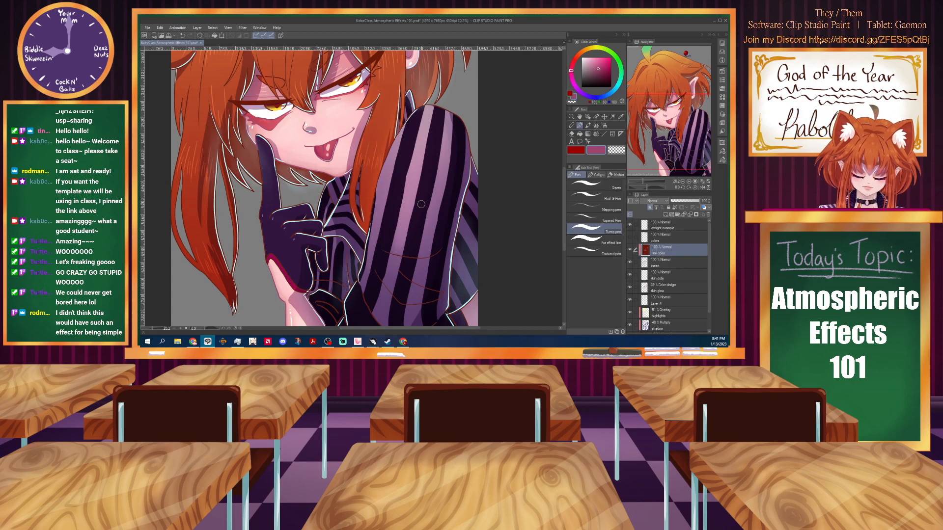
pyautogui.scroll(-2, 421, 179)
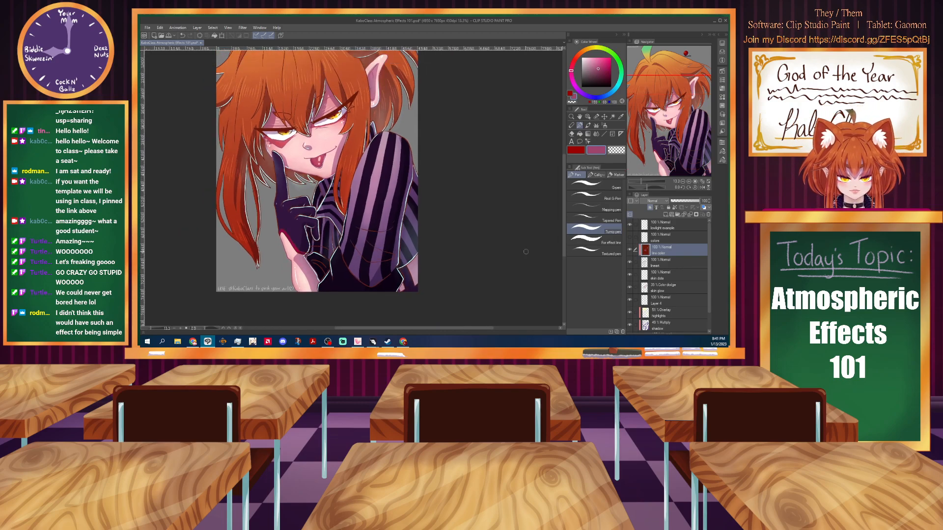
pyautogui.moveTo(564, 242); pyautogui.dragTo(562, 233)
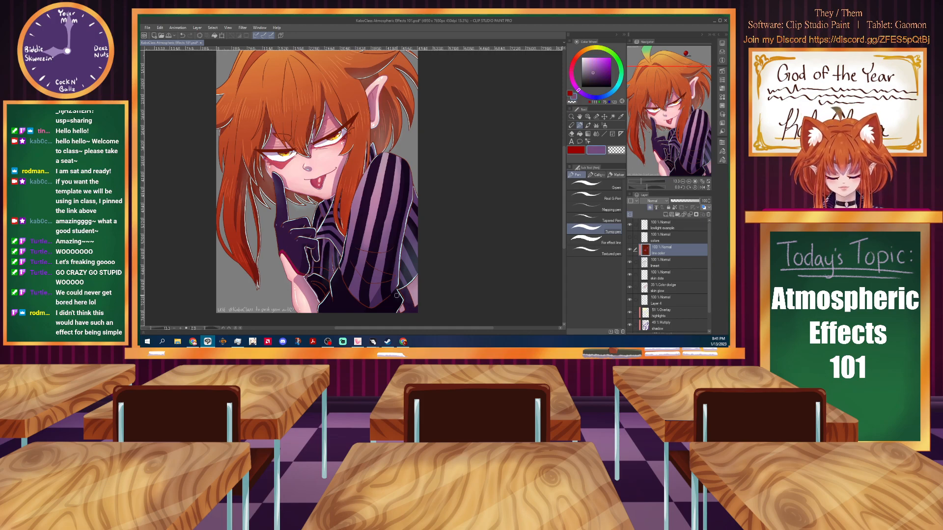
pyautogui.scroll(1, 367, 319)
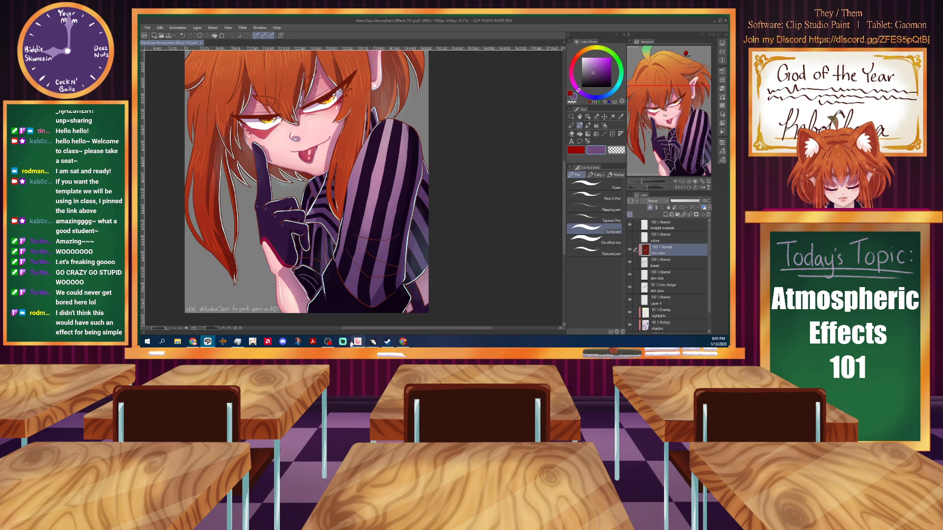
pyautogui.click(581, 87)
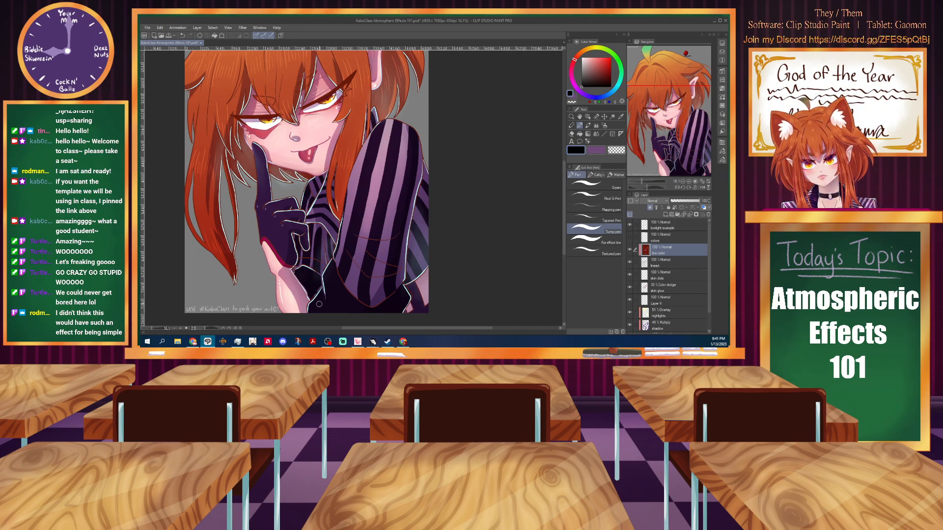
pyautogui.click(596, 150)
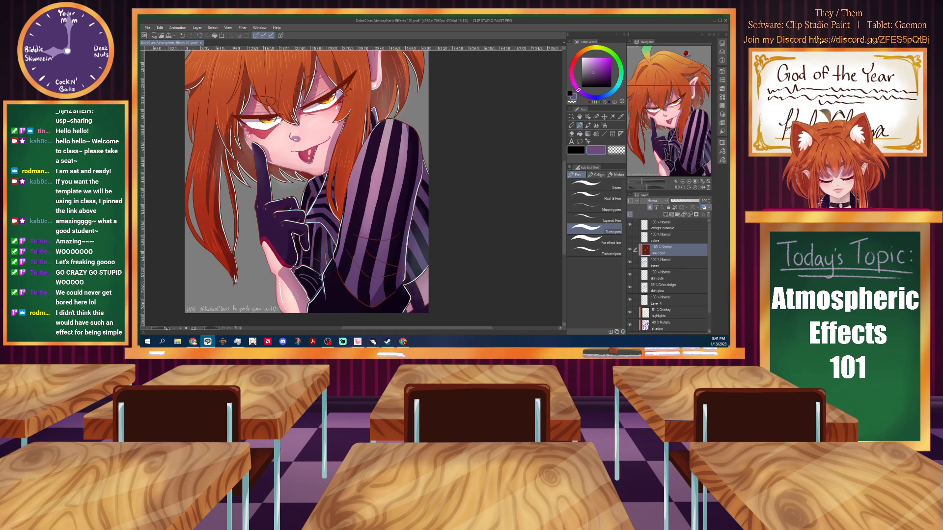
pyautogui.scroll(2, 308, 314)
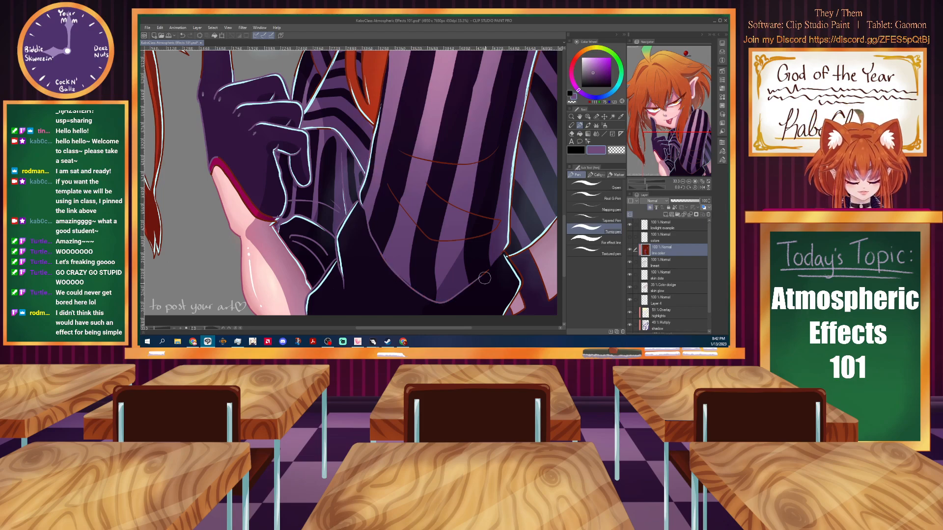
pyautogui.moveTo(426, 182); pyautogui.dragTo(499, 220)
pyautogui.moveTo(497, 146)
pyautogui.mouseDown()
pyautogui.moveTo(476, 158)
pyautogui.moveTo(415, 155)
pyautogui.moveTo(461, 160)
pyautogui.moveTo(399, 150)
pyautogui.mouseUp()
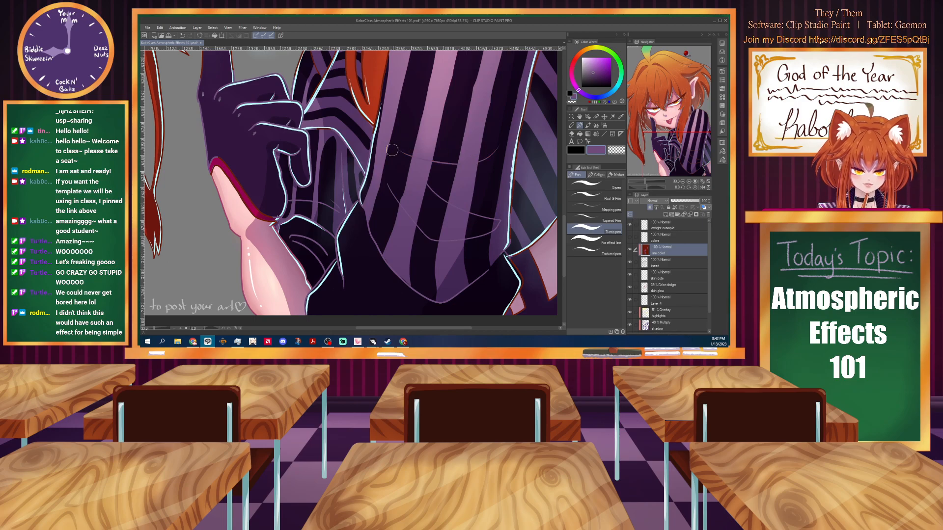
pyautogui.scroll(-5, 386, 147)
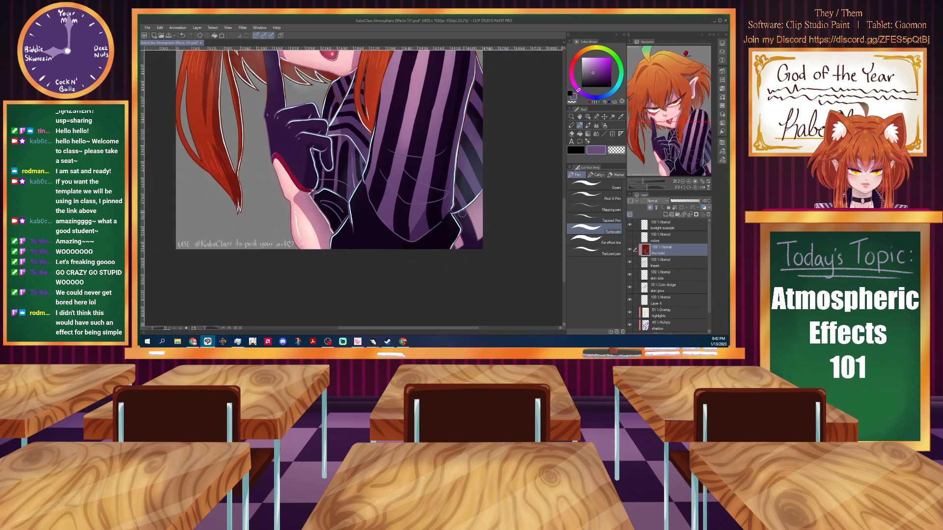
# Recolor the striped sleeve's outer edge and shoulder outline with the muted purple.
pyautogui.moveTo(564, 234); pyautogui.dragTo(565, 211)
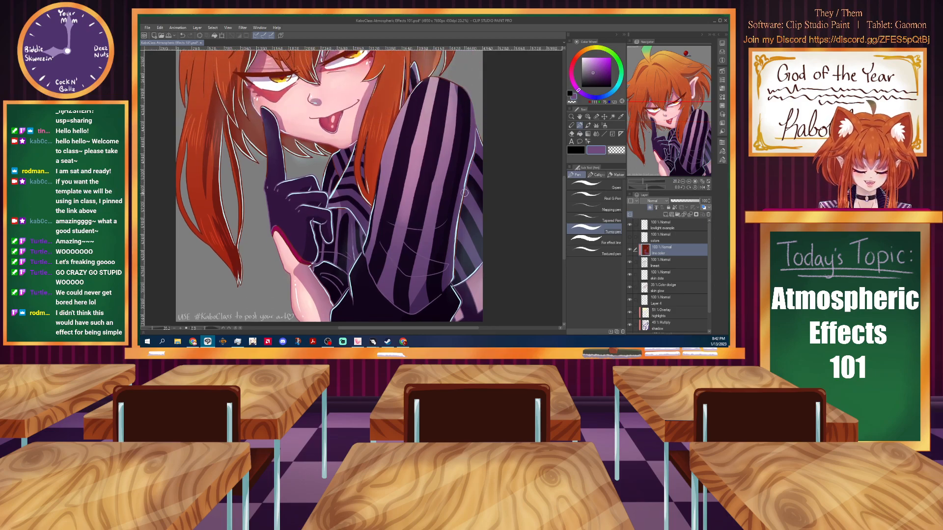
pyautogui.moveTo(459, 203); pyautogui.dragTo(451, 270)
pyautogui.moveTo(565, 220); pyautogui.dragTo(564, 197)
pyautogui.scroll(2, 409, 184)
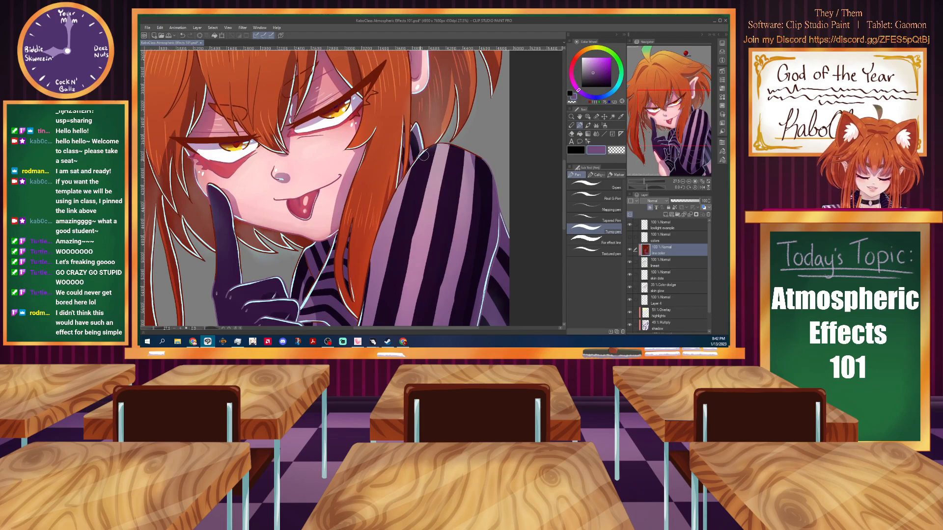
pyautogui.moveTo(451, 147); pyautogui.dragTo(494, 178)
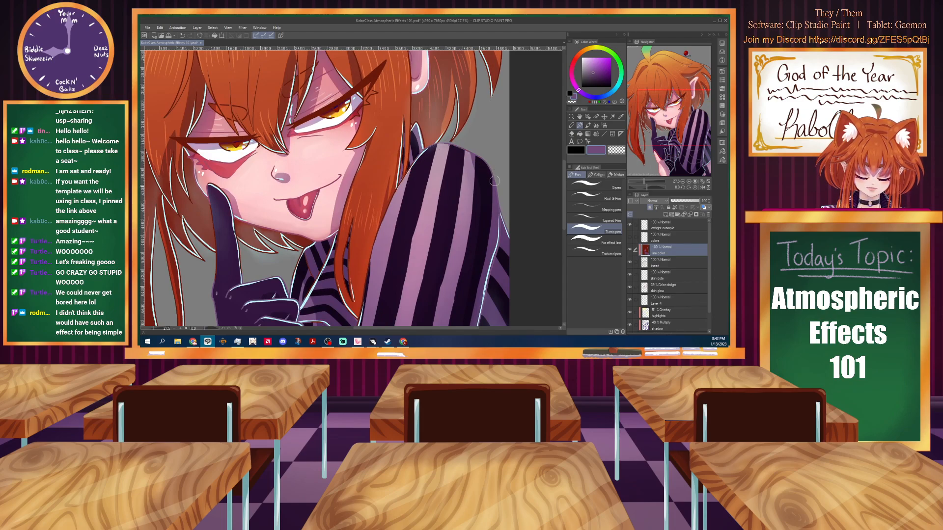
pyautogui.moveTo(423, 140); pyautogui.dragTo(419, 122)
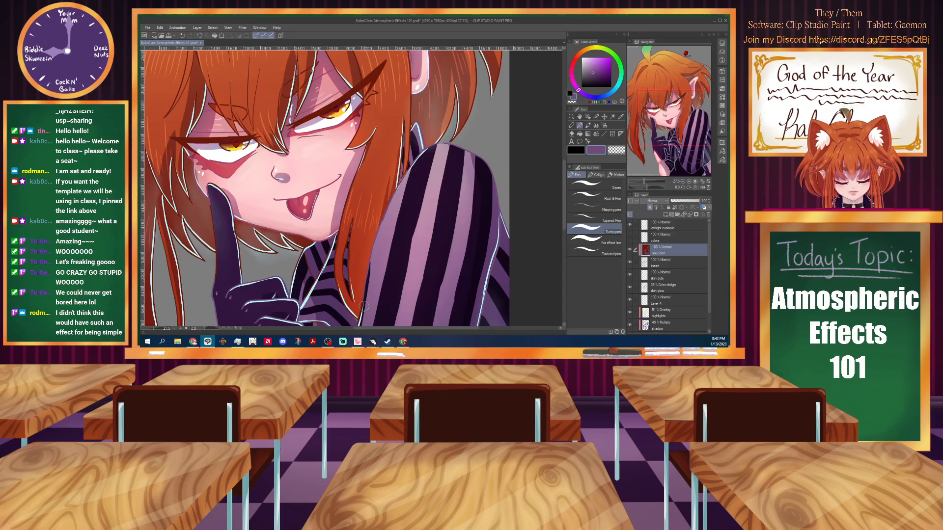
# Recolor the line art of the glove, raised finger and striped collar area with the muted purple.
pyautogui.scroll(-3, 562, 220)
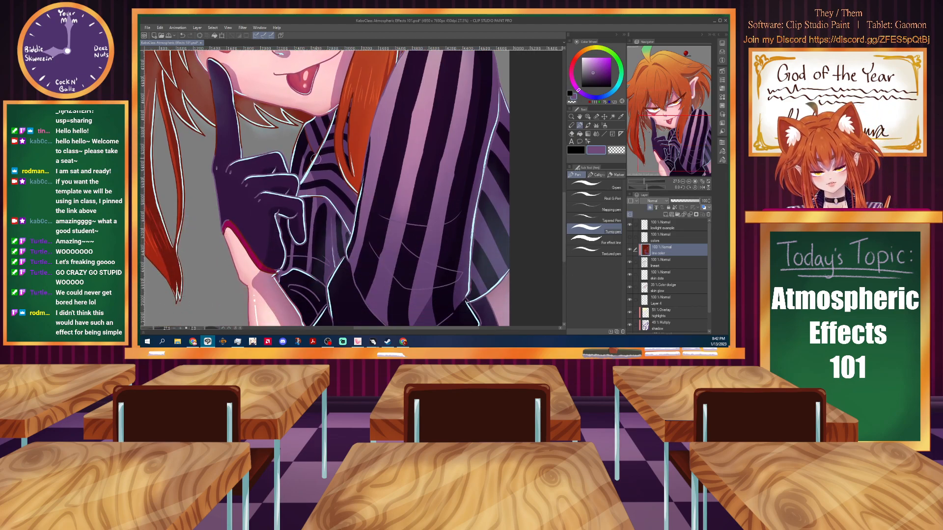
pyautogui.scroll(3, 309, 162)
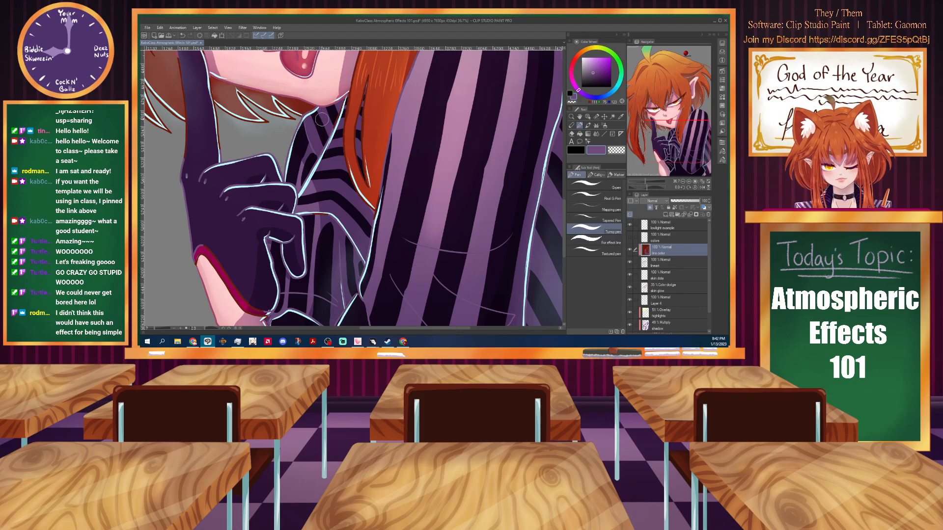
pyautogui.scroll(-2, 226, 163)
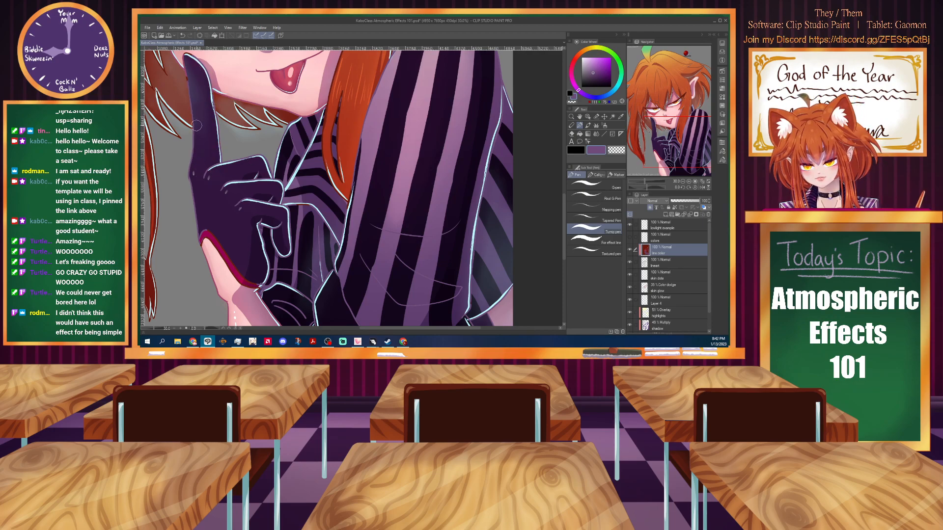
pyautogui.scroll(-3, 204, 73)
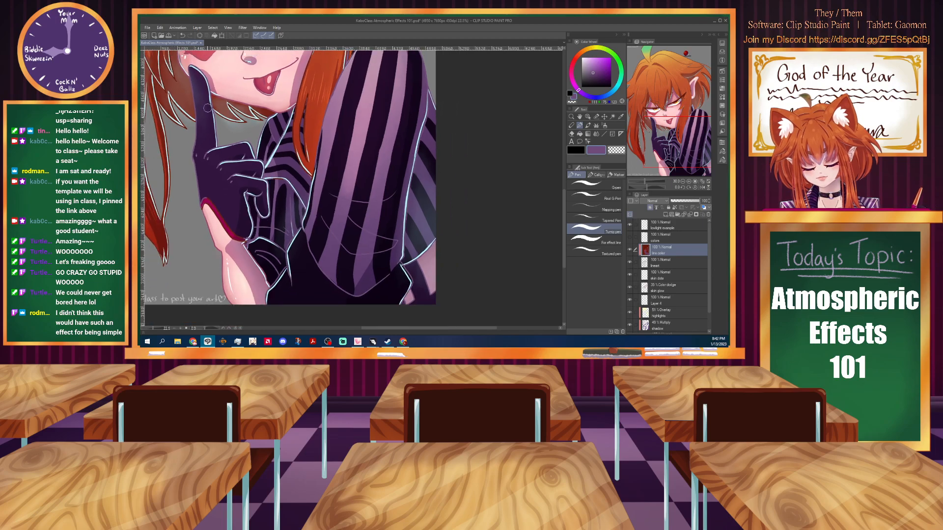
pyautogui.moveTo(385, 329); pyautogui.dragTo(340, 330)
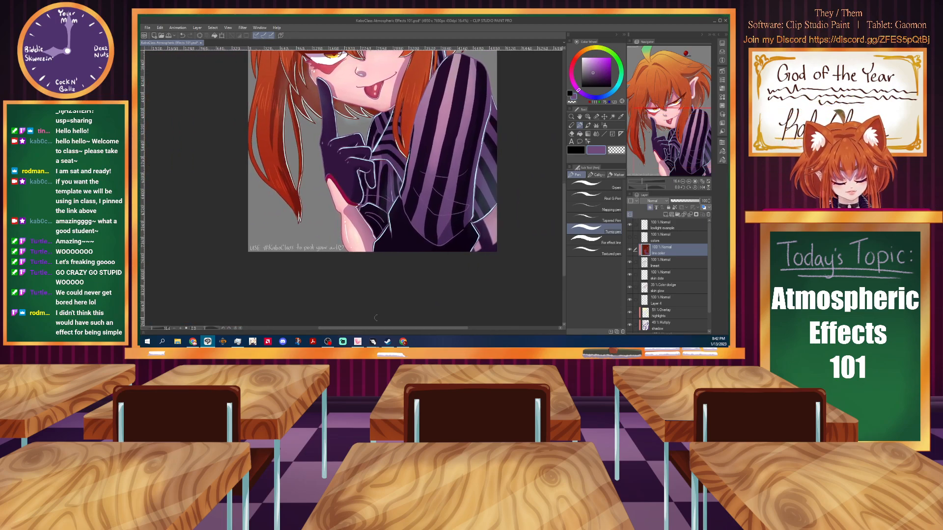
pyautogui.moveTo(562, 249); pyautogui.dragTo(561, 211)
pyautogui.scroll(4, 378, 220)
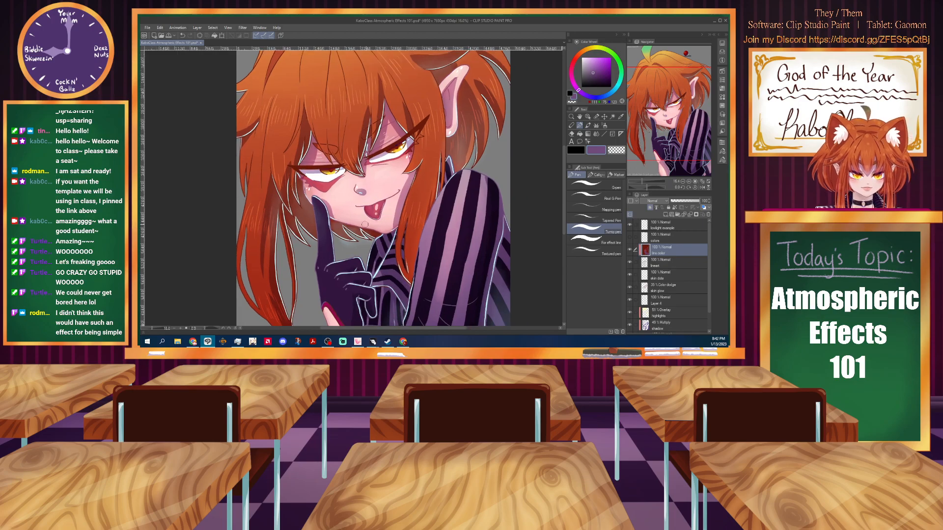
pyautogui.scroll(3, 378, 220)
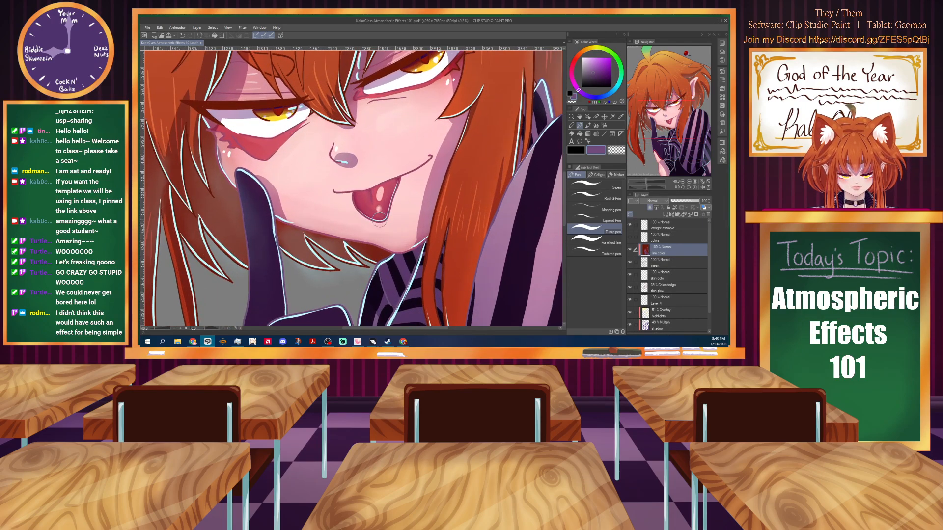
# Recolour the mouth and tongue line art dark crimson, starting from a colour sampled on the tongue and darkened.
pyautogui.keyDown('alt'); pyautogui.click(347, 200); pyautogui.keyUp('alt')
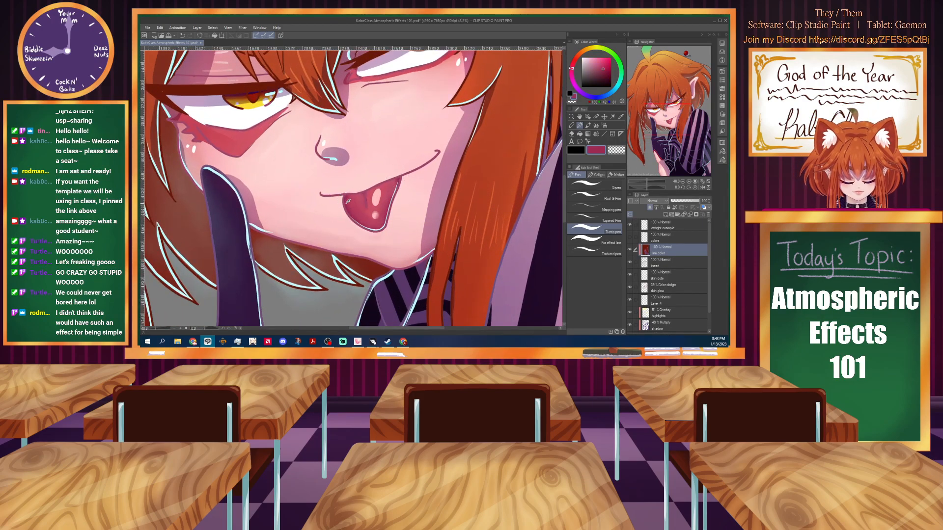
pyautogui.click(609, 71)
pyautogui.click(607, 72)
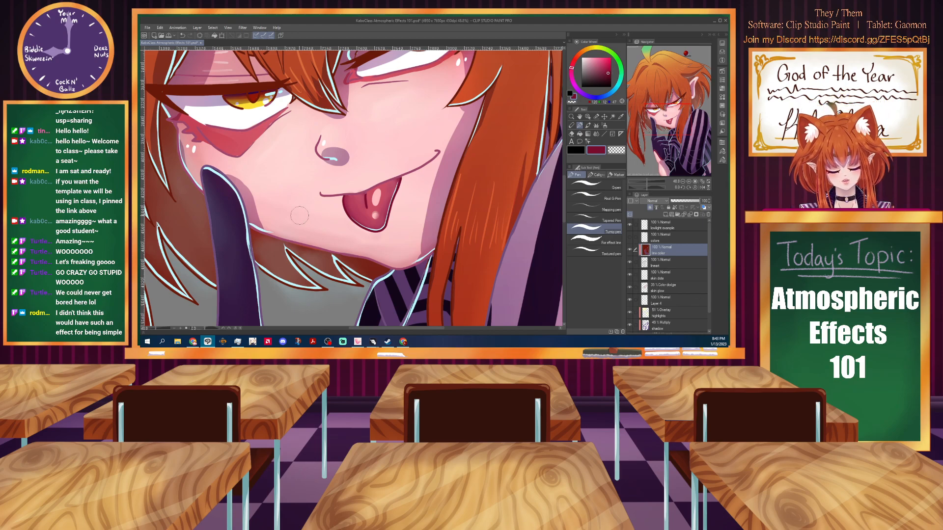
pyautogui.scroll(-4, 301, 216)
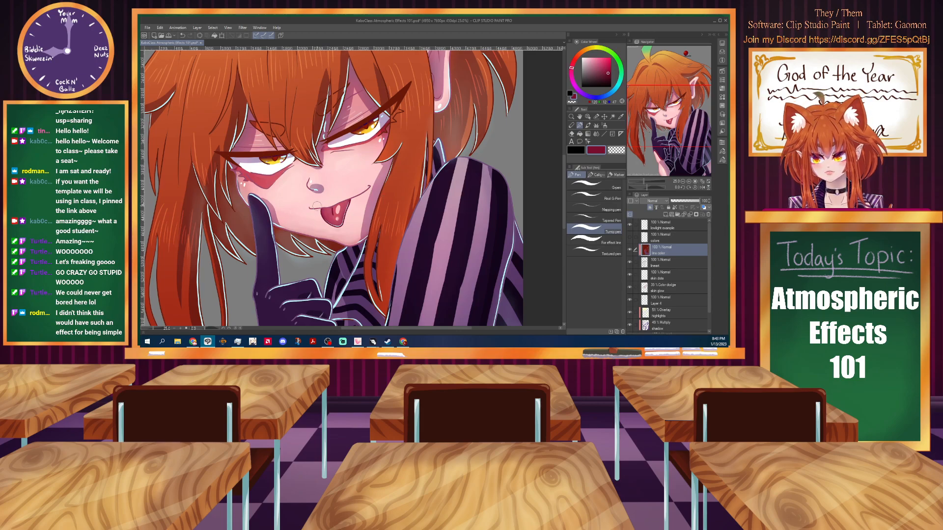
pyautogui.scroll(3, 303, 199)
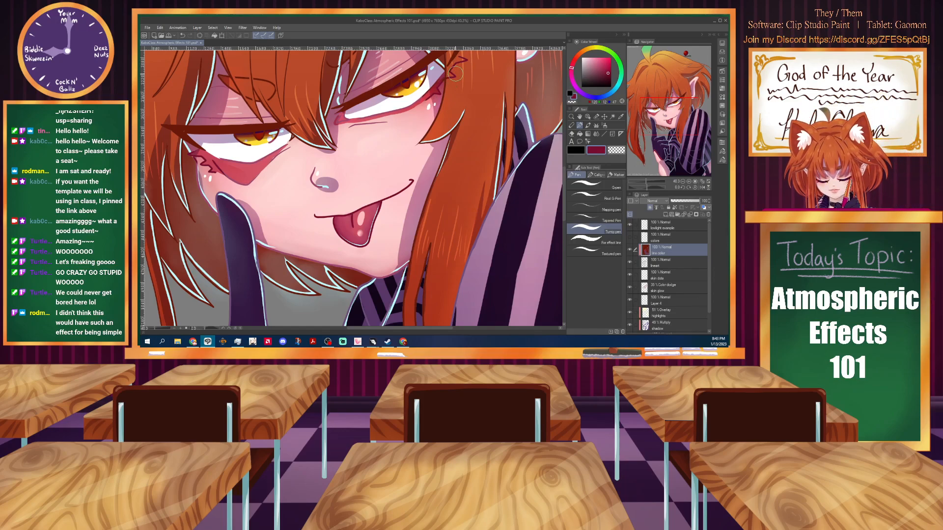
# Colour the line art around the cheek, chin and nose with pink and dark crimson tones sampled from the face.
pyautogui.keyDown('alt'); pyautogui.click(230, 176); pyautogui.keyUp('alt')
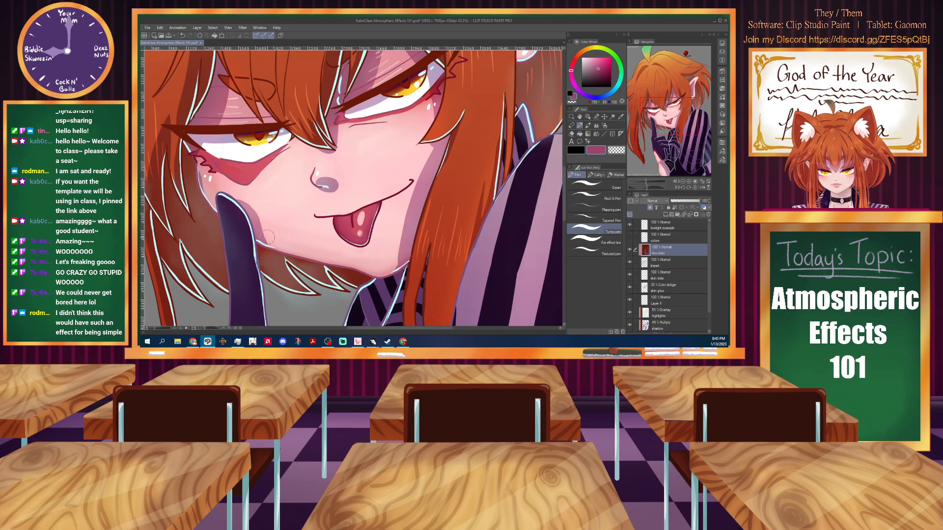
pyautogui.scroll(-4, 228, 212)
pyautogui.scroll(4, 228, 215)
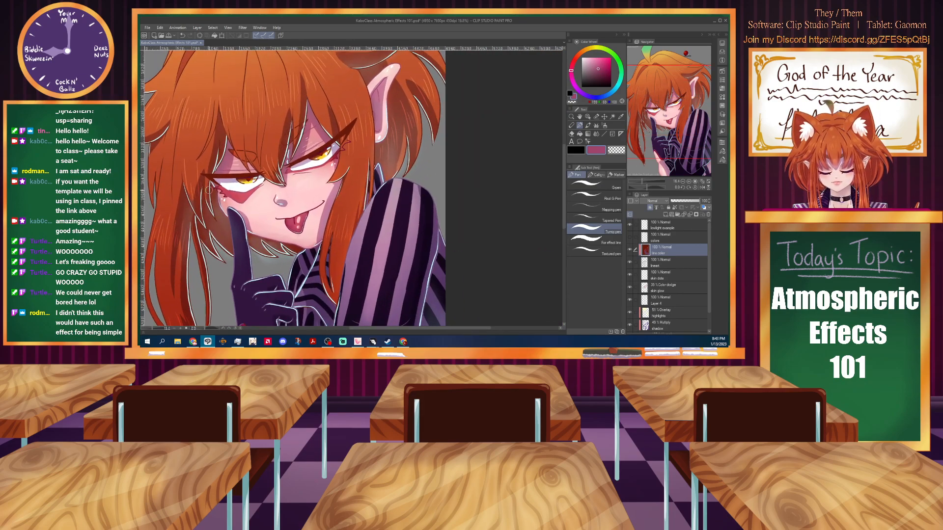
pyautogui.scroll(1, 290, 221)
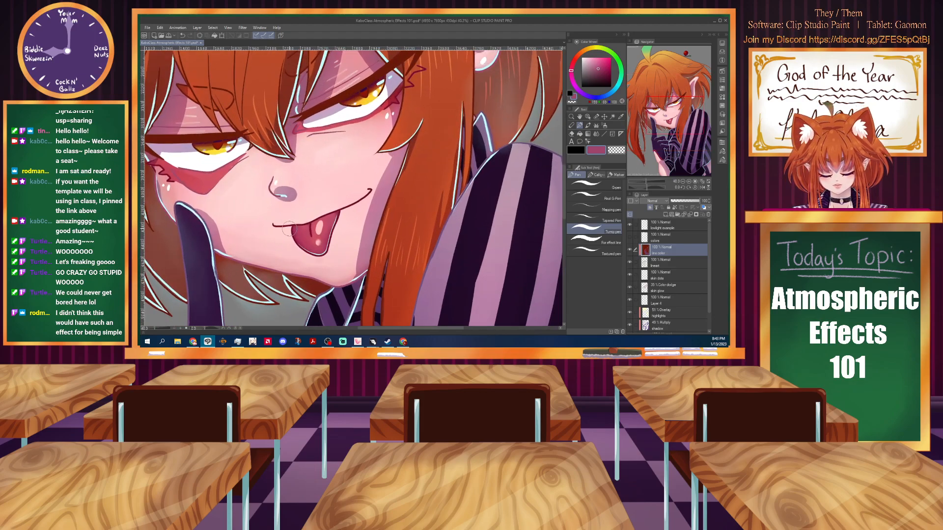
pyautogui.keyDown('alt'); pyautogui.click(298, 224); pyautogui.keyUp('alt')
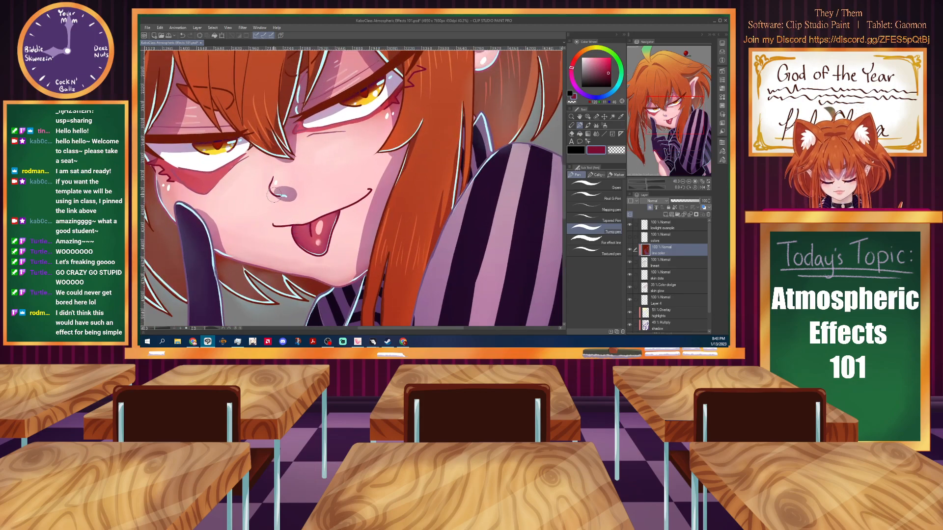
pyautogui.scroll(-2, 263, 221)
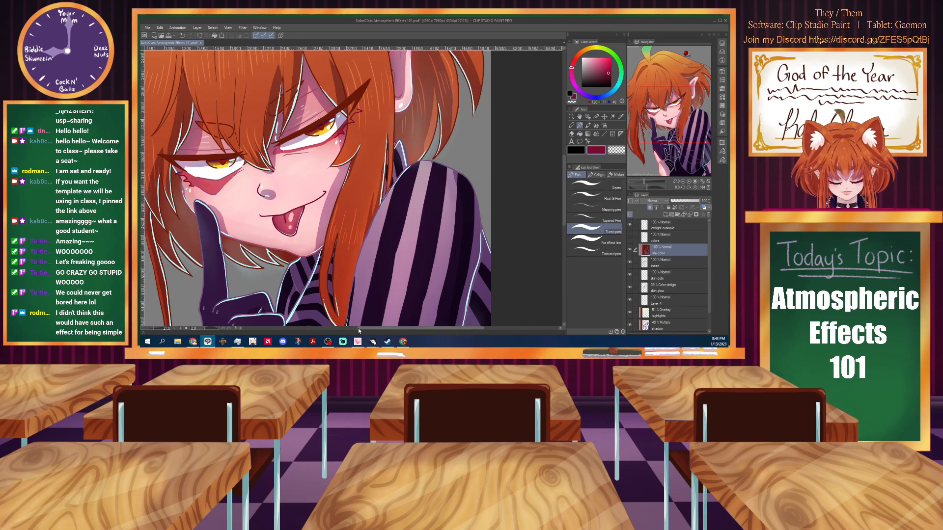
pyautogui.hscroll(-3, 278, 159)
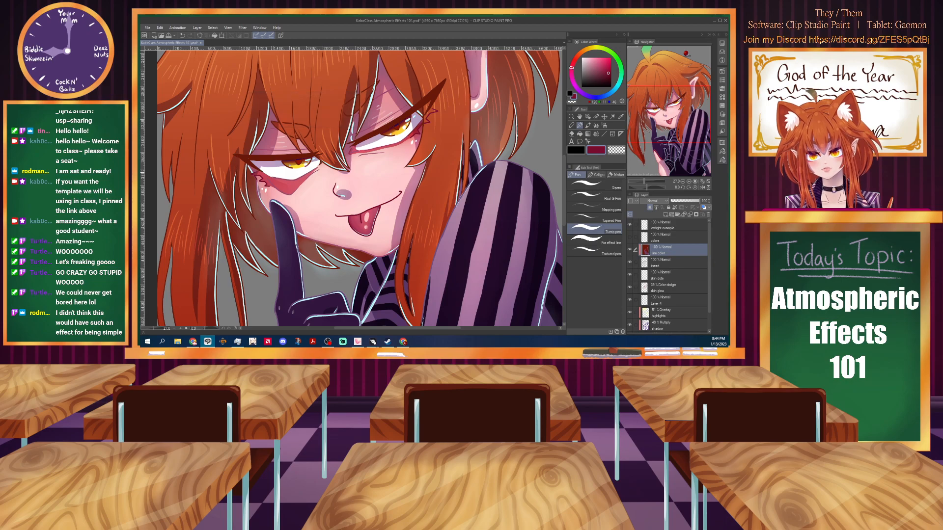
# Recolour the line art inside both irises bright yellow, starting from a yellow sampled in the iris.
pyautogui.scroll(5, 287, 168)
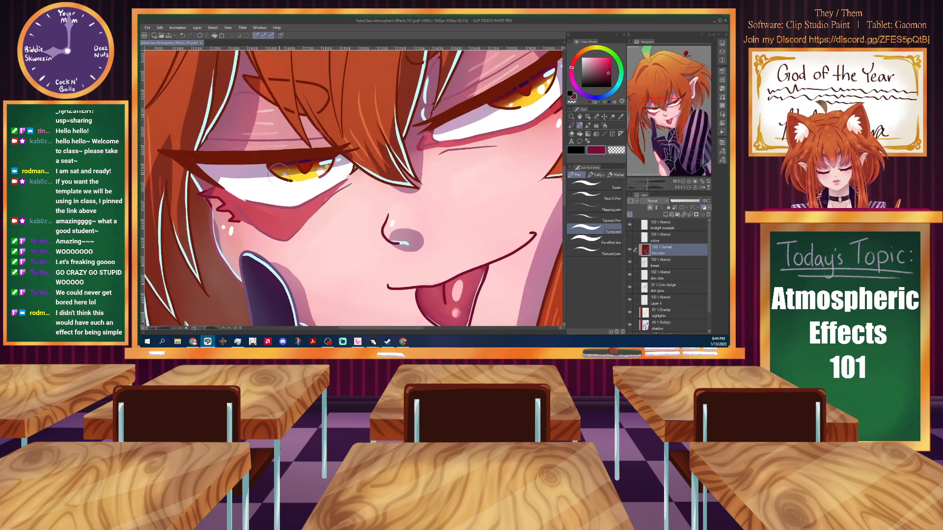
pyautogui.keyDown('alt'); pyautogui.click(300, 177); pyautogui.keyUp('alt')
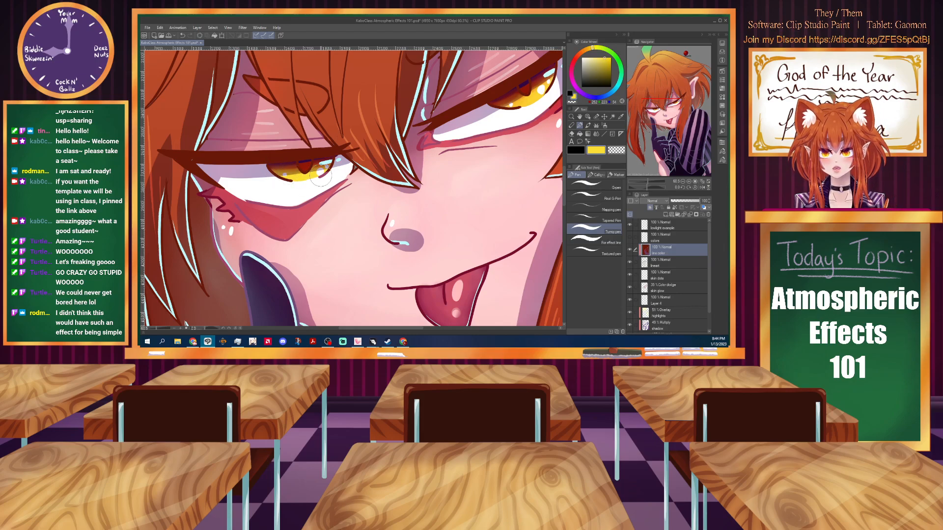
pyautogui.click(610, 59)
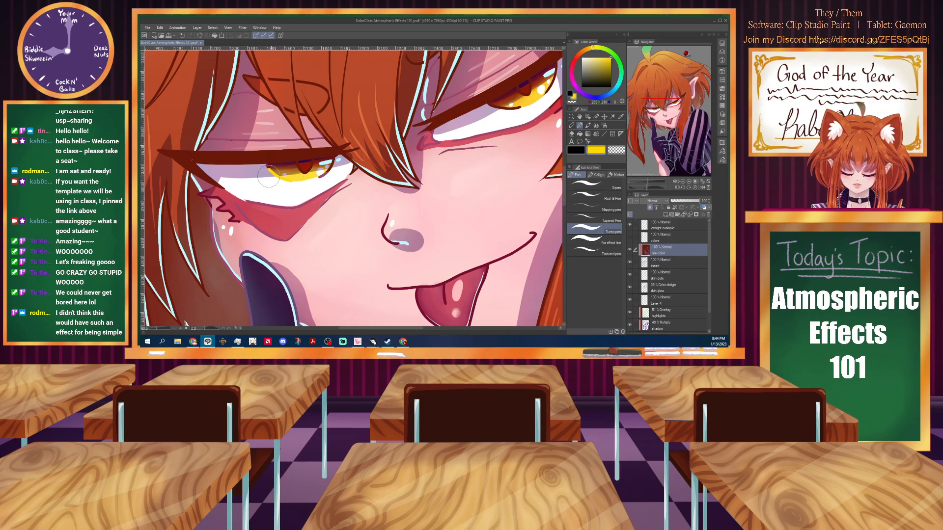
pyautogui.moveTo(268, 173)
pyautogui.mouseDown()
pyautogui.moveTo(308, 183)
pyautogui.moveTo(336, 158)
pyautogui.mouseUp()
pyautogui.moveTo(525, 109); pyautogui.dragTo(494, 112)
# Recolour both pupils bright red, starting from the dark red sampled in a pupil.
pyautogui.moveTo(414, 328); pyautogui.dragTo(429, 328)
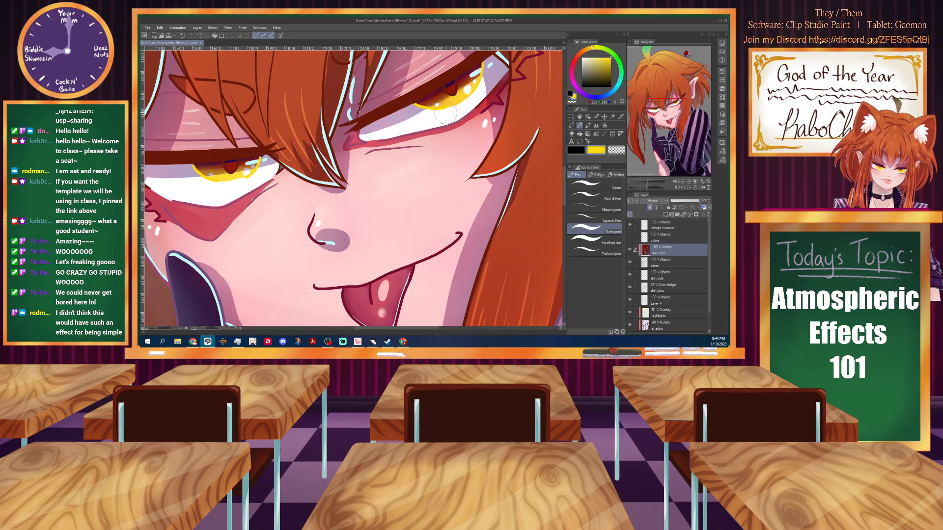
pyautogui.keyDown('alt'); pyautogui.click(451, 88); pyautogui.keyUp('alt')
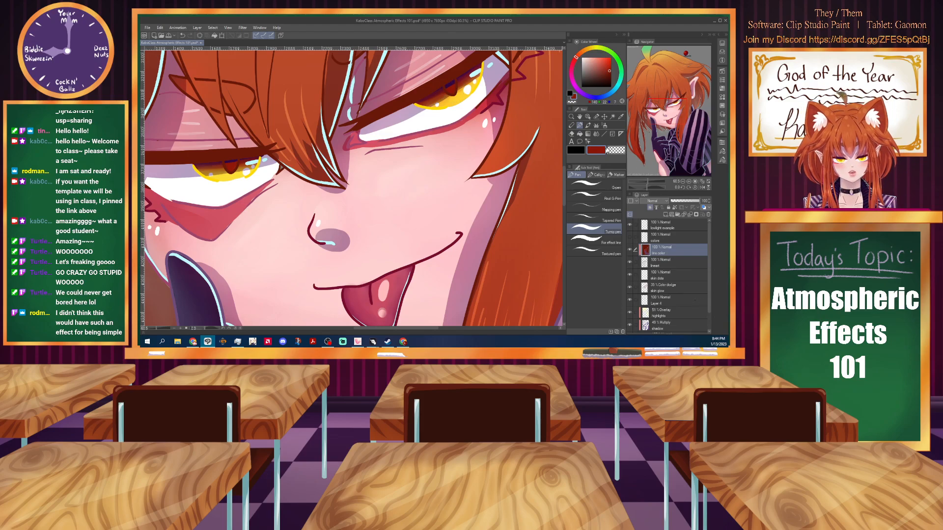
pyautogui.click(611, 62)
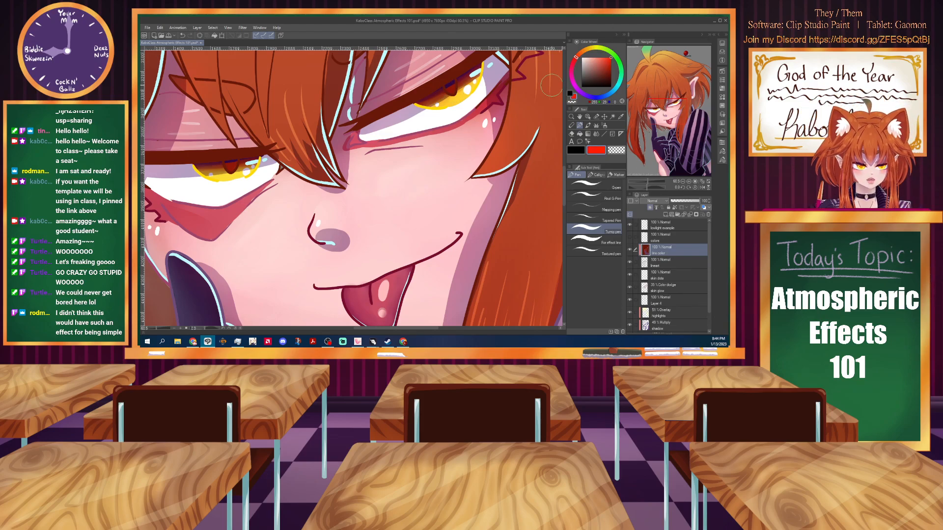
pyautogui.moveTo(444, 91)
pyautogui.mouseDown()
pyautogui.moveTo(454, 86)
pyautogui.moveTo(444, 90)
pyautogui.mouseUp()
pyautogui.moveTo(225, 164)
pyautogui.mouseDown()
pyautogui.moveTo(241, 160)
pyautogui.moveTo(206, 166)
pyautogui.moveTo(219, 170)
pyautogui.mouseUp()
pyautogui.hotkey('ctrl', '-')
pyautogui.moveTo(416, 332); pyautogui.dragTo(397, 335)
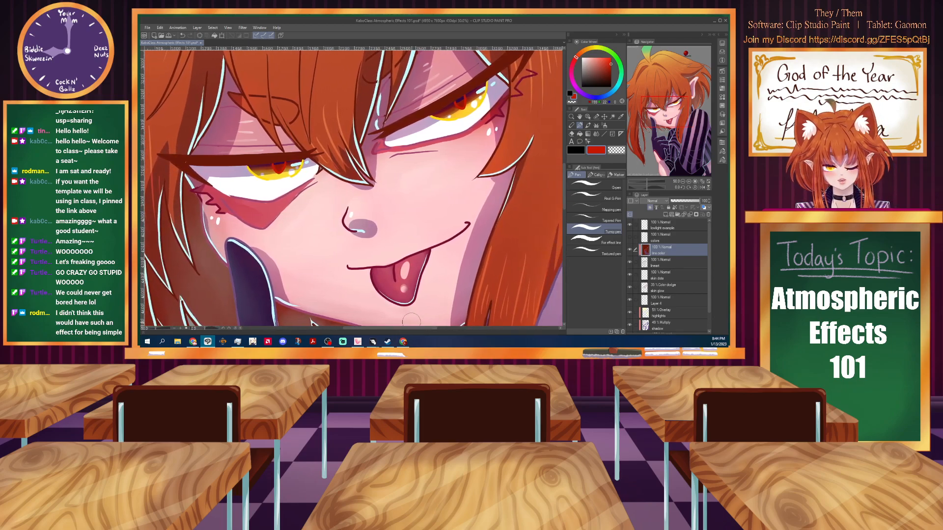
pyautogui.keyDown('alt'); pyautogui.click(212, 159); pyautogui.keyUp('alt')
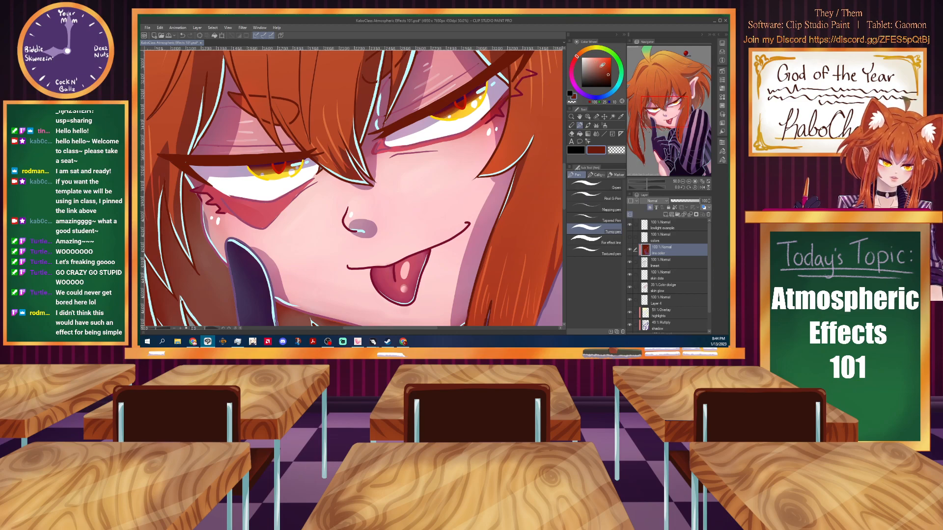
pyautogui.keyDown('alt'); pyautogui.click(325, 87); pyautogui.keyUp('alt')
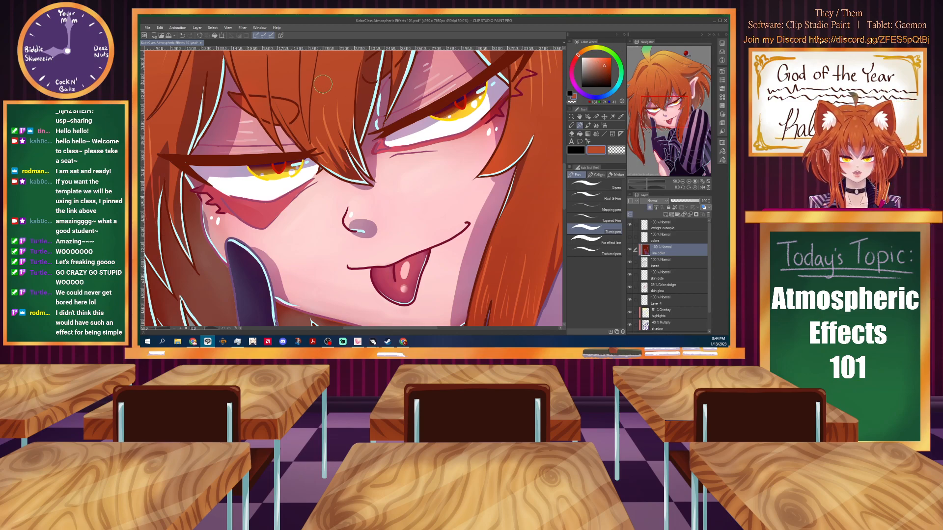
pyautogui.keyDown('alt'); pyautogui.click(328, 127); pyautogui.keyUp('alt')
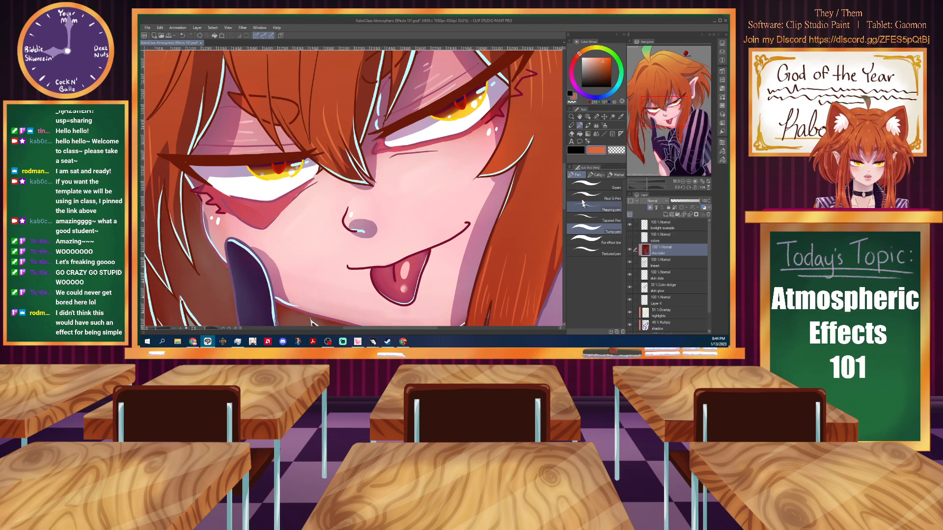
pyautogui.click(594, 184)
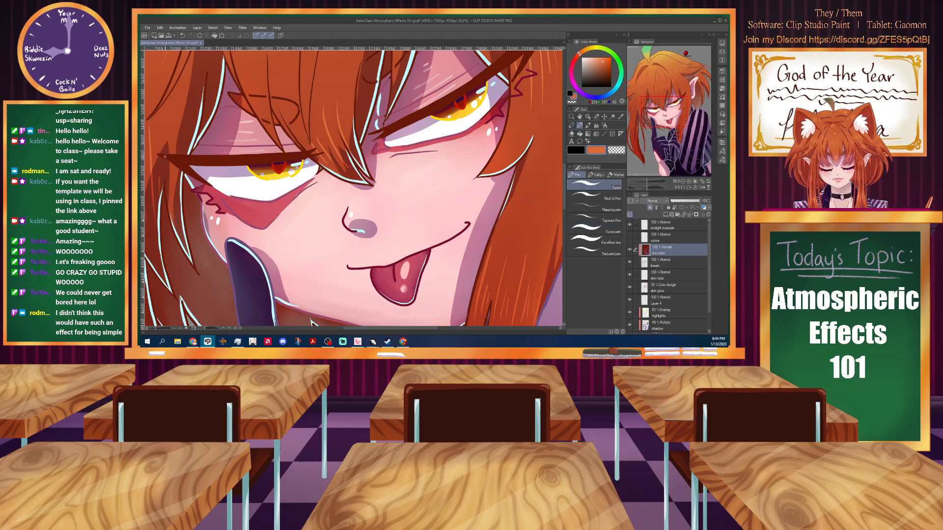
pyautogui.scroll(2, 165, 158)
pyautogui.scroll(1, 160, 151)
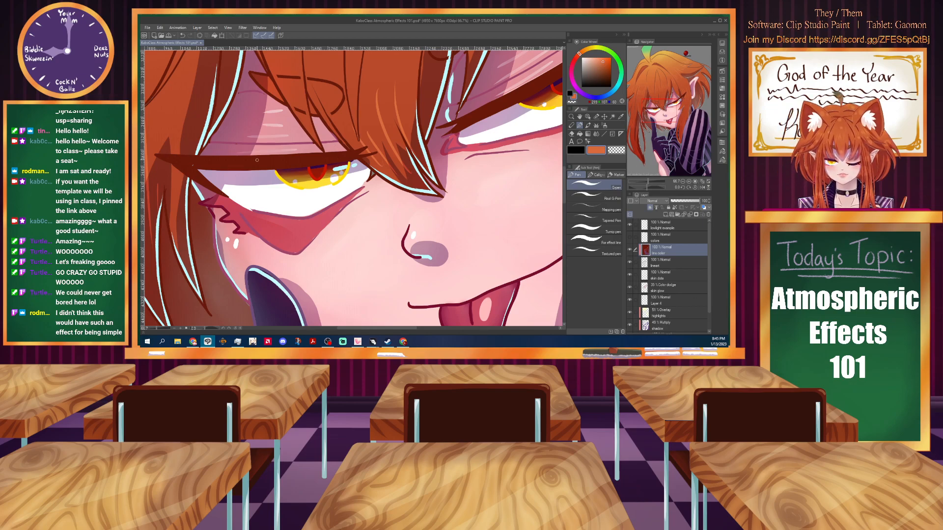
pyautogui.scroll(-5, 211, 182)
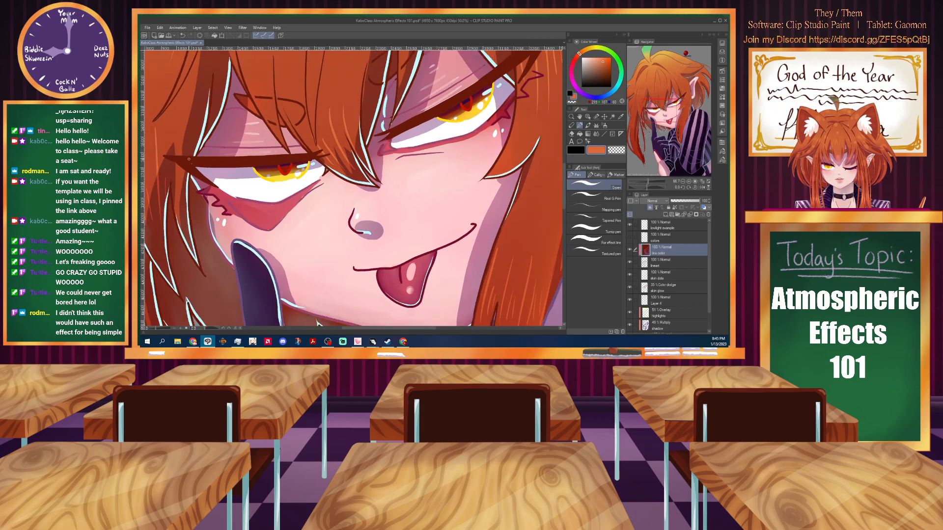
pyautogui.scroll(2, 187, 76)
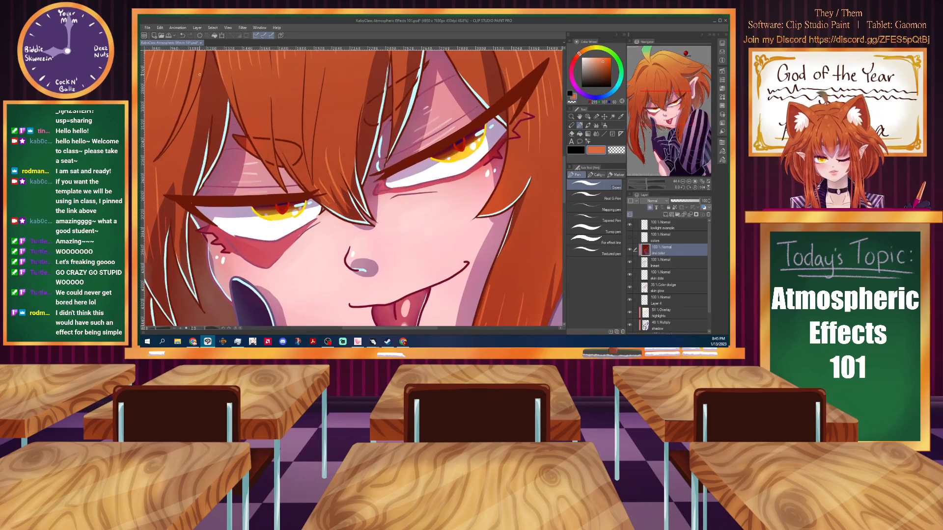
pyautogui.moveTo(358, 328); pyautogui.dragTo(360, 328)
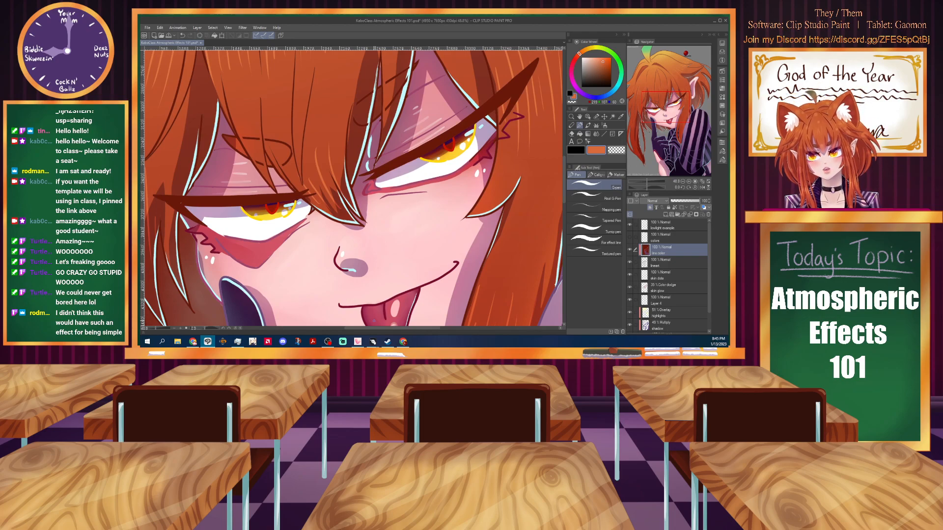
# Paint black over the middle section of both upper lash lines with the Turnip pen.
pyautogui.click(575, 150)
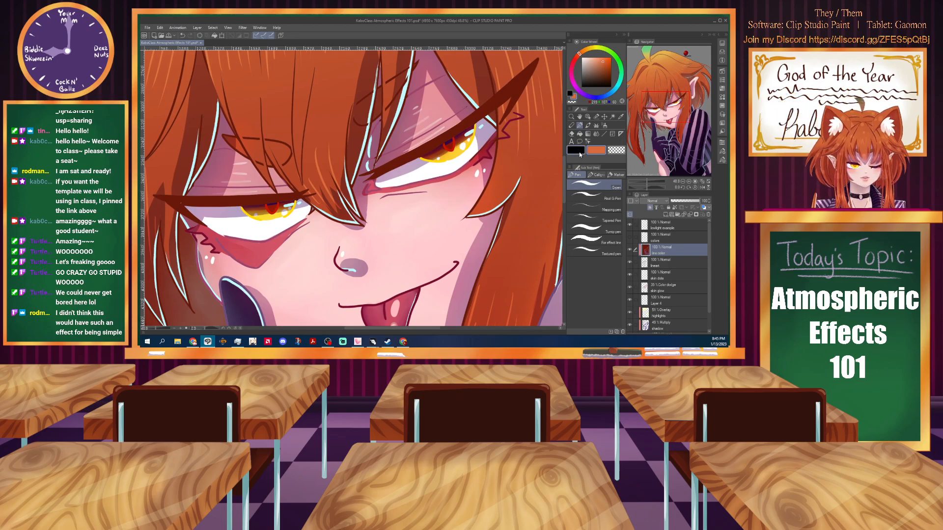
pyautogui.click(594, 228)
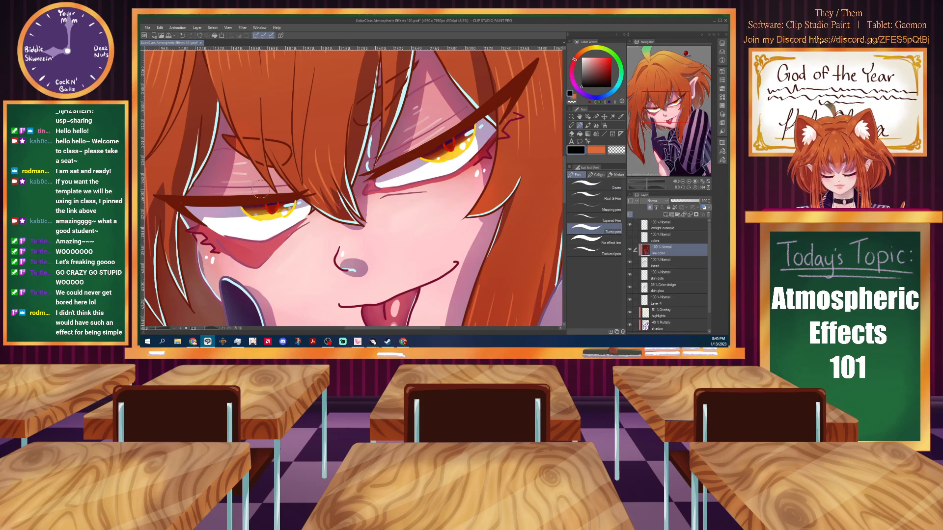
pyautogui.moveTo(257, 196)
pyautogui.mouseDown()
pyautogui.moveTo(208, 198)
pyautogui.moveTo(264, 194)
pyautogui.moveTo(201, 198)
pyautogui.moveTo(262, 197)
pyautogui.moveTo(222, 201)
pyautogui.mouseUp()
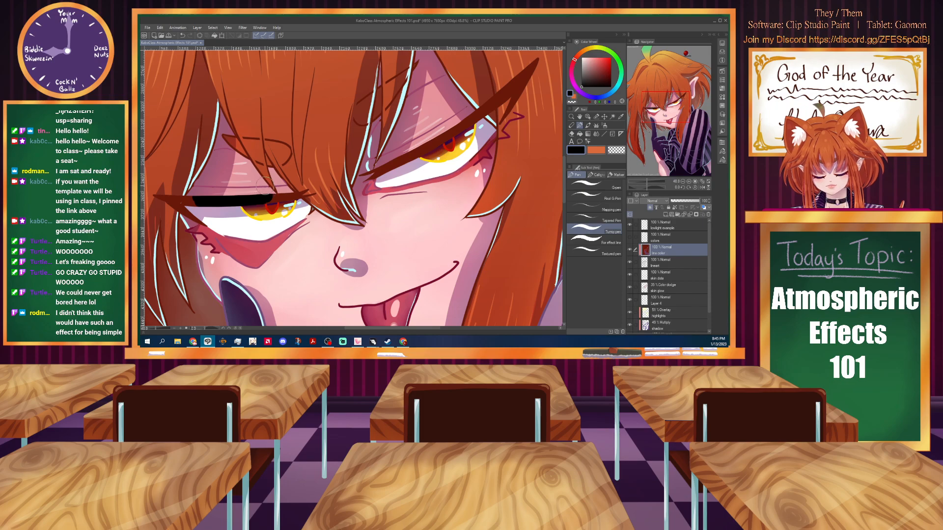
pyautogui.moveTo(449, 131)
pyautogui.mouseDown()
pyautogui.moveTo(430, 145)
pyautogui.moveTo(487, 106)
pyautogui.moveTo(410, 154)
pyautogui.mouseUp()
# Paint dark red over the inner and outer ends of both upper lash lines.
pyautogui.click(610, 68)
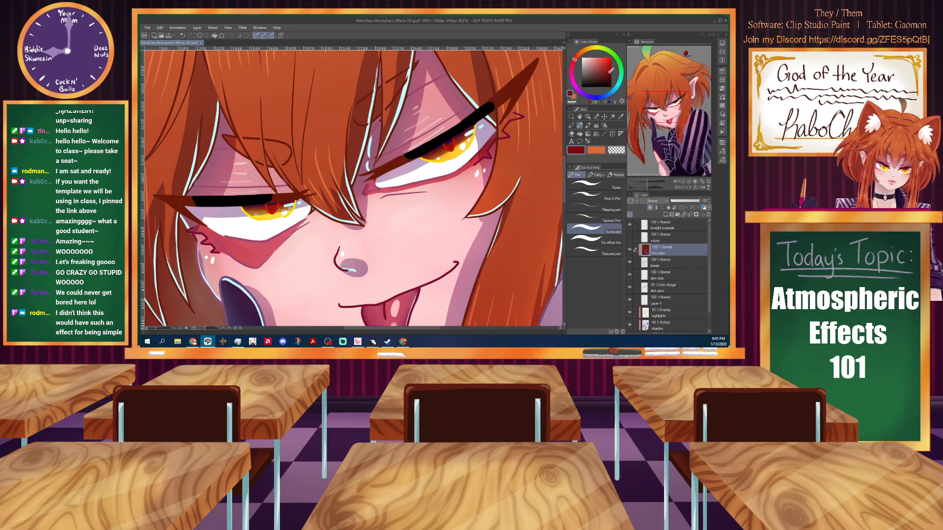
pyautogui.moveTo(510, 87)
pyautogui.mouseDown()
pyautogui.moveTo(533, 61)
pyautogui.moveTo(489, 99)
pyautogui.moveTo(516, 88)
pyautogui.moveTo(503, 113)
pyautogui.moveTo(483, 81)
pyautogui.mouseUp()
pyautogui.moveTo(393, 165); pyautogui.dragTo(368, 175)
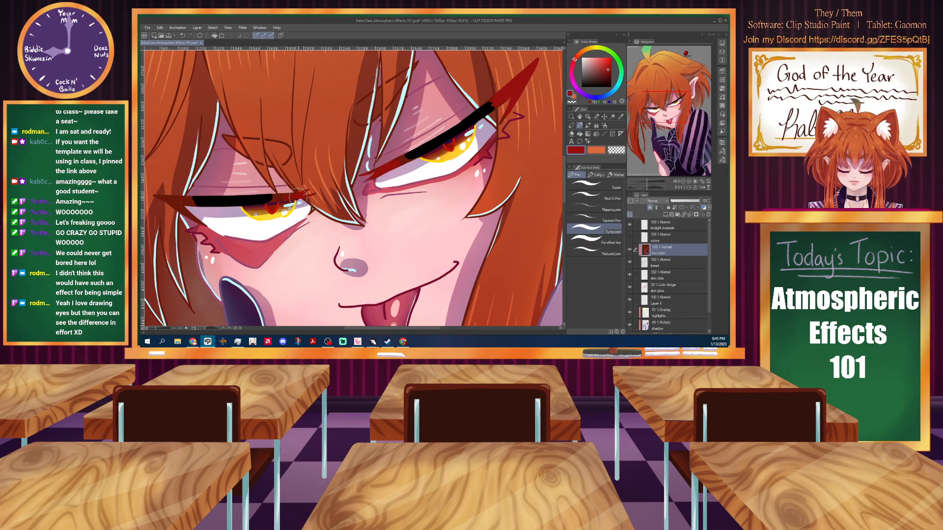
pyautogui.moveTo(173, 205)
pyautogui.mouseDown()
pyautogui.moveTo(157, 197)
pyautogui.moveTo(179, 206)
pyautogui.mouseUp()
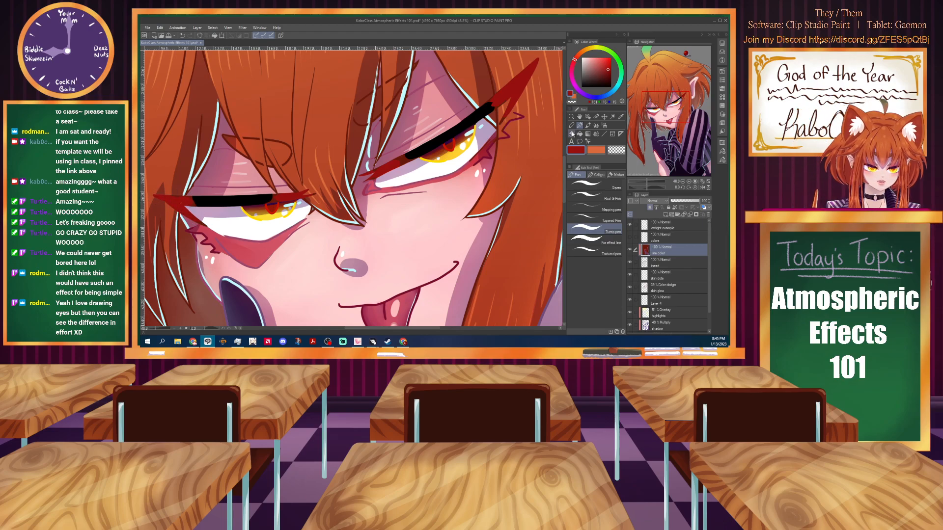
# Blend the black into the dark red along both upper lash lines using a smaller Blend brush.
pyautogui.click(596, 134)
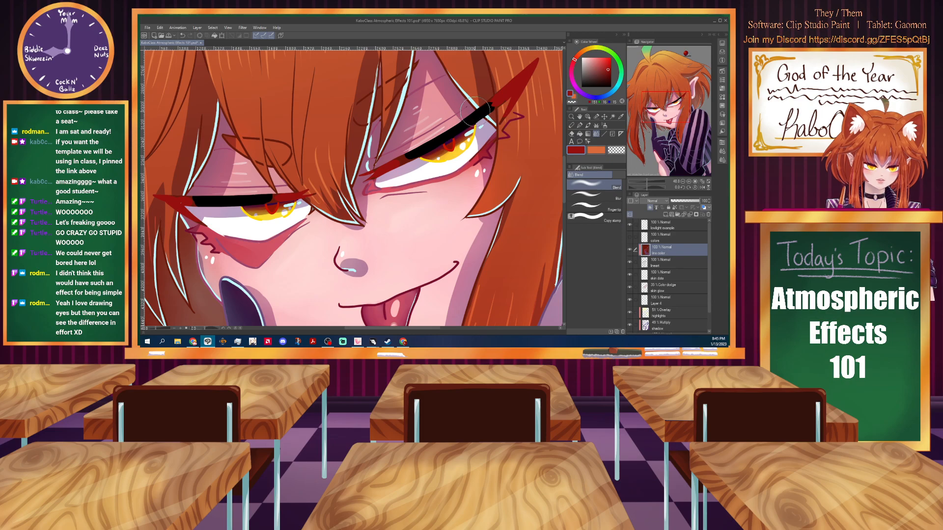
pyautogui.press('[')
pyautogui.press('[')
pyautogui.press('[')
pyautogui.press('[')
pyautogui.press('[')
pyautogui.press('[')
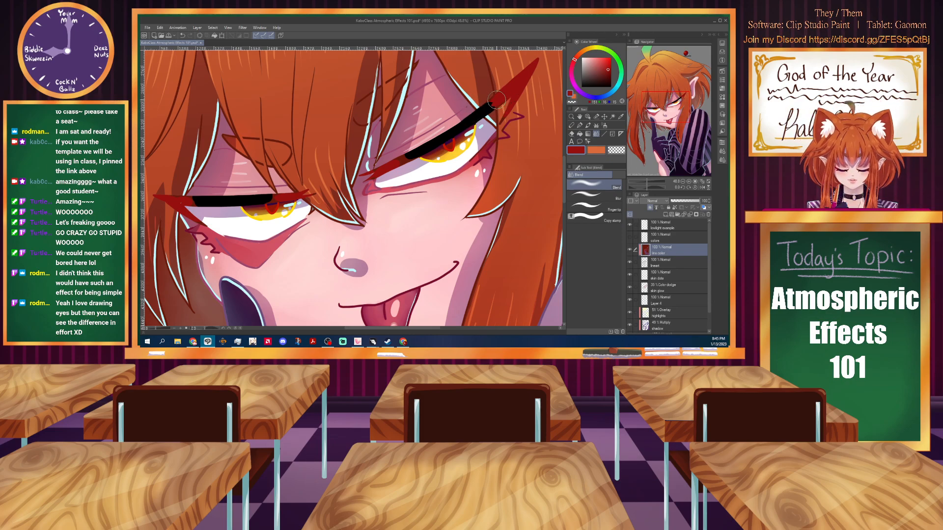
pyautogui.moveTo(491, 105)
pyautogui.mouseDown()
pyautogui.moveTo(525, 79)
pyautogui.moveTo(475, 115)
pyautogui.moveTo(521, 79)
pyautogui.moveTo(502, 120)
pyautogui.mouseUp()
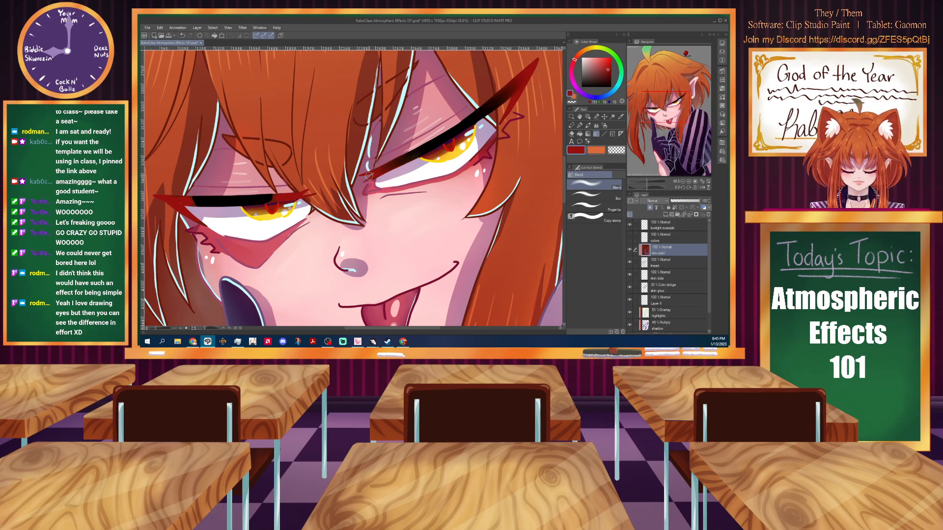
pyautogui.moveTo(257, 200); pyautogui.dragTo(290, 198)
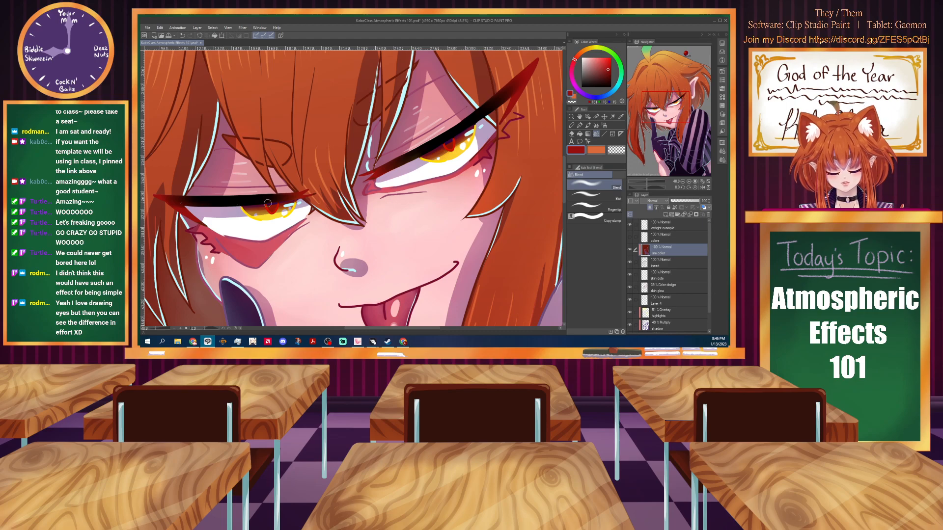
# Draw thin strokes over both upper lash lines with the G-pen in reddish brown based on the sampled hair colour, then blend them.
pyautogui.keyDown('alt'); pyautogui.click(255, 121); pyautogui.keyUp('alt')
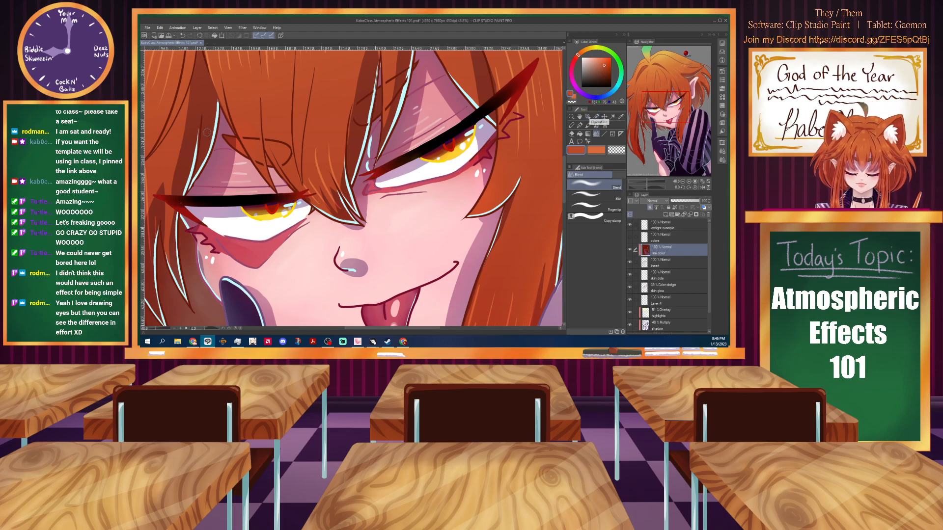
pyautogui.keyDown('alt'); pyautogui.click(354, 151); pyautogui.keyUp('alt')
pyautogui.click(579, 125)
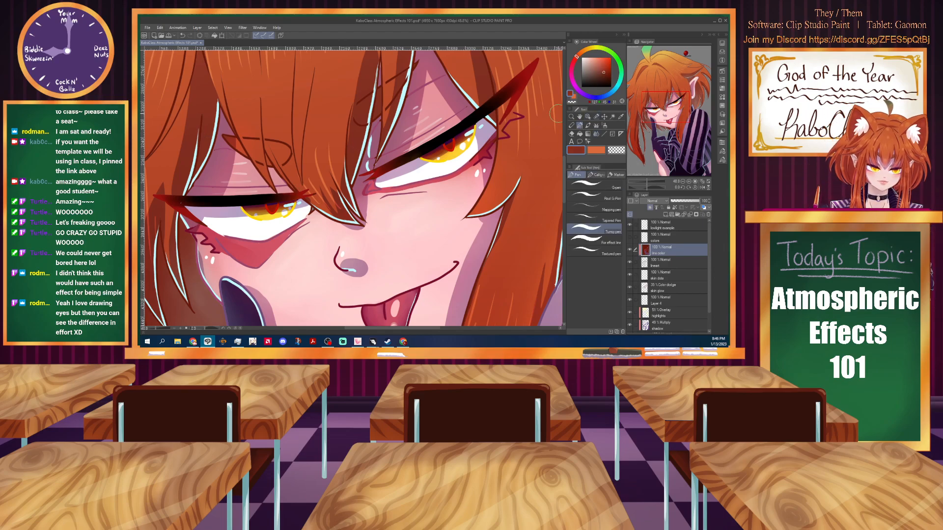
pyautogui.click(594, 184)
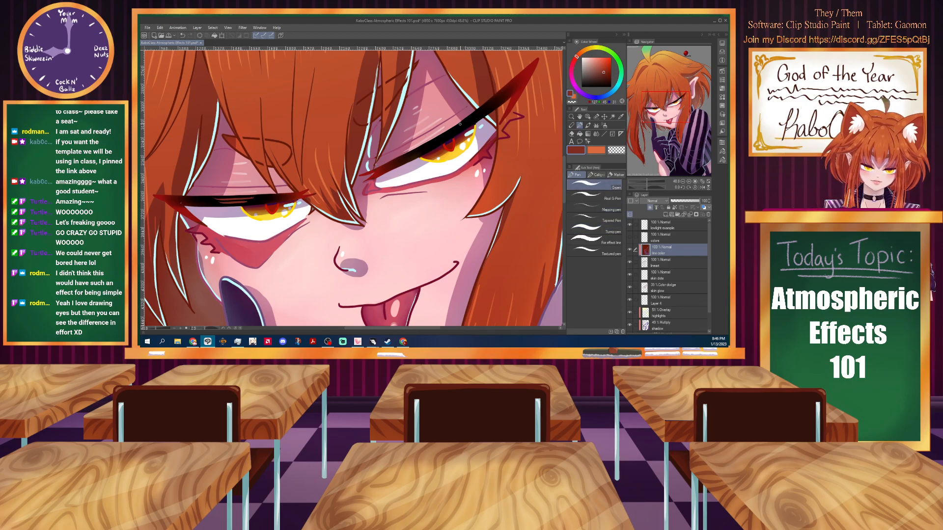
pyautogui.click(596, 133)
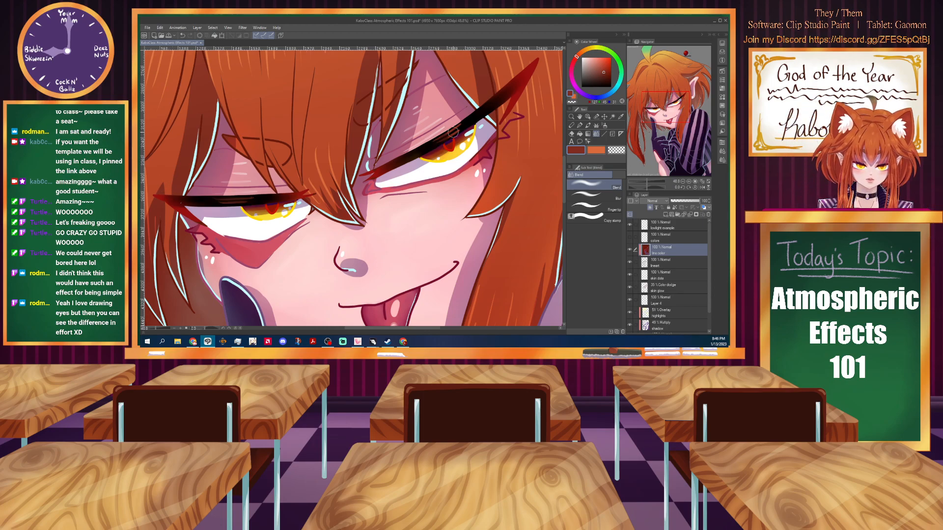
# Recolour the outlines of the leaf on top of the head green with the Turnip pen and blend them.
pyautogui.scroll(-6, 191, 141)
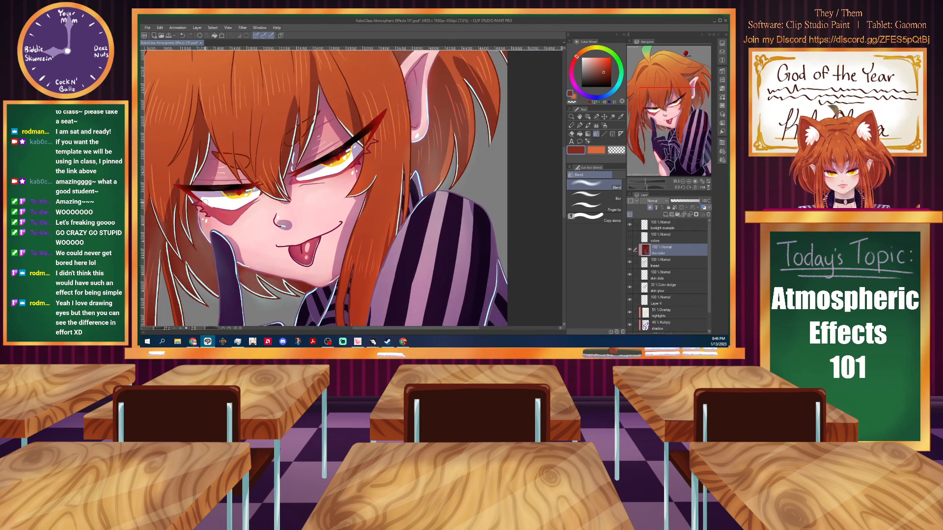
pyautogui.moveTo(393, 328); pyautogui.dragTo(354, 328)
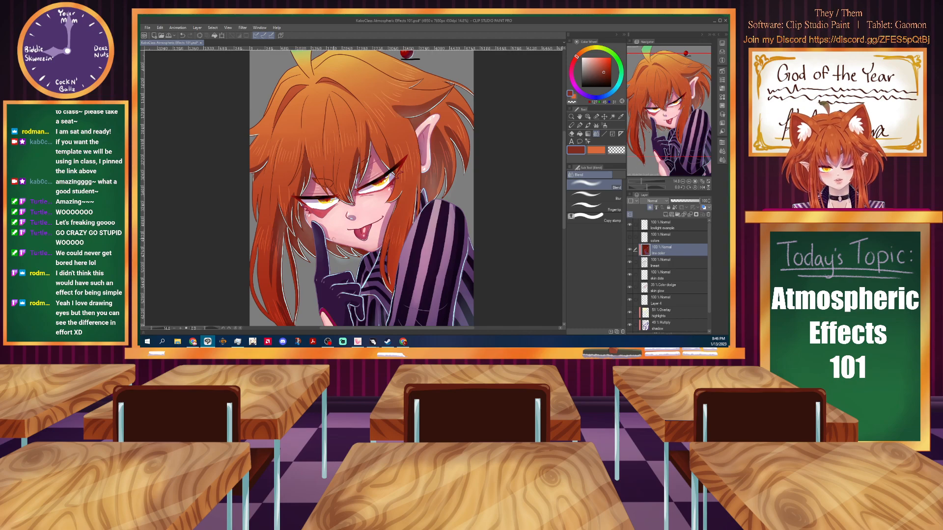
pyautogui.scroll(-3, 331, 238)
pyautogui.scroll(1, 401, 270)
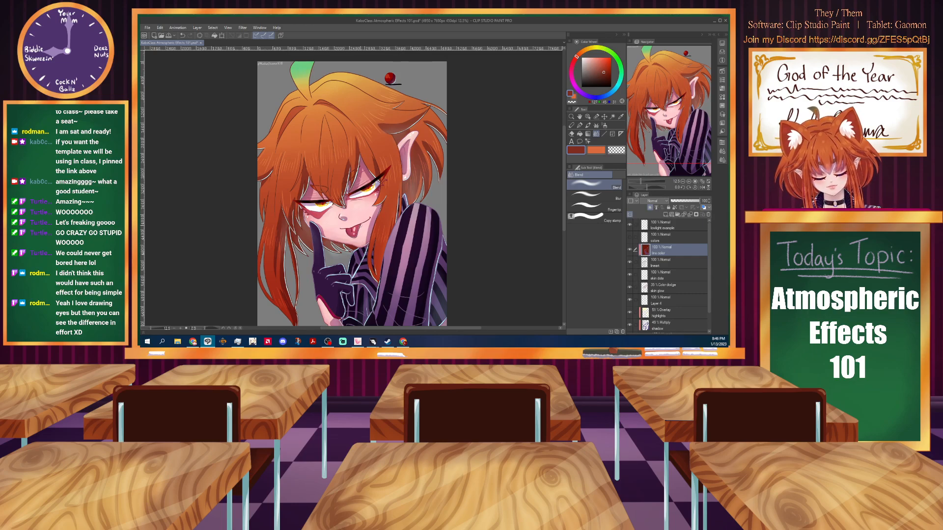
pyautogui.scroll(4, 297, 64)
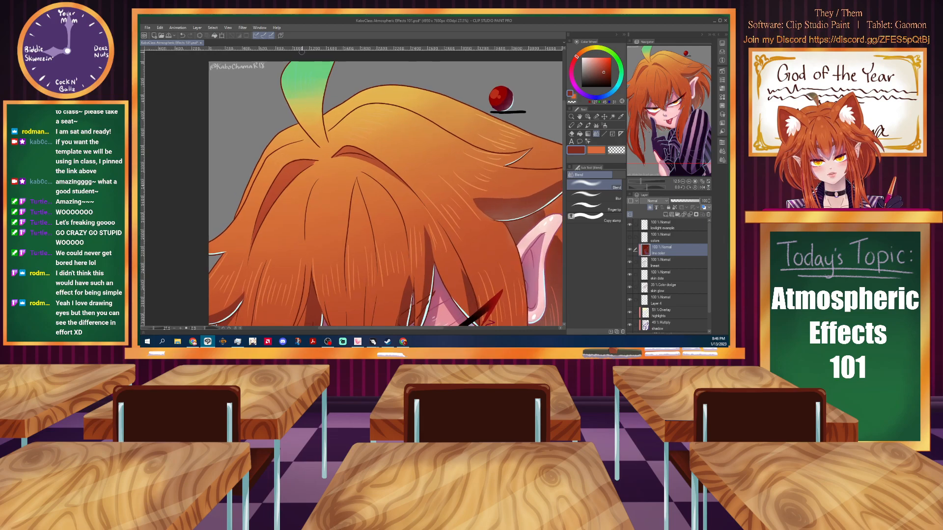
pyautogui.click(605, 58)
pyautogui.click(604, 70)
pyautogui.press('p')
pyautogui.click(595, 229)
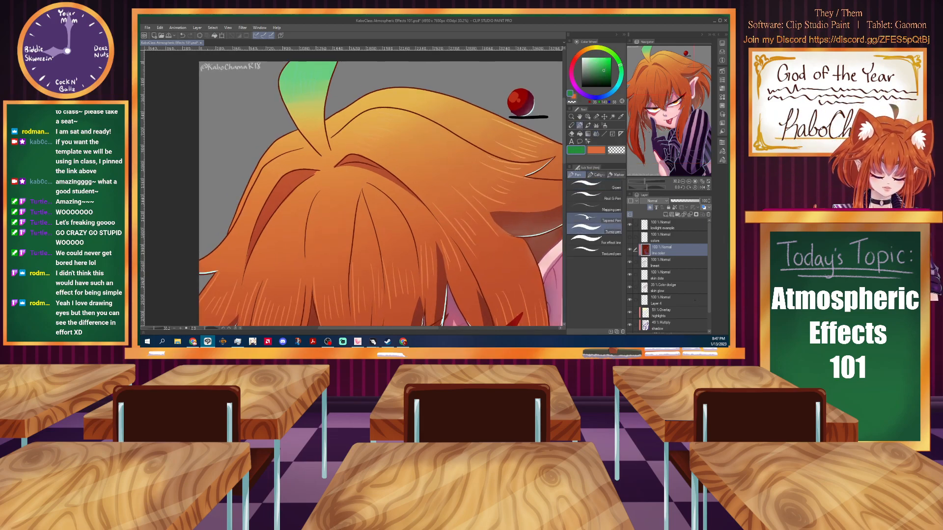
pyautogui.moveTo(336, 63); pyautogui.dragTo(326, 106)
pyautogui.moveTo(289, 63); pyautogui.dragTo(295, 124)
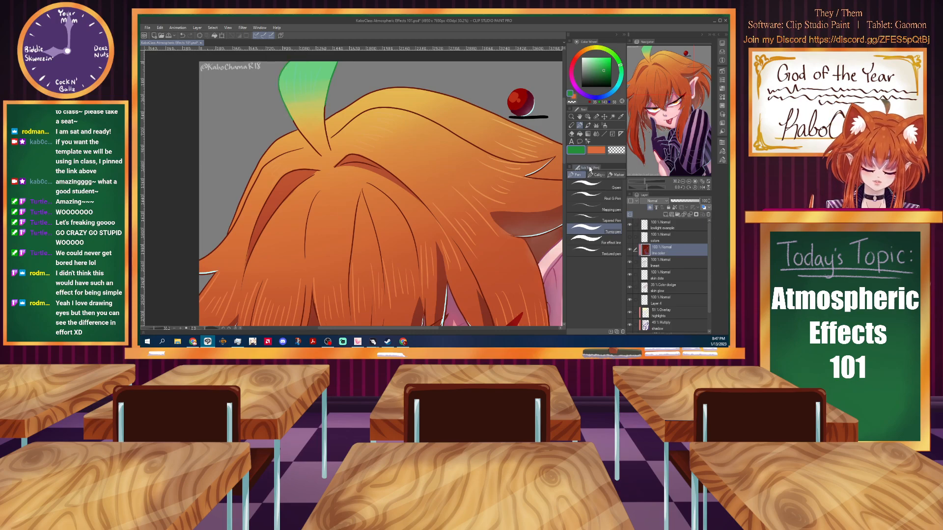
pyautogui.click(596, 133)
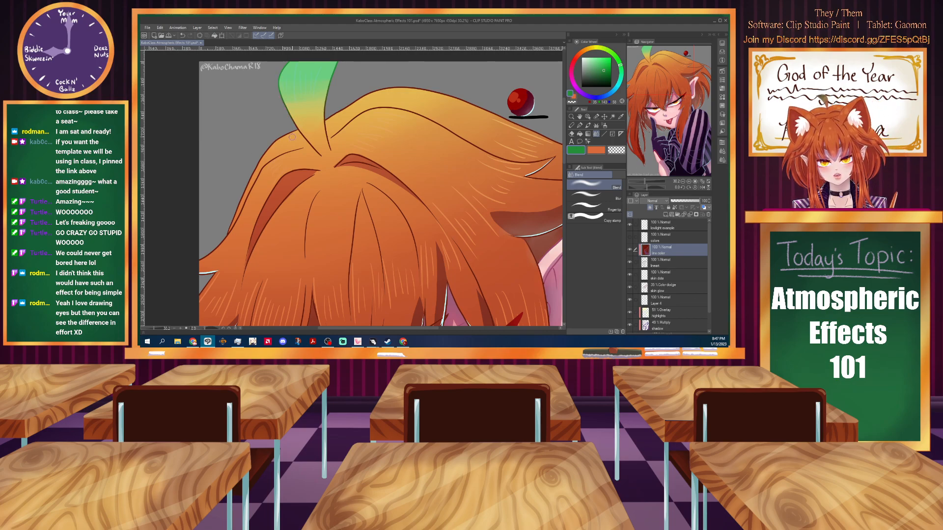
# Fill a new layer above the line colour layer with a vertical preset gradient from blue at the bottom through magenta to yellow-orange.
pyautogui.scroll(-5, 281, 141)
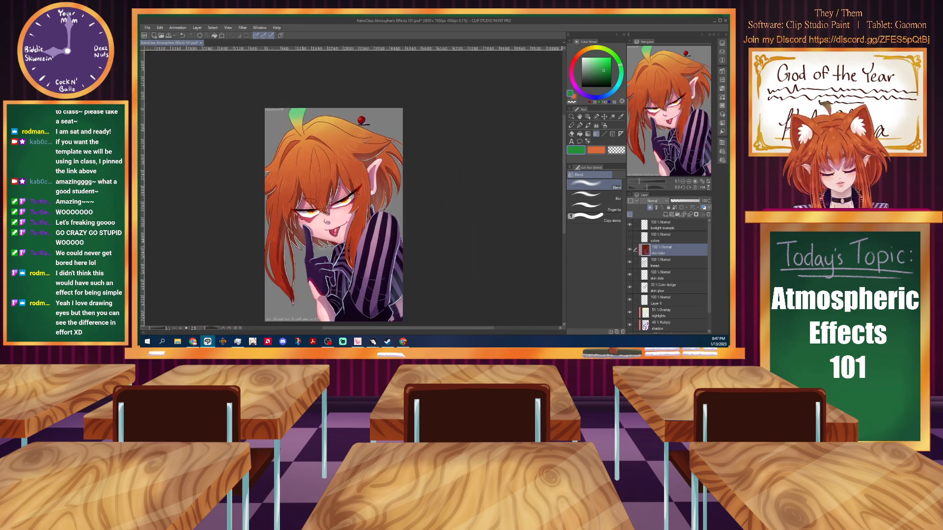
pyautogui.scroll(-1, 334, 216)
pyautogui.moveTo(354, 328); pyautogui.dragTo(339, 335)
pyautogui.moveTo(563, 162); pyautogui.dragTo(563, 177)
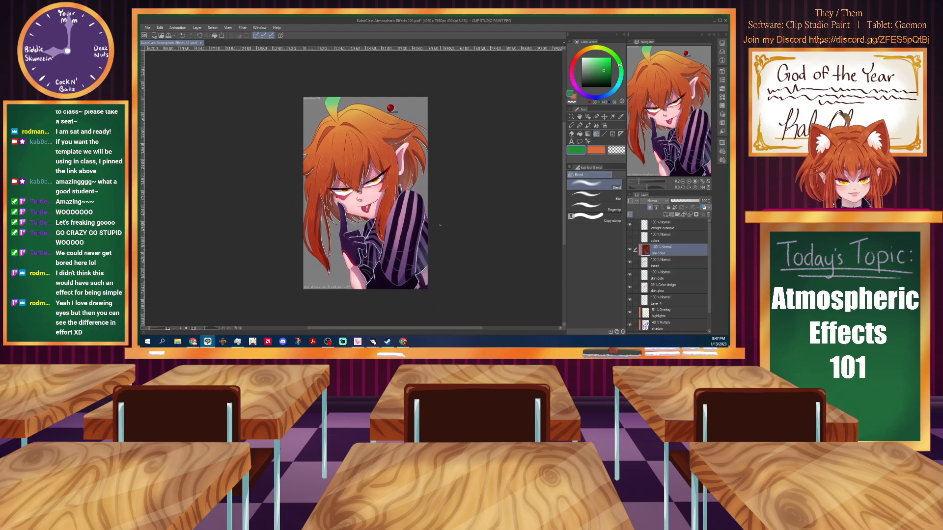
pyautogui.scroll(3, 365, 185)
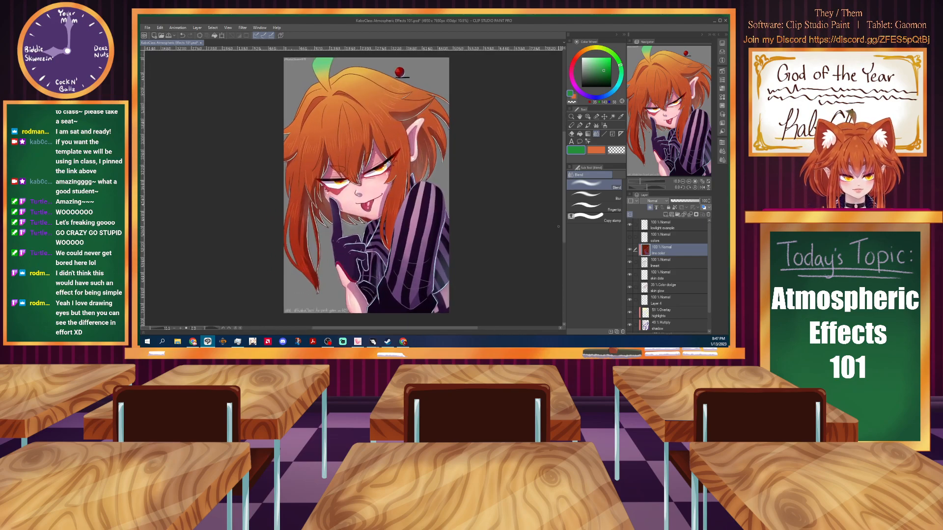
pyautogui.scroll(1, 557, 226)
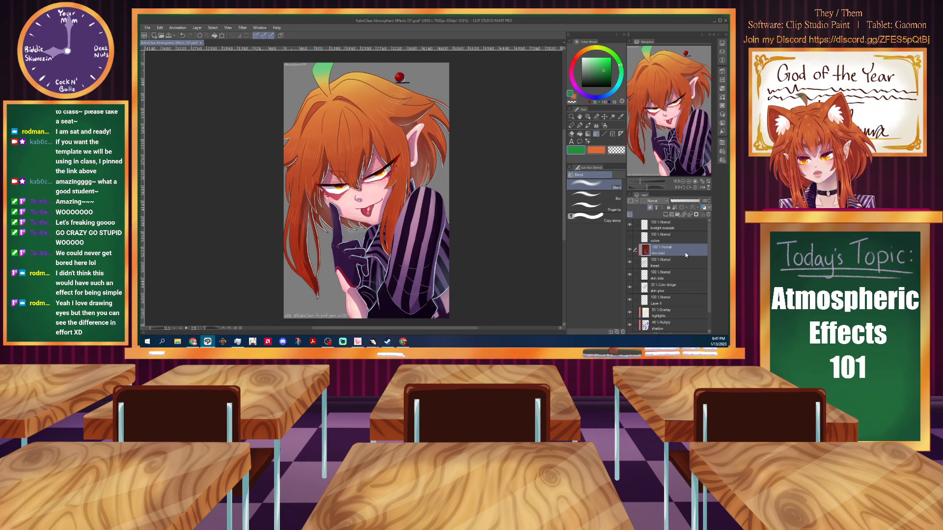
pyautogui.click(663, 216)
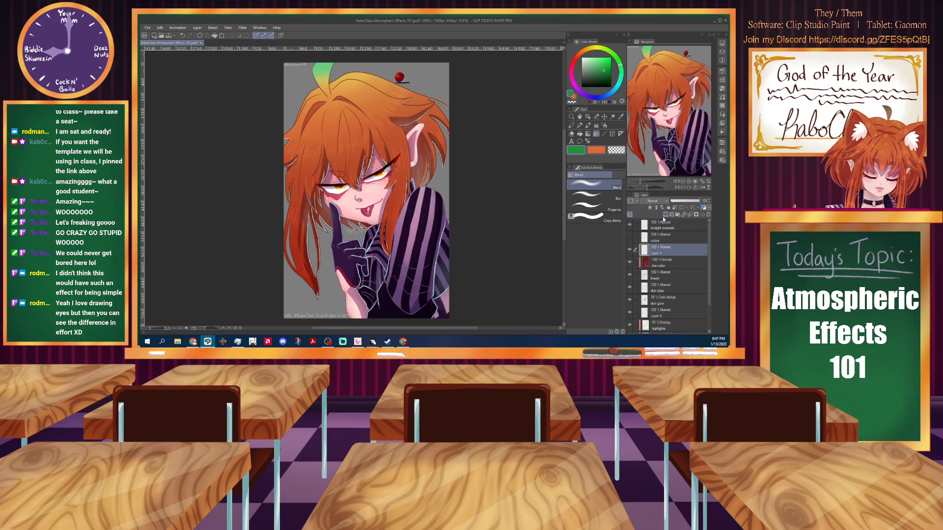
pyautogui.click(587, 136)
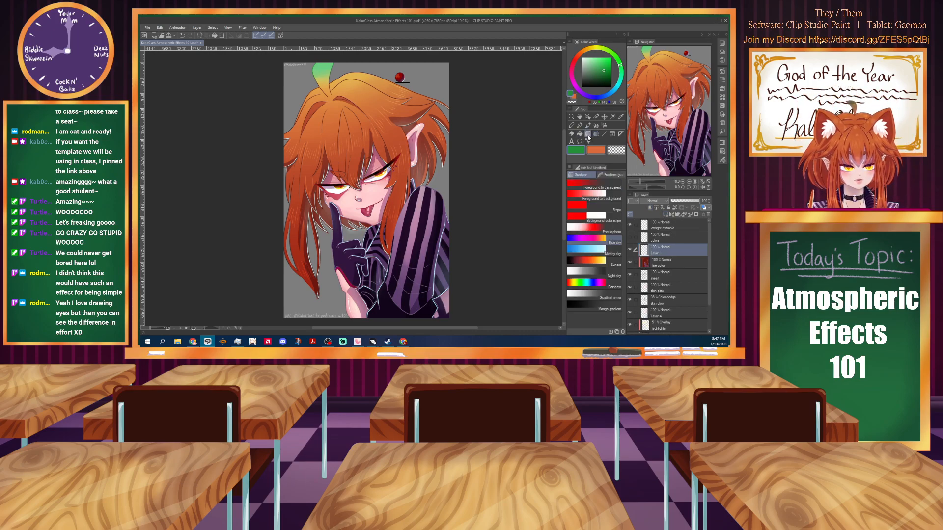
pyautogui.click(585, 241)
pyautogui.moveTo(366, 320); pyautogui.dragTo(367, 59)
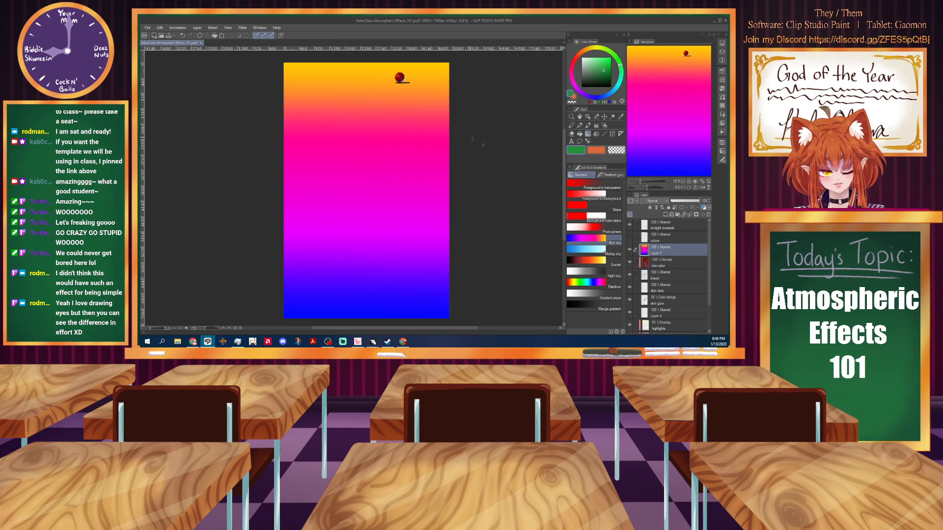
# Hide the example layer with the red ball and set the gradient layer to Overlay at a low opacity.
pyautogui.click(629, 224)
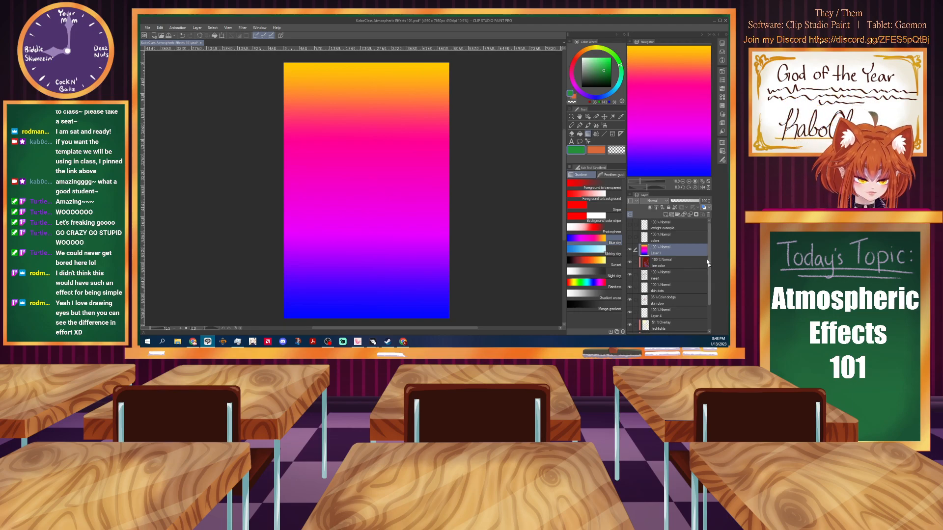
pyautogui.click(655, 201)
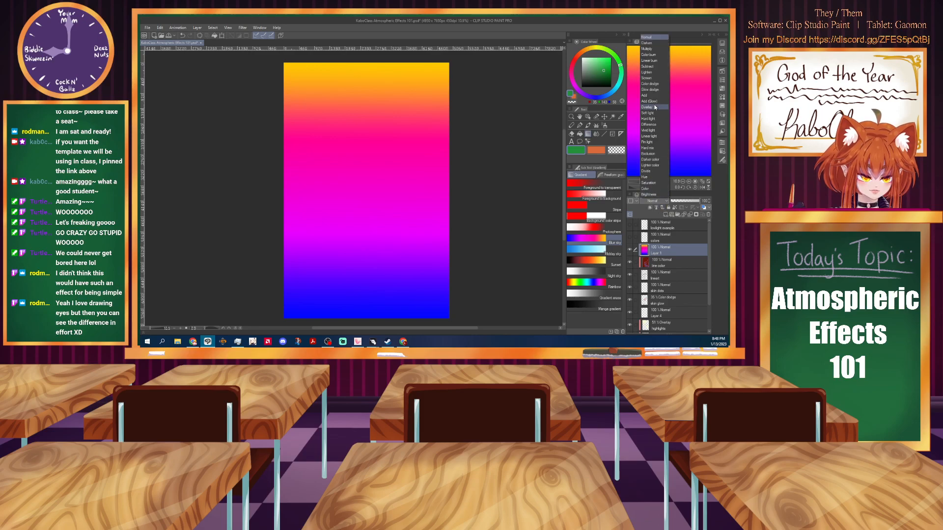
pyautogui.click(655, 107)
pyautogui.click(672, 201)
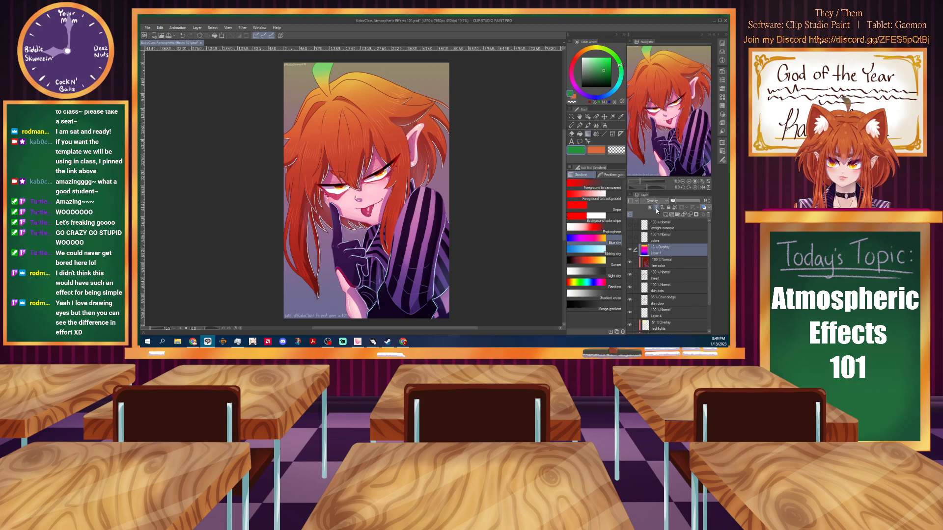
# Hide the gradient layer and paint the lower part of a new layer bright blue with the Turnip pen.
pyautogui.click(630, 250)
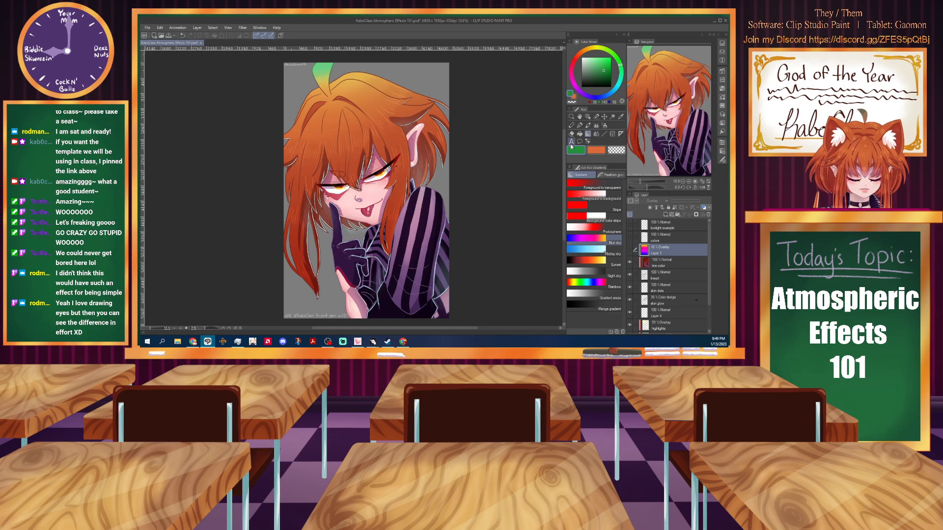
pyautogui.click(598, 98)
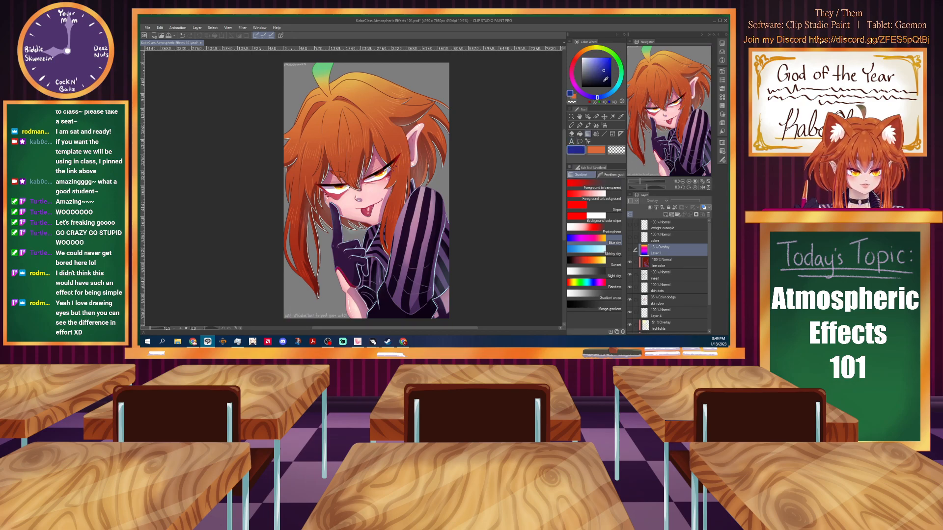
pyautogui.click(610, 58)
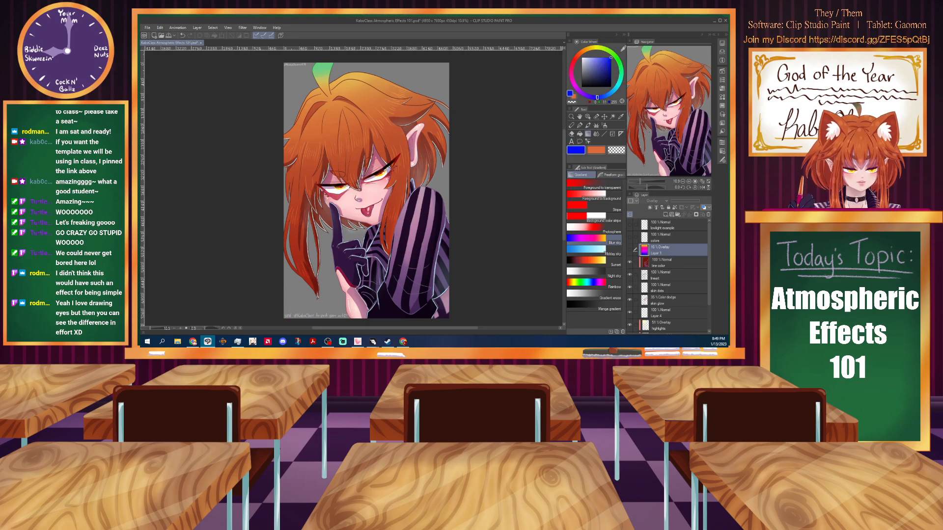
pyautogui.click(579, 125)
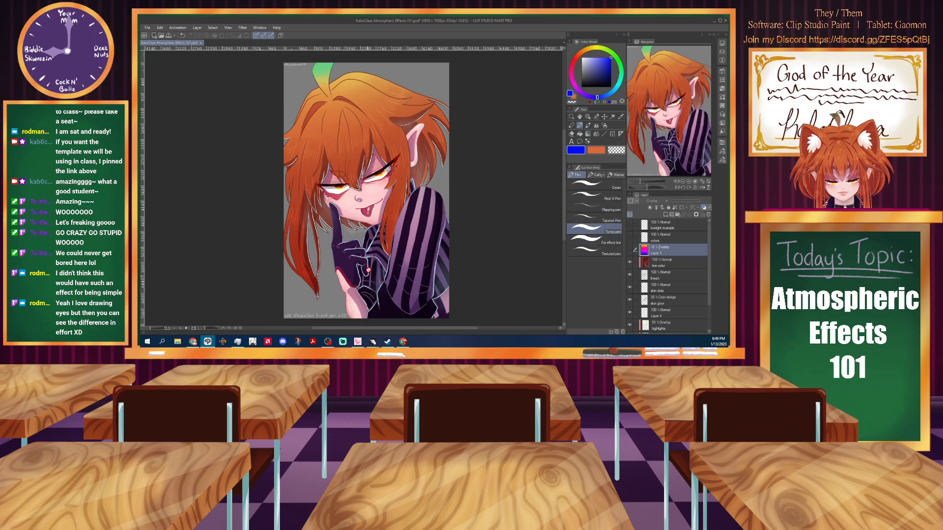
pyautogui.click(664, 215)
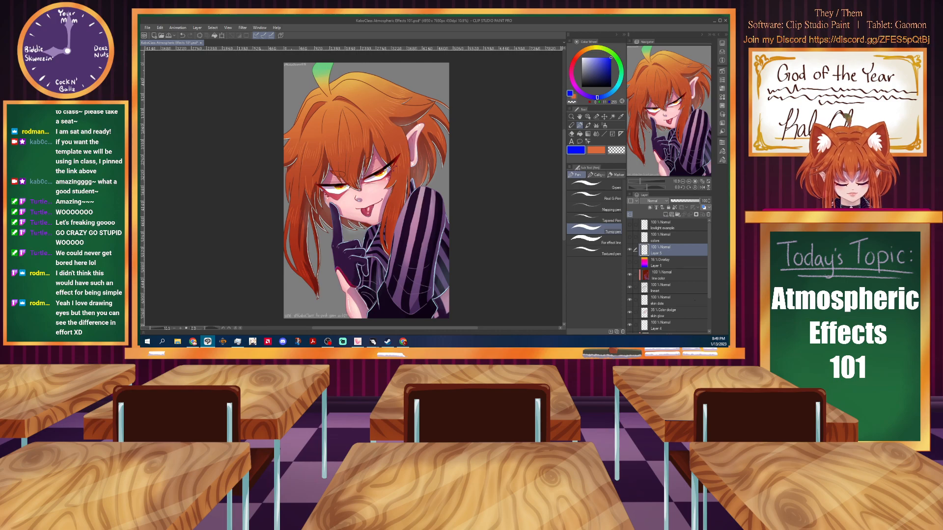
pyautogui.moveTo(454, 311)
pyautogui.mouseDown()
pyautogui.moveTo(332, 309)
pyautogui.moveTo(460, 297)
pyautogui.moveTo(247, 293)
pyautogui.moveTo(468, 284)
pyautogui.moveTo(237, 278)
pyautogui.moveTo(458, 281)
pyautogui.moveTo(237, 275)
pyautogui.moveTo(464, 269)
pyautogui.moveTo(314, 260)
pyautogui.moveTo(360, 246)
pyautogui.mouseUp()
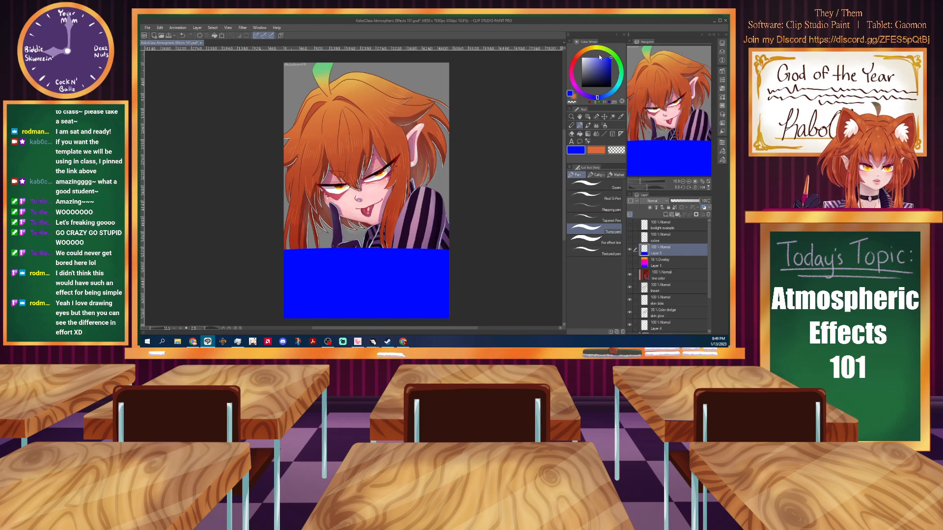
# Paint the upper third of the canvas bright yellow and fill the middle band with hot pink on the same layer.
pyautogui.click(595, 50)
pyautogui.moveTo(471, 64)
pyautogui.mouseDown()
pyautogui.moveTo(397, 62)
pyautogui.moveTo(332, 85)
pyautogui.moveTo(459, 109)
pyautogui.moveTo(243, 120)
pyautogui.moveTo(473, 126)
pyautogui.moveTo(318, 133)
pyautogui.moveTo(447, 144)
pyautogui.mouseUp()
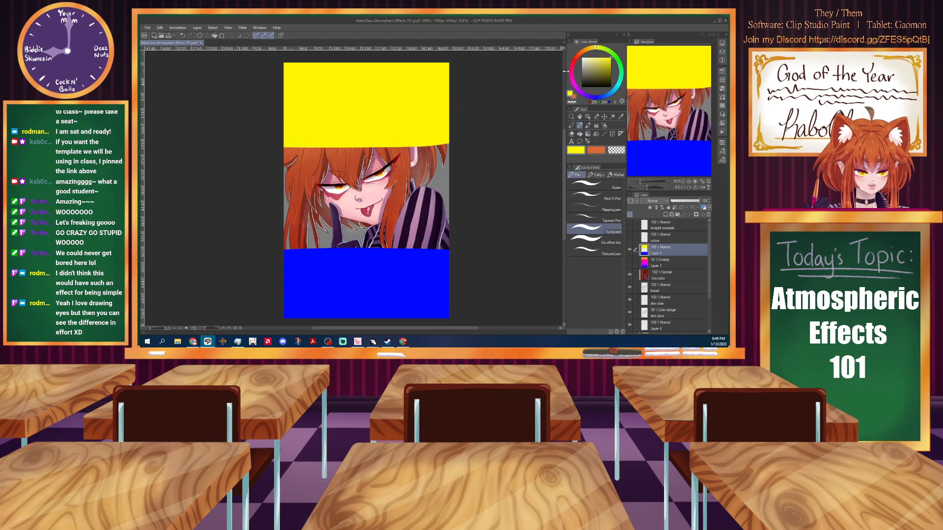
pyautogui.click(571, 72)
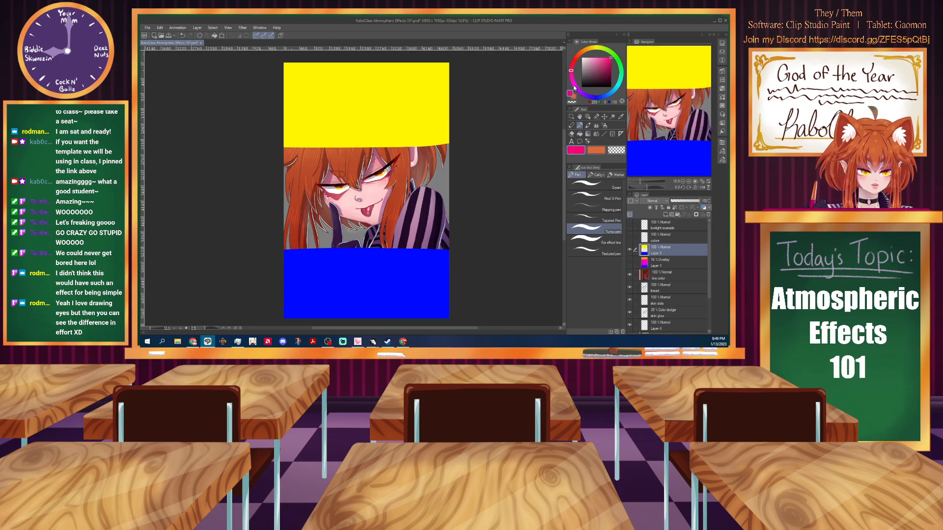
pyautogui.moveTo(472, 152)
pyautogui.mouseDown()
pyautogui.moveTo(288, 160)
pyautogui.moveTo(358, 182)
pyautogui.moveTo(309, 212)
pyautogui.moveTo(433, 240)
pyautogui.moveTo(290, 251)
pyautogui.mouseUp()
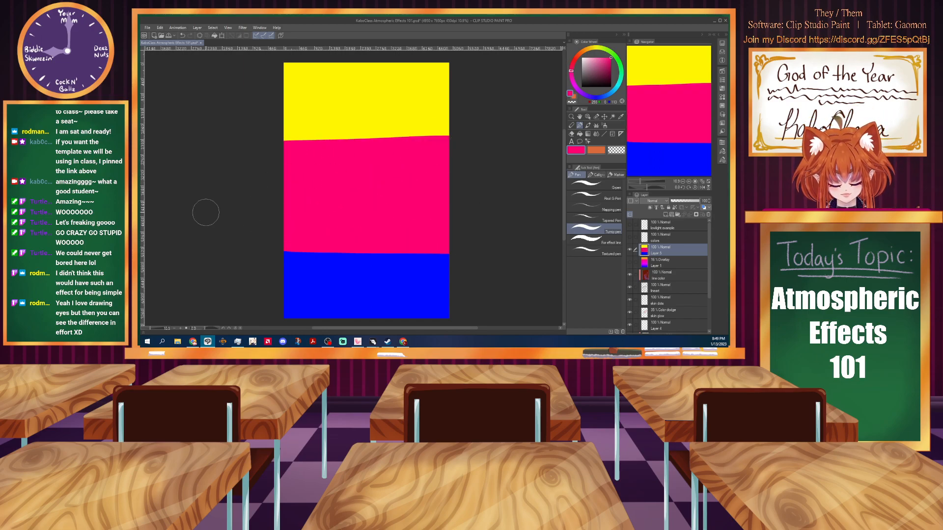
# Blend the border between the yellow and pink bands into a smooth transition with a much larger Blend brush.
pyautogui.click(596, 134)
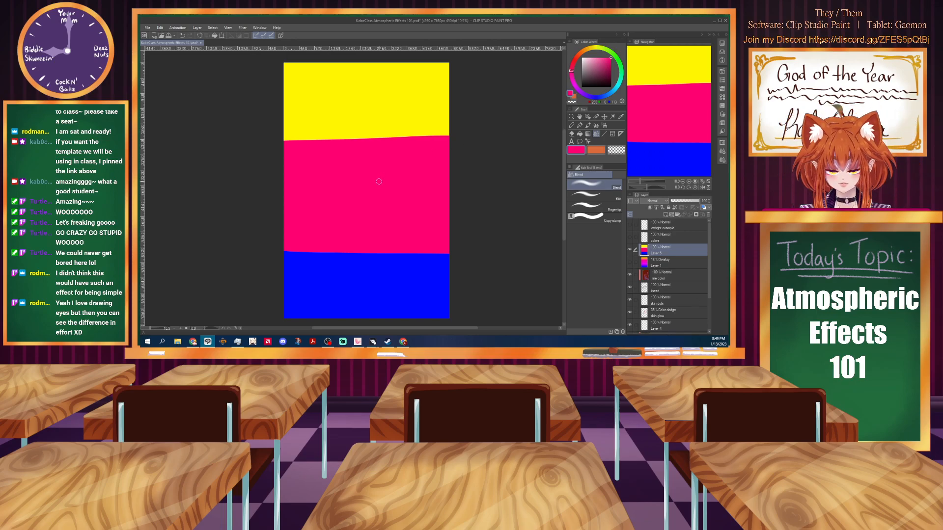
pyautogui.press(']')
pyautogui.press(']')
pyautogui.press(']')
pyautogui.press(']')
pyautogui.press(']')
pyautogui.press(']')
pyautogui.press(']')
pyautogui.press(']')
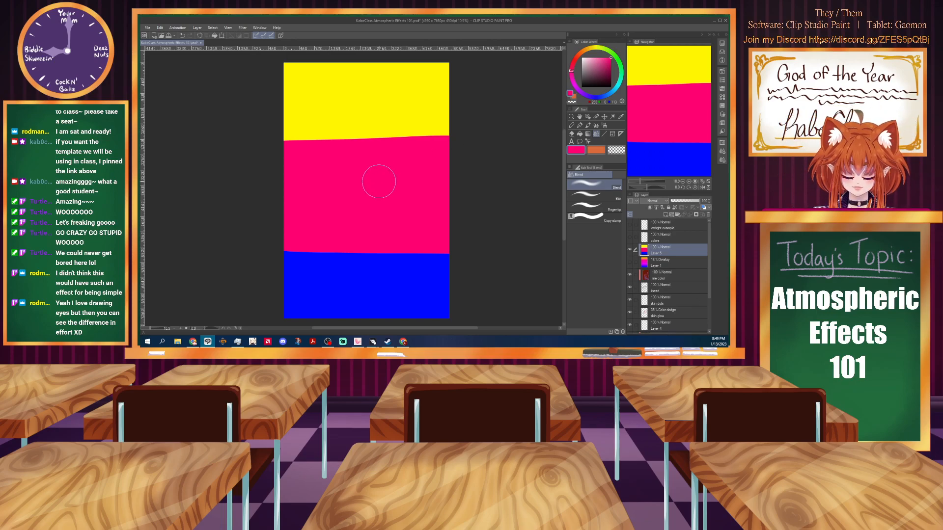
pyautogui.moveTo(464, 139)
pyautogui.mouseDown()
pyautogui.moveTo(314, 142)
pyautogui.moveTo(445, 143)
pyautogui.mouseUp()
pyautogui.moveTo(502, 136)
pyautogui.mouseDown()
pyautogui.moveTo(389, 147)
pyautogui.moveTo(458, 139)
pyautogui.moveTo(307, 140)
pyautogui.moveTo(494, 141)
pyautogui.moveTo(434, 127)
pyautogui.moveTo(326, 128)
pyautogui.moveTo(287, 113)
pyautogui.moveTo(484, 110)
pyautogui.moveTo(378, 93)
pyautogui.moveTo(315, 92)
pyautogui.moveTo(265, 127)
pyautogui.moveTo(451, 126)
pyautogui.moveTo(270, 150)
pyautogui.moveTo(473, 165)
pyautogui.moveTo(446, 161)
pyautogui.mouseUp()
pyautogui.moveTo(322, 161); pyautogui.dragTo(287, 165)
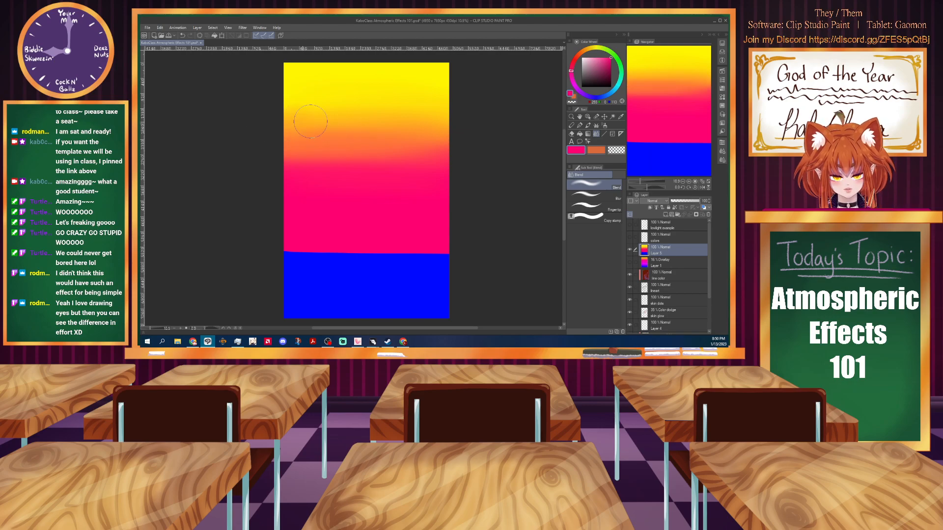
# Blend the border between the pink and blue bands into a smooth transition across the canvas.
pyautogui.moveTo(262, 250); pyautogui.dragTo(454, 251)
pyautogui.moveTo(231, 246); pyautogui.dragTo(472, 253)
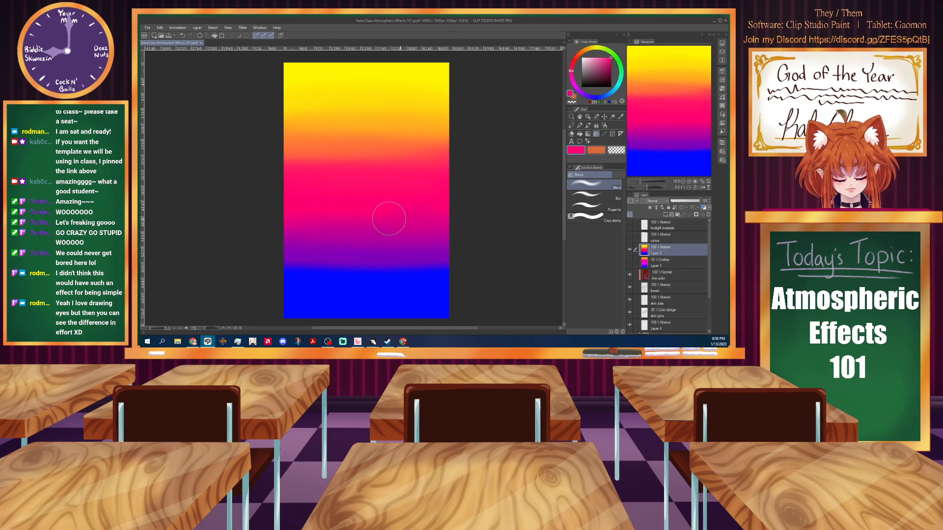
pyautogui.moveTo(227, 216)
pyautogui.mouseDown()
pyautogui.moveTo(291, 268)
pyautogui.moveTo(418, 268)
pyautogui.mouseUp()
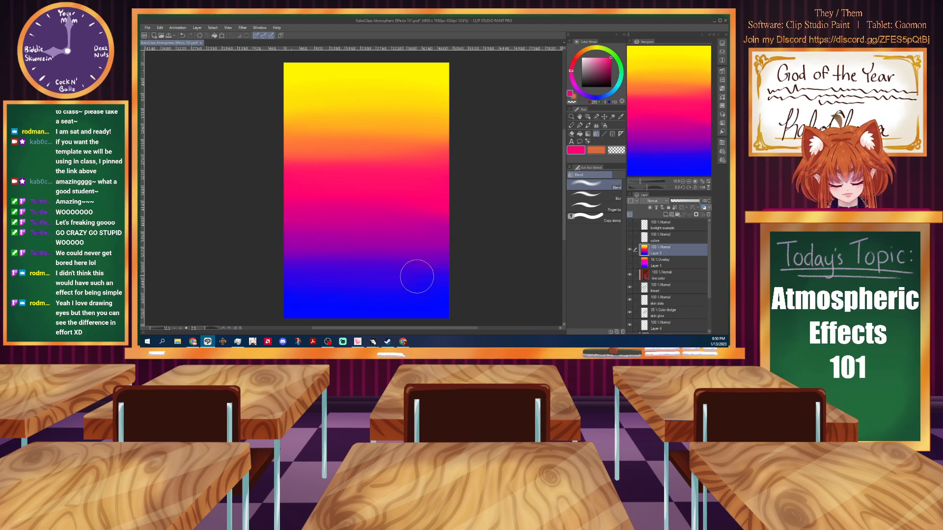
# Set the yellow-pink-blue gradient layer to Overlay and lower its opacity to about 10%.
pyautogui.click(653, 201)
pyautogui.click(655, 107)
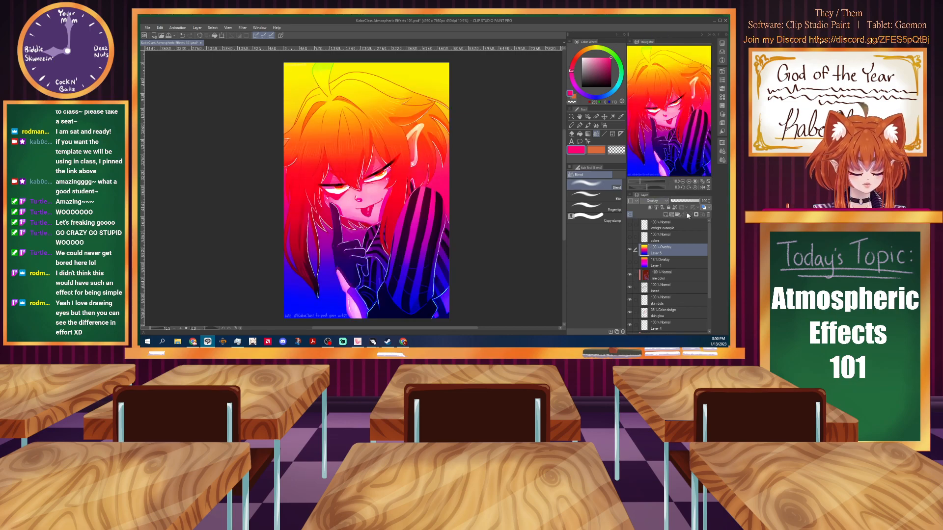
pyautogui.moveTo(678, 202); pyautogui.dragTo(675, 203)
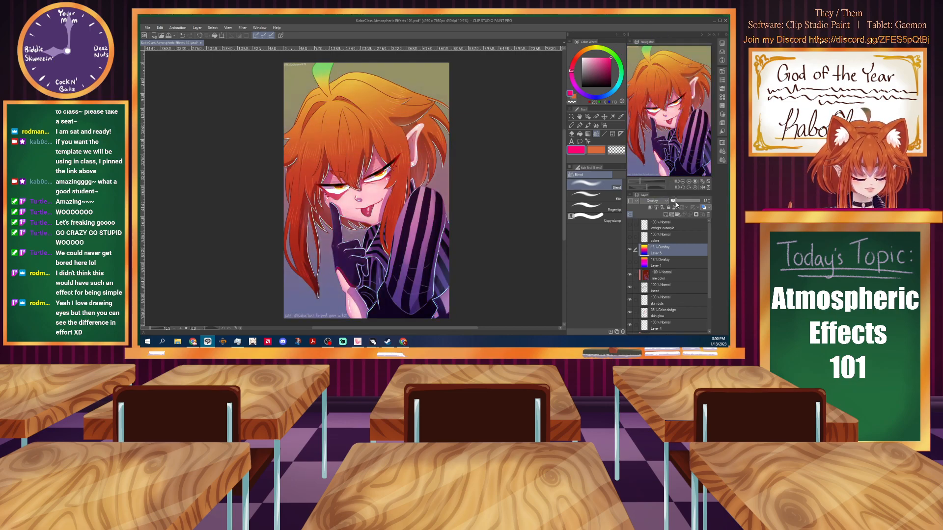
pyautogui.moveTo(676, 202); pyautogui.dragTo(677, 204)
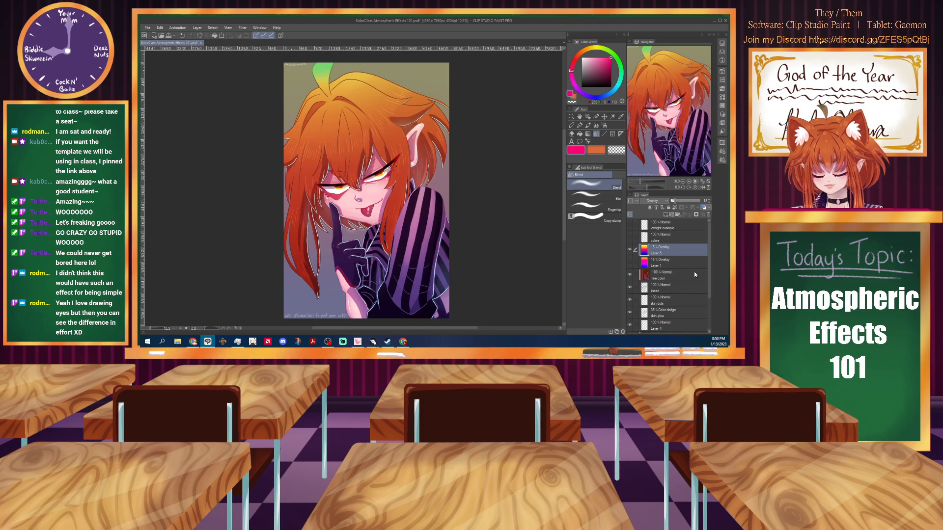
# Toggle the gradient layer's visibility repeatedly to compare the illustration with and without the overlay.
pyautogui.click(630, 250)
pyautogui.click(630, 251)
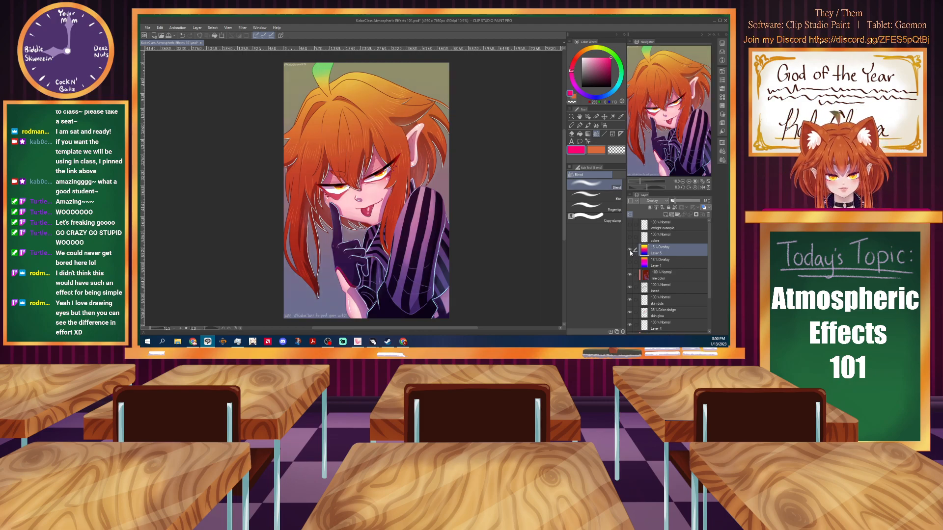
pyautogui.click(630, 251)
pyautogui.click(631, 251)
pyautogui.click(630, 251)
pyautogui.click(631, 252)
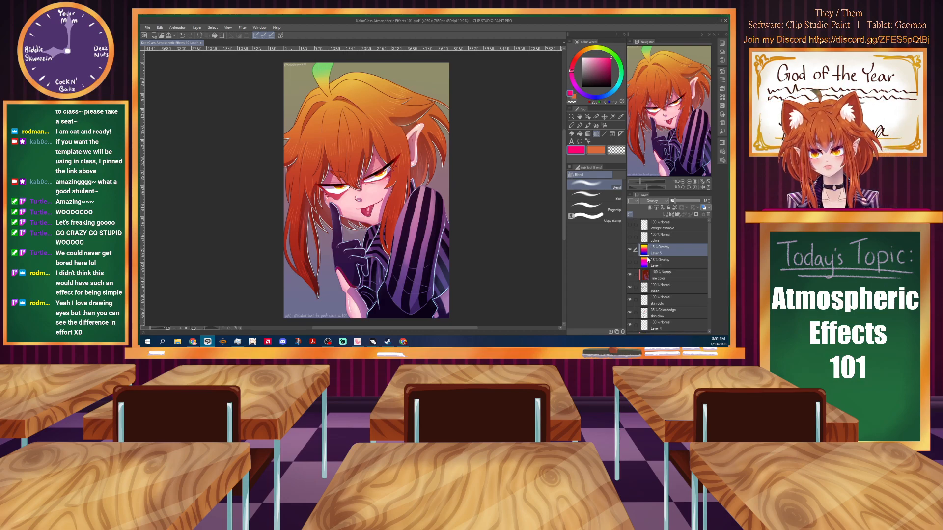
# Add a new layer above the gradient layer, and try the gradient layer in Exclusion mode at 100% opacity.
pyautogui.click(666, 215)
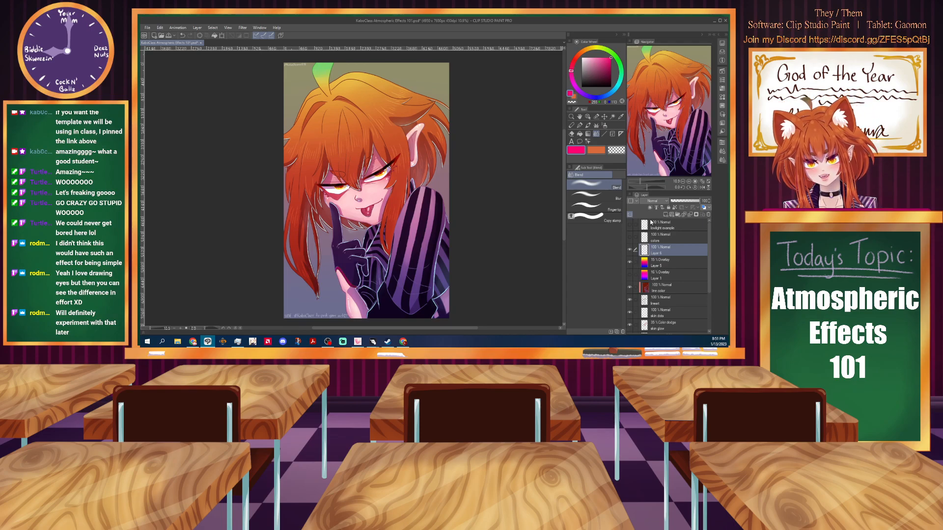
pyautogui.click(672, 264)
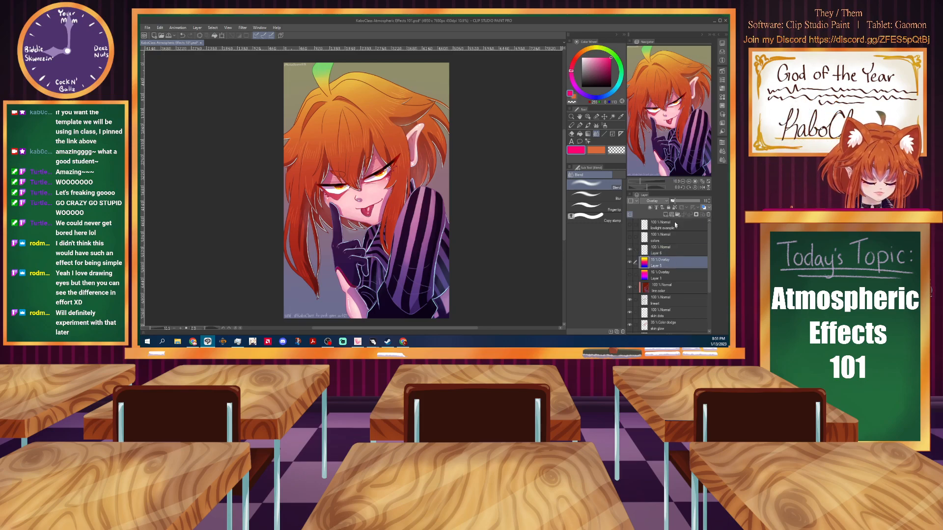
pyautogui.click(668, 202)
pyautogui.click(668, 154)
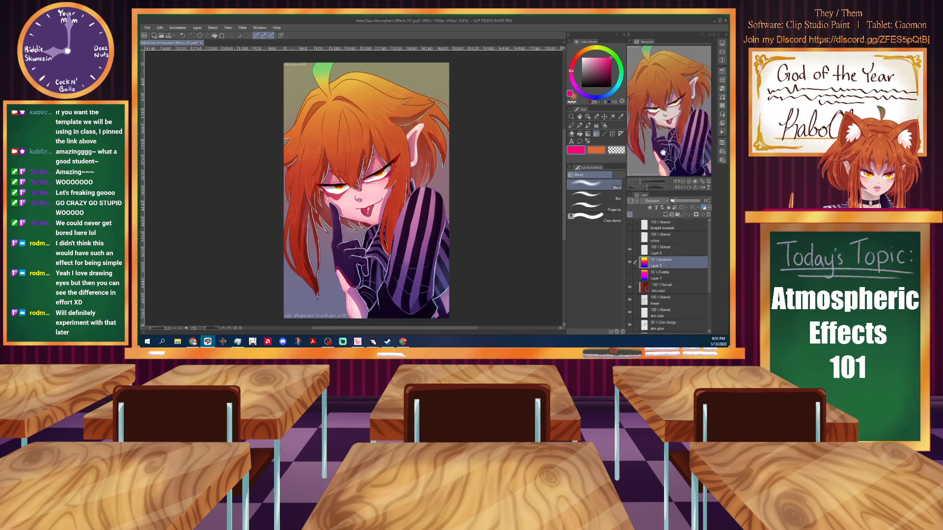
pyautogui.moveTo(680, 202); pyautogui.dragTo(700, 201)
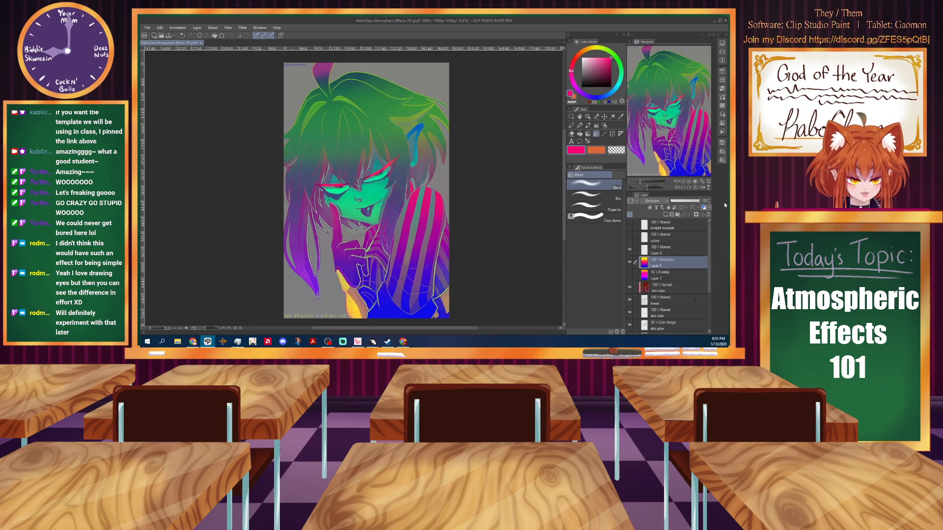
# Try the Saturation, Divide and Color burn blending modes on the gradient layer.
pyautogui.click(656, 202)
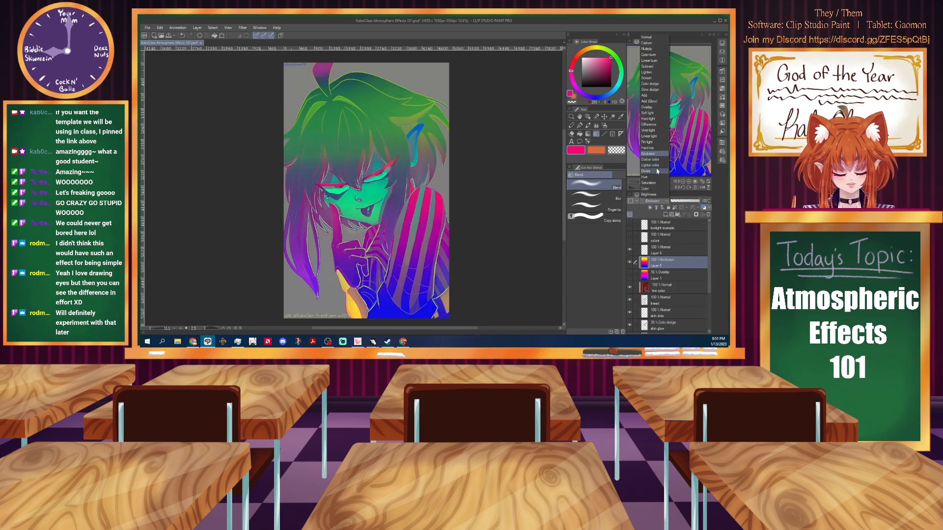
pyautogui.click(648, 182)
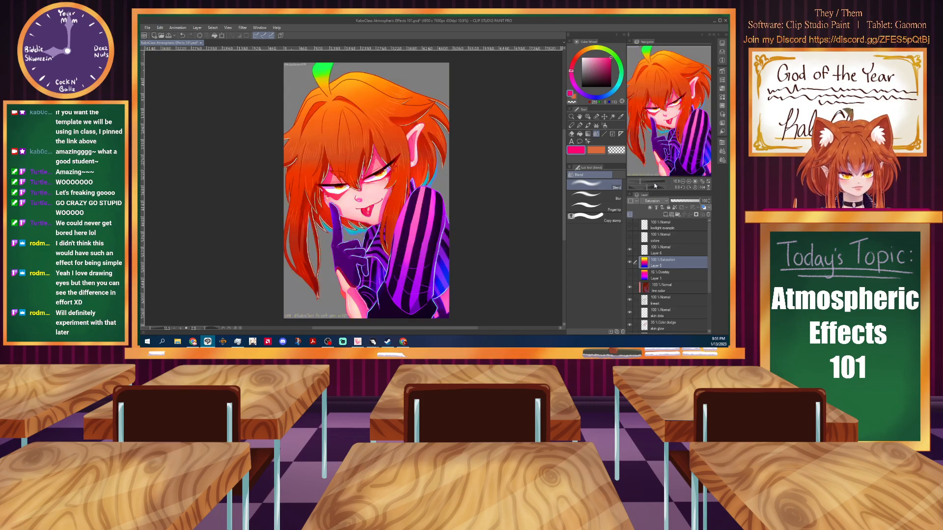
pyautogui.click(661, 201)
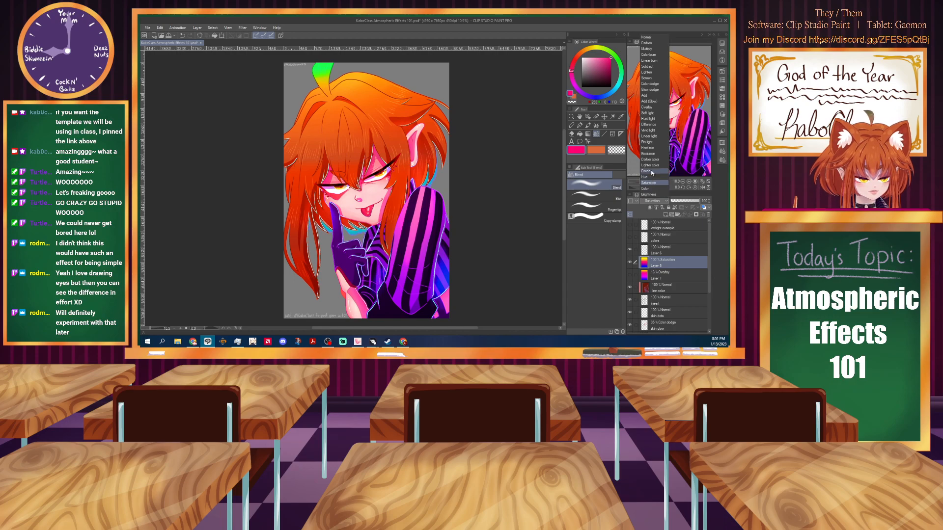
pyautogui.click(651, 171)
pyautogui.click(659, 201)
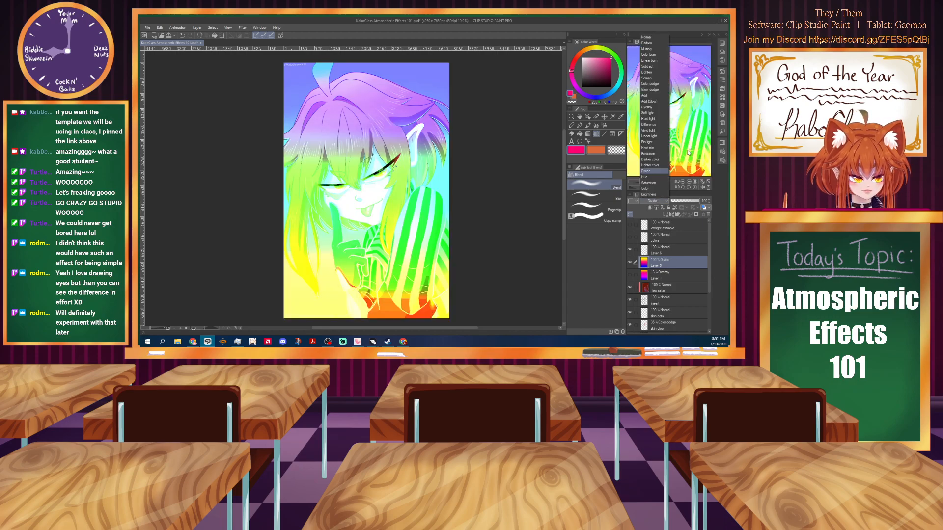
pyautogui.click(661, 58)
# Try the Glow dodge and Difference blending modes on the gradient layer.
pyautogui.click(658, 201)
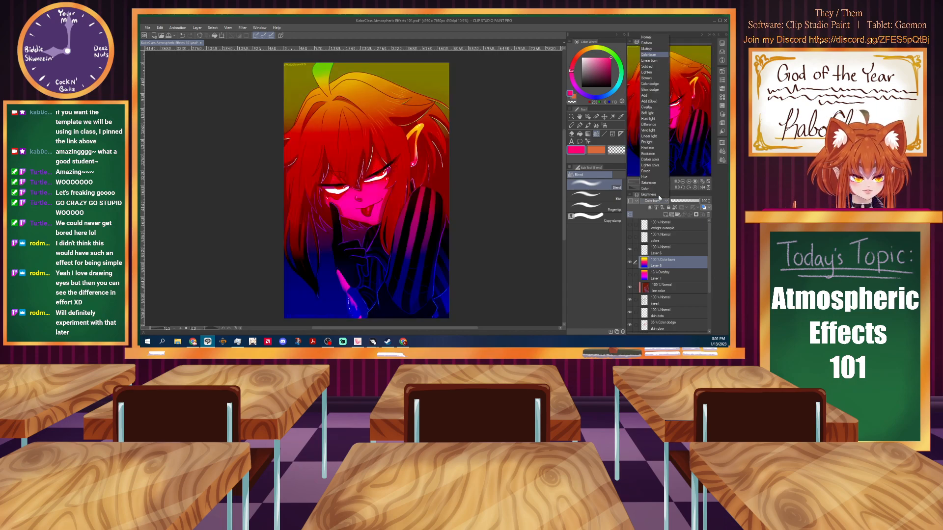
pyautogui.click(658, 90)
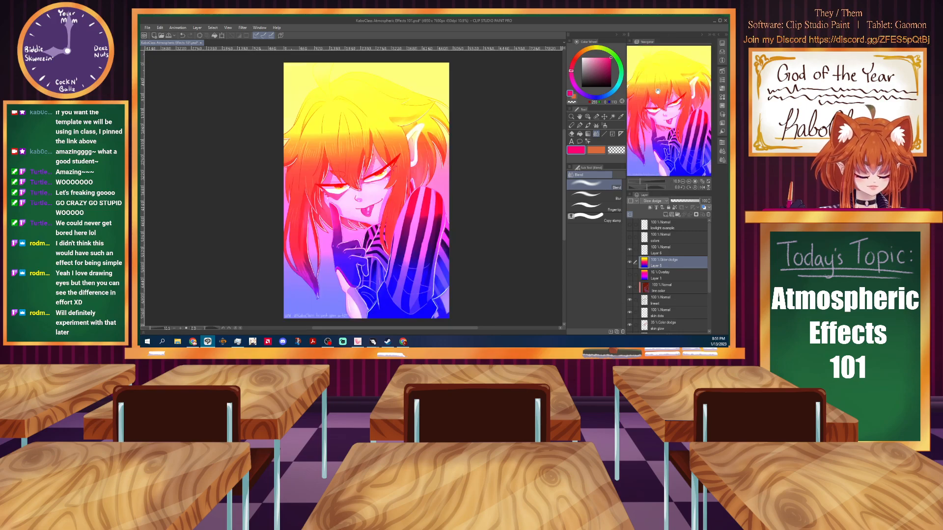
pyautogui.click(658, 203)
pyautogui.click(657, 204)
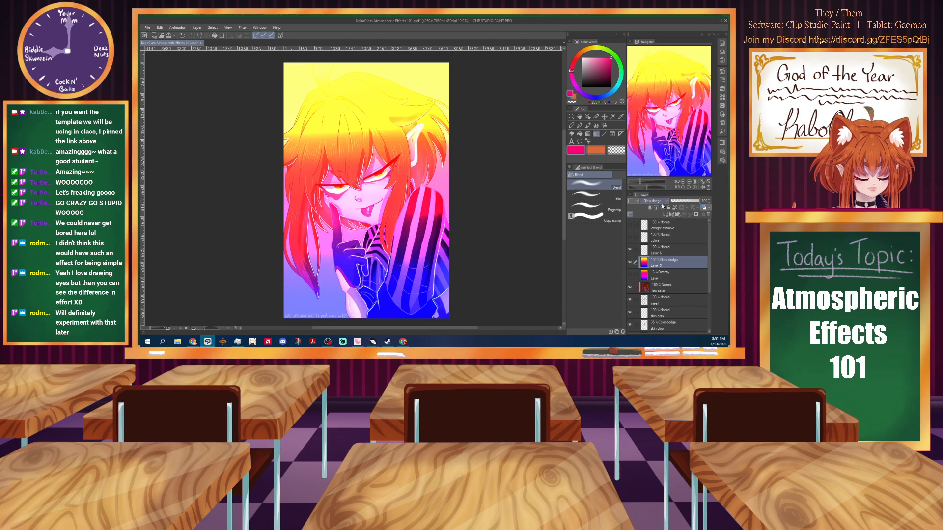
pyautogui.click(657, 201)
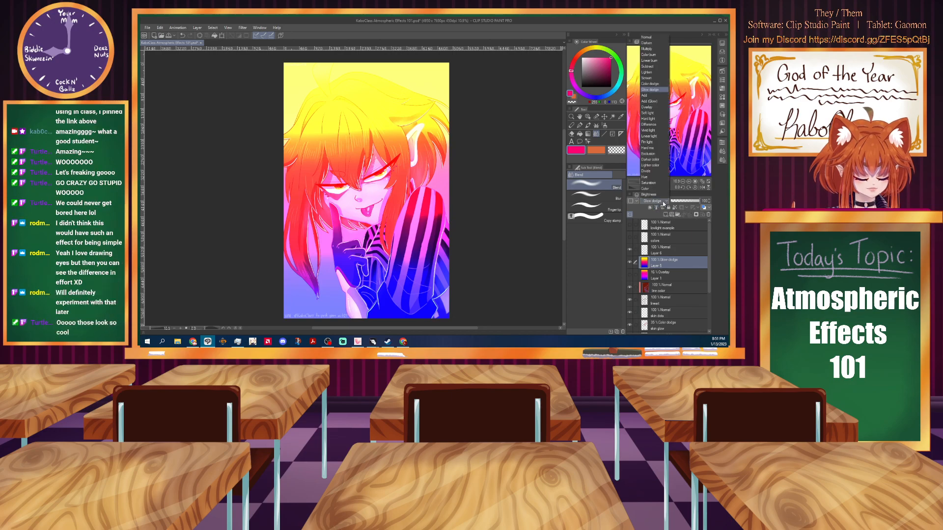
pyautogui.click(659, 124)
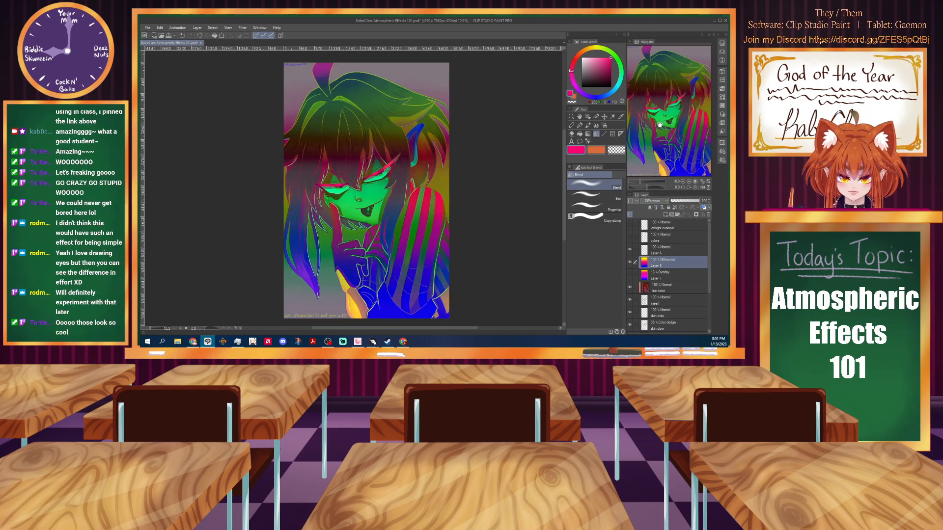
# Return the gradient layer to Overlay mode and reduce its opacity to about 10%.
pyautogui.click(665, 201)
pyautogui.click(655, 107)
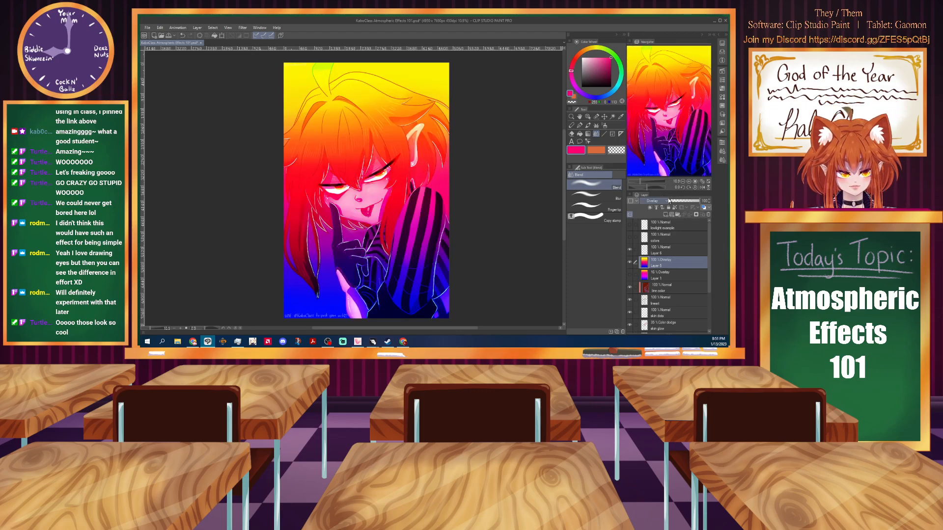
pyautogui.click(674, 201)
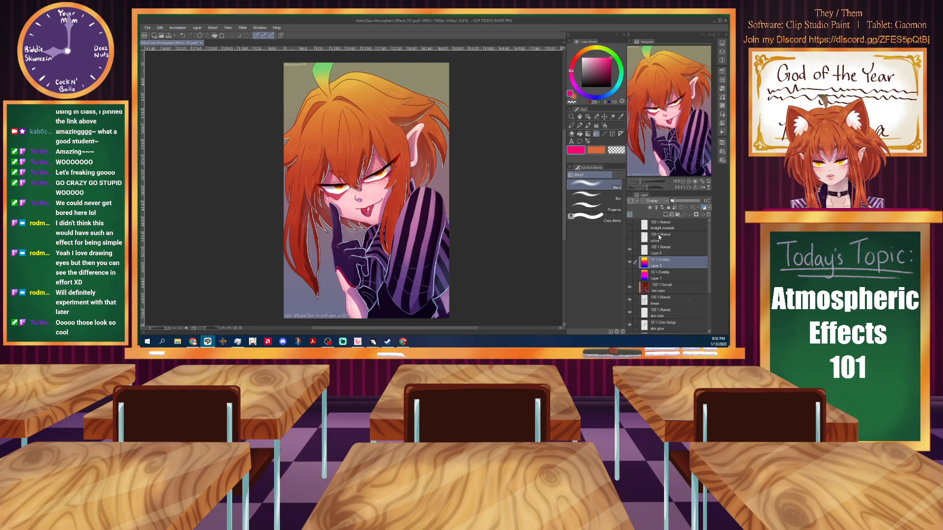
# Paint a solid white cloud band across the character's lower arm on the new empty layer with the Turnip pen.
pyautogui.click(670, 252)
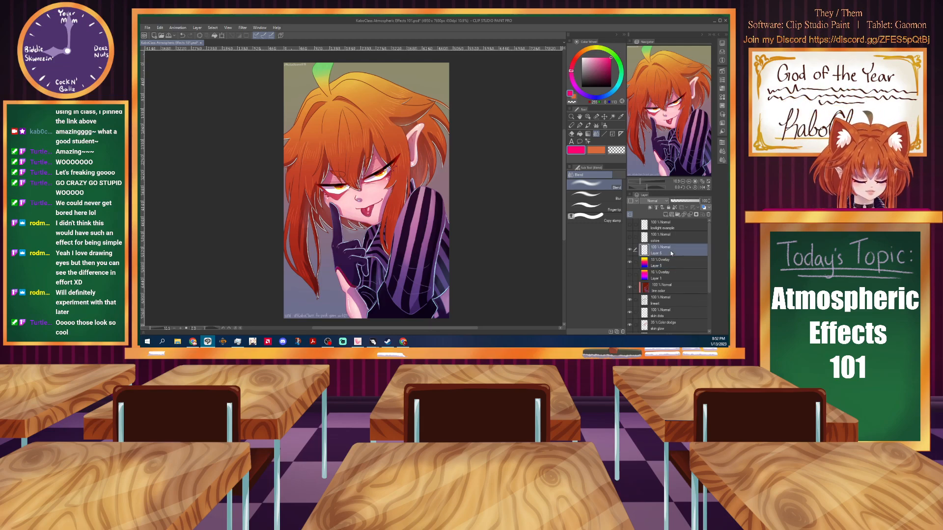
pyautogui.click(583, 58)
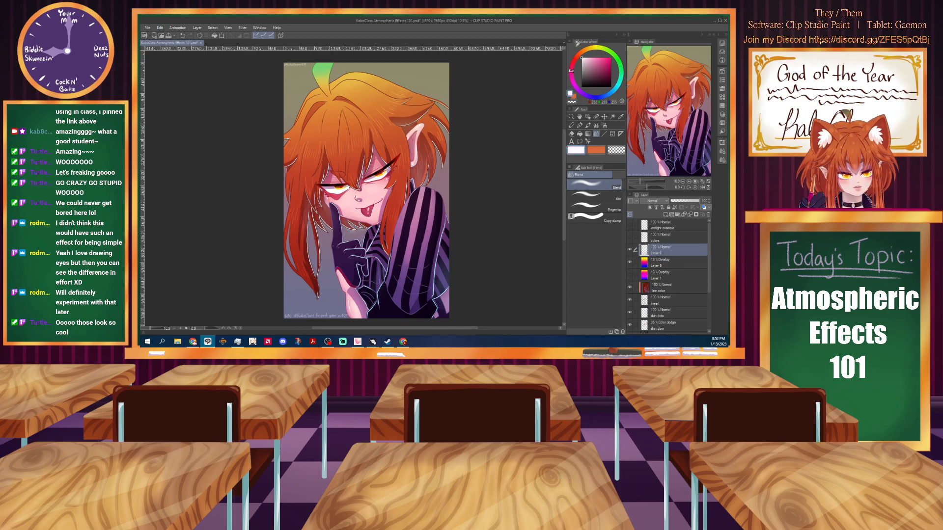
pyautogui.click(580, 125)
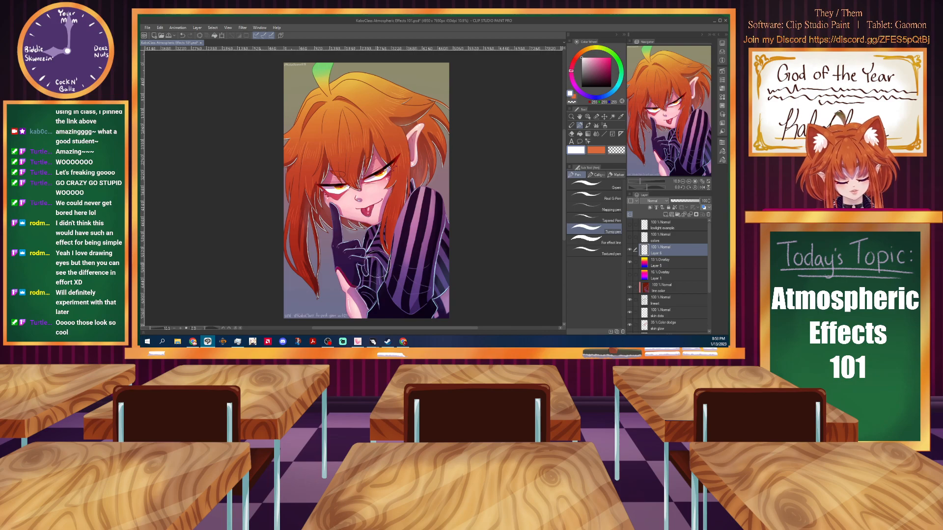
pyautogui.moveTo(377, 265)
pyautogui.mouseDown()
pyautogui.moveTo(411, 274)
pyautogui.moveTo(368, 272)
pyautogui.moveTo(424, 271)
pyautogui.moveTo(365, 271)
pyautogui.moveTo(360, 262)
pyautogui.moveTo(443, 264)
pyautogui.moveTo(365, 263)
pyautogui.mouseUp()
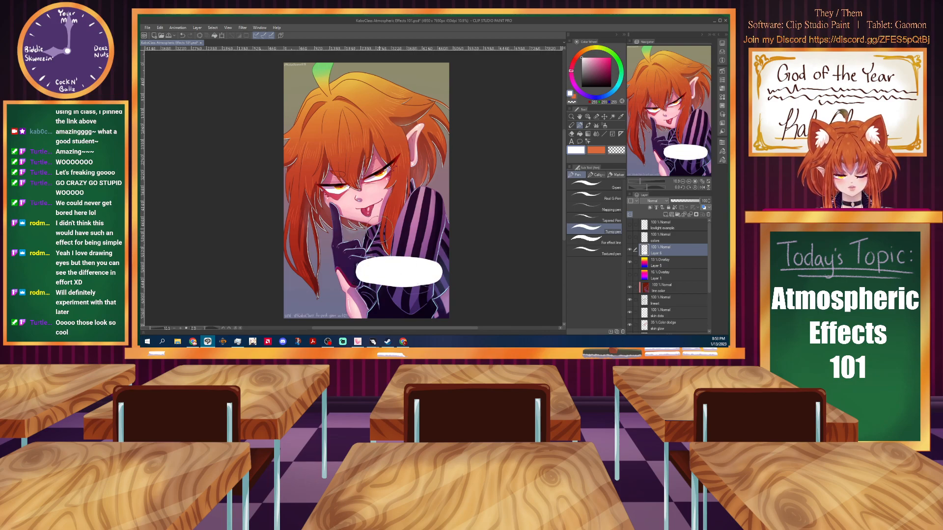
pyautogui.moveTo(331, 142)
pyautogui.mouseDown()
pyautogui.moveTo(334, 110)
pyautogui.moveTo(354, 118)
pyautogui.moveTo(365, 87)
pyautogui.moveTo(423, 88)
pyautogui.moveTo(424, 135)
pyautogui.moveTo(334, 143)
pyautogui.moveTo(340, 124)
pyautogui.moveTo(362, 113)
pyautogui.moveTo(415, 127)
pyautogui.moveTo(356, 140)
pyautogui.mouseUp()
pyautogui.moveTo(406, 199)
pyautogui.mouseDown()
pyautogui.moveTo(356, 206)
pyautogui.moveTo(415, 203)
pyautogui.mouseUp()
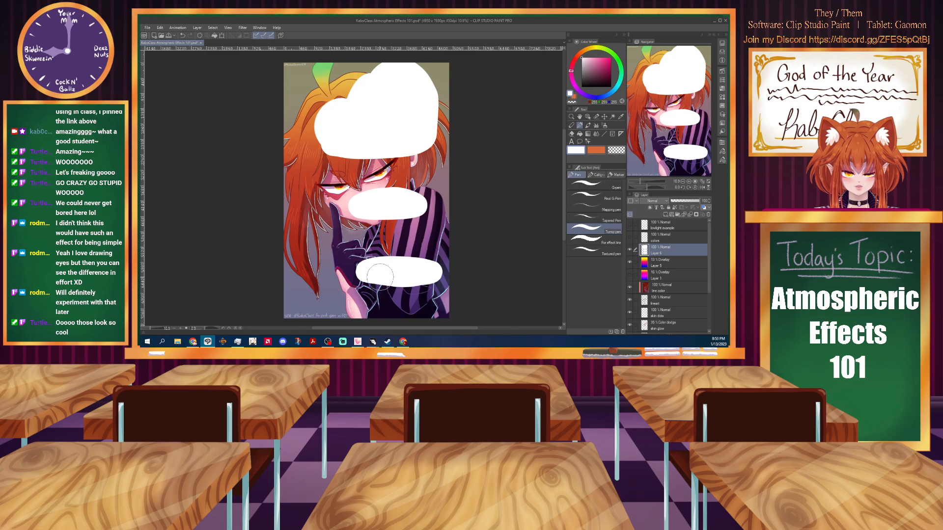
pyautogui.hotkey('ctrl', 'z')
pyautogui.hotkey('ctrl', 'z')
pyautogui.hotkey('ctrl', 'z')
pyautogui.hotkey('ctrl', 'z')
pyautogui.hotkey('ctrl', 'z')
pyautogui.hotkey('ctrl', 'z')
pyautogui.hotkey('ctrl', 'z')
pyautogui.hotkey('ctrl', 'z')
pyautogui.hotkey('ctrl', 'z')
pyautogui.hotkey('ctrl', 'z')
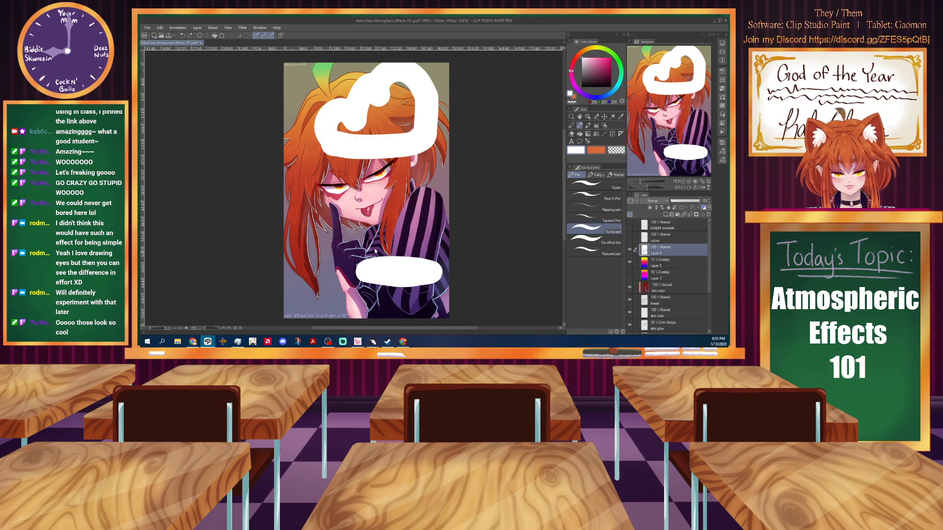
# Paint more white cloud shapes above the arm band, over the hair, and at both side edges of the canvas.
pyautogui.moveTo(373, 236); pyautogui.dragTo(358, 243)
pyautogui.moveTo(363, 245)
pyautogui.mouseDown()
pyautogui.moveTo(367, 270)
pyautogui.moveTo(374, 261)
pyautogui.moveTo(428, 270)
pyautogui.moveTo(378, 275)
pyautogui.moveTo(364, 245)
pyautogui.mouseUp()
pyautogui.moveTo(413, 104)
pyautogui.mouseDown()
pyautogui.moveTo(416, 123)
pyautogui.moveTo(341, 124)
pyautogui.moveTo(412, 125)
pyautogui.moveTo(364, 123)
pyautogui.mouseUp()
pyautogui.moveTo(406, 89)
pyautogui.mouseDown()
pyautogui.moveTo(381, 87)
pyautogui.moveTo(418, 91)
pyautogui.mouseUp()
pyautogui.moveTo(446, 154); pyautogui.dragTo(438, 153)
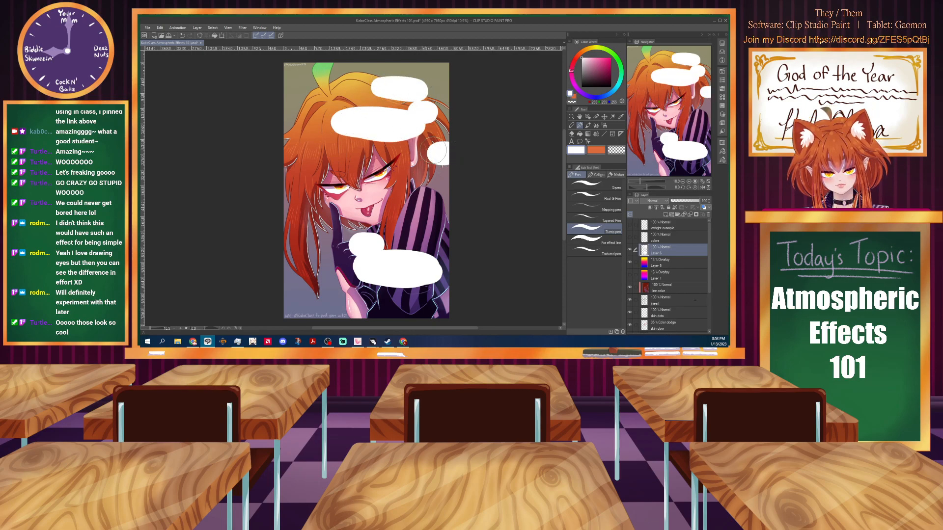
pyautogui.moveTo(282, 212); pyautogui.dragTo(295, 214)
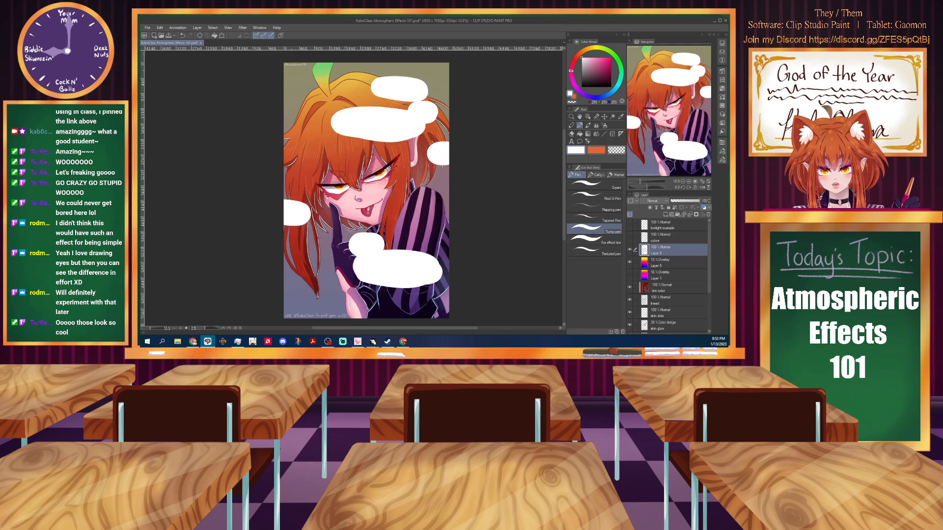
# Apply a Gaussian blur to the white cloud shapes and lower their layer's opacity to about 40%.
pyautogui.click(242, 27)
pyautogui.moveTo(254, 39)
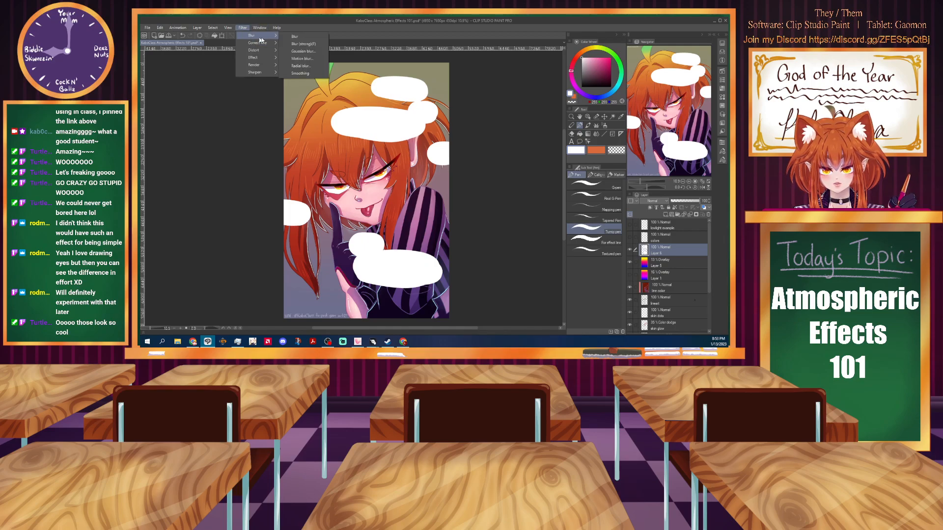
pyautogui.click(317, 52)
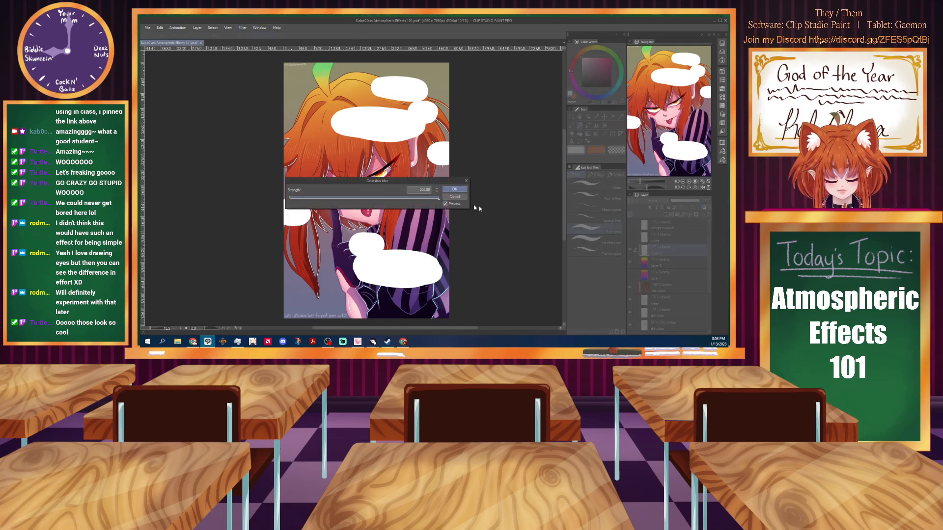
pyautogui.click(454, 189)
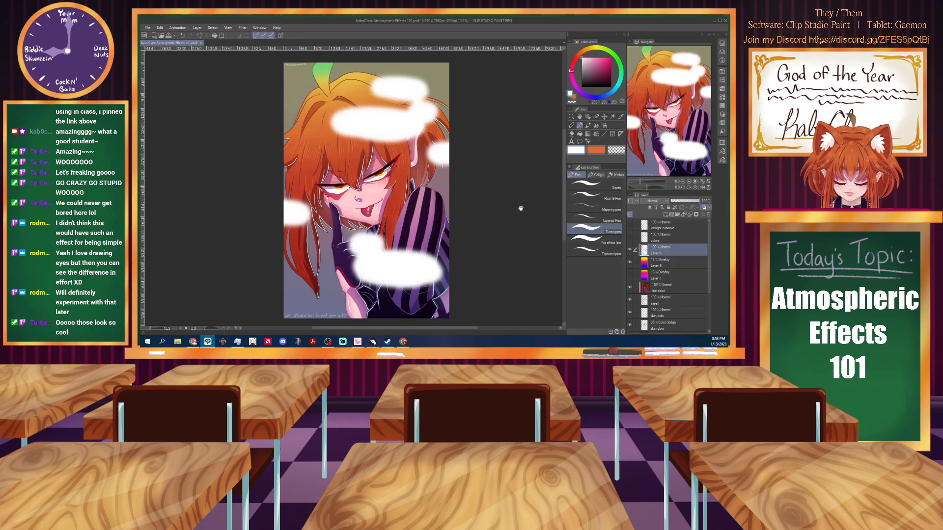
pyautogui.click(684, 201)
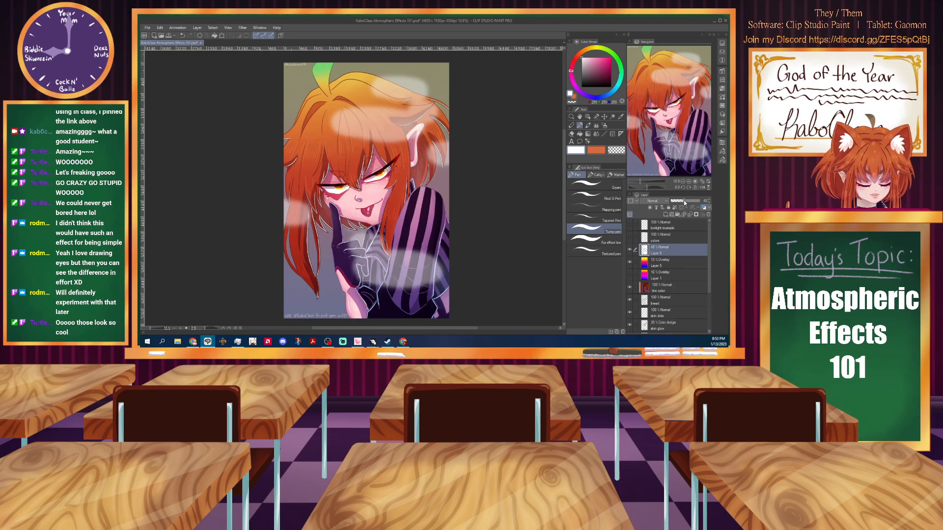
pyautogui.click(682, 202)
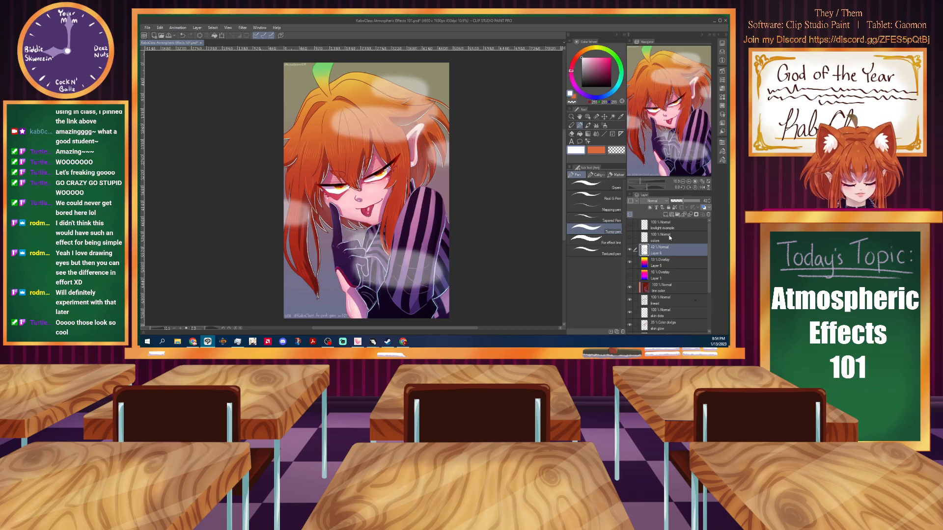
# Add a new layer above the blurred clouds and outline the cloud shapes with thin white G-pen lines.
pyautogui.click(667, 216)
pyautogui.click(600, 184)
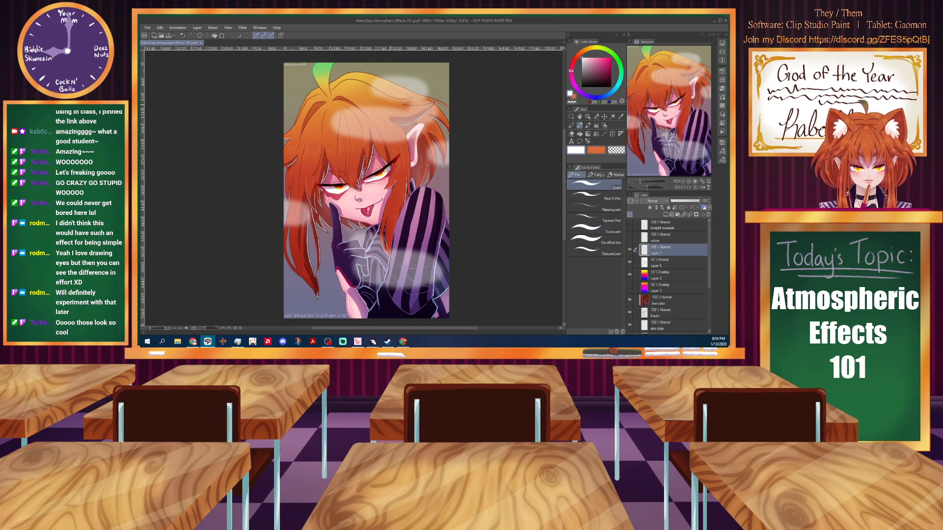
pyautogui.moveTo(406, 112)
pyautogui.mouseDown()
pyautogui.moveTo(330, 115)
pyautogui.moveTo(389, 111)
pyautogui.mouseUp()
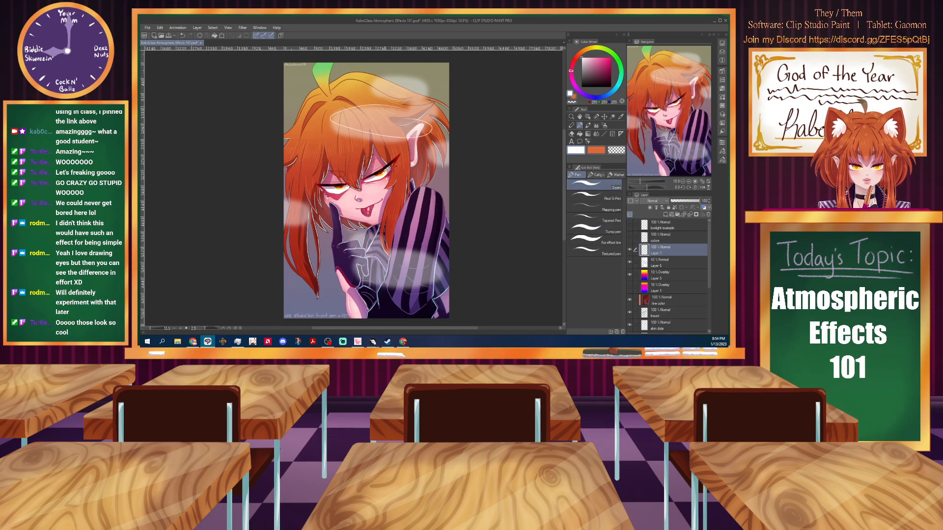
pyautogui.hotkey('ctrl', 'z')
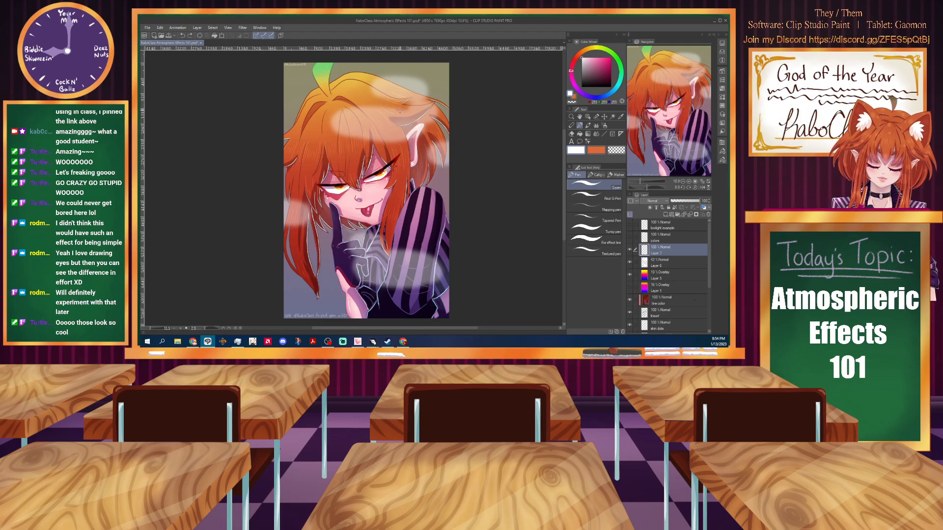
pyautogui.moveTo(391, 109)
pyautogui.mouseDown()
pyautogui.moveTo(383, 140)
pyautogui.moveTo(407, 138)
pyautogui.mouseUp()
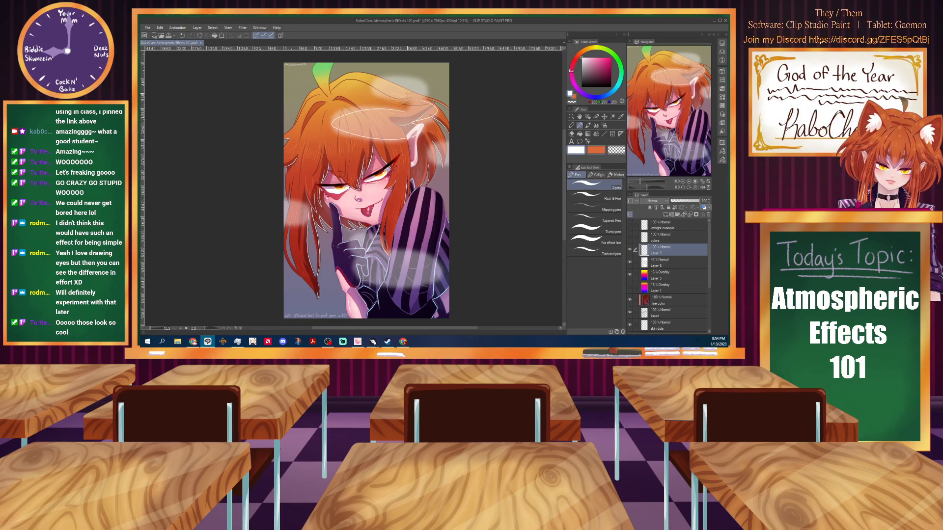
pyautogui.moveTo(426, 85)
pyautogui.mouseDown()
pyautogui.moveTo(349, 83)
pyautogui.moveTo(411, 96)
pyautogui.moveTo(373, 76)
pyautogui.moveTo(417, 98)
pyautogui.mouseUp()
pyautogui.hotkey('ctrl', 'z')
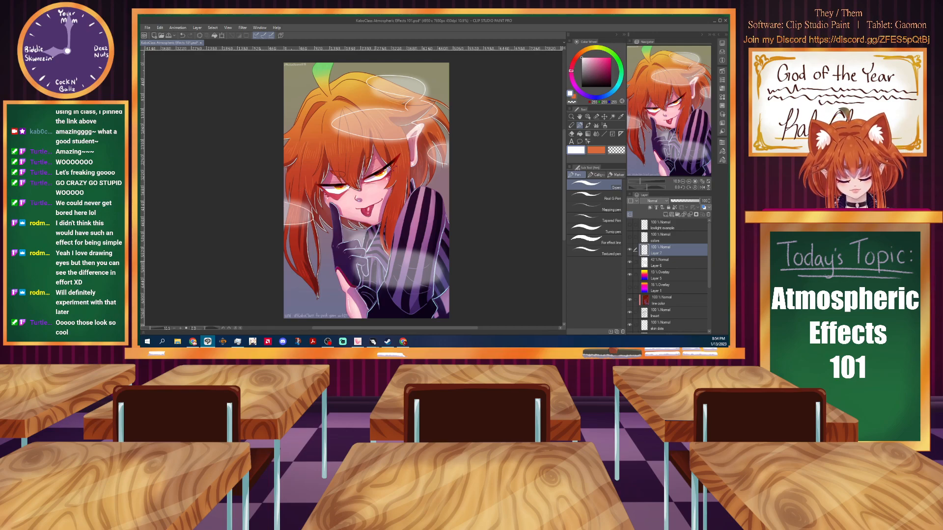
pyautogui.moveTo(364, 255)
pyautogui.mouseDown()
pyautogui.moveTo(354, 272)
pyautogui.moveTo(438, 265)
pyautogui.moveTo(349, 243)
pyautogui.mouseUp()
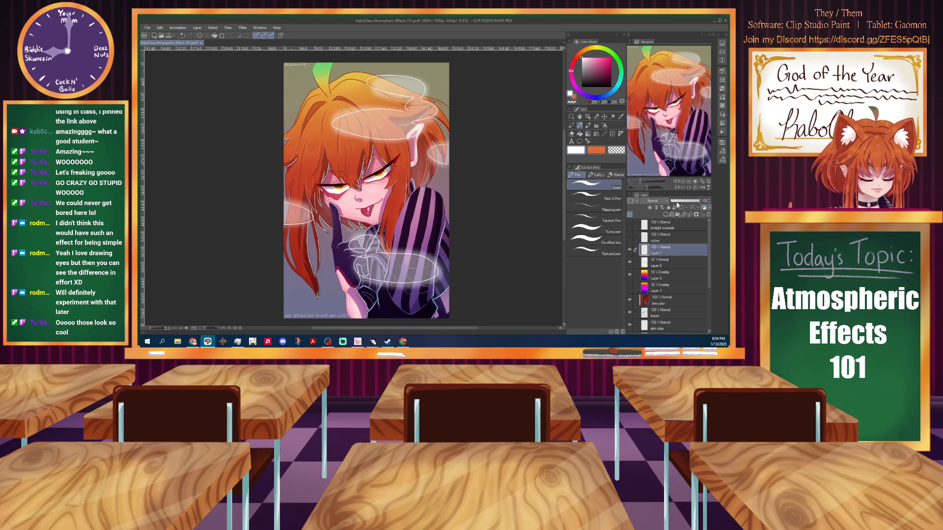
# Lower the opacity of the cloud outline layer and readjust the blurred cloud layer's opacity to match it.
pyautogui.click(682, 200)
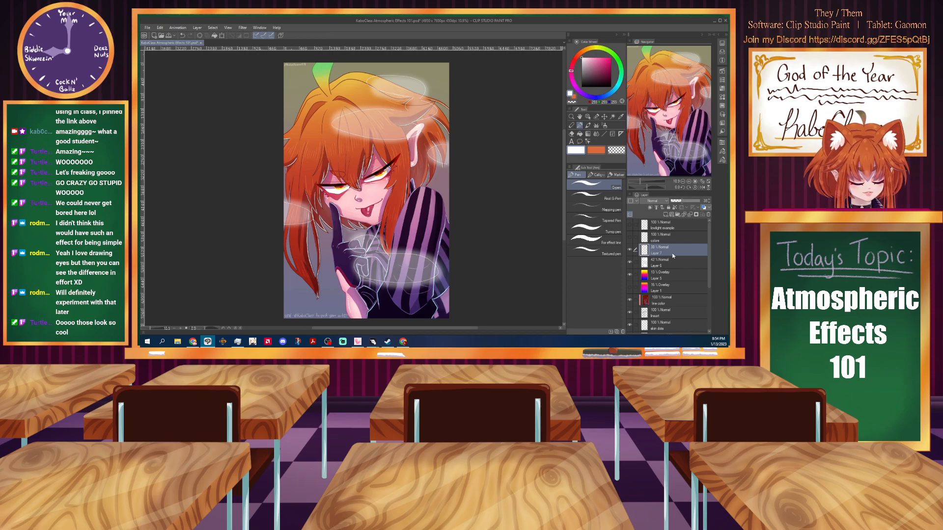
pyautogui.click(673, 262)
pyautogui.click(676, 200)
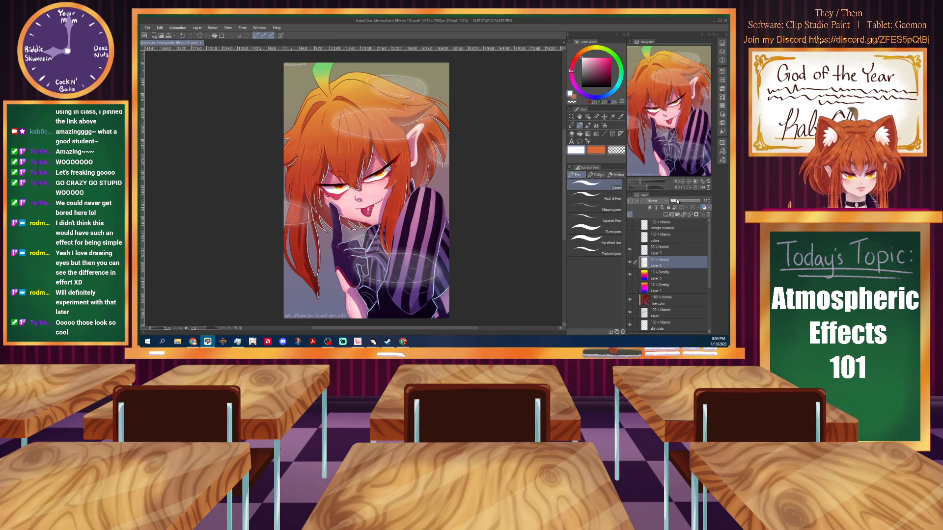
pyautogui.moveTo(677, 199); pyautogui.dragTo(680, 198)
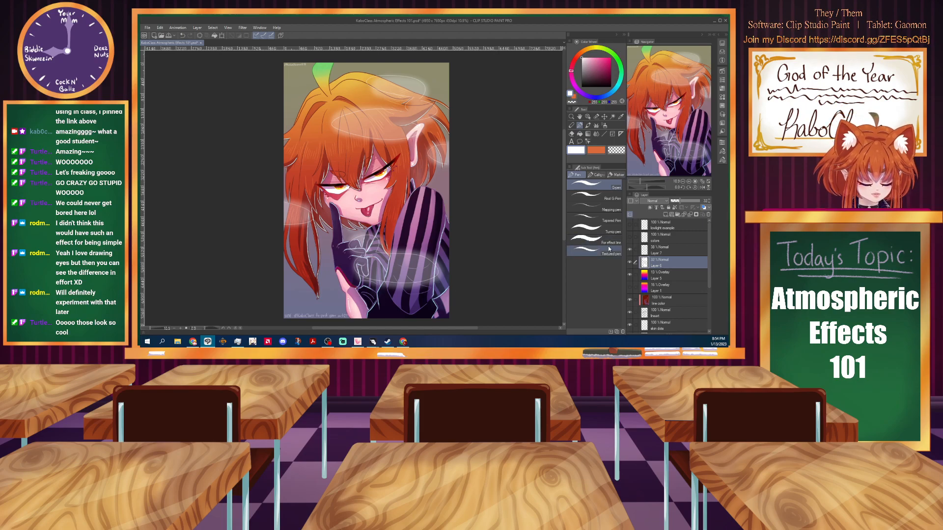
# Merge the cloud outline and blurred cloud layers, rename the result "breath", and hide it.
pyautogui.keyDown('ctrl'); pyautogui.click(671, 249); pyautogui.keyUp('ctrl')
pyautogui.rightClick(670, 248)
pyautogui.click(671, 223)
pyautogui.doubleClick(657, 253)
pyautogui.write('breath')
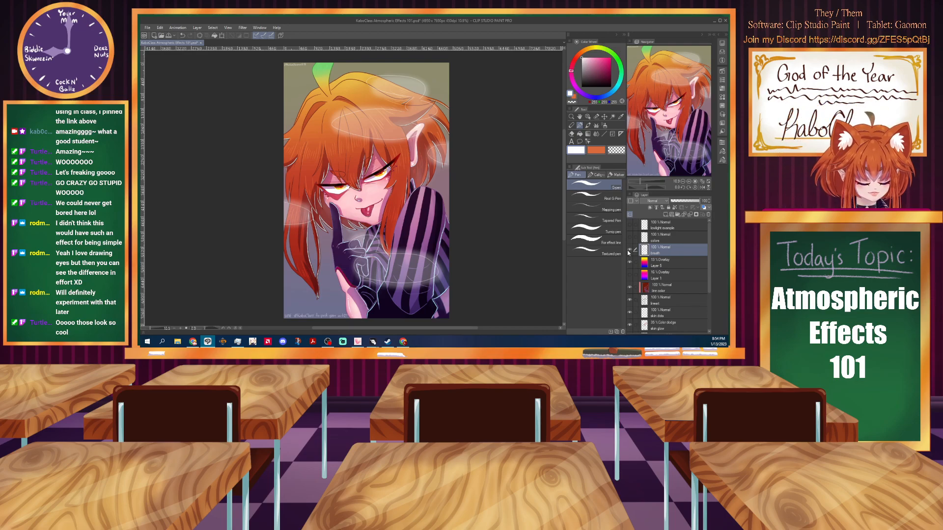
pyautogui.click(630, 250)
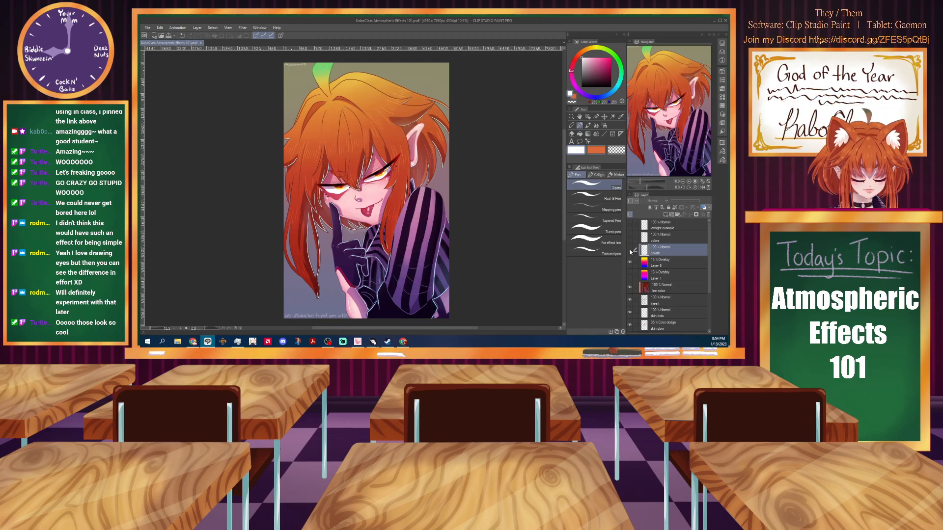
# Add a new empty layer above the hidden breath layer.
pyautogui.click(665, 215)
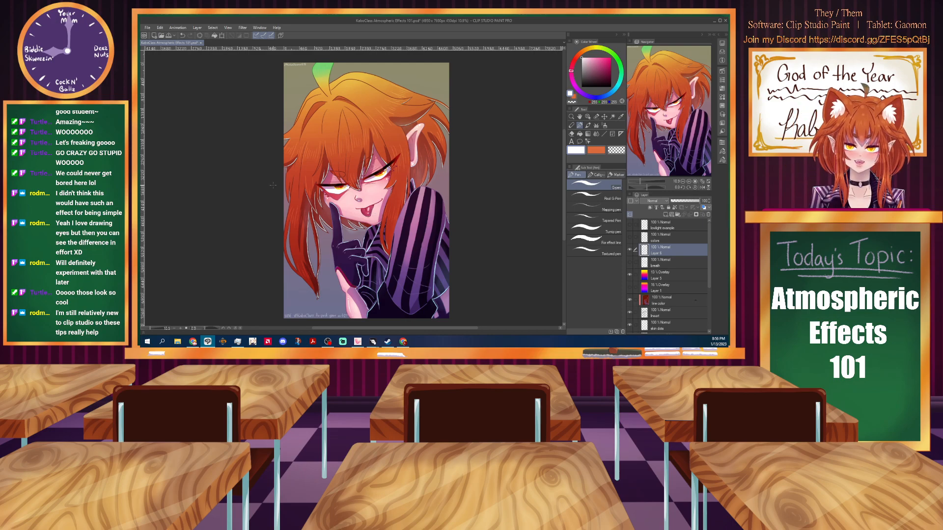
pyautogui.scroll(6, 364, 198)
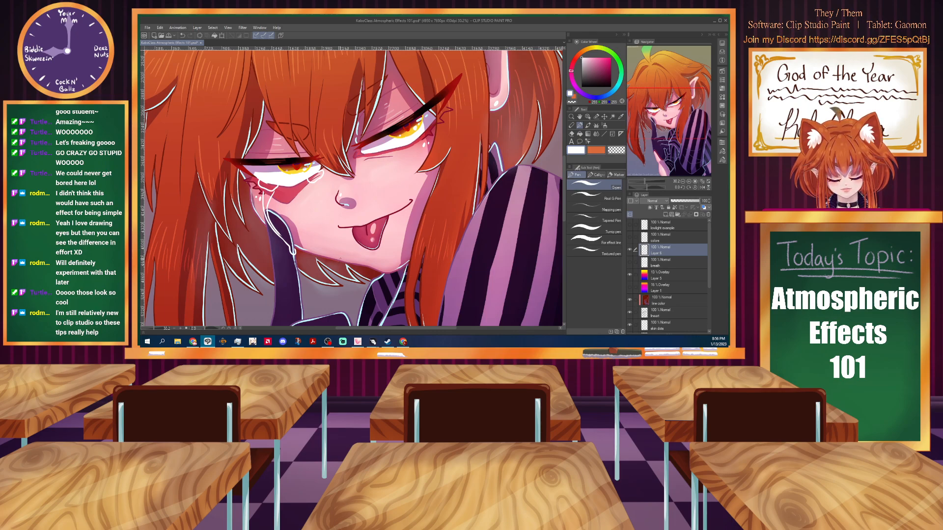
# Draw white tear streaks running from the character's eyes down both cheeks to the chin.
pyautogui.moveTo(322, 178); pyautogui.dragTo(338, 258)
pyautogui.moveTo(316, 183); pyautogui.dragTo(324, 210)
pyautogui.moveTo(328, 246); pyautogui.dragTo(334, 257)
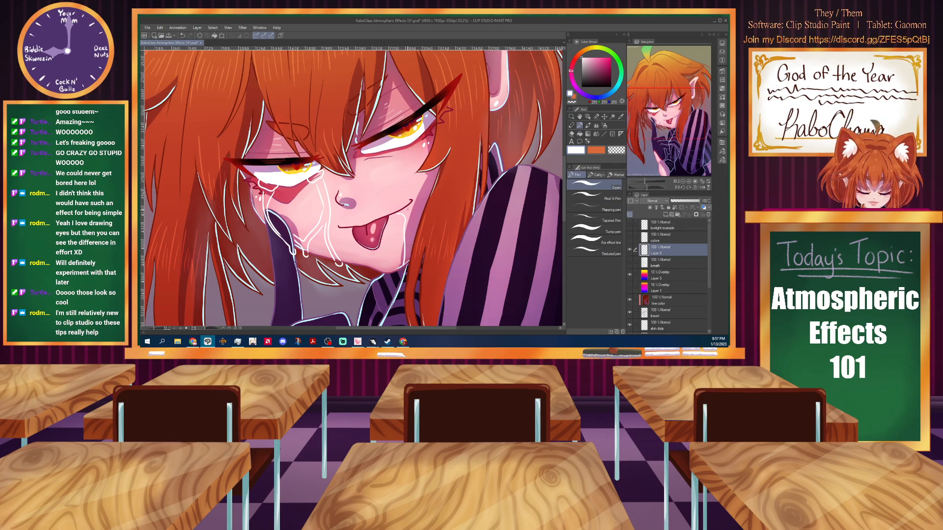
pyautogui.moveTo(414, 204); pyautogui.dragTo(407, 265)
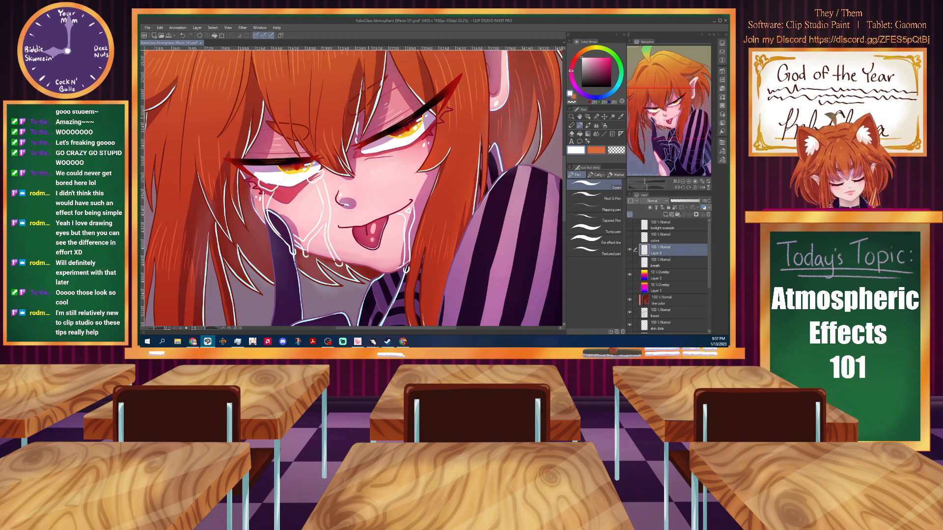
pyautogui.moveTo(394, 164)
pyautogui.mouseDown()
pyautogui.moveTo(396, 180)
pyautogui.moveTo(379, 201)
pyautogui.mouseUp()
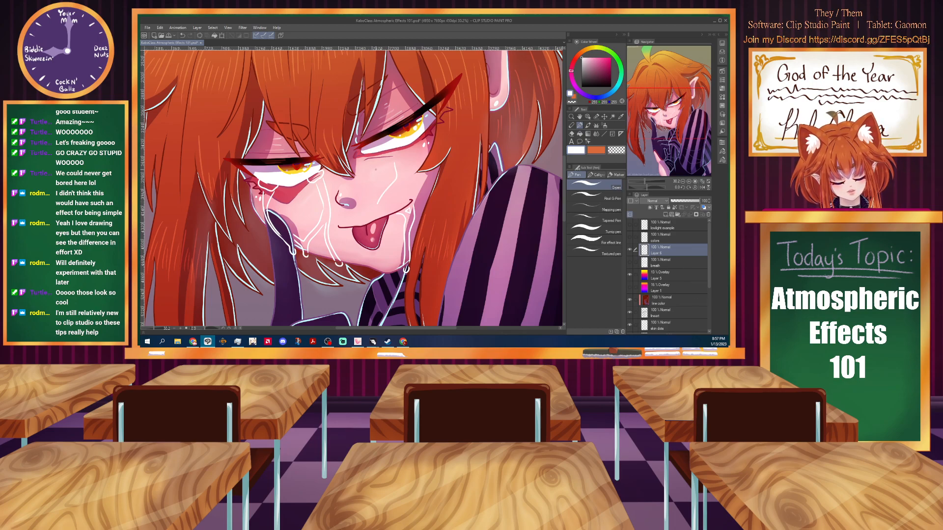
pyautogui.moveTo(376, 166); pyautogui.dragTo(370, 206)
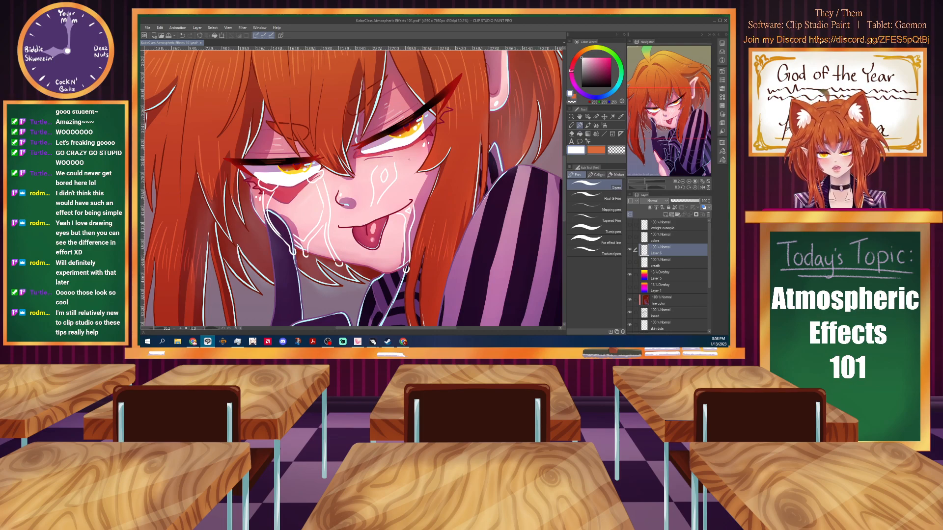
# Undo the white tear streaks drawn on the character's cheeks and under the eyes.
pyautogui.hotkey('ctrl', 'z')
pyautogui.hotkey('ctrl', 'z')
pyautogui.hotkey('ctrl', 'z')
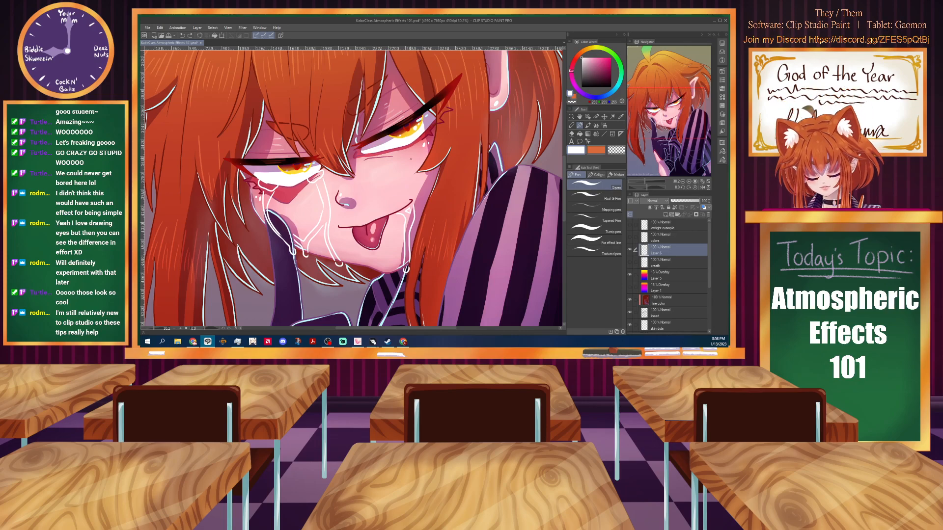
pyautogui.hotkey('ctrl', 'z')
pyautogui.hotkey('ctrl', 'z')
pyautogui.hotkey('ctrl', 'z')
pyautogui.hotkey('ctrl', 'z')
pyautogui.hotkey('ctrl', 'z')
pyautogui.hotkey('ctrl', 'z')
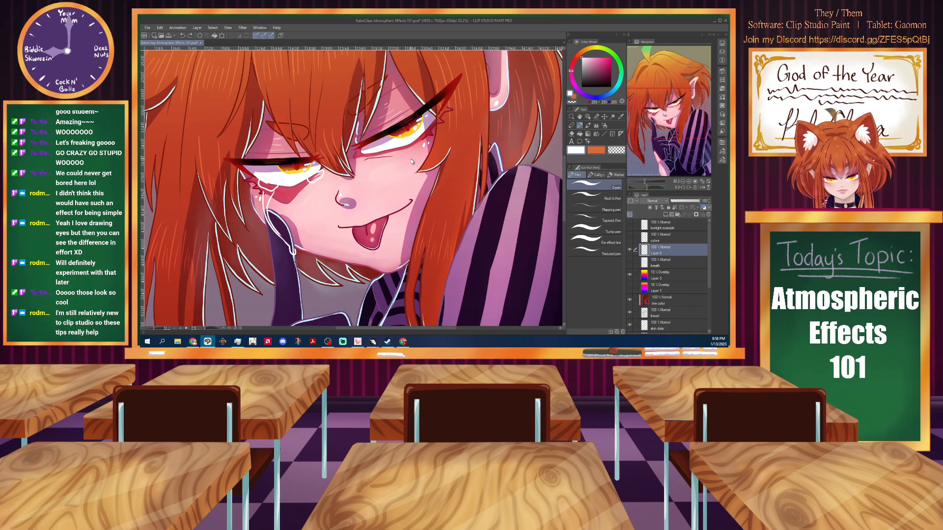
pyautogui.hotkey('ctrl', 'z')
pyautogui.hotkey('ctrl', 'z')
pyautogui.hotkey('ctrl', 'z')
pyautogui.hotkey('ctrl', 'z')
pyautogui.hotkey('ctrl', 'z')
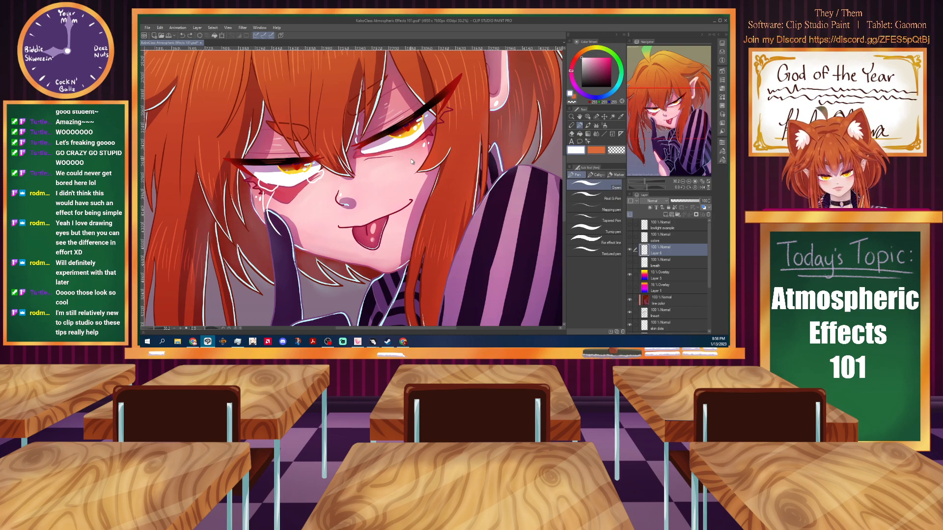
pyautogui.hotkey('ctrl', 'z')
pyautogui.hotkey('ctrl', 'z')
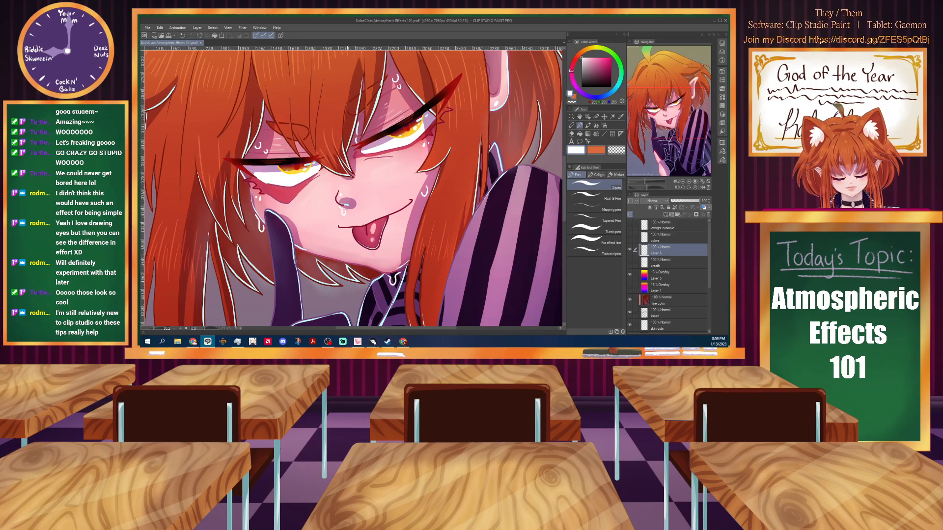
pyautogui.press('super+x')
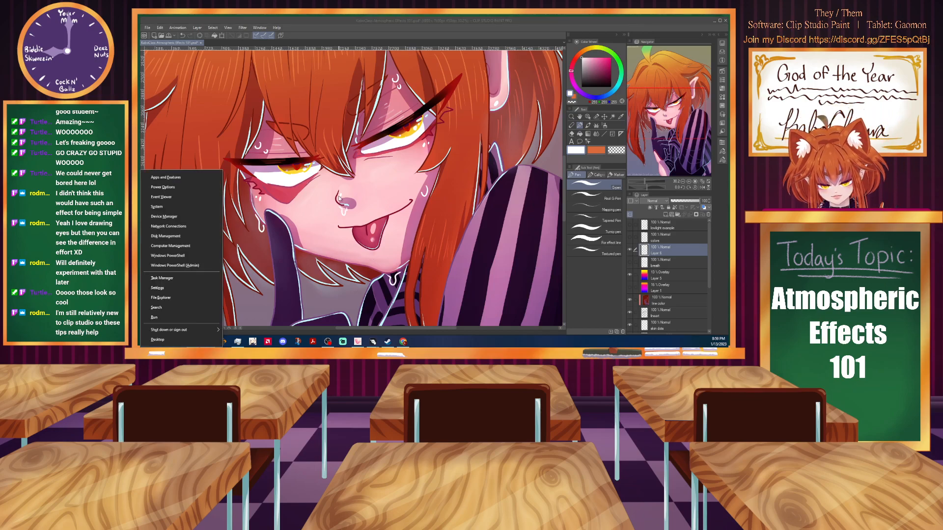
pyautogui.press('Escape')
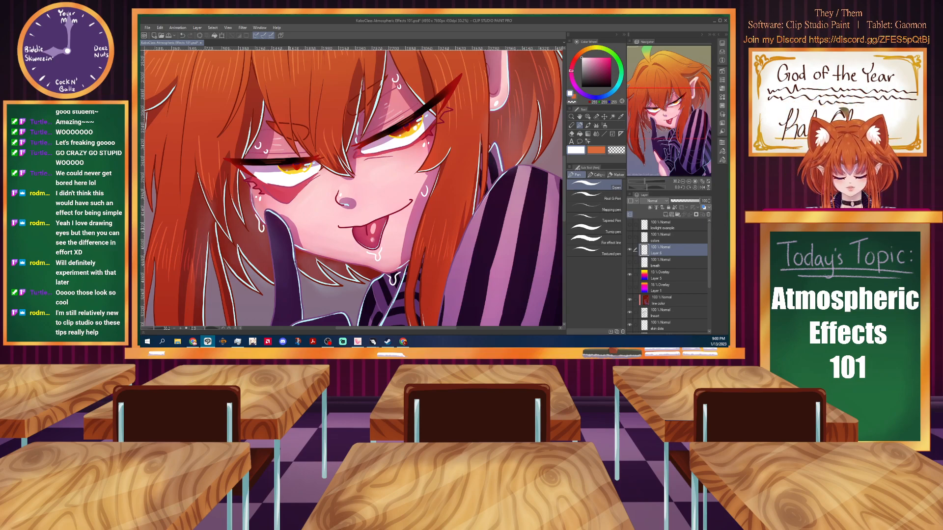
# Lower the sweat drop layer's opacity to about half and check the effect on the face and whole illustration.
pyautogui.scroll(-8, 236, 218)
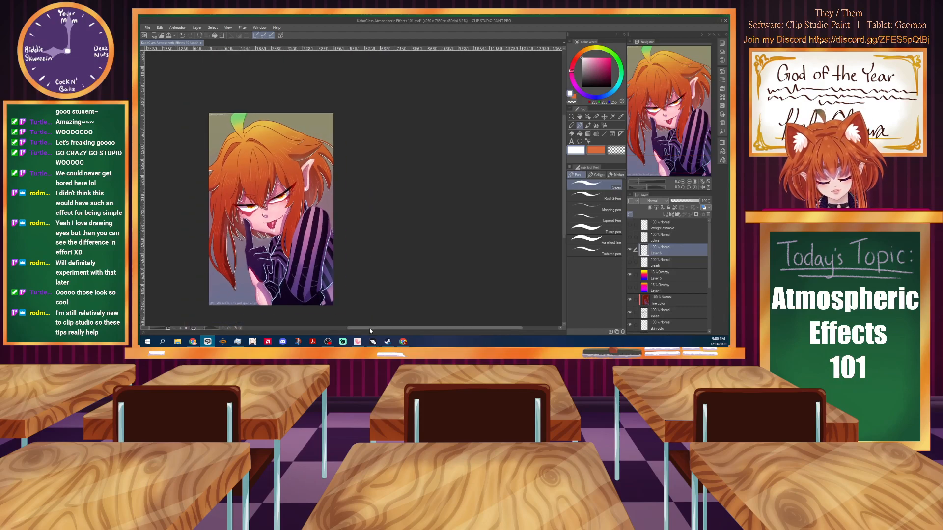
pyautogui.moveTo(367, 328); pyautogui.dragTo(333, 338)
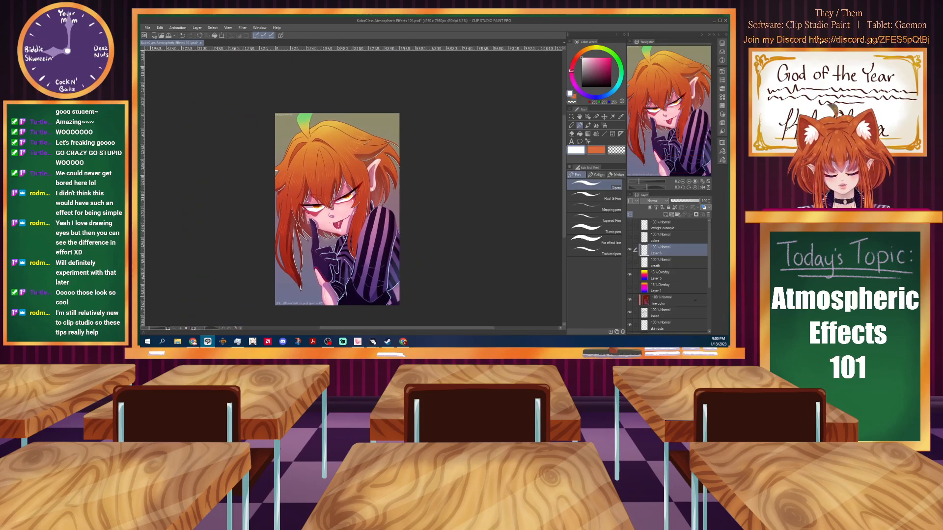
pyautogui.scroll(2, 364, 297)
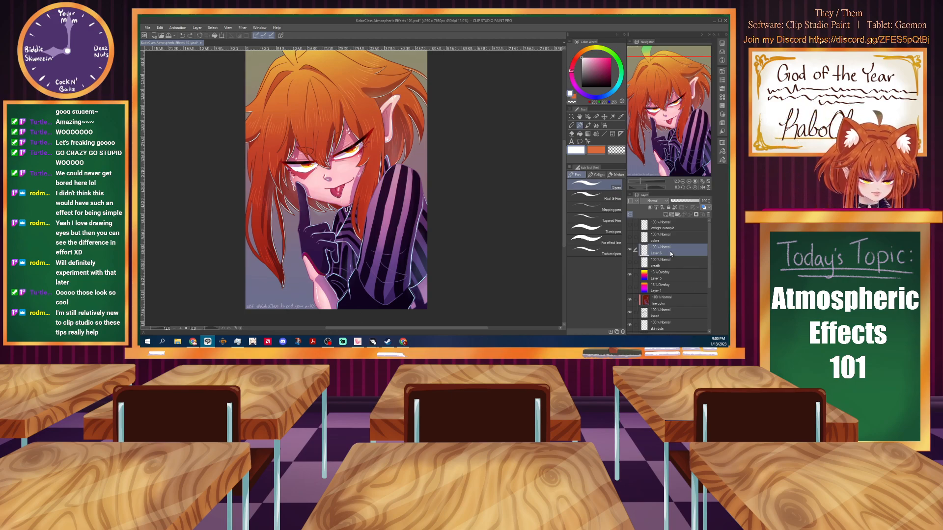
pyautogui.click(685, 203)
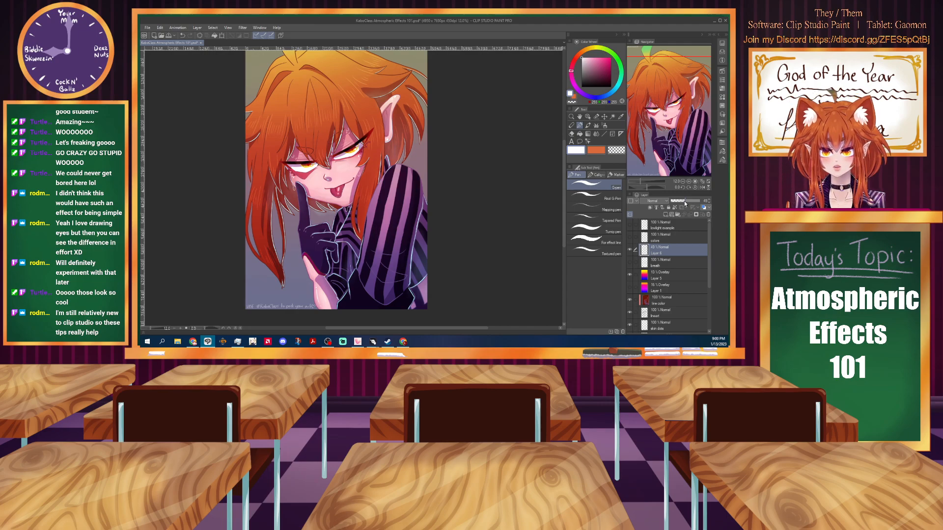
pyautogui.scroll(5, 304, 182)
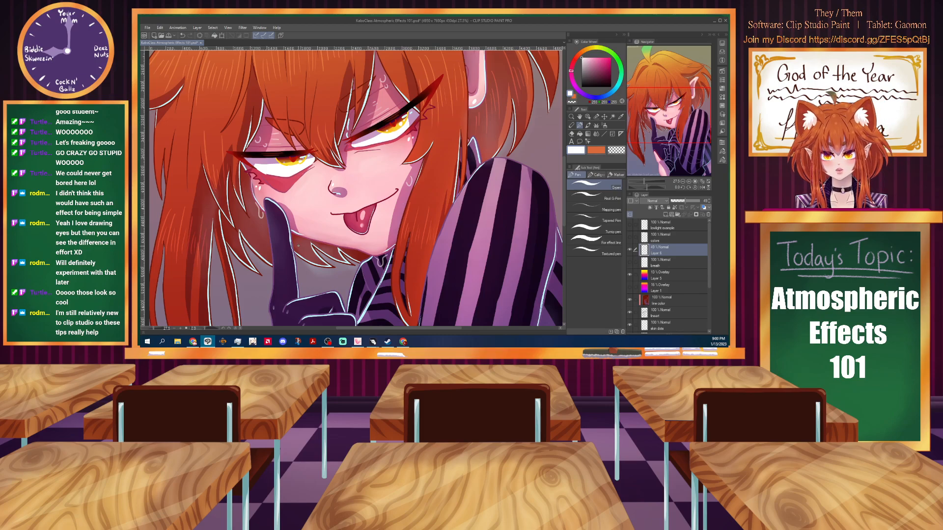
pyautogui.scroll(-5, 303, 243)
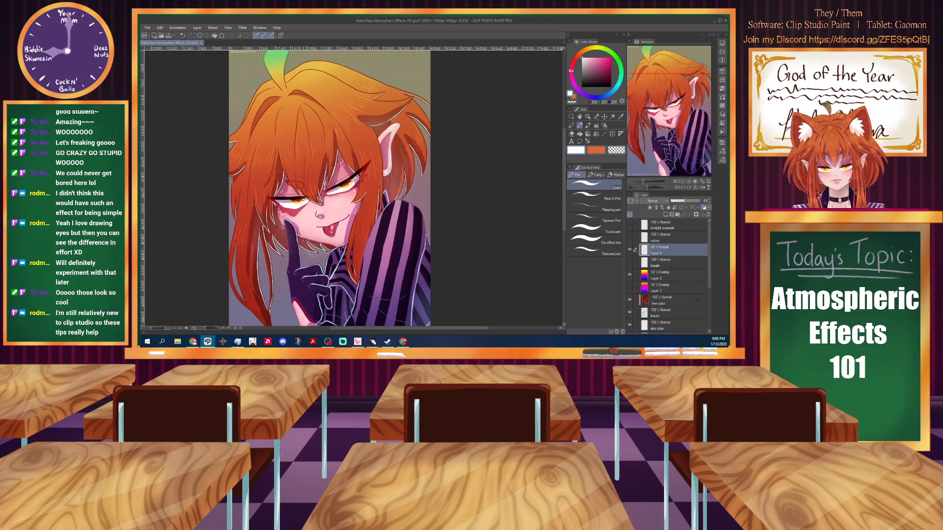
pyautogui.moveTo(356, 328); pyautogui.dragTo(344, 328)
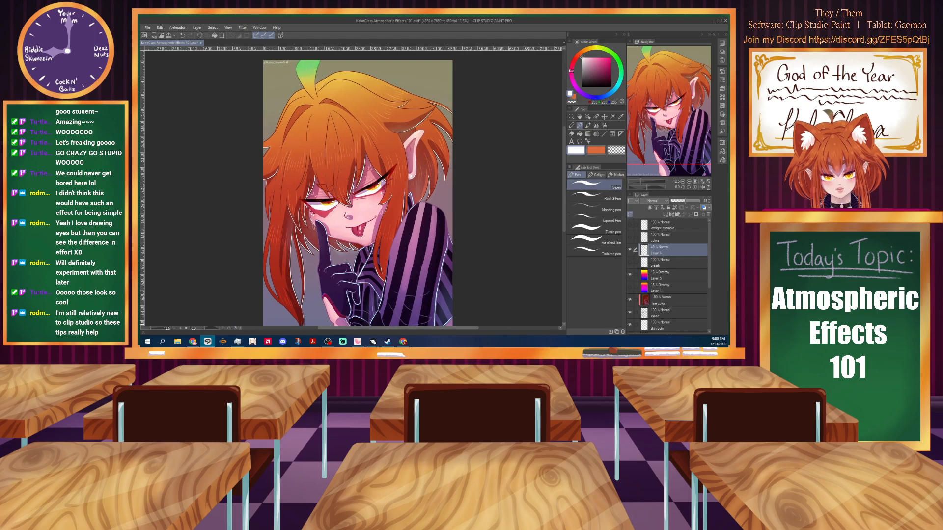
pyautogui.click(564, 229)
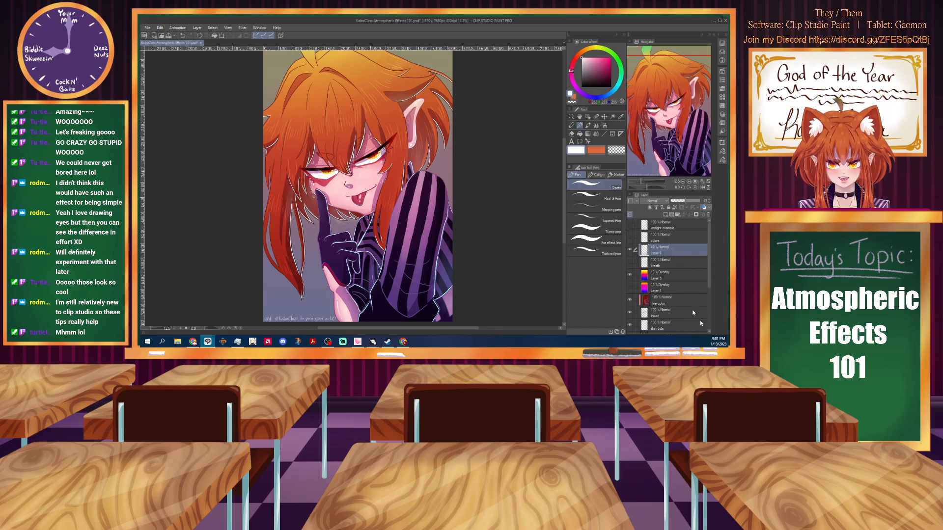
# Rename the sweat drop layer "sweat tears water" and hide it.
pyautogui.doubleClick(654, 257)
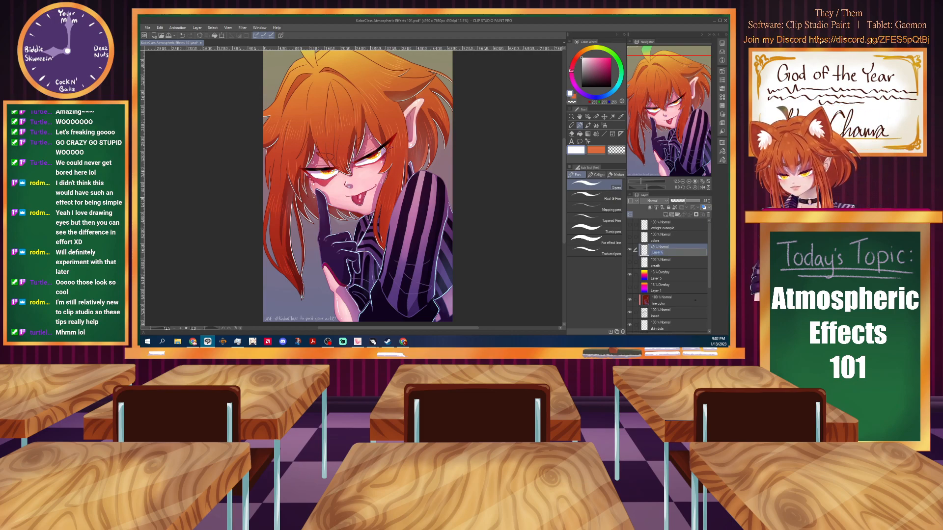
pyautogui.write('sweat')
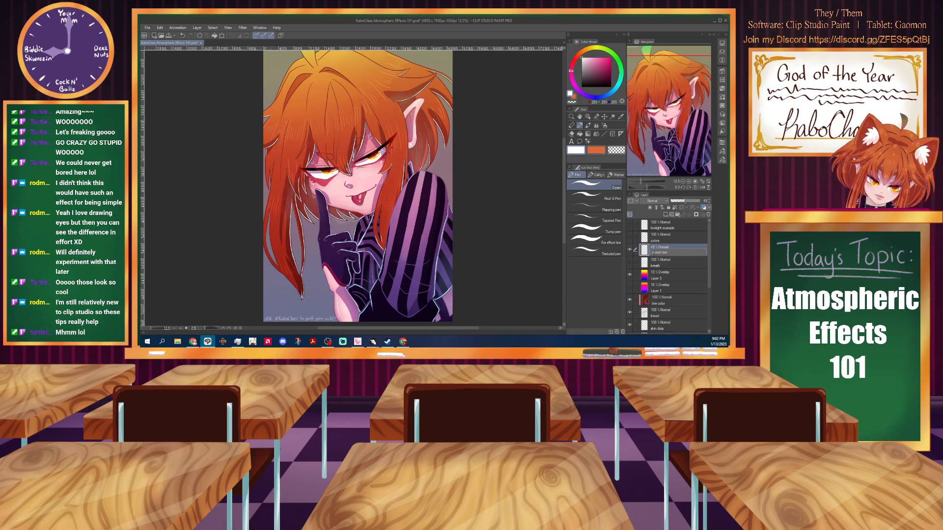
pyautogui.write(' tears water')
pyautogui.press('Return')
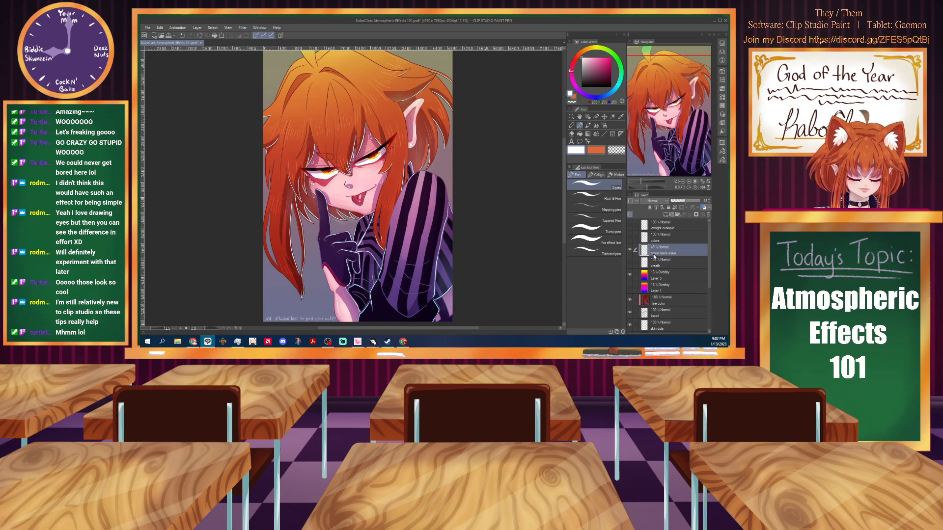
pyautogui.click(630, 250)
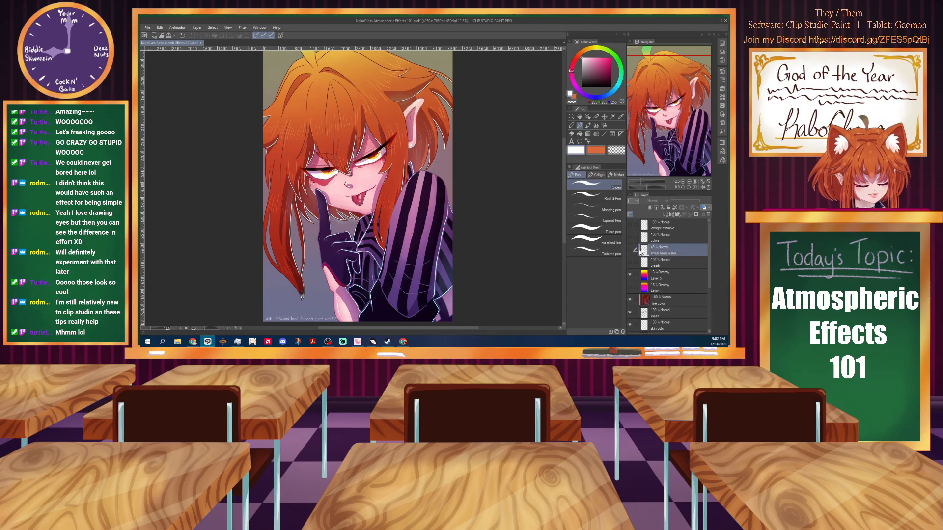
# Add a new raster layer above the sweat tears water layer and select the upper gradient overlay layer.
pyautogui.click(666, 215)
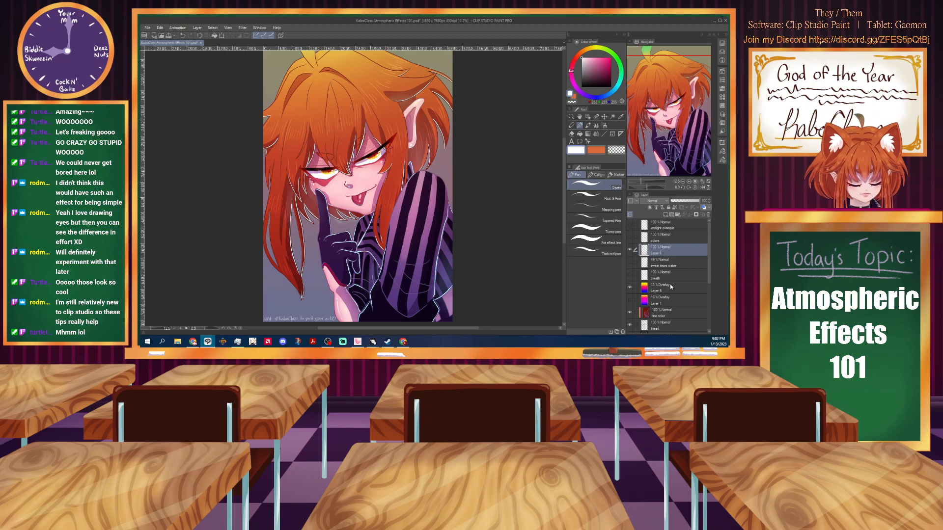
pyautogui.scroll(-2, 671, 287)
pyautogui.click(666, 256)
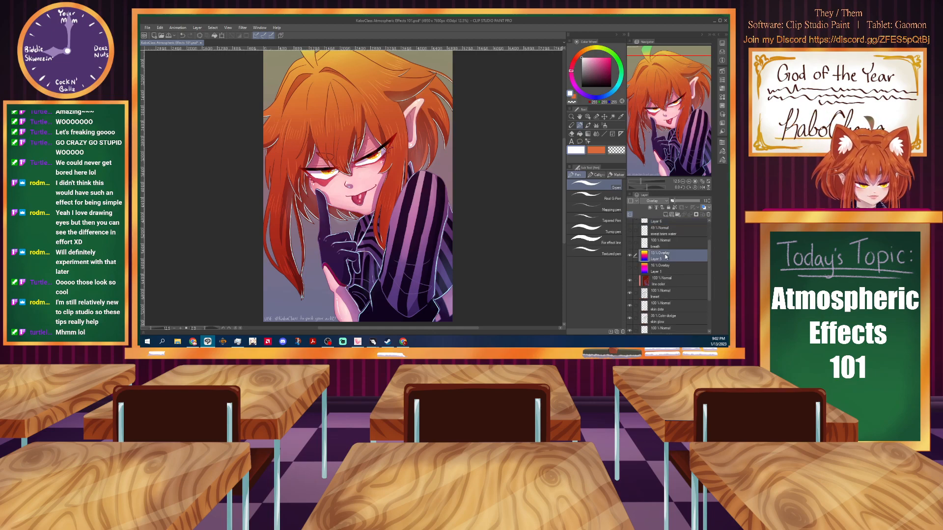
pyautogui.rightClick(666, 257)
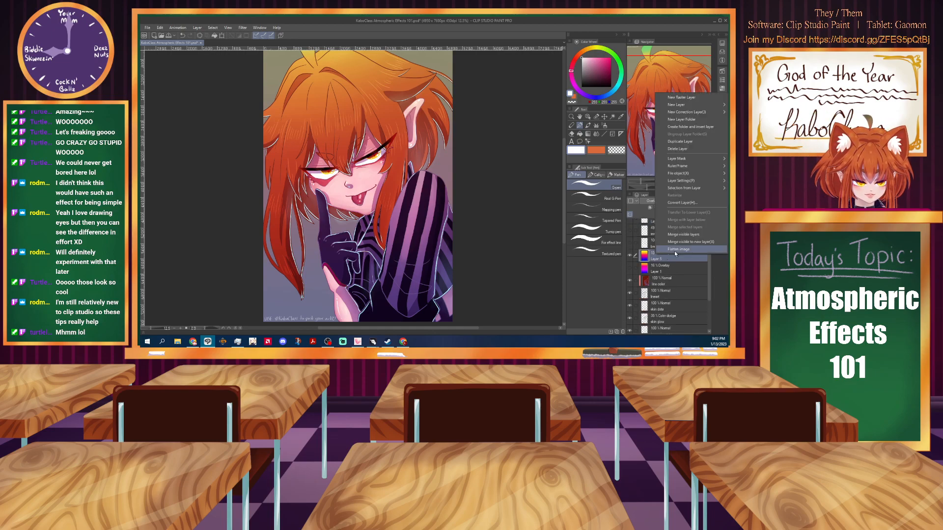
pyautogui.press('Escape')
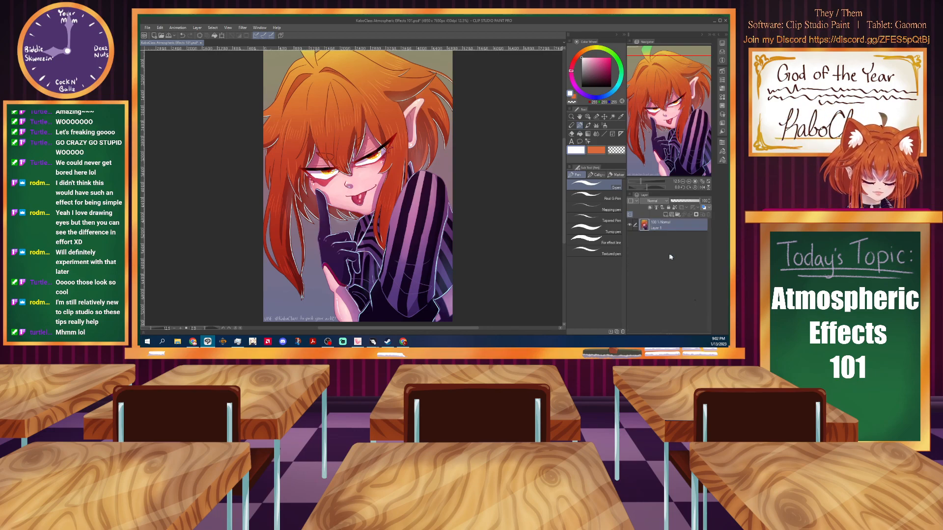
pyautogui.hotkey('ctrl', 'z')
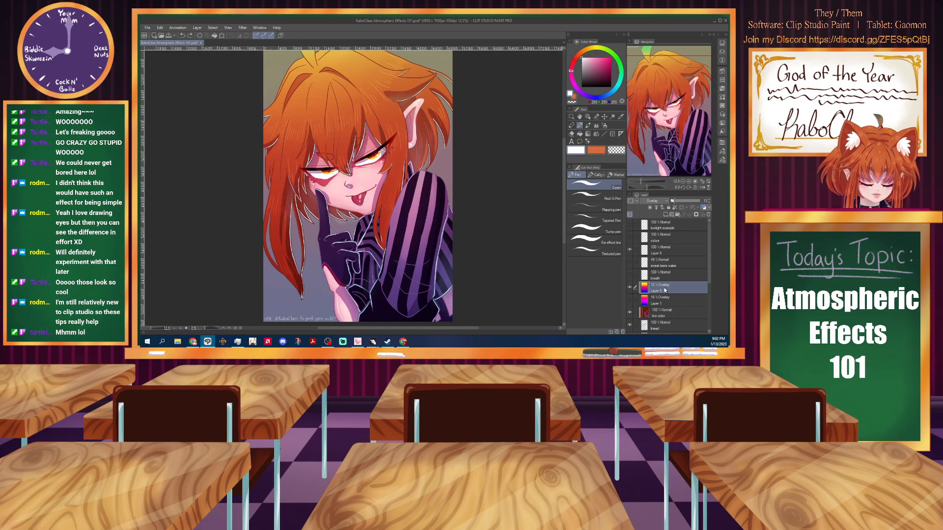
# Merge the visible layers into a new copy layer placed above the gradient overlays.
pyautogui.hotkey('ctrl', 'shift', 'alt', 'e')
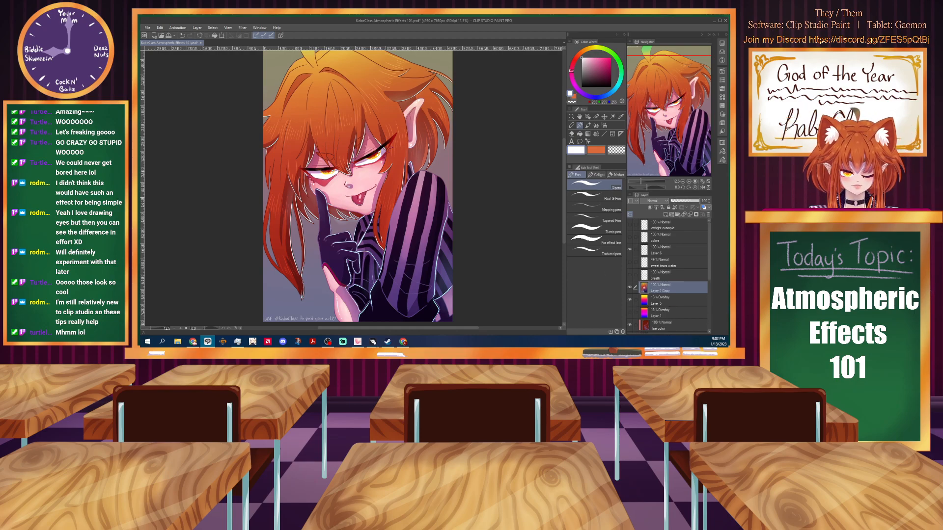
pyautogui.scroll(-2, 379, 167)
pyautogui.moveTo(475, 328); pyautogui.dragTo(467, 326)
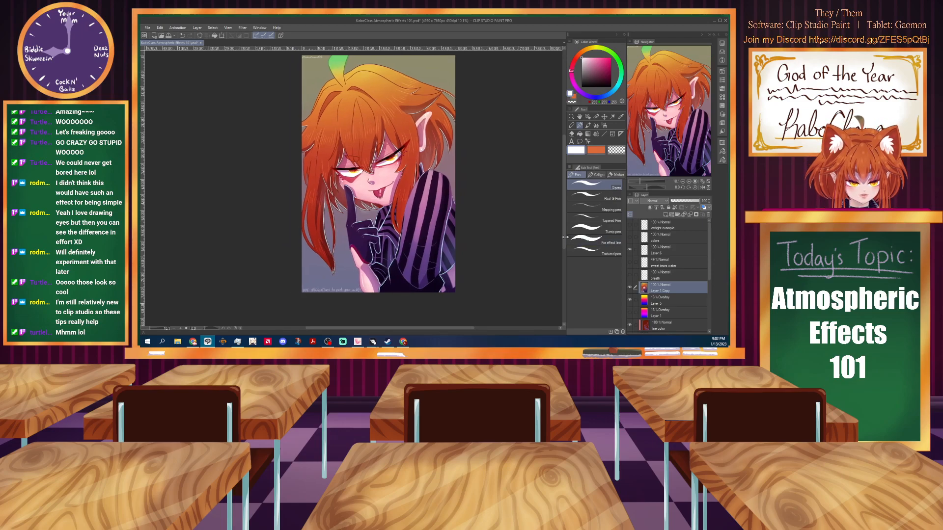
pyautogui.moveTo(564, 235); pyautogui.dragTo(564, 232)
pyautogui.scroll(3, 373, 193)
pyautogui.scroll(-2, 382, 193)
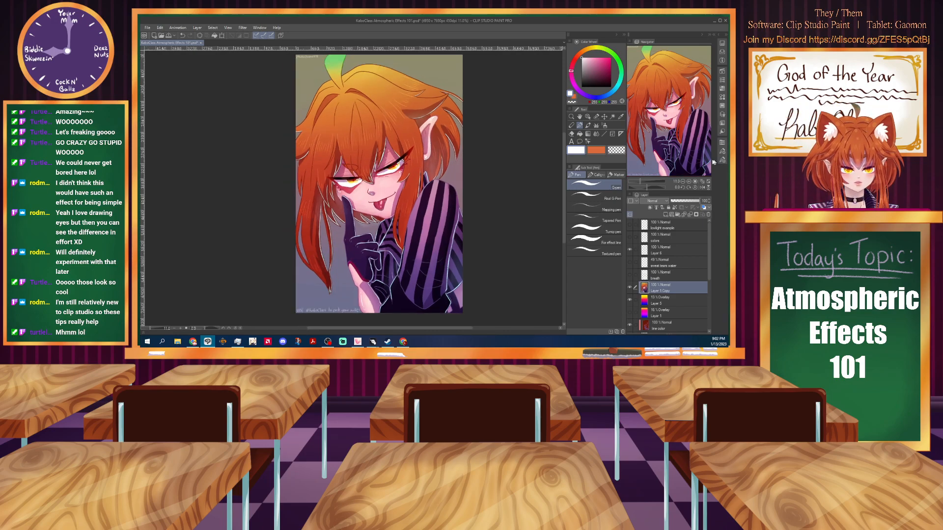
# Smear the hair along the upper back of the head outward into spiky, wind-blown streaks with the Fingertip blend tool.
pyautogui.click(596, 134)
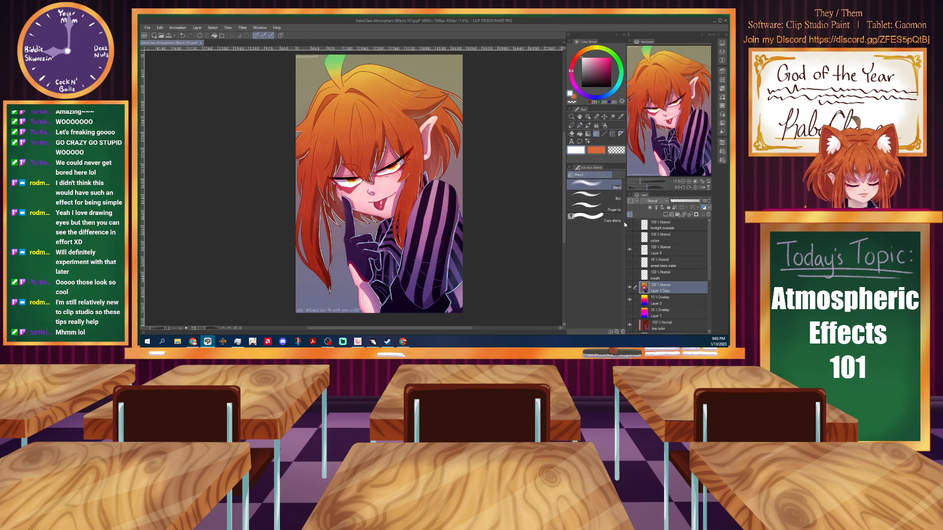
pyautogui.click(600, 207)
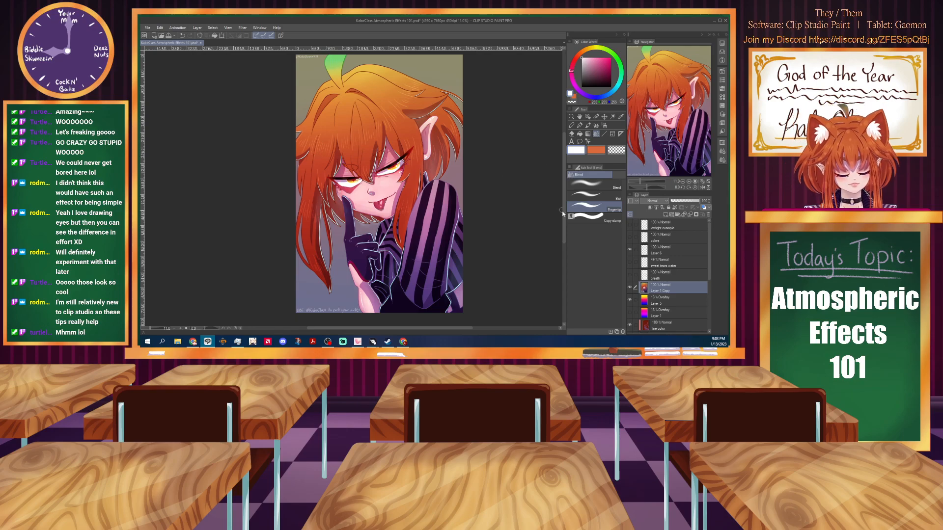
pyautogui.scroll(2, 562, 202)
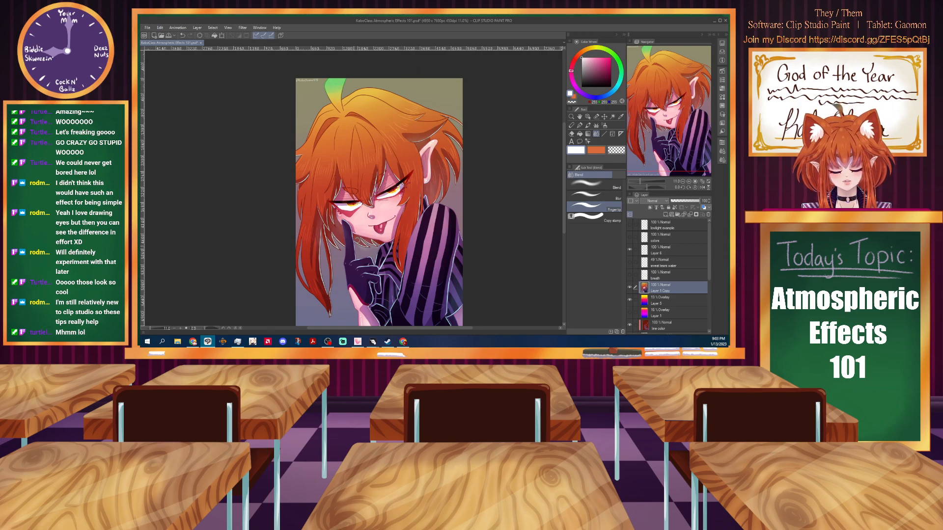
pyautogui.scroll(4, 400, 167)
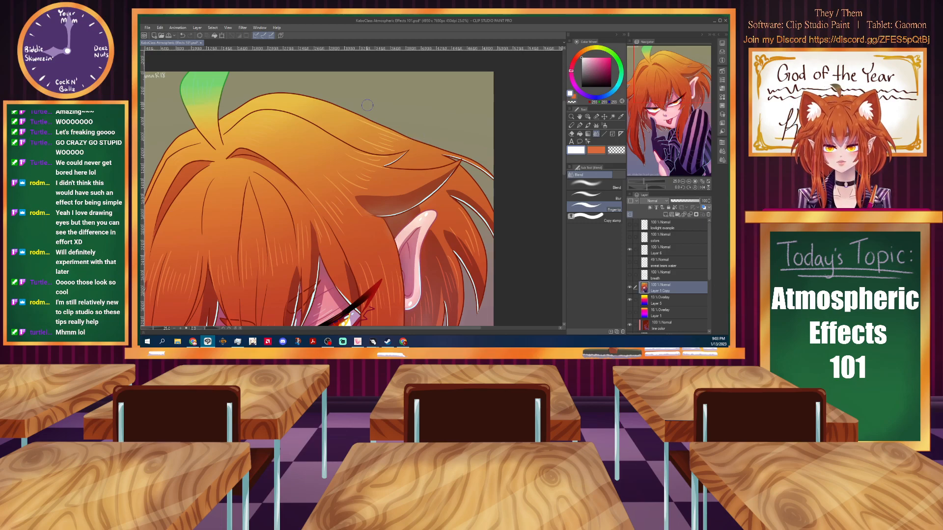
pyautogui.moveTo(421, 156)
pyautogui.mouseDown()
pyautogui.moveTo(440, 135)
pyautogui.moveTo(354, 114)
pyautogui.moveTo(406, 108)
pyautogui.moveTo(395, 121)
pyautogui.moveTo(427, 118)
pyautogui.moveTo(425, 135)
pyautogui.moveTo(430, 104)
pyautogui.mouseUp()
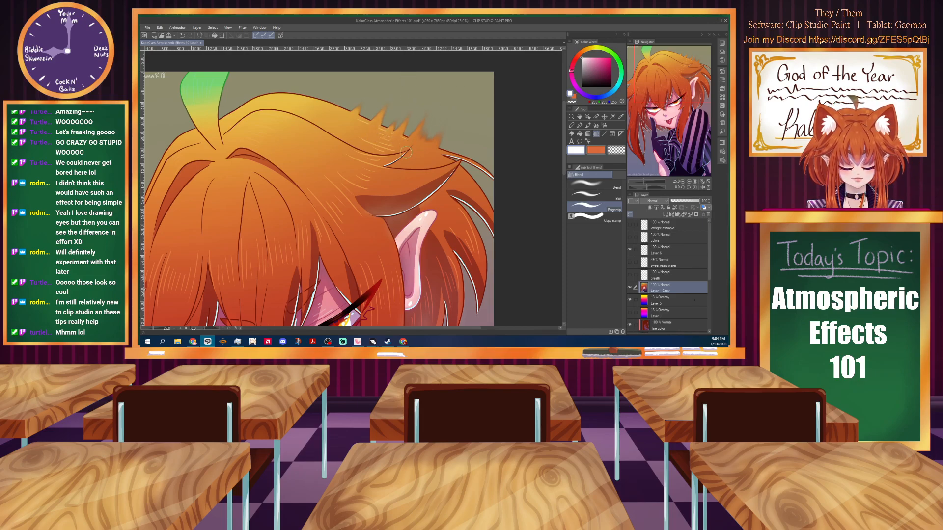
pyautogui.moveTo(408, 160)
pyautogui.mouseDown()
pyautogui.moveTo(433, 98)
pyautogui.moveTo(377, 160)
pyautogui.moveTo(381, 136)
pyautogui.moveTo(382, 162)
pyautogui.moveTo(364, 158)
pyautogui.moveTo(388, 114)
pyautogui.moveTo(359, 134)
pyautogui.moveTo(402, 67)
pyautogui.mouseUp()
pyautogui.moveTo(365, 116); pyautogui.dragTo(408, 64)
pyautogui.moveTo(389, 138); pyautogui.dragTo(431, 66)
pyautogui.moveTo(418, 167)
pyautogui.mouseDown()
pyautogui.moveTo(426, 153)
pyautogui.moveTo(419, 149)
pyautogui.mouseUp()
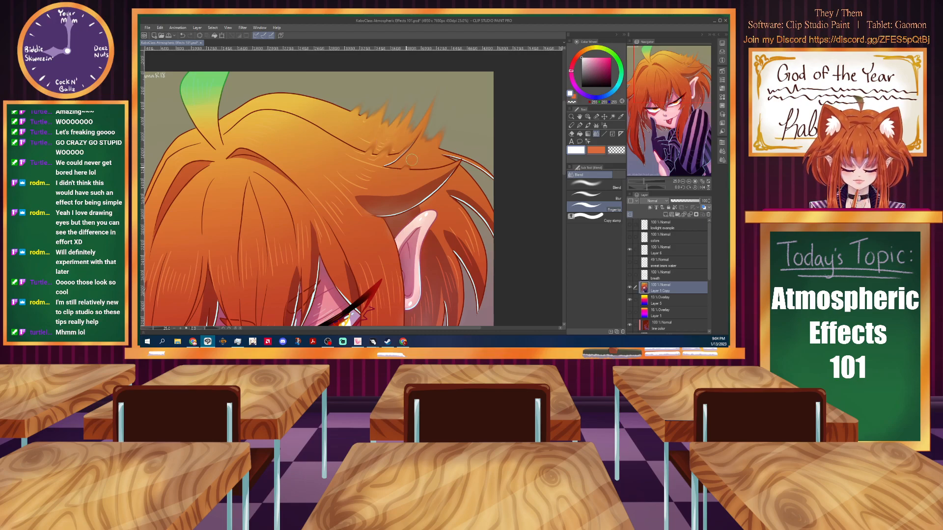
pyautogui.moveTo(375, 119)
pyautogui.mouseDown()
pyautogui.moveTo(393, 95)
pyautogui.moveTo(376, 102)
pyautogui.moveTo(418, 100)
pyautogui.moveTo(431, 76)
pyautogui.mouseUp()
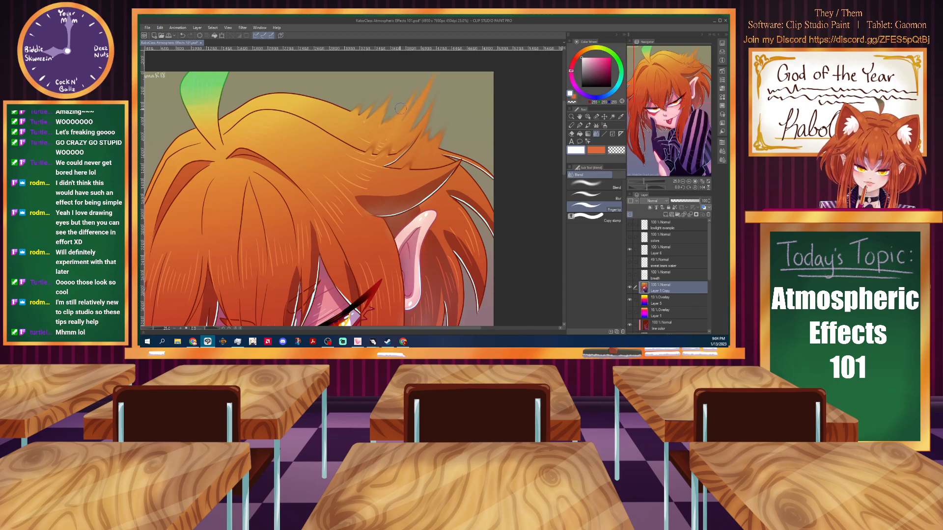
pyautogui.moveTo(381, 155); pyautogui.dragTo(394, 135)
pyautogui.moveTo(421, 169); pyautogui.dragTo(432, 150)
pyautogui.moveTo(350, 147)
pyautogui.mouseDown()
pyautogui.moveTo(386, 93)
pyautogui.moveTo(346, 103)
pyautogui.moveTo(406, 115)
pyautogui.moveTo(418, 143)
pyautogui.moveTo(457, 103)
pyautogui.moveTo(361, 95)
pyautogui.moveTo(345, 114)
pyautogui.moveTo(372, 73)
pyautogui.moveTo(464, 169)
pyautogui.moveTo(330, 101)
pyautogui.mouseUp()
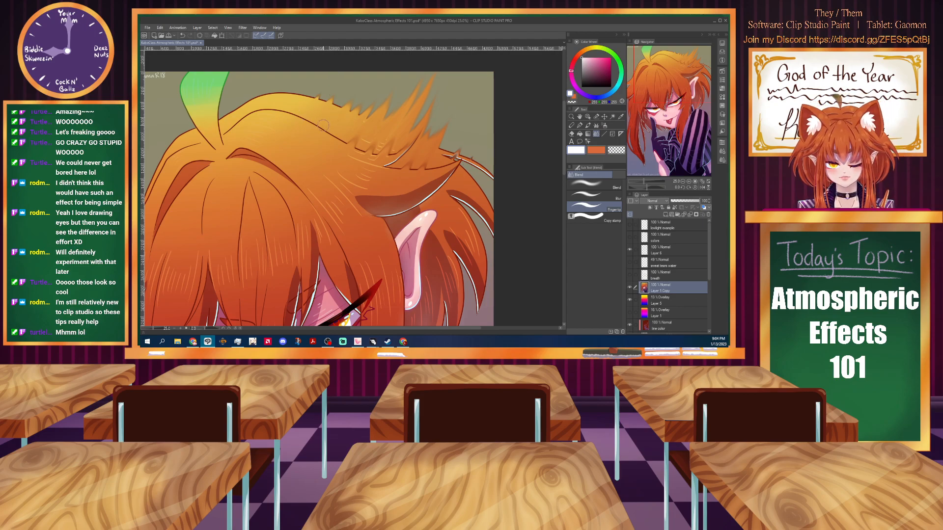
# Lower the smeared copy layer's opacity to about 70% while viewing the whole illustration.
pyautogui.scroll(-5, 321, 128)
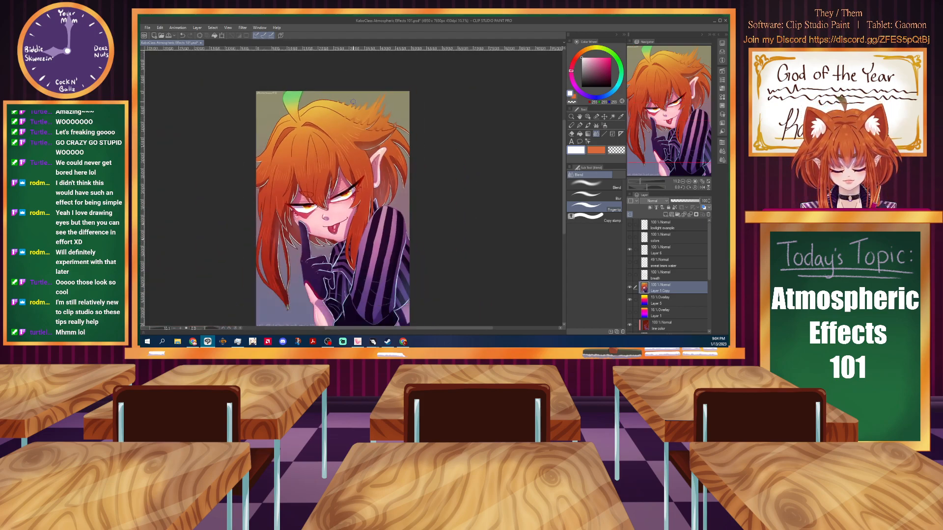
pyautogui.scroll(2, 311, 145)
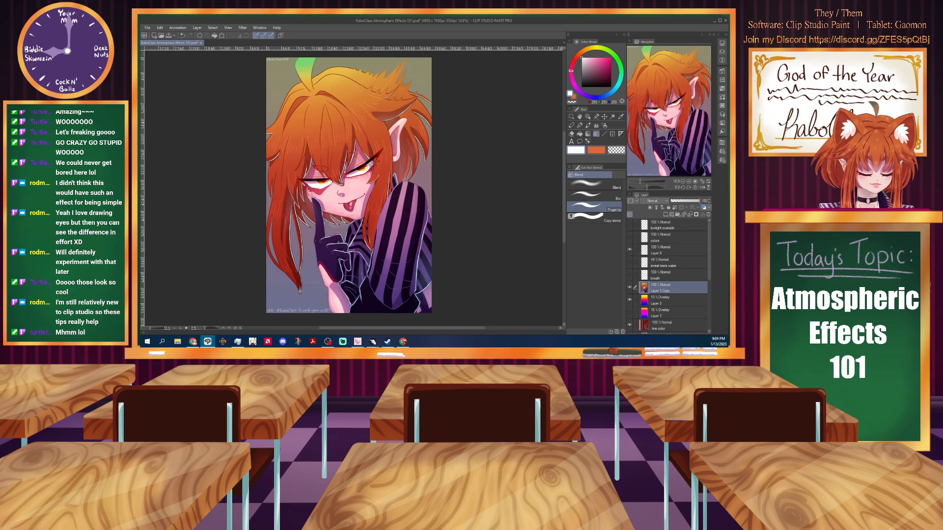
pyautogui.click(694, 203)
pyautogui.moveTo(694, 202); pyautogui.dragTo(692, 203)
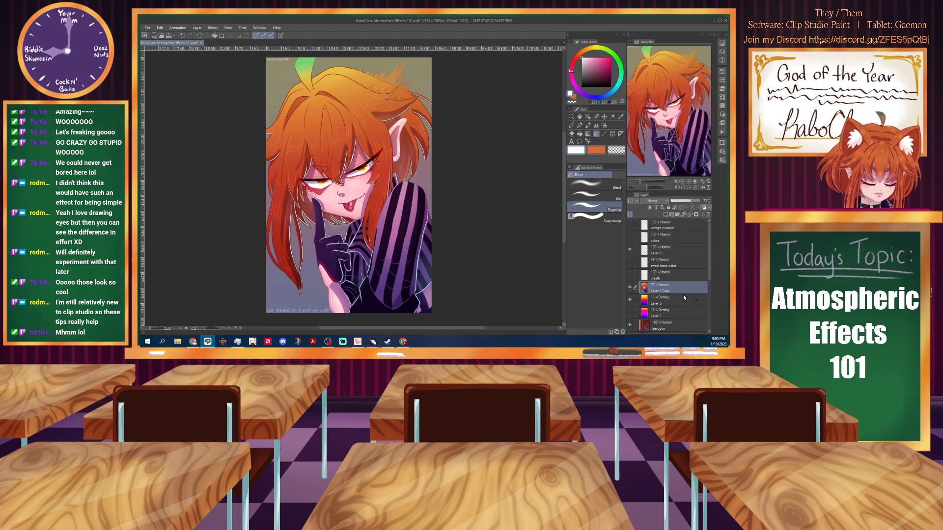
# Rename the smeared copy layer "movement" and hide it.
pyautogui.doubleClick(665, 292)
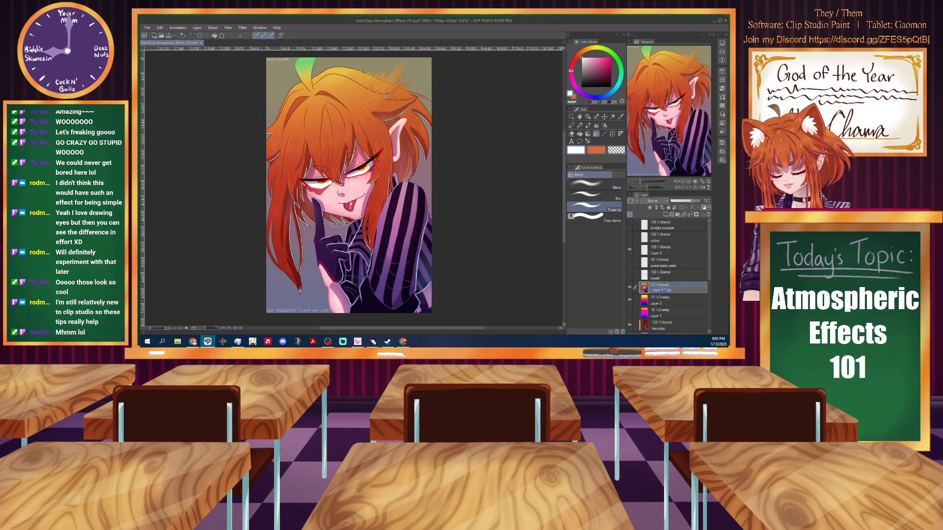
pyautogui.write('movement')
pyautogui.press('Return')
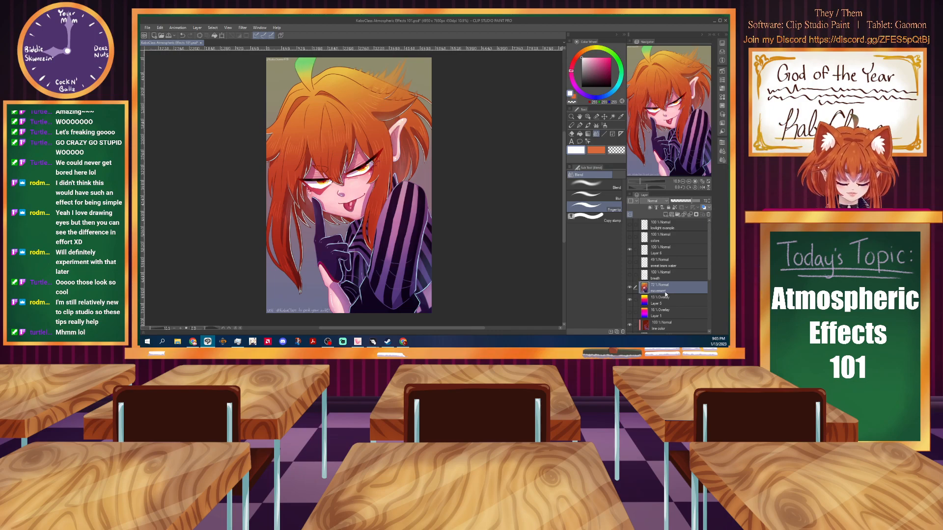
pyautogui.click(629, 287)
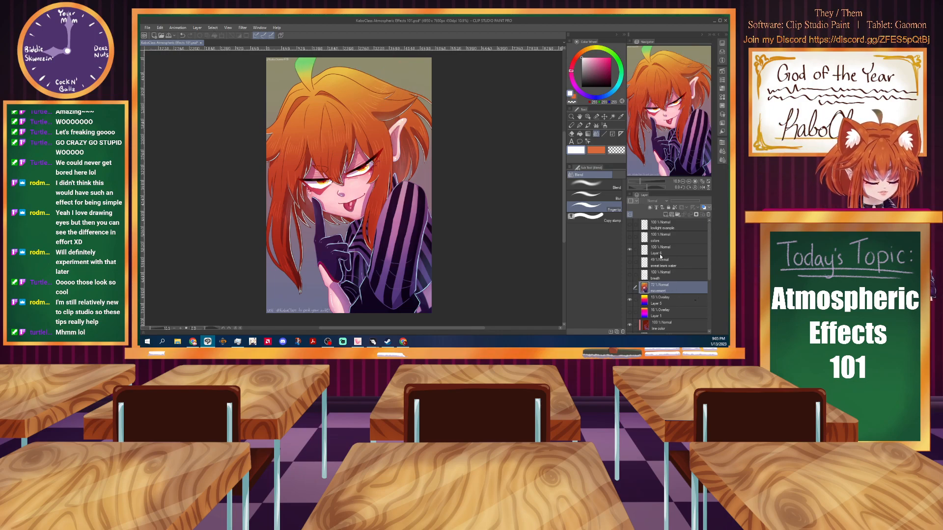
# Paint solid dark red blobs over both cheeks and the ear with the Turnip pen on the empty layer above the sweat layer.
pyautogui.click(629, 251)
pyautogui.click(679, 251)
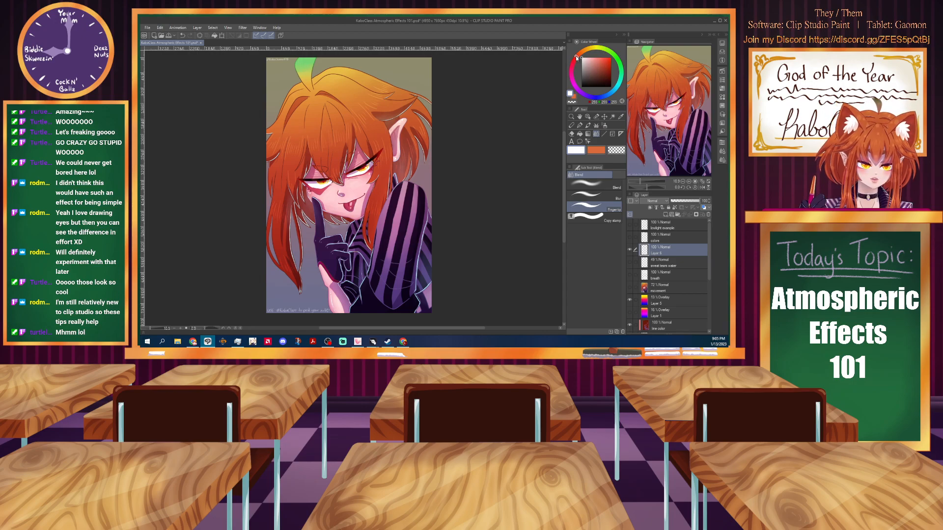
pyautogui.moveTo(575, 59); pyautogui.dragTo(612, 67)
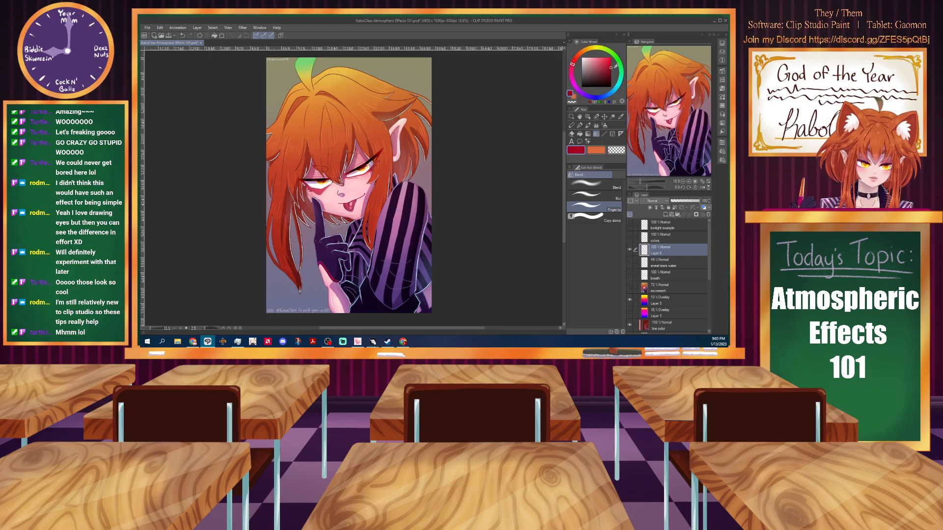
pyautogui.click(579, 125)
pyautogui.click(597, 230)
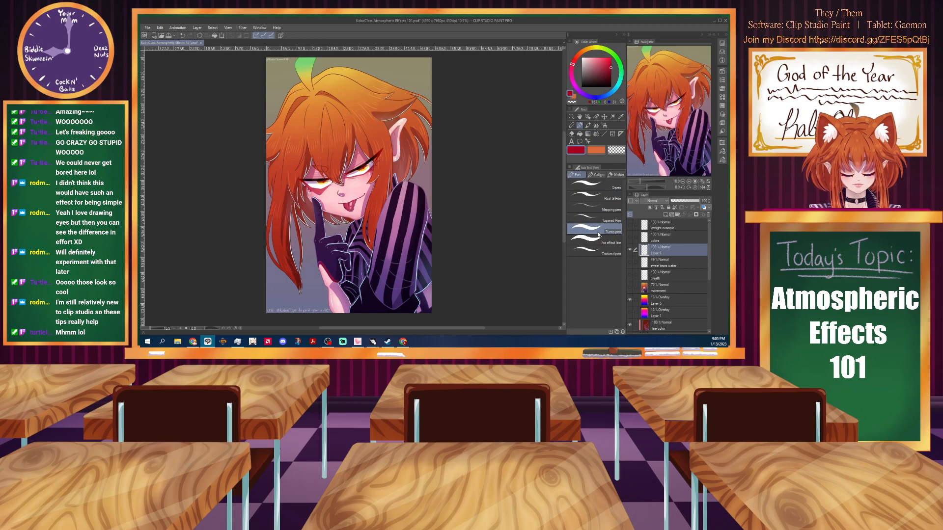
pyautogui.scroll(5, 314, 195)
pyautogui.moveTo(431, 141)
pyautogui.mouseDown()
pyautogui.moveTo(385, 177)
pyautogui.moveTo(290, 196)
pyautogui.moveTo(299, 186)
pyautogui.mouseUp()
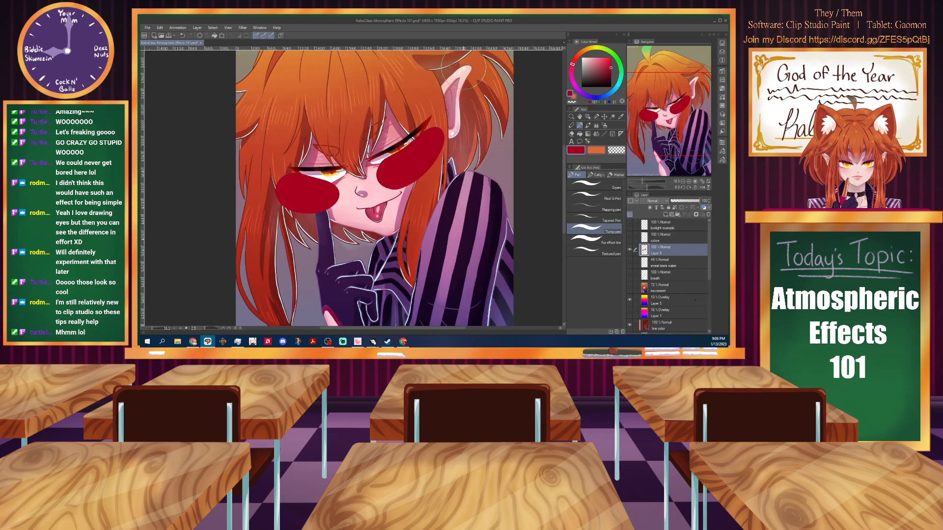
pyautogui.scroll(-5, 295, 281)
pyautogui.moveTo(302, 236); pyautogui.dragTo(289, 235)
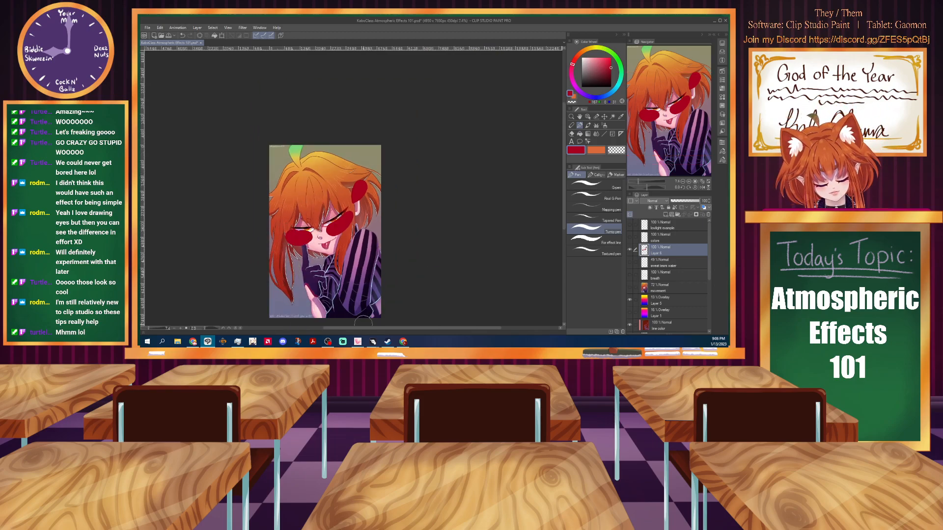
# Apply a blur filter to the red blobs on the cheeks and ear to soften their edges.
pyautogui.scroll(3, 363, 321)
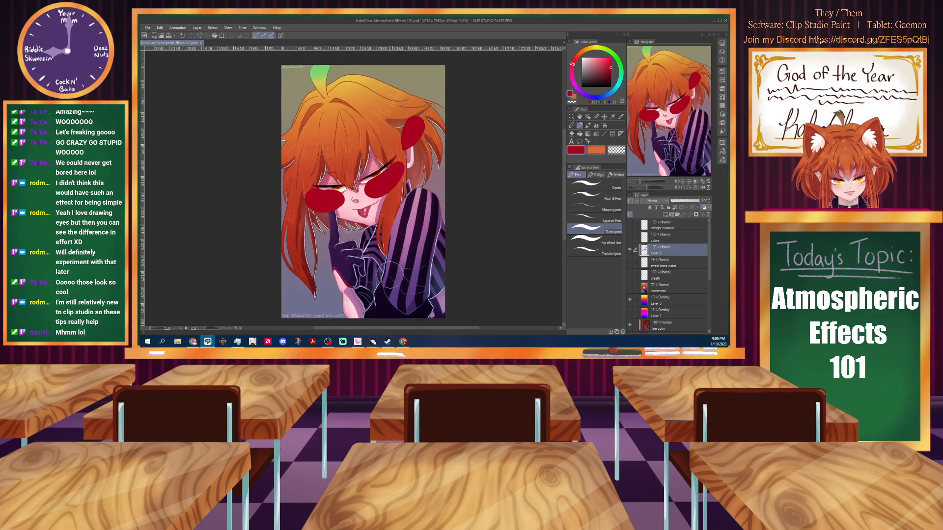
pyautogui.click(227, 28)
pyautogui.moveTo(242, 28)
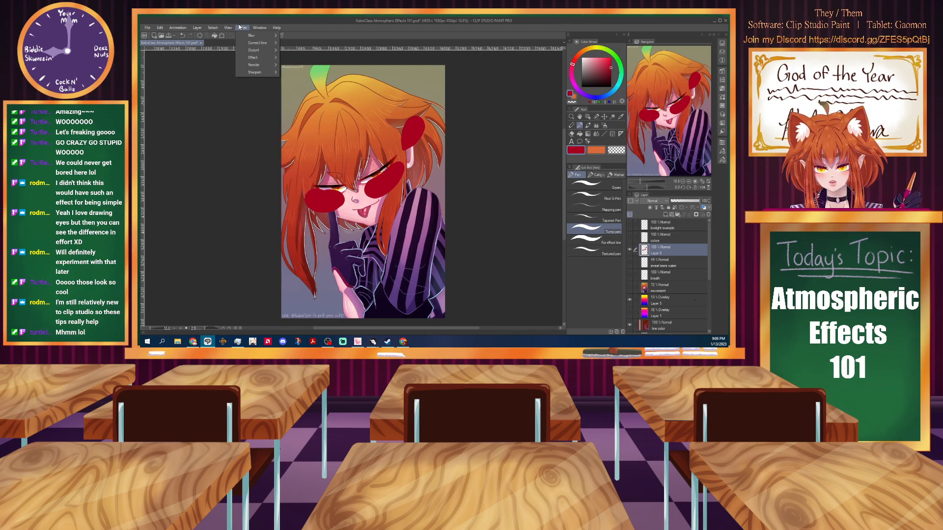
pyautogui.click(291, 45)
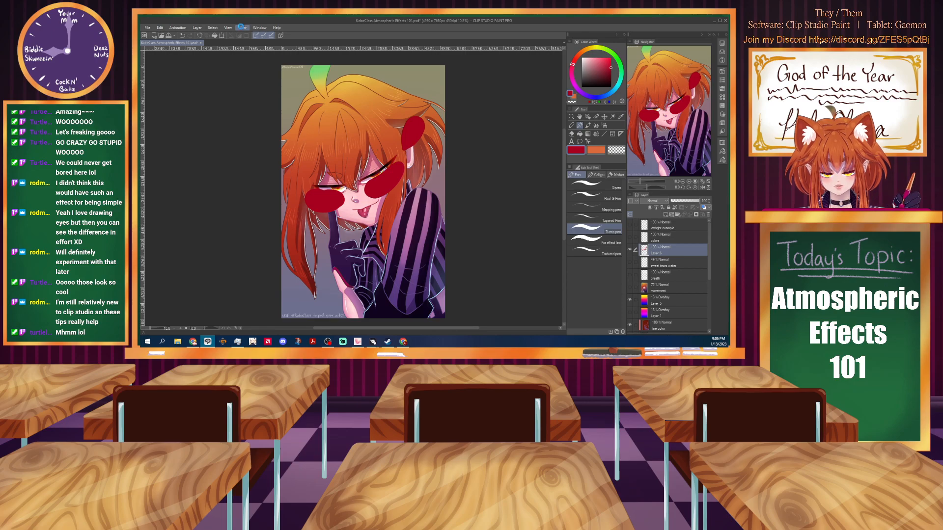
pyautogui.click(242, 28)
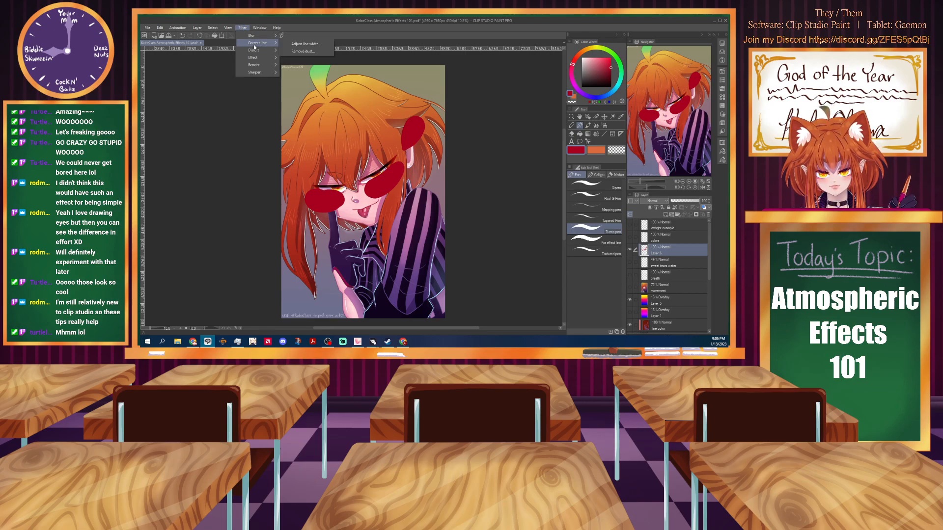
pyautogui.moveTo(258, 35)
pyautogui.click(299, 52)
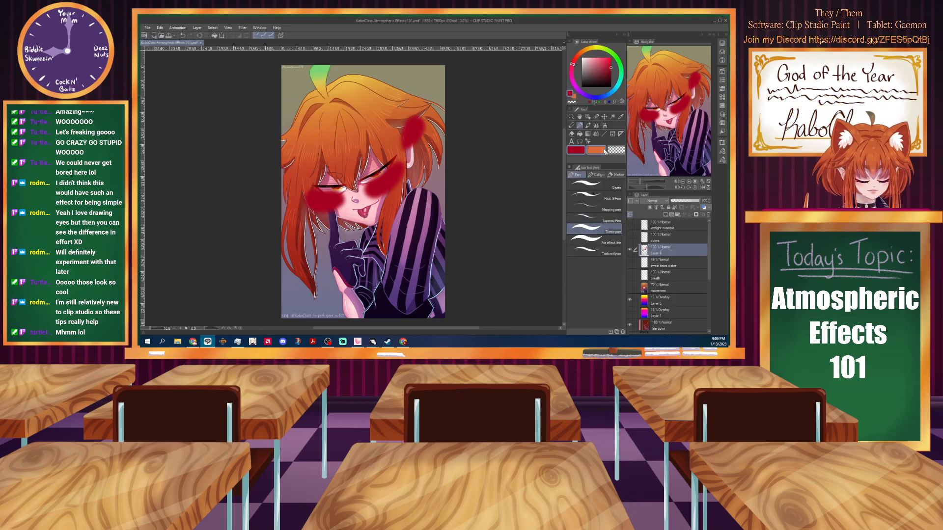
# Blend the blurred red patches on the cheeks and ear into a soft blush with the Blend tool.
pyautogui.click(596, 133)
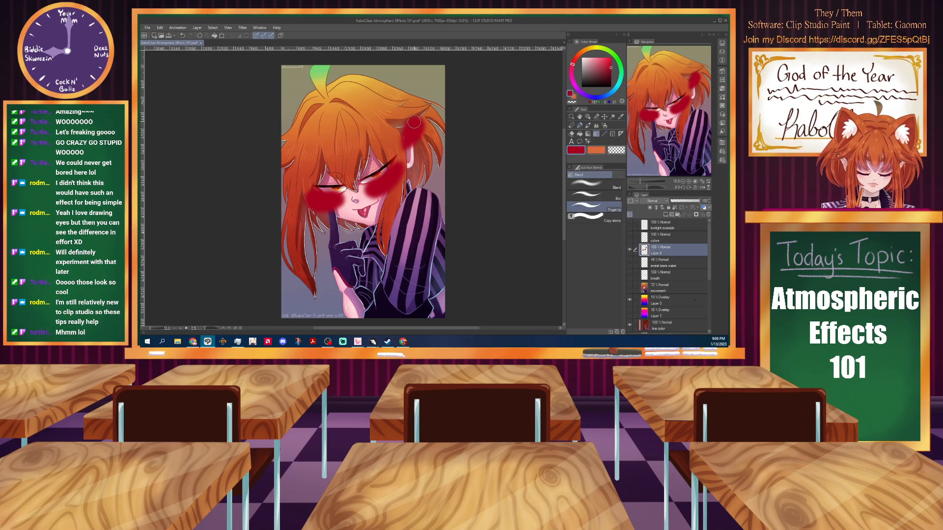
pyautogui.click(591, 187)
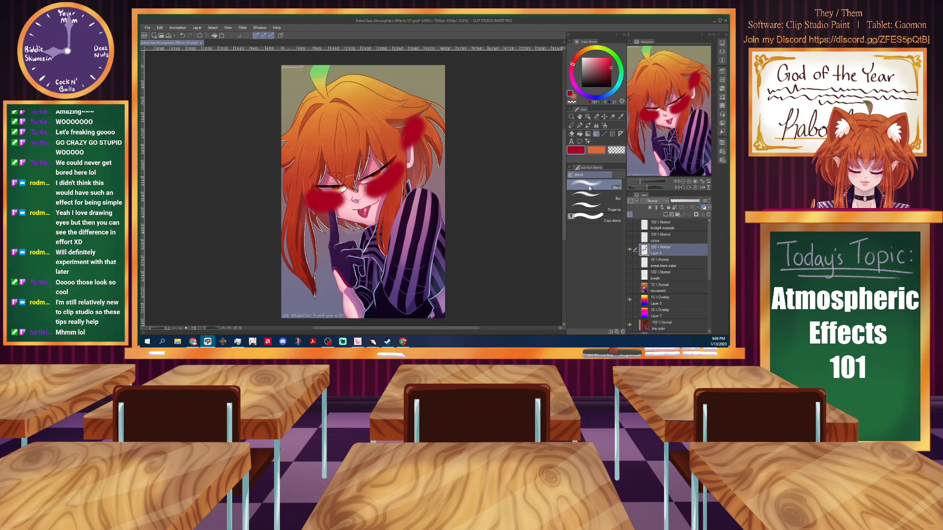
pyautogui.moveTo(417, 121)
pyautogui.mouseDown()
pyautogui.moveTo(406, 148)
pyautogui.moveTo(420, 119)
pyautogui.mouseUp()
pyautogui.moveTo(355, 166)
pyautogui.mouseDown()
pyautogui.moveTo(403, 181)
pyautogui.moveTo(380, 168)
pyautogui.moveTo(395, 178)
pyautogui.moveTo(359, 189)
pyautogui.moveTo(390, 194)
pyautogui.moveTo(346, 181)
pyautogui.moveTo(304, 201)
pyautogui.moveTo(333, 186)
pyautogui.moveTo(326, 206)
pyautogui.moveTo(302, 196)
pyautogui.moveTo(336, 191)
pyautogui.moveTo(355, 206)
pyautogui.moveTo(331, 220)
pyautogui.moveTo(304, 209)
pyautogui.mouseUp()
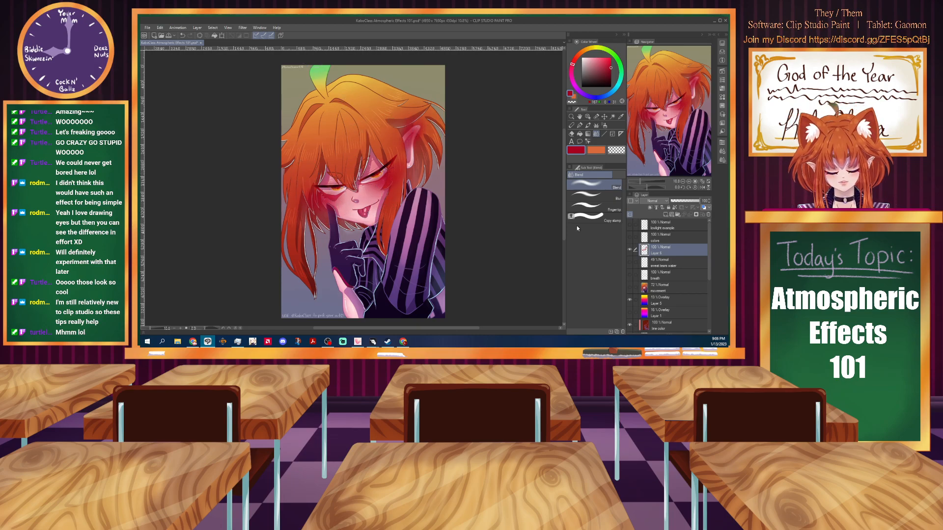
# Lower the blush layer's opacity to 54%, then add a new layer above it and choose a brighter red.
pyautogui.click(687, 201)
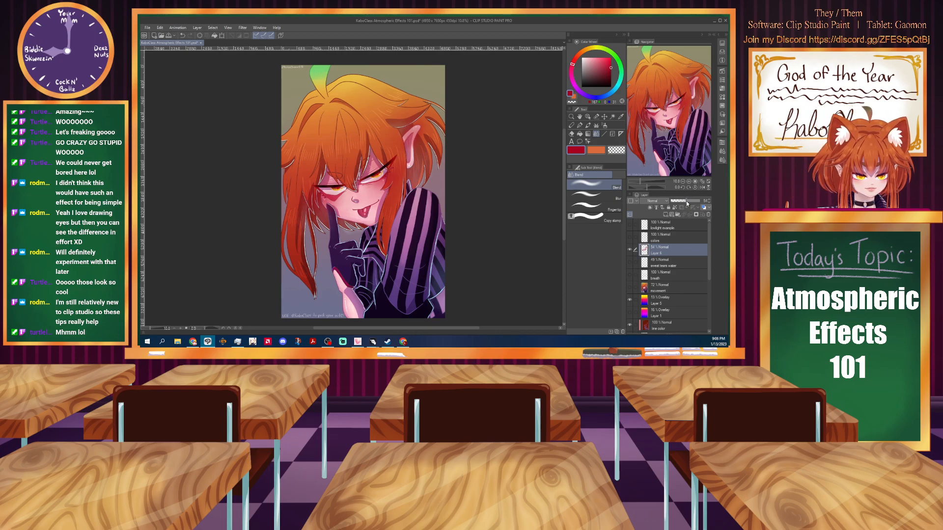
pyautogui.click(665, 214)
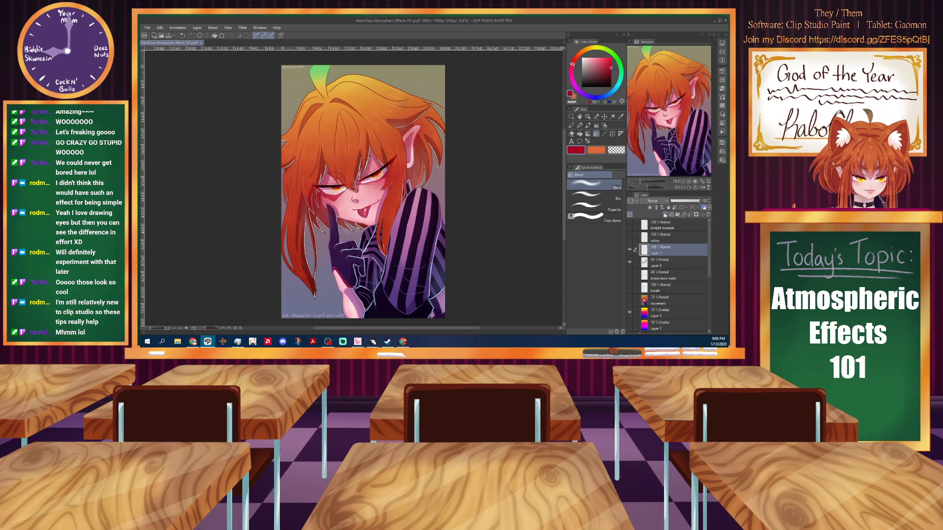
pyautogui.click(611, 58)
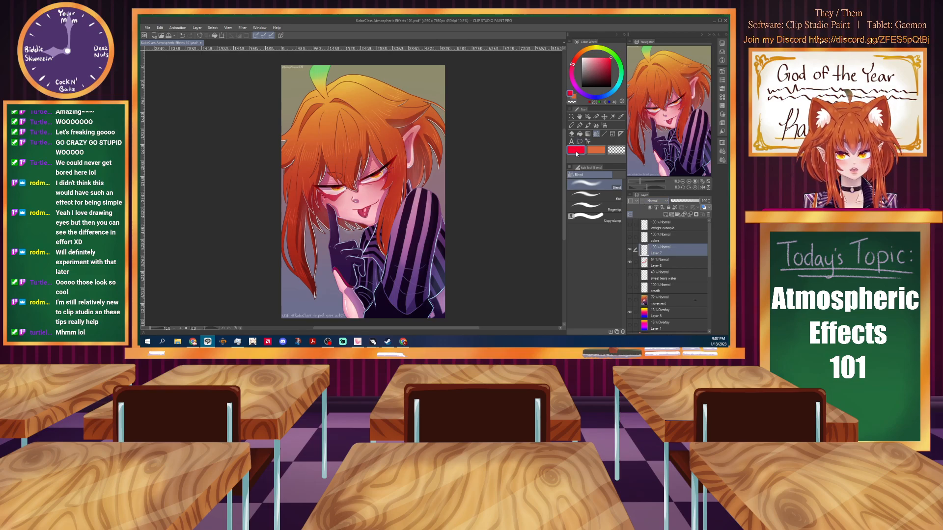
# Draw very thin red vertical lines over the cheeks with the Mapping pen on the new layer.
pyautogui.click(579, 126)
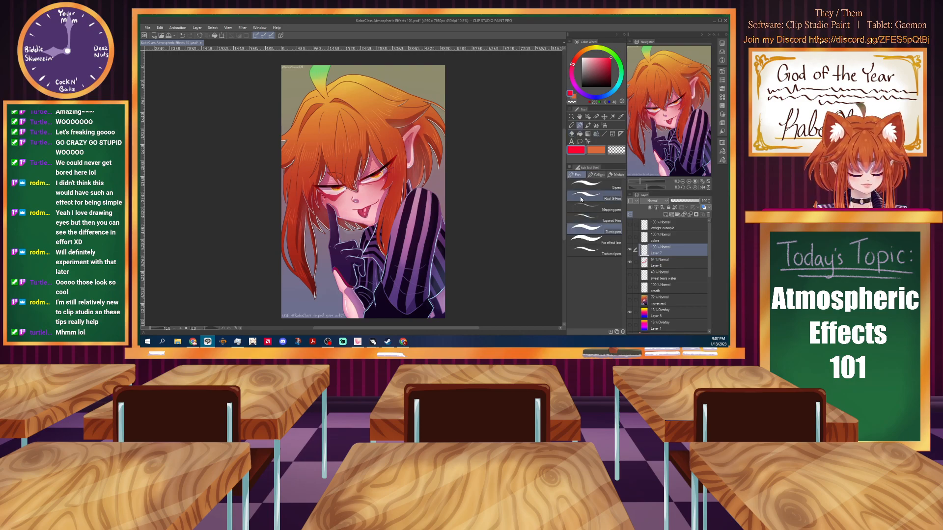
pyautogui.click(589, 206)
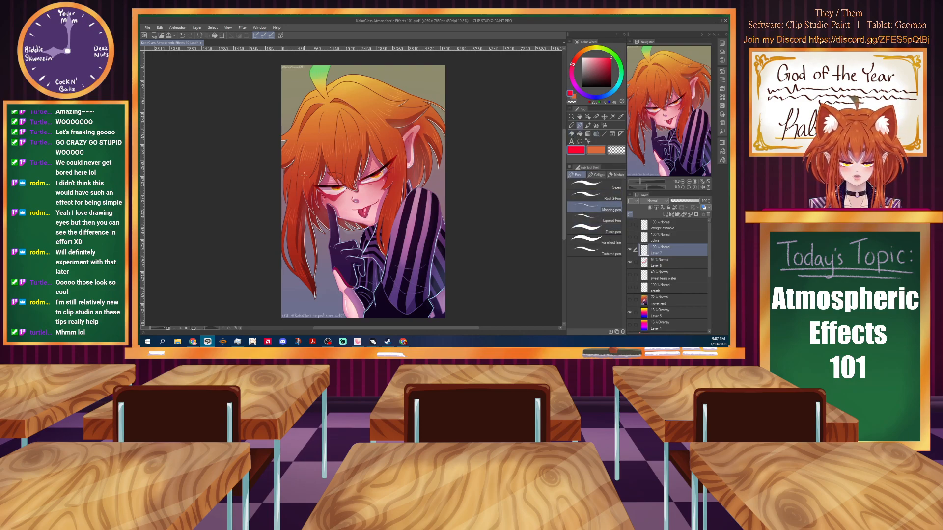
pyautogui.scroll(5, 367, 211)
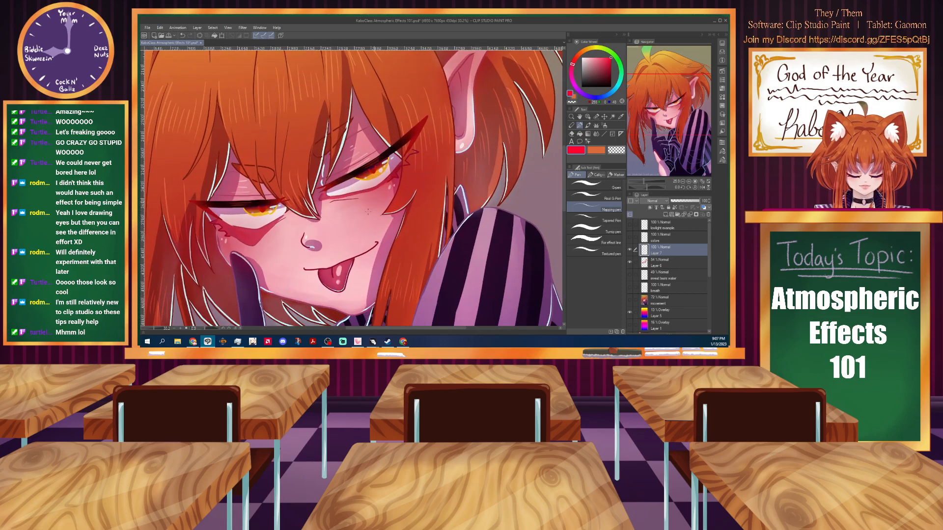
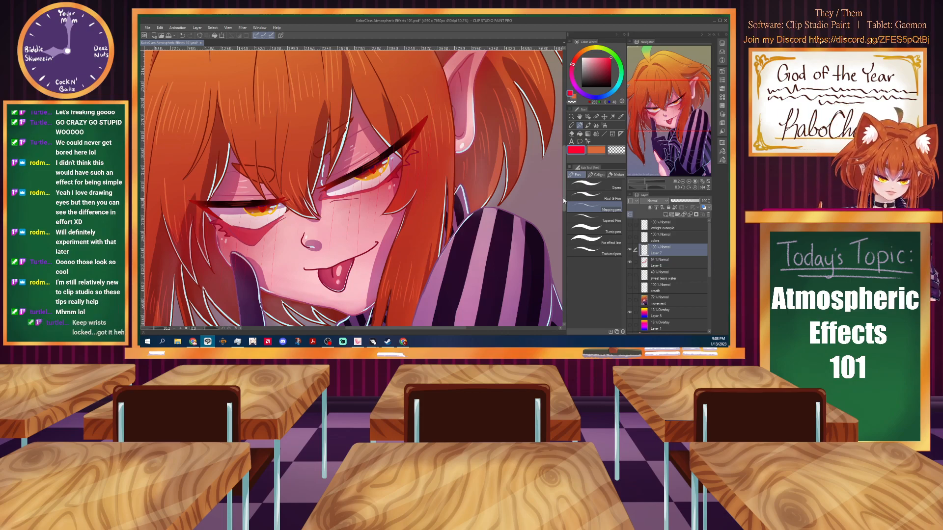
pyautogui.scroll(3, 508, 96)
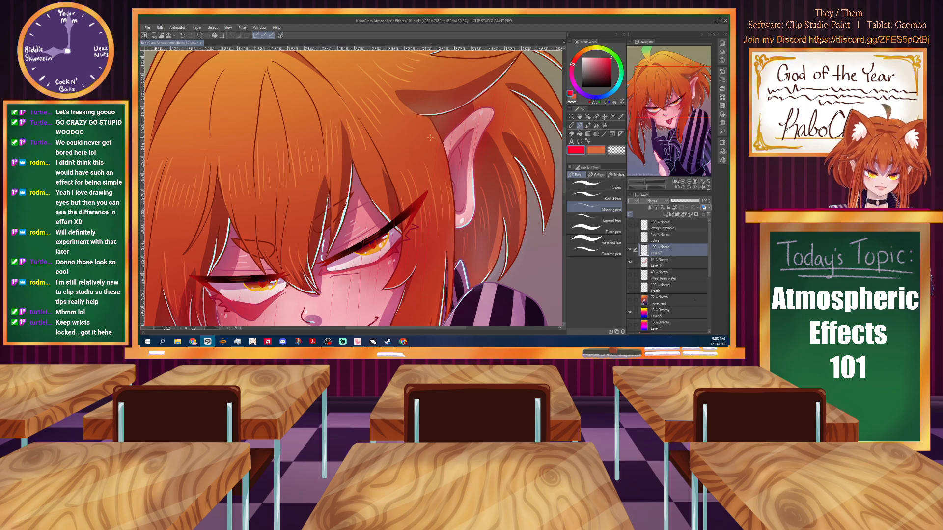
pyautogui.scroll(-1, 269, 233)
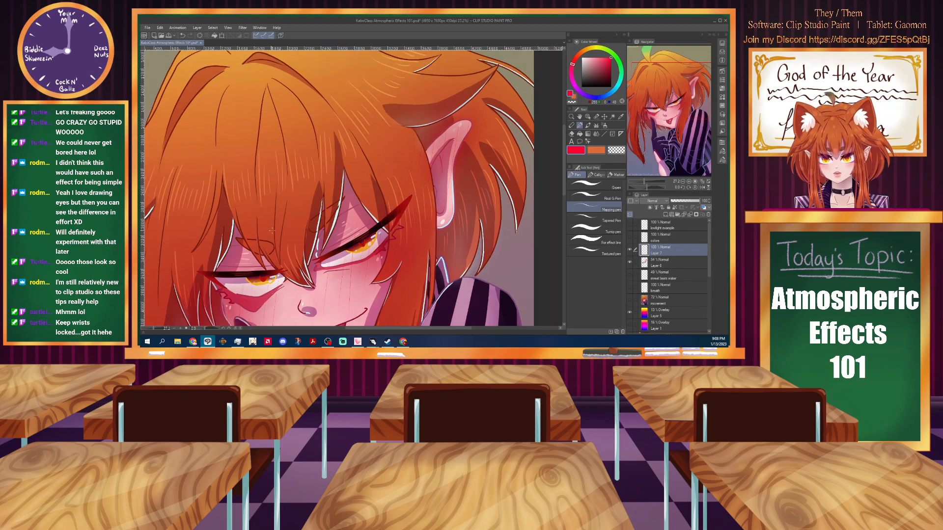
pyautogui.moveTo(277, 216); pyautogui.dragTo(349, 218)
pyautogui.scroll(-3, 349, 218)
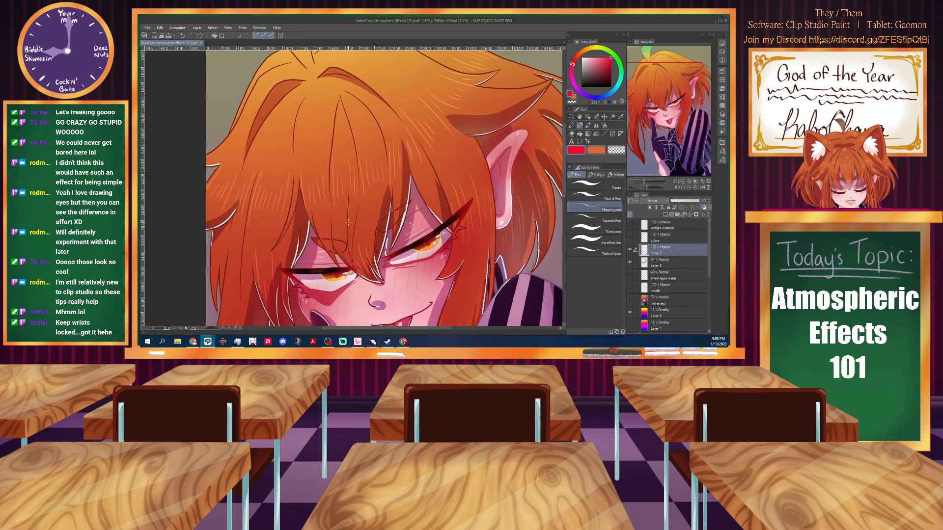
pyautogui.scroll(-1, 349, 217)
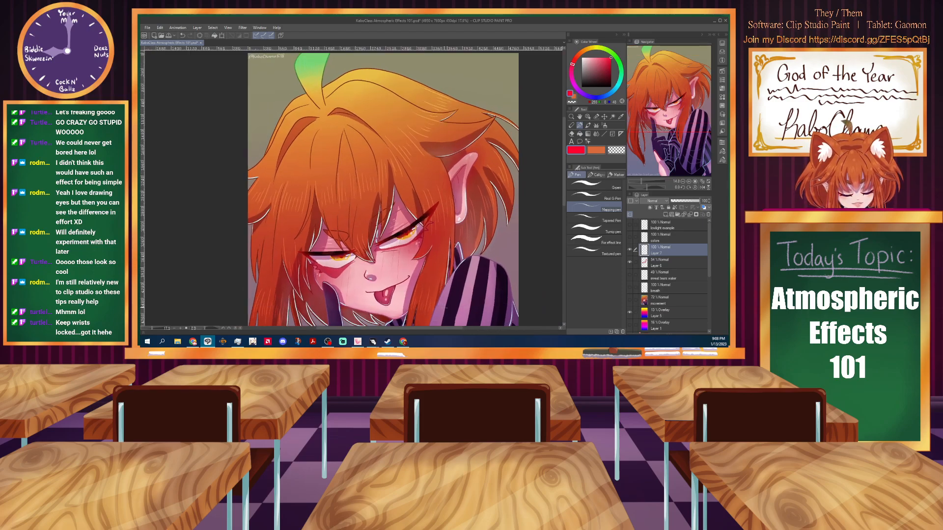
pyautogui.moveTo(564, 186); pyautogui.dragTo(566, 230)
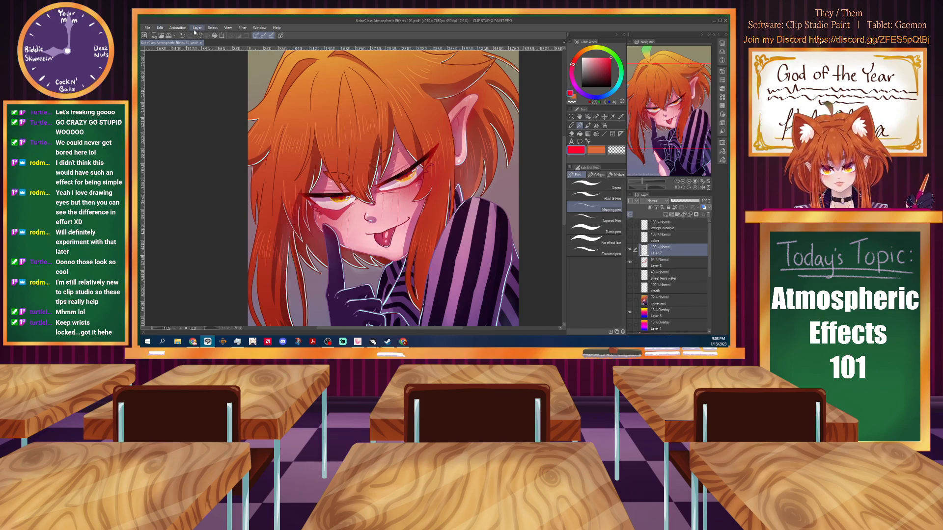
# Replace the layer holding the thin red lines with a fresh empty layer above the blush.
pyautogui.click(708, 214)
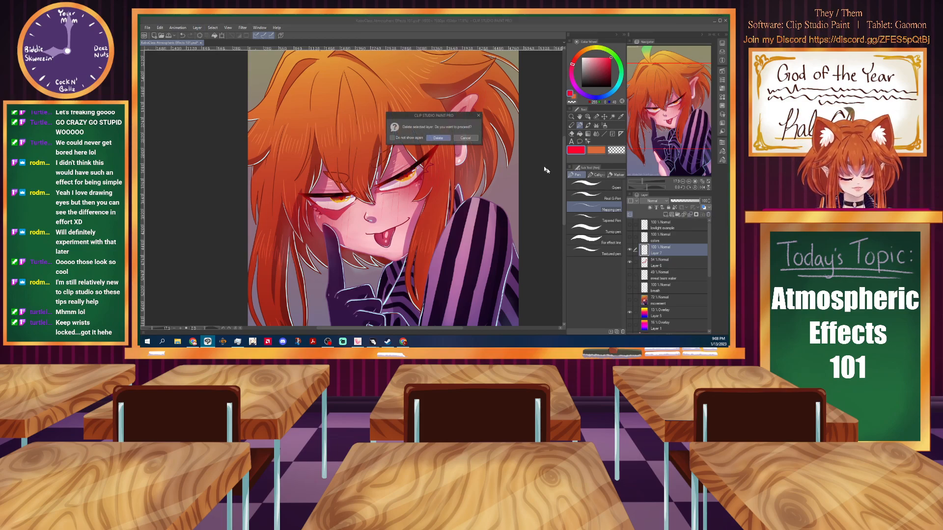
pyautogui.click(438, 138)
pyautogui.click(664, 214)
# Draw near-vertical bright red hatch lines over both cheeks and the ear with the G-pen on the empty layer.
pyautogui.click(581, 184)
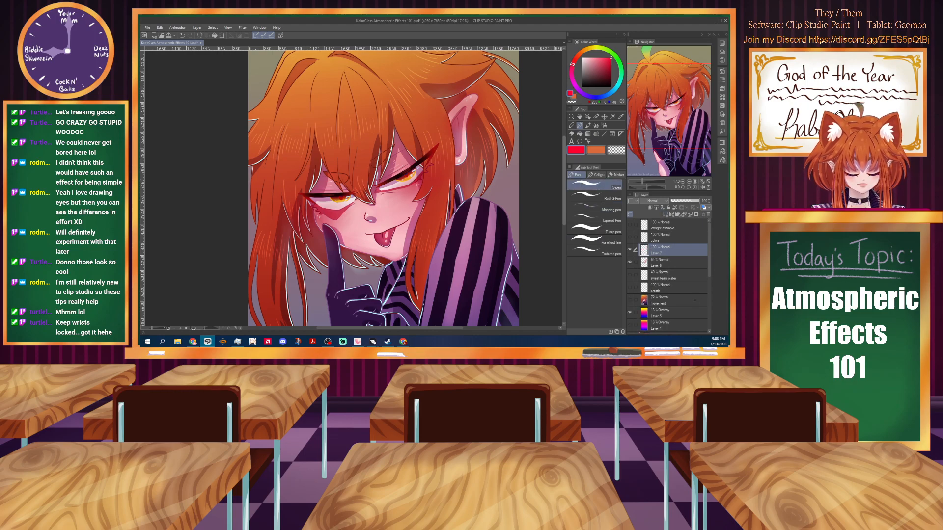
pyautogui.scroll(2, 442, 187)
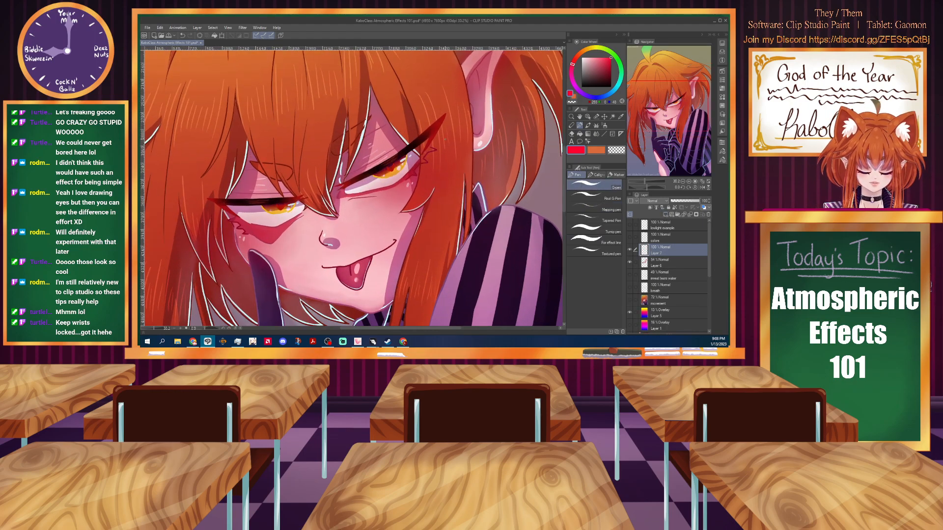
pyautogui.moveTo(457, 106); pyautogui.dragTo(453, 157)
pyautogui.moveTo(448, 81)
pyautogui.mouseDown()
pyautogui.moveTo(440, 212)
pyautogui.moveTo(427, 202)
pyautogui.mouseUp()
pyautogui.moveTo(417, 98); pyautogui.dragTo(413, 237)
pyautogui.moveTo(408, 146); pyautogui.dragTo(402, 208)
pyautogui.moveTo(397, 167); pyautogui.dragTo(391, 238)
pyautogui.moveTo(381, 200)
pyautogui.mouseDown()
pyautogui.moveTo(377, 236)
pyautogui.moveTo(352, 225)
pyautogui.moveTo(261, 265)
pyautogui.mouseUp()
pyautogui.moveTo(209, 231); pyautogui.dragTo(206, 250)
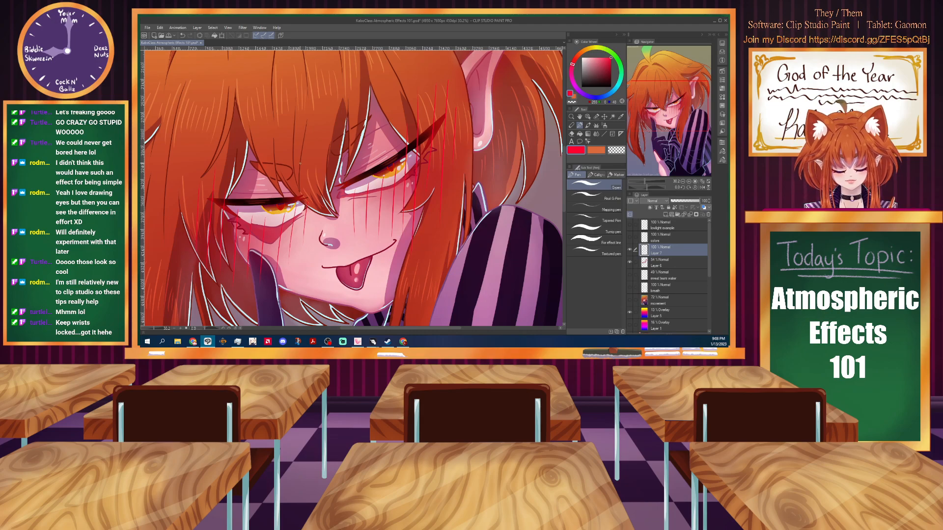
pyautogui.hotkey('ctrl', '-')
pyautogui.hotkey('ctrl', '-')
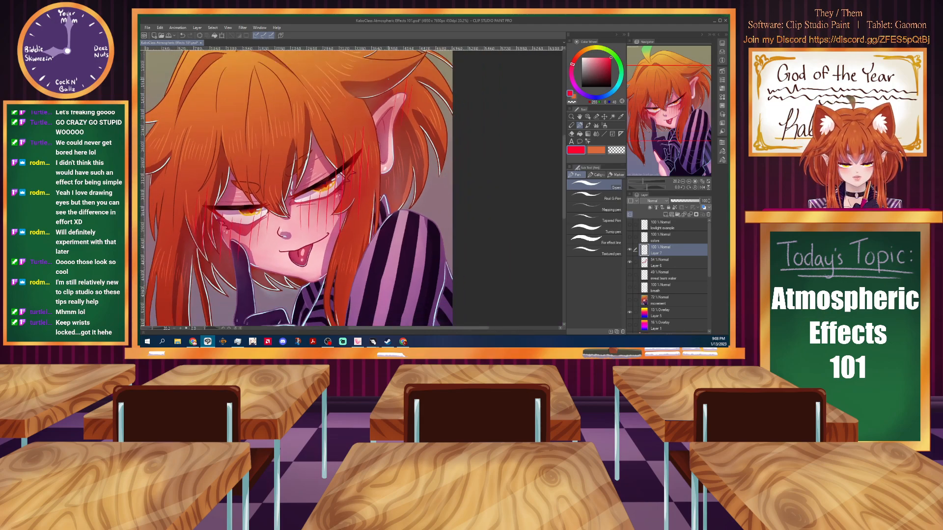
pyautogui.hotkey('ctrl', '-')
pyautogui.hotkey('ctrl', '-')
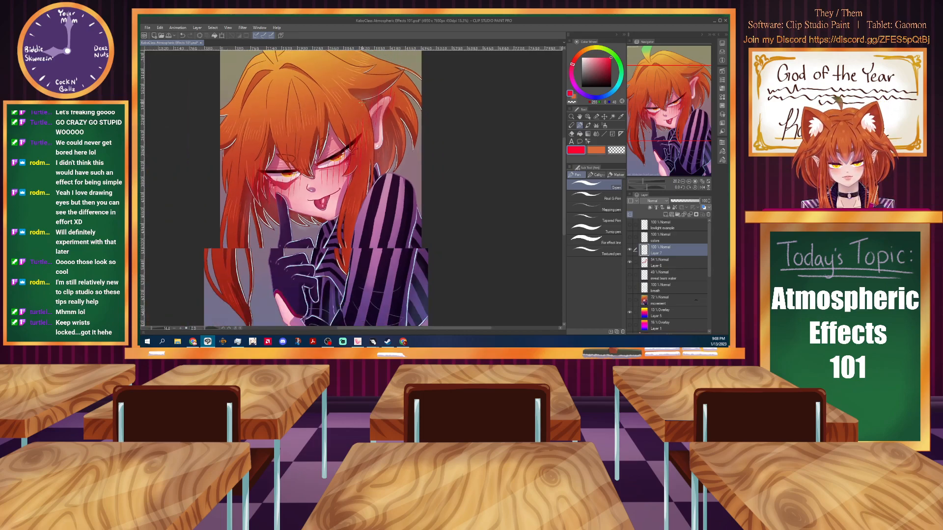
pyautogui.moveTo(363, 328); pyautogui.dragTo(354, 327)
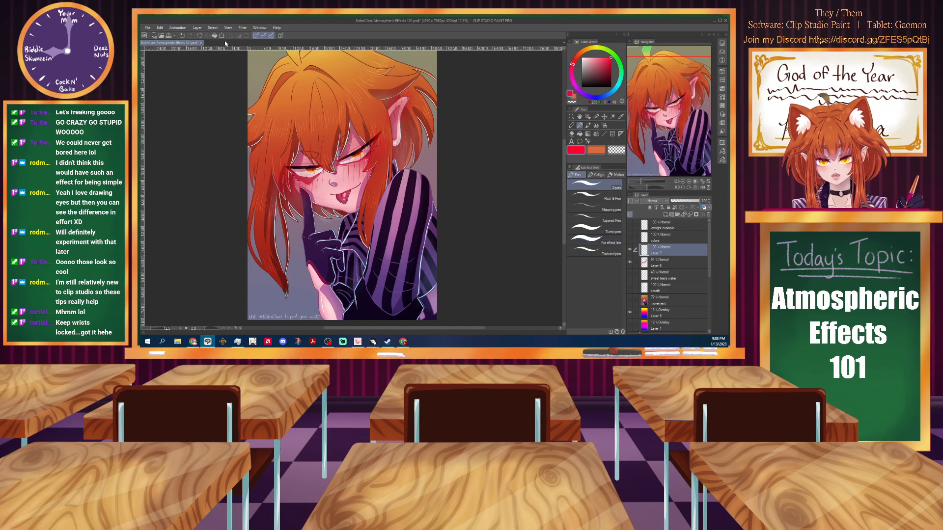
# Duplicate the layer with the red hatch lines and switch to the Rectangle selection tool.
pyautogui.click(213, 27)
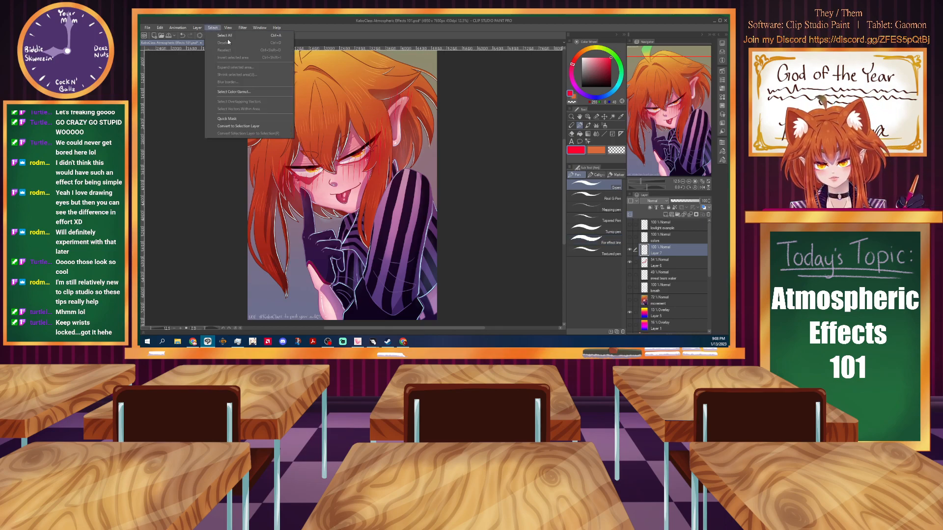
pyautogui.click(165, 131)
pyautogui.click(595, 117)
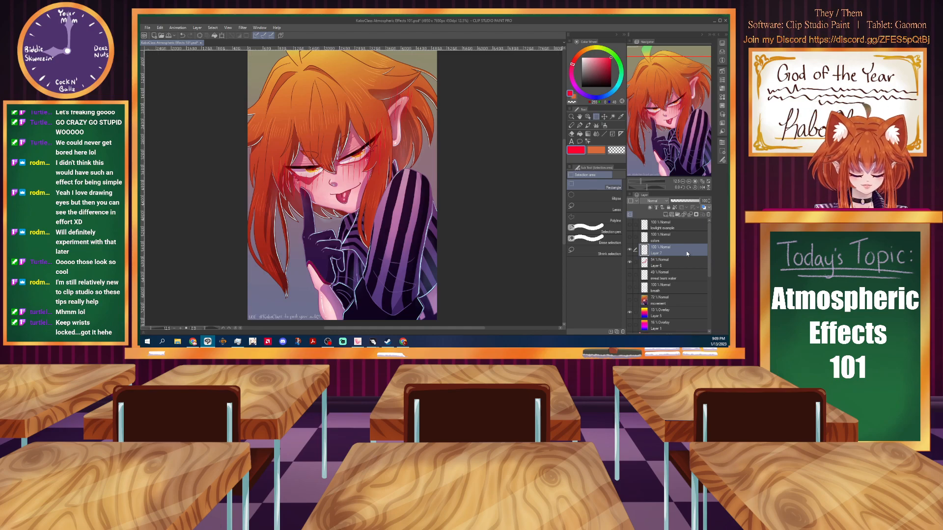
pyautogui.hotkey('ctrl', 'j')
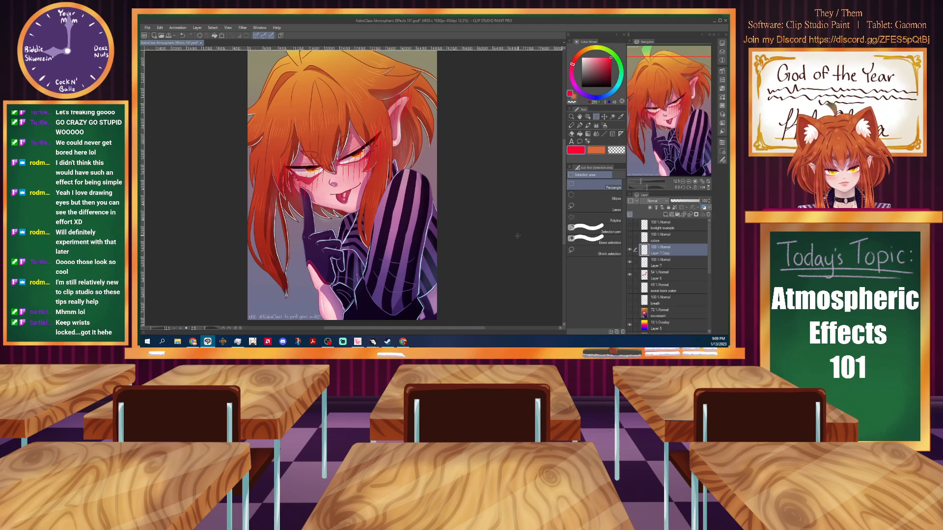
# Select the area around the head on the duplicate and shift its hatch lines slightly sideways to make the hatching denser.
pyautogui.moveTo(456, 245); pyautogui.dragTo(255, 56)
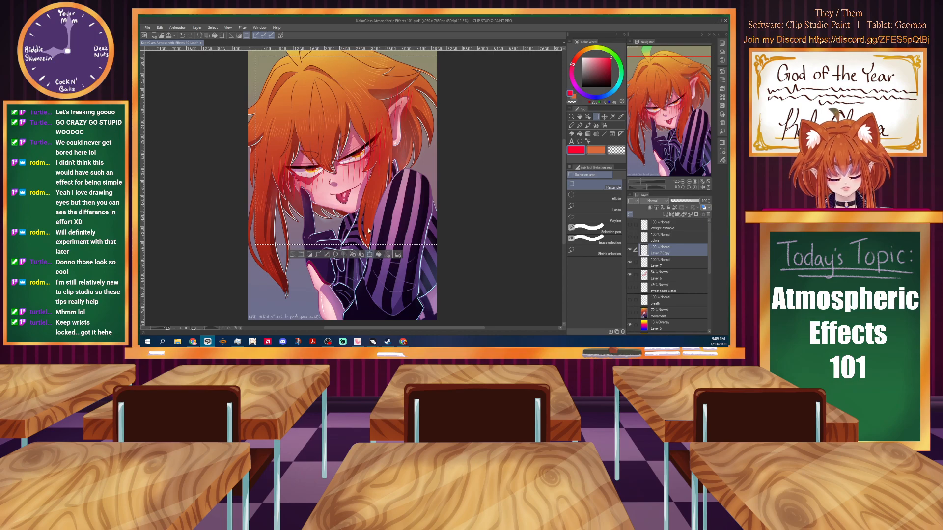
pyautogui.hotkey('ctrl', 't')
pyautogui.scroll(2, 314, 191)
pyautogui.scroll(1, 313, 191)
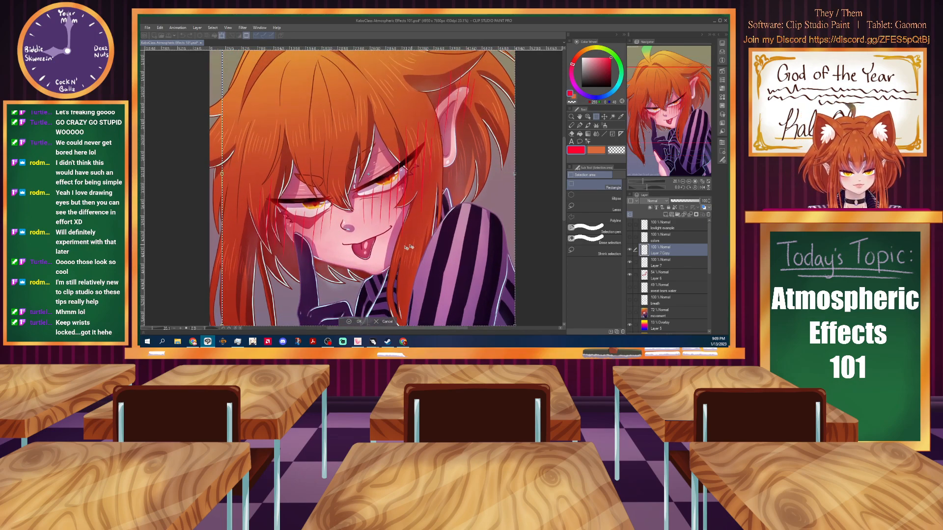
pyautogui.moveTo(397, 251); pyautogui.dragTo(393, 251)
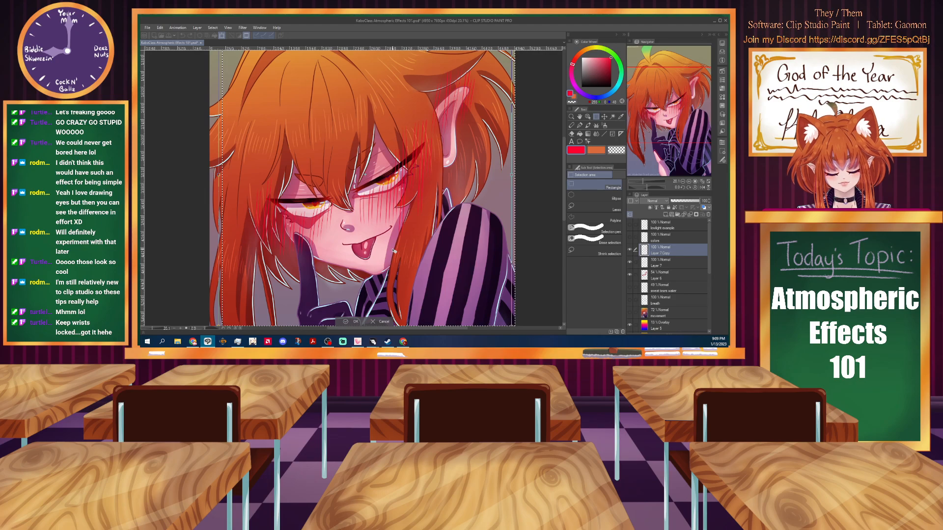
pyautogui.click(356, 321)
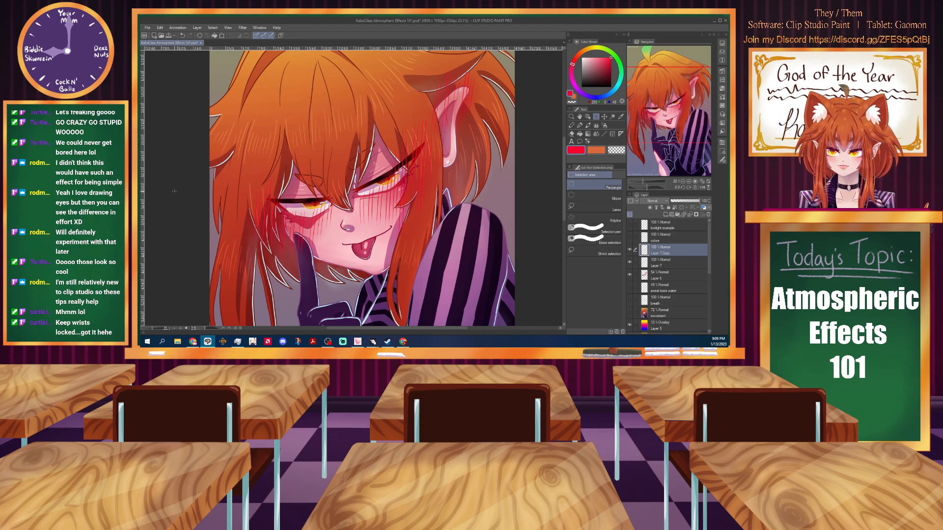
# Try merging all visible layers into one, and undo the merge.
pyautogui.keyDown('ctrl'); pyautogui.click(666, 262); pyautogui.keyUp('ctrl')
pyautogui.rightClick(666, 262)
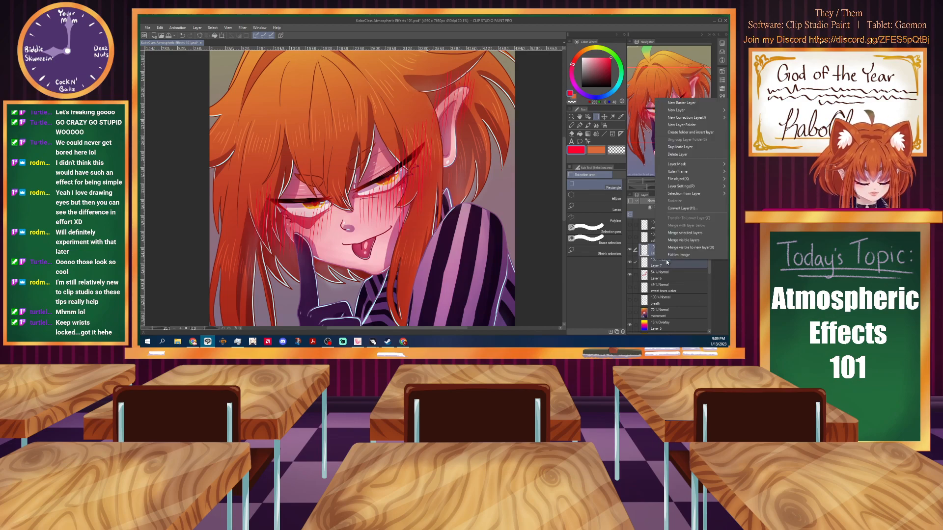
pyautogui.click(672, 239)
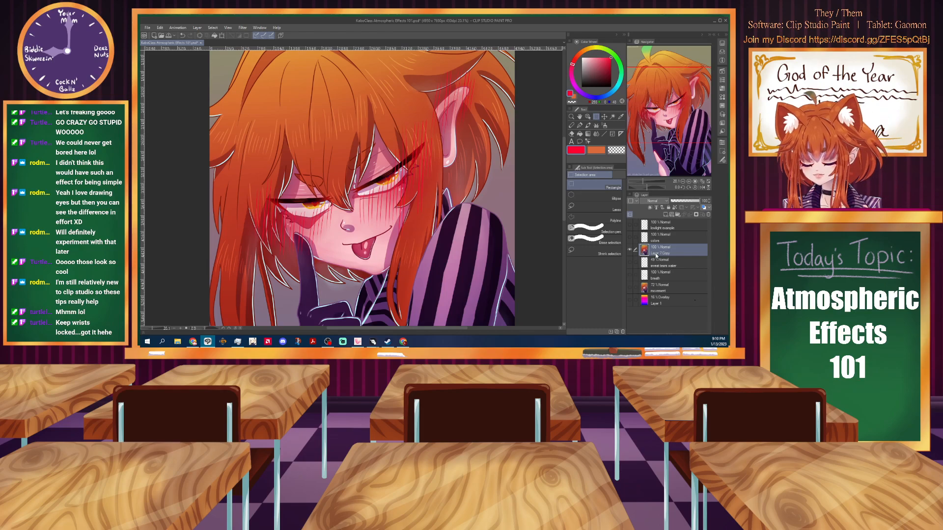
pyautogui.hotkey('ctrl', 'z')
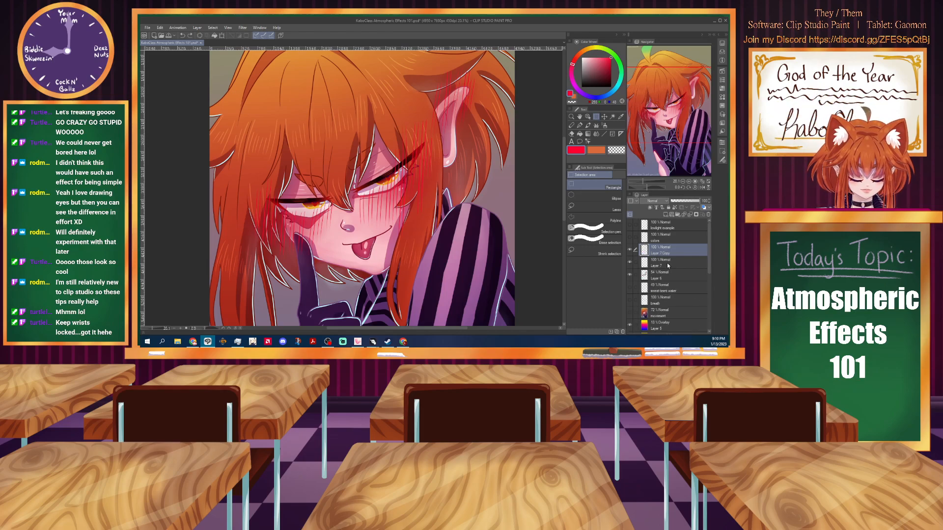
# Merge the two red hatch-line layers into one and lower the merged layer's opacity so the lines soften.
pyautogui.rightClick(667, 265)
pyautogui.click(670, 240)
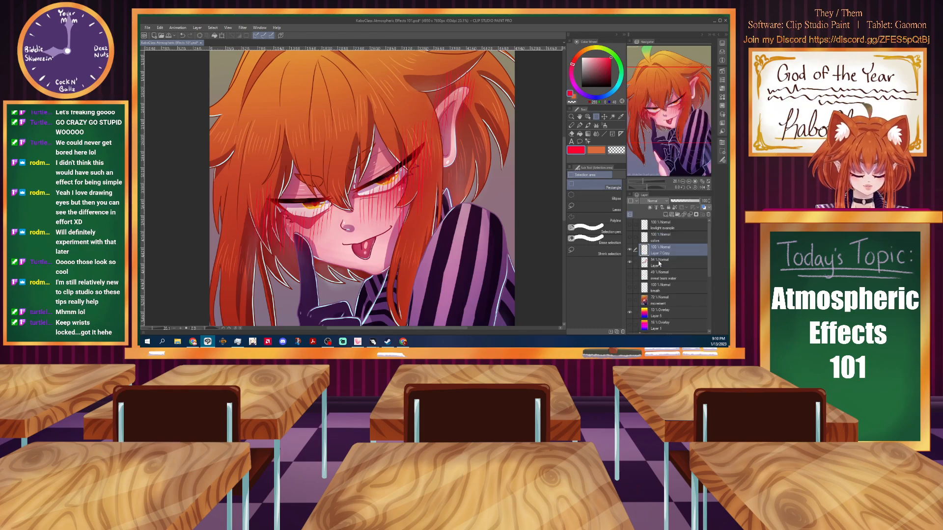
pyautogui.moveTo(687, 202)
pyautogui.mouseDown()
pyautogui.moveTo(699, 201)
pyautogui.moveTo(685, 204)
pyautogui.mouseUp()
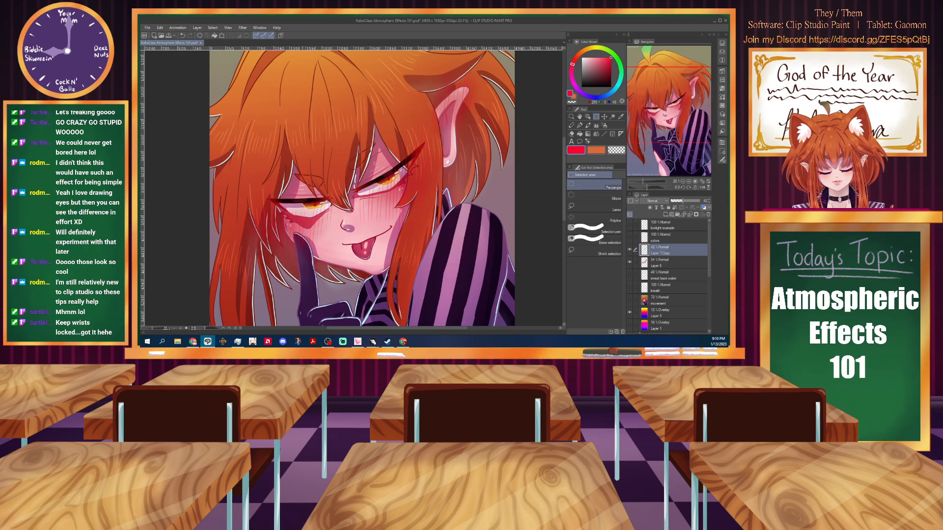
# Turn on the visibility of the breath layer and the sweat and tears layer with the whole illustration in view.
pyautogui.hotkey('ctrl', '0')
pyautogui.hotkey('ctrl', '+')
pyautogui.hotkey('ctrl', '0')
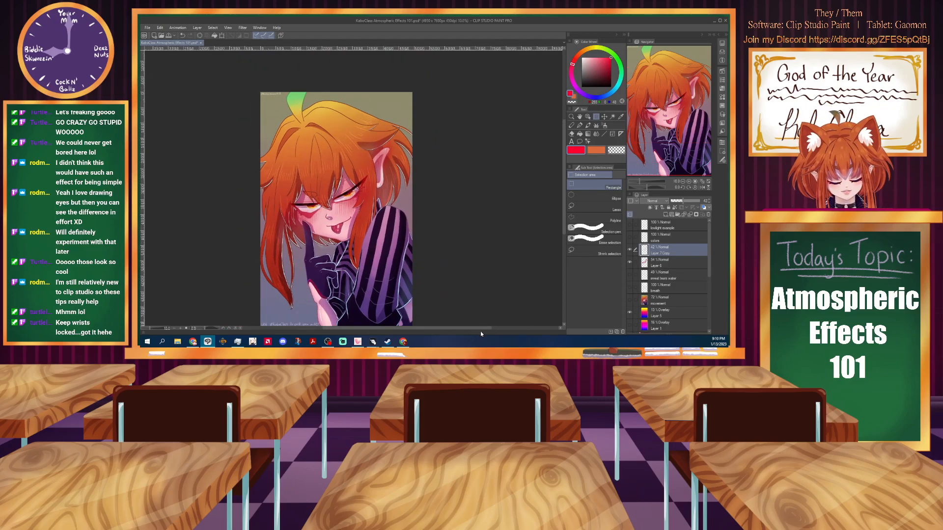
pyautogui.moveTo(480, 329); pyautogui.dragTo(466, 322)
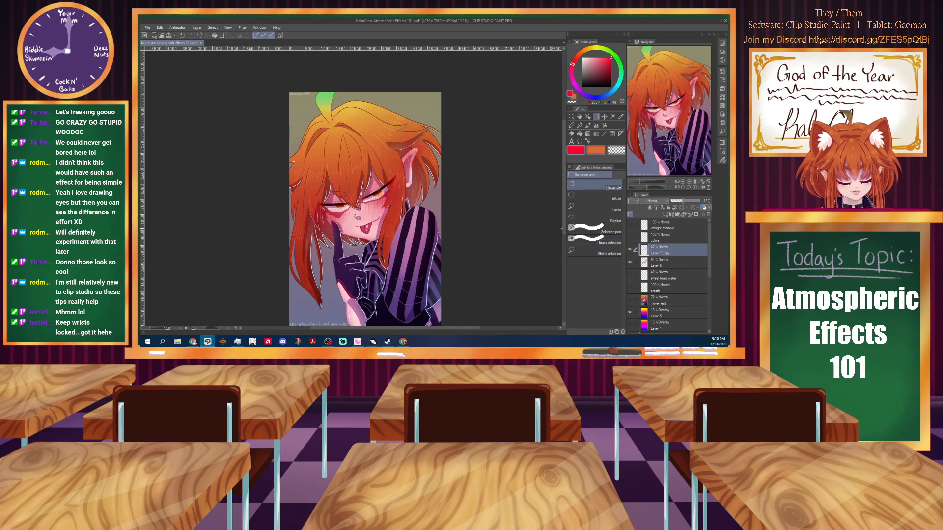
pyautogui.moveTo(563, 228); pyautogui.dragTo(555, 237)
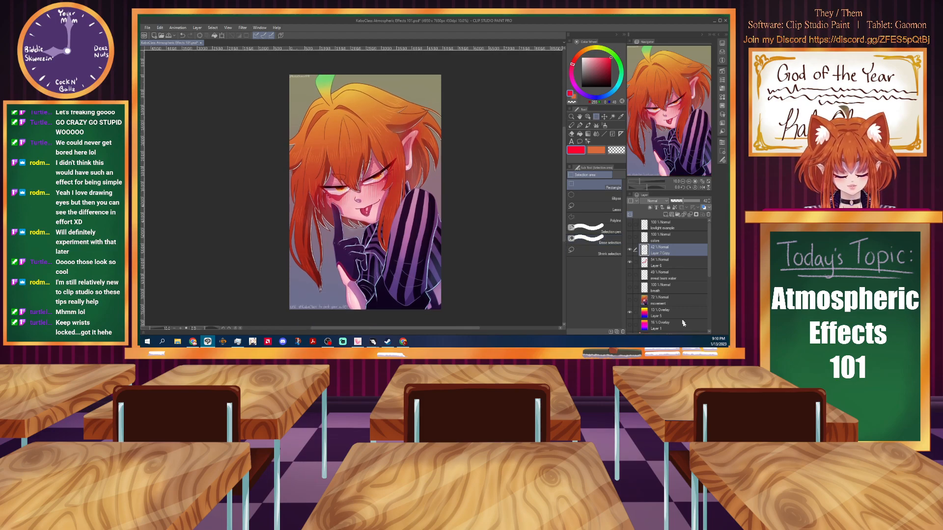
pyautogui.click(629, 289)
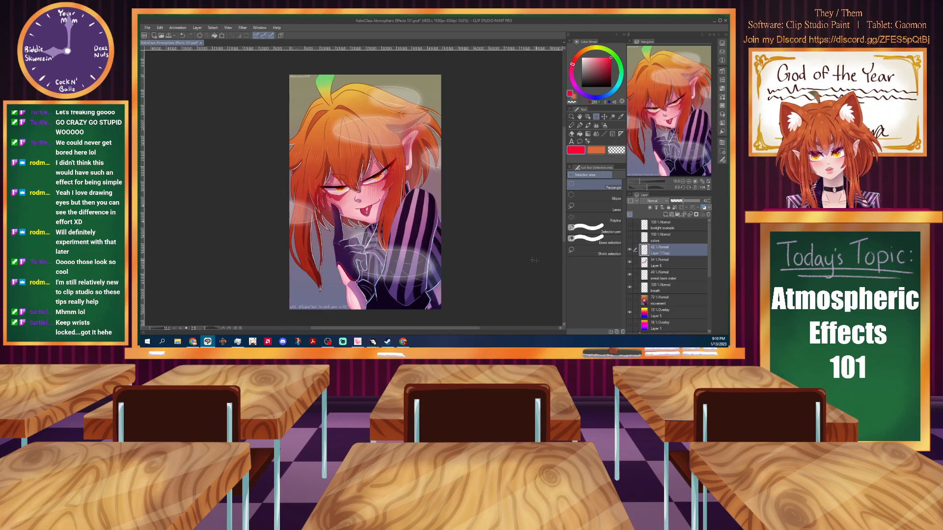
# Hide the breath layer and the sweat and tears layer, leaving the blush hatch lines shown on the face.
pyautogui.scroll(4, 365, 192)
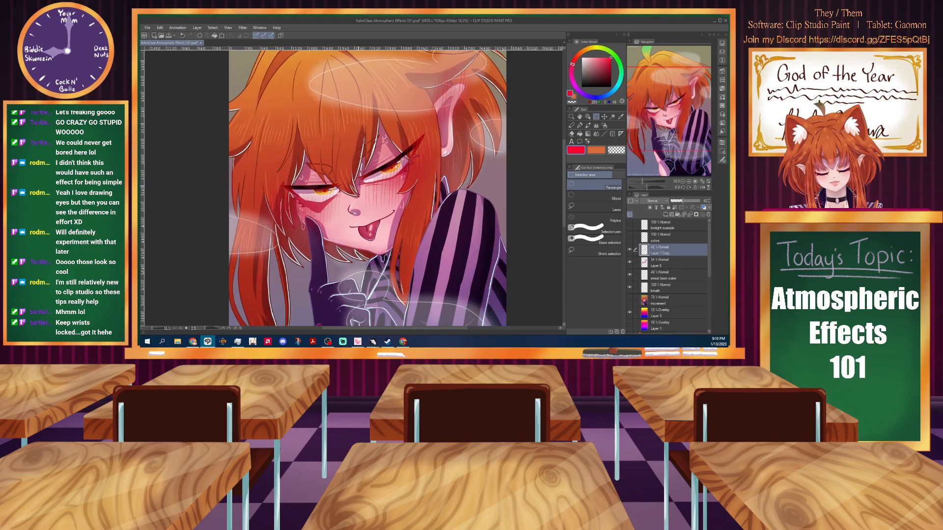
pyautogui.scroll(-1, 564, 207)
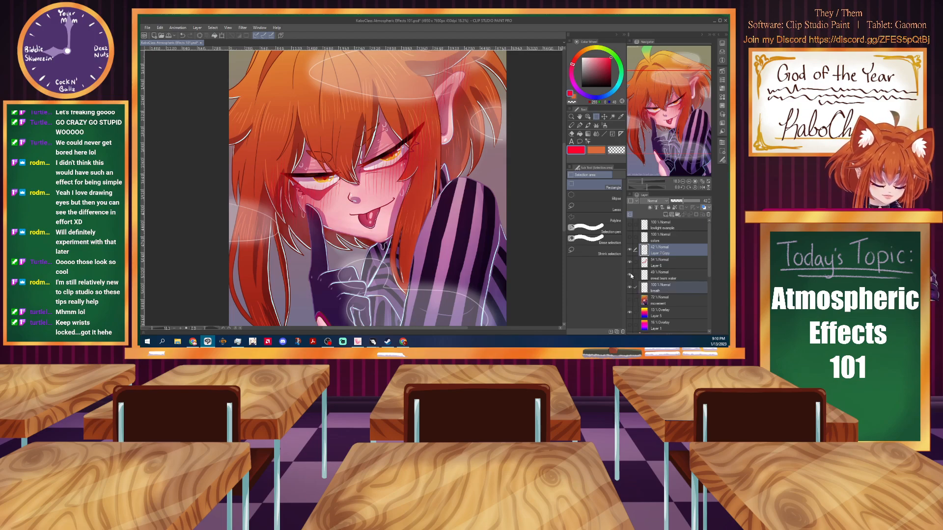
pyautogui.click(630, 289)
pyautogui.click(630, 275)
# Merge the selected hatch-line layer with the blush layer beneath it and name the merged layer "blush".
pyautogui.rightClick(665, 264)
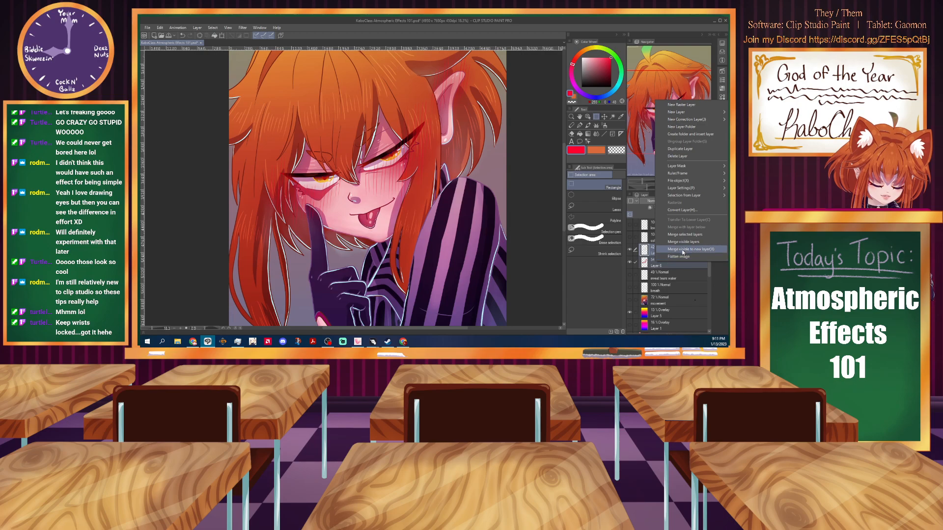
pyautogui.click(663, 240)
pyautogui.doubleClick(660, 253)
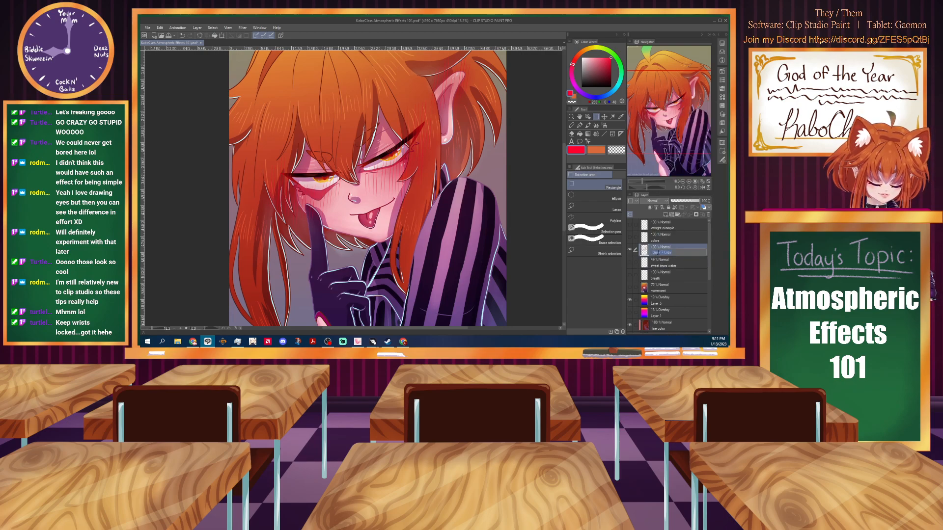
pyautogui.write('blush')
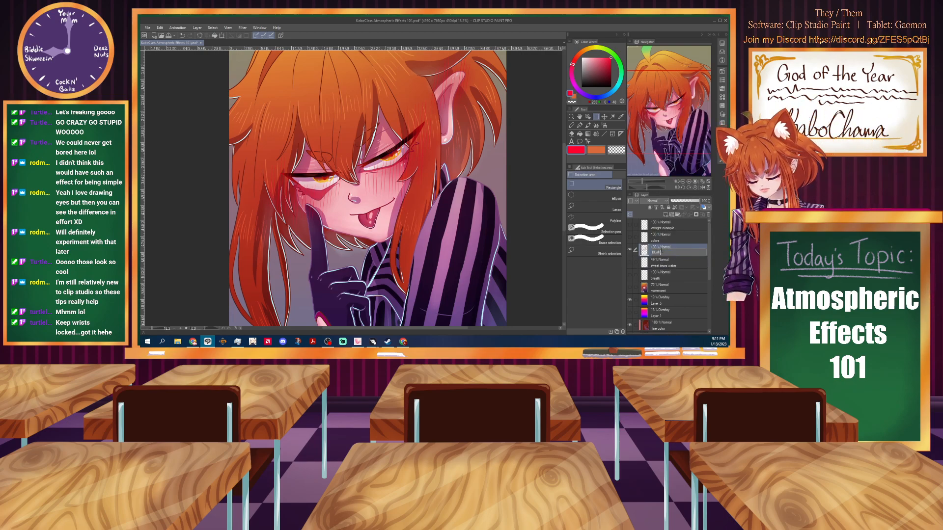
pyautogui.press('Return')
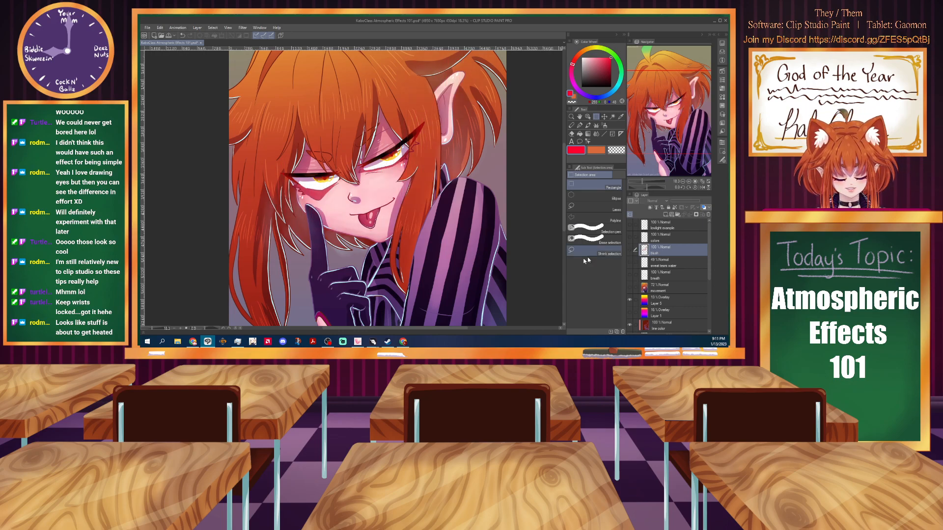
# Add a new raster layer at the top of the layer stack for a signature.
pyautogui.scroll(-2, 368, 187)
pyautogui.scroll(-2, 351, 187)
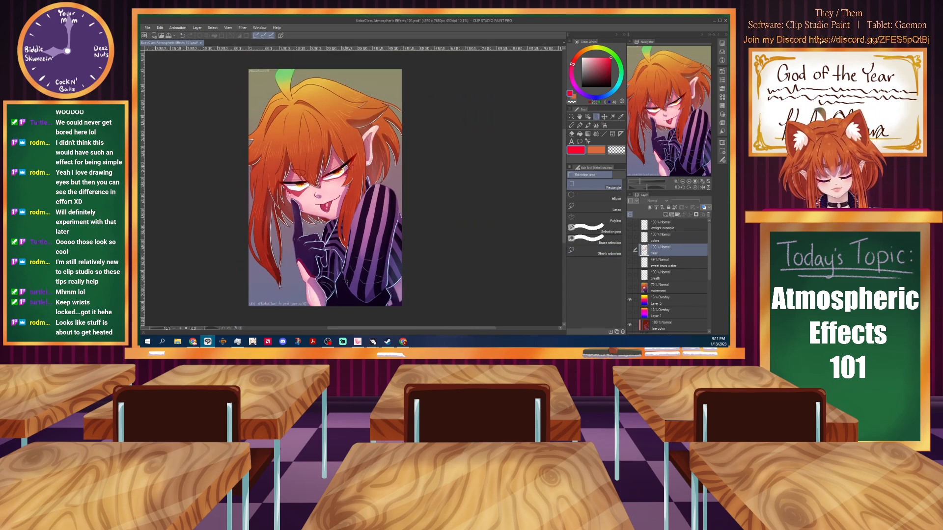
pyautogui.moveTo(362, 329); pyautogui.dragTo(337, 329)
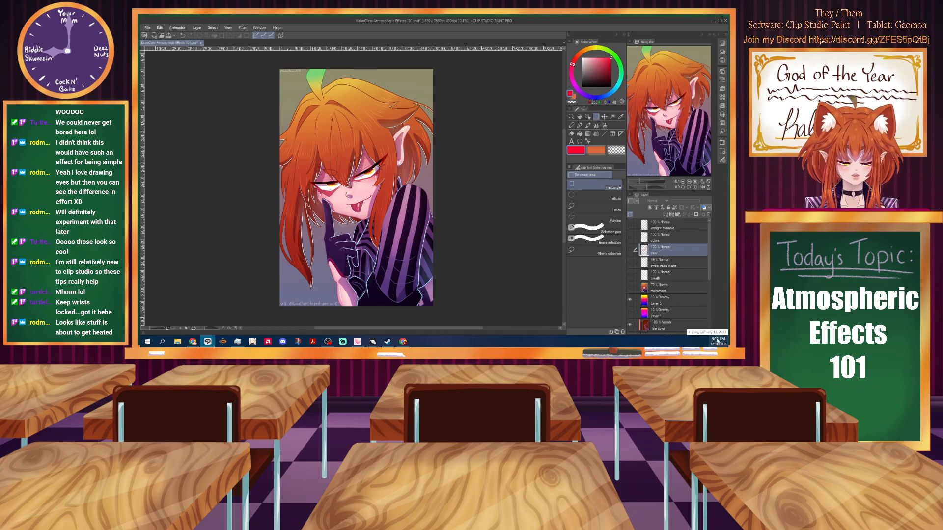
pyautogui.click(673, 226)
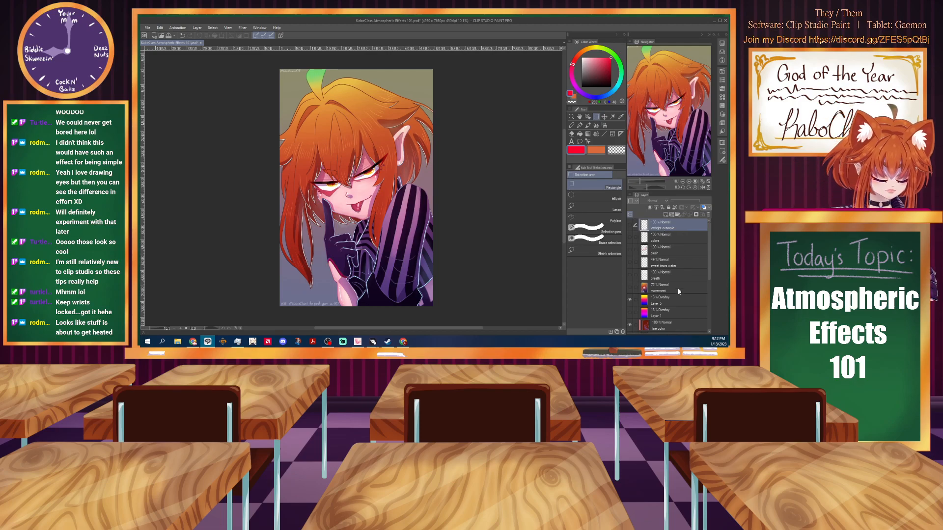
pyautogui.click(664, 214)
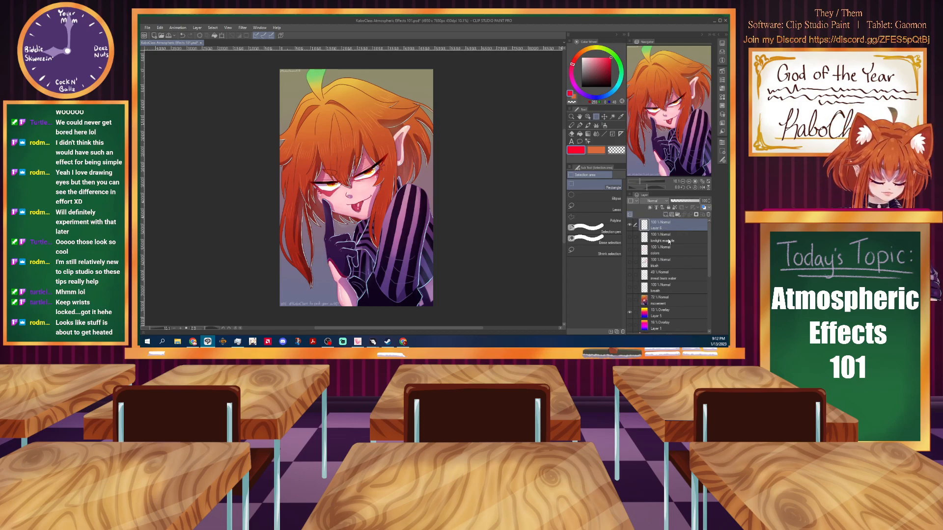
# Handwrite the artist's signature in white with the Calligraphy pen just above the gloved hand on the new layer.
pyautogui.moveTo(593, 68); pyautogui.dragTo(581, 57)
pyautogui.click(580, 125)
pyautogui.click(597, 174)
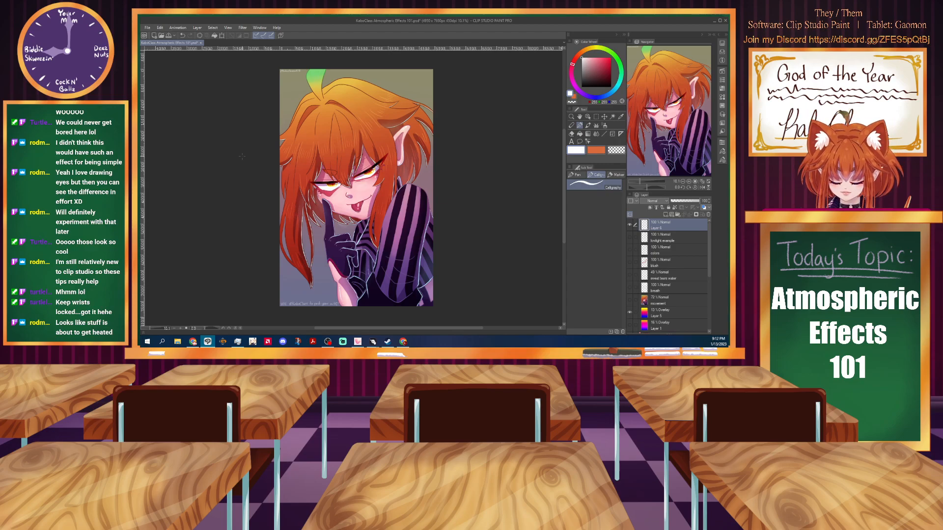
pyautogui.scroll(8, 351, 249)
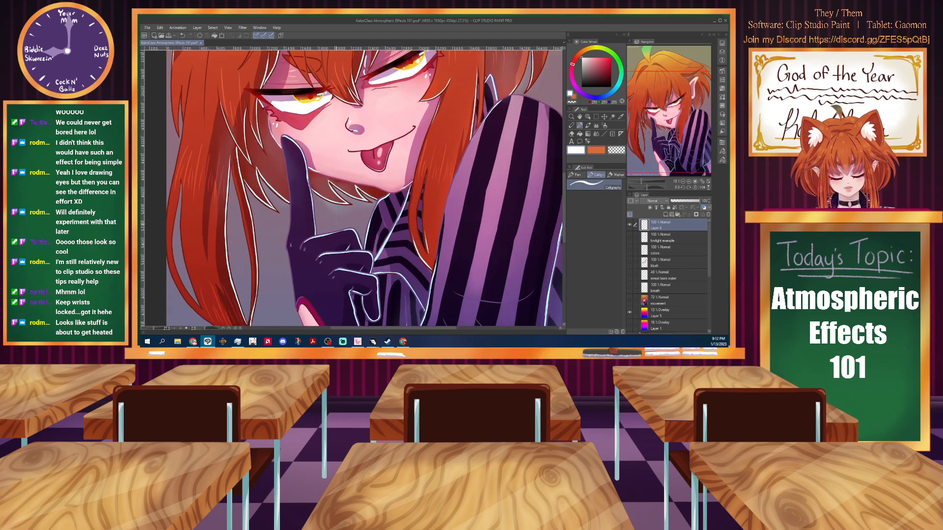
pyautogui.scroll(4, 327, 188)
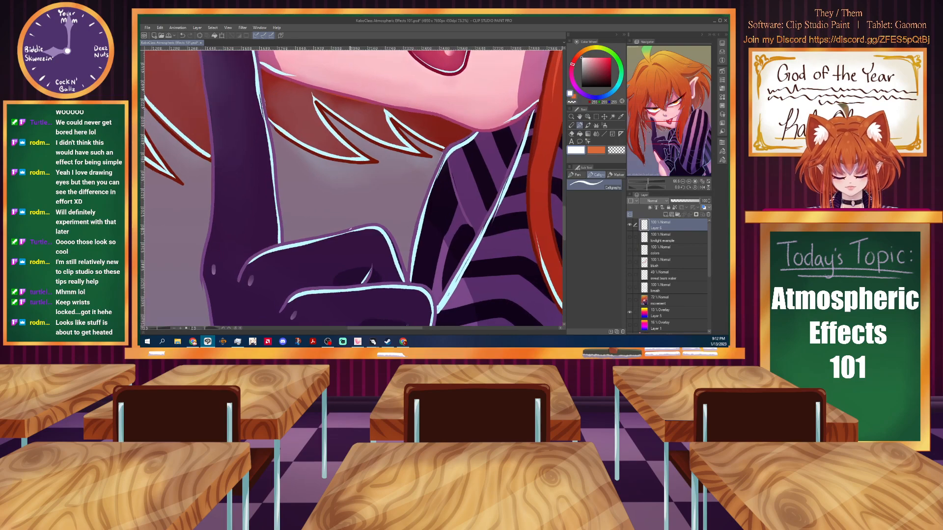
pyautogui.moveTo(281, 229)
pyautogui.mouseDown()
pyautogui.moveTo(289, 224)
pyautogui.moveTo(285, 242)
pyautogui.moveTo(290, 229)
pyautogui.moveTo(314, 236)
pyautogui.mouseUp()
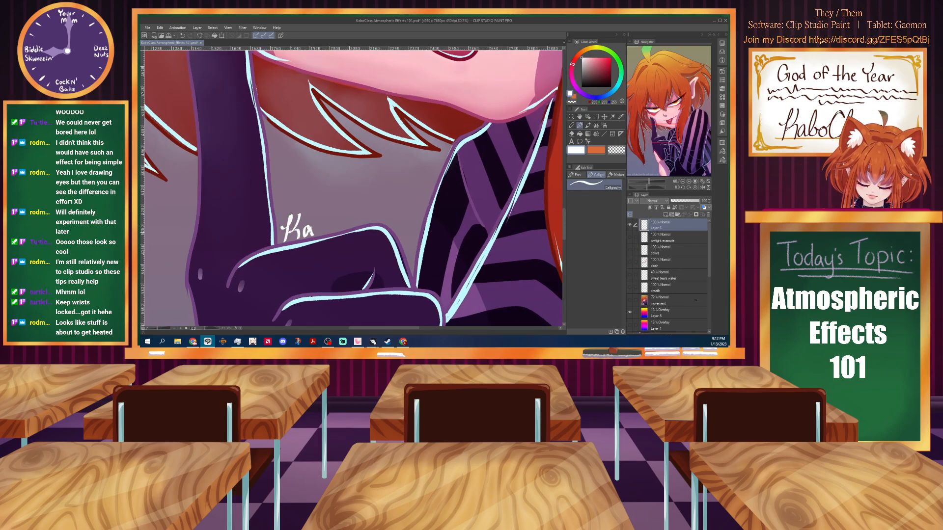
pyautogui.moveTo(318, 204)
pyautogui.mouseDown()
pyautogui.moveTo(320, 231)
pyautogui.moveTo(384, 212)
pyautogui.moveTo(390, 222)
pyautogui.moveTo(413, 198)
pyautogui.moveTo(419, 212)
pyautogui.moveTo(427, 206)
pyautogui.moveTo(421, 213)
pyautogui.mouseUp()
# Set the signature layer's blending mode to Overlay and lower its opacity so the writing blends into the artwork.
pyautogui.scroll(-8, 282, 167)
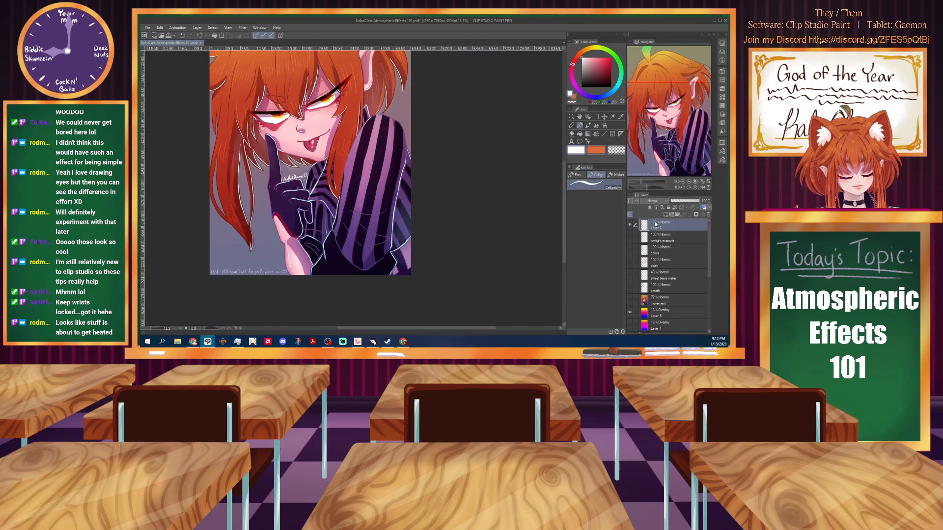
pyautogui.click(661, 201)
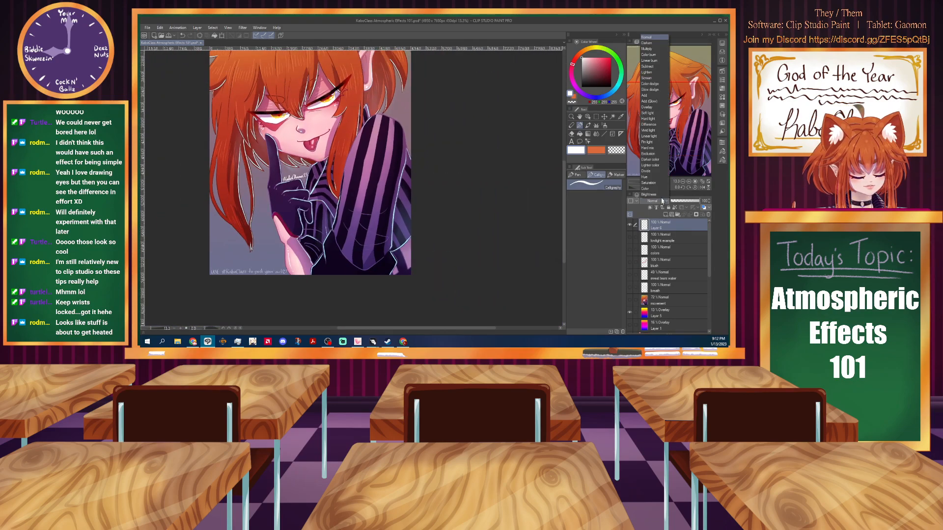
pyautogui.click(648, 111)
pyautogui.click(686, 201)
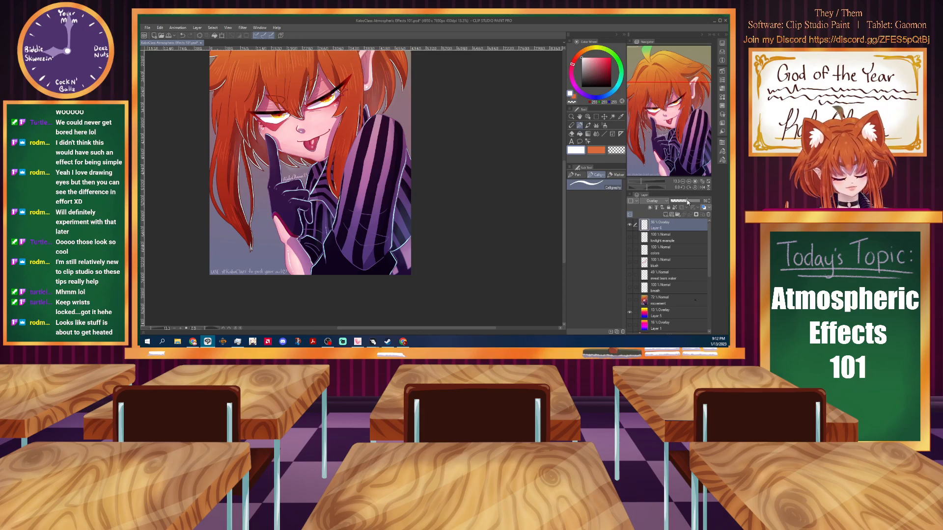
pyautogui.moveTo(686, 201); pyautogui.dragTo(685, 201)
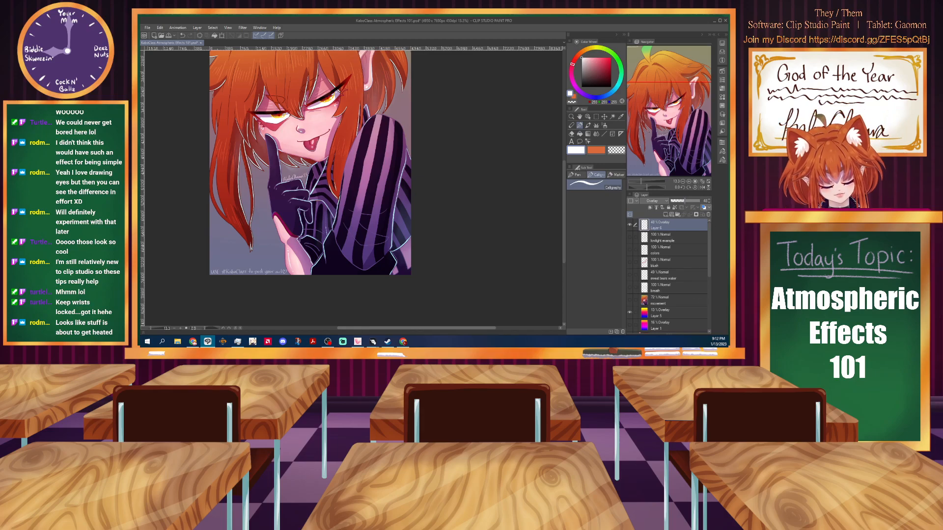
# Toggle the breath, sweat and tears, and blush layers on and off to compare the effects on the whole illustration.
pyautogui.moveTo(407, 328); pyautogui.dragTo(378, 334)
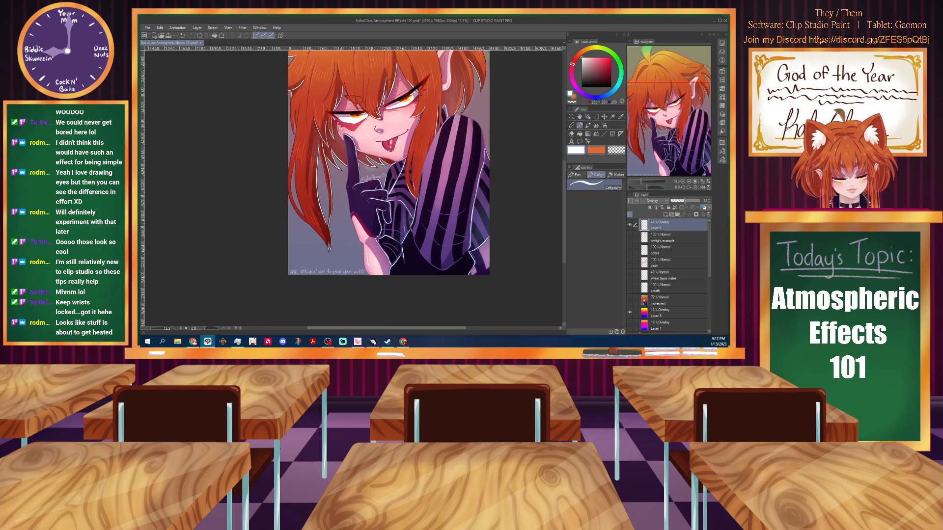
pyautogui.moveTo(564, 244)
pyautogui.mouseDown()
pyautogui.moveTo(567, 218)
pyautogui.moveTo(564, 235)
pyautogui.mouseUp()
pyautogui.scroll(-1, 510, 207)
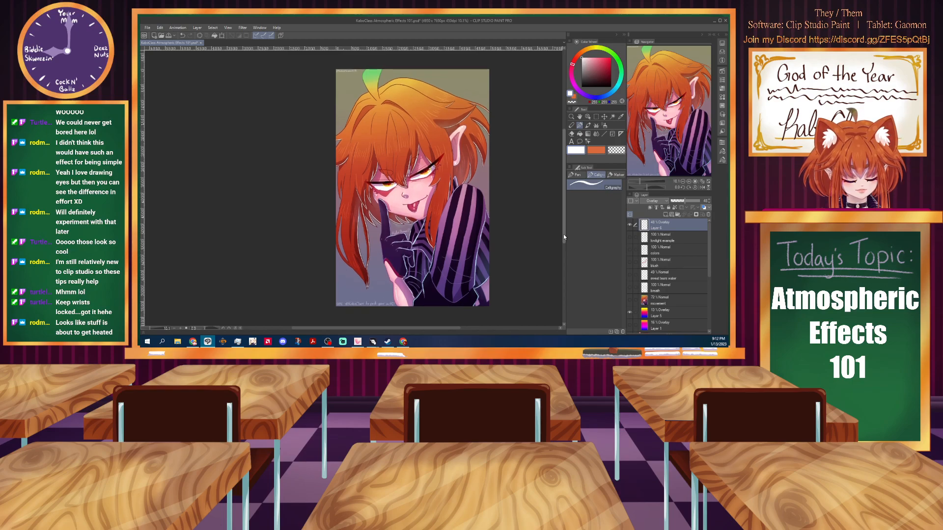
pyautogui.scroll(1, 526, 232)
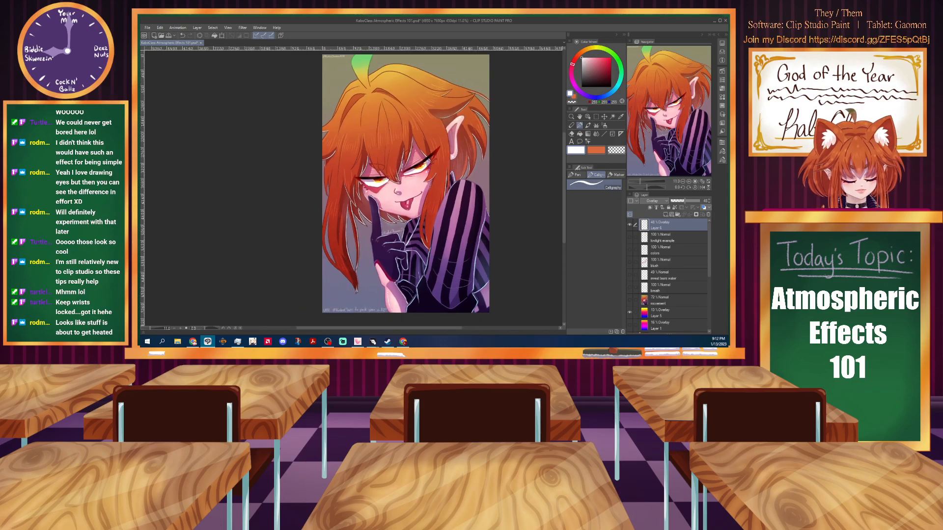
pyautogui.moveTo(563, 223); pyautogui.dragTo(562, 220)
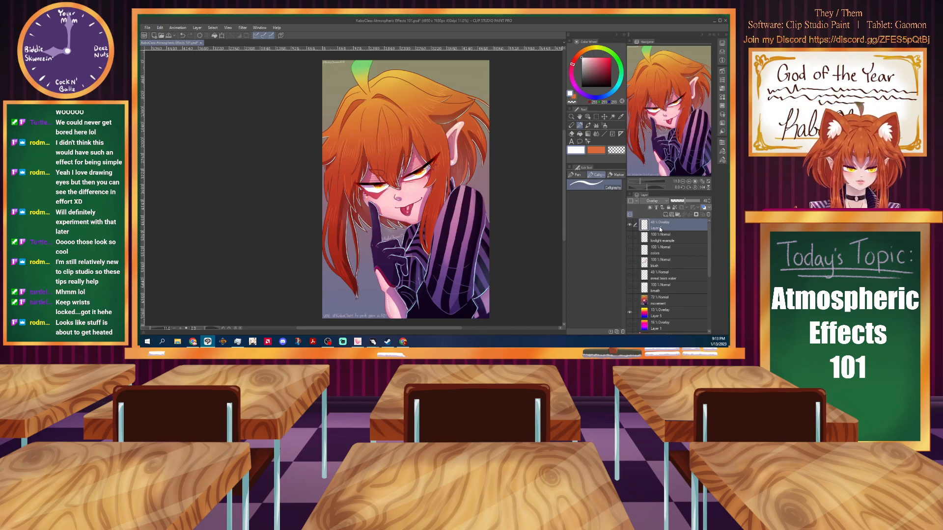
pyautogui.click(630, 287)
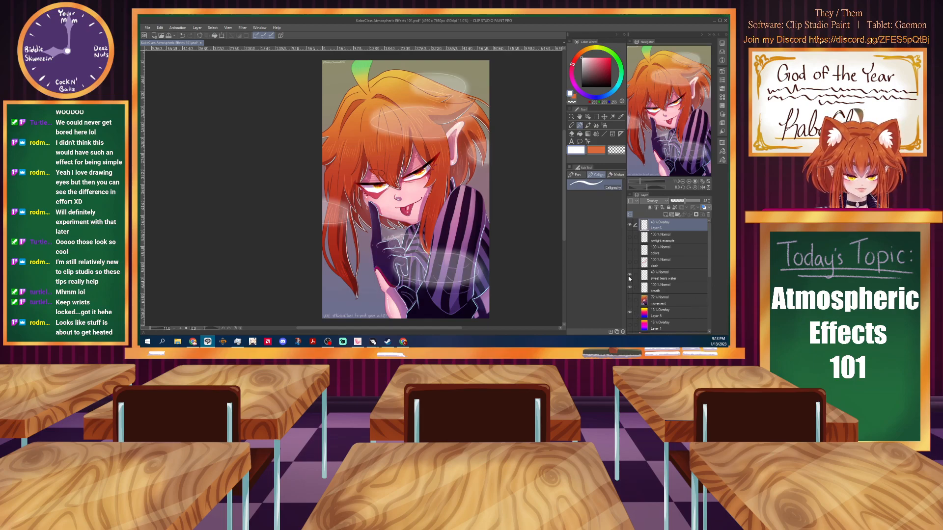
pyautogui.click(630, 263)
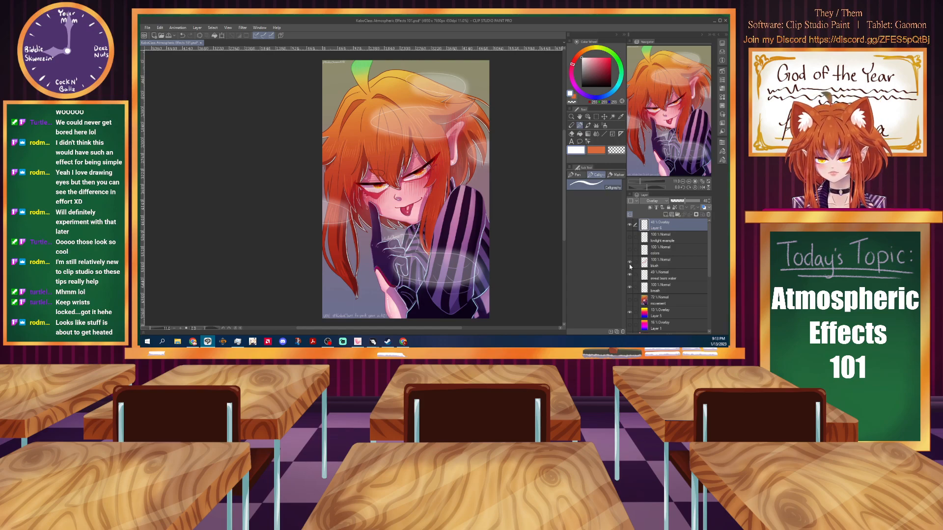
pyautogui.click(629, 265)
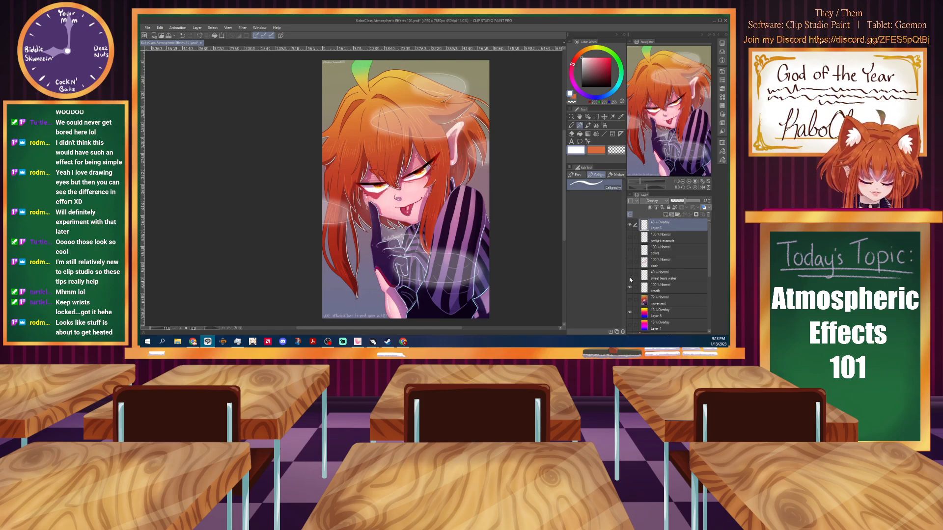
pyautogui.click(630, 289)
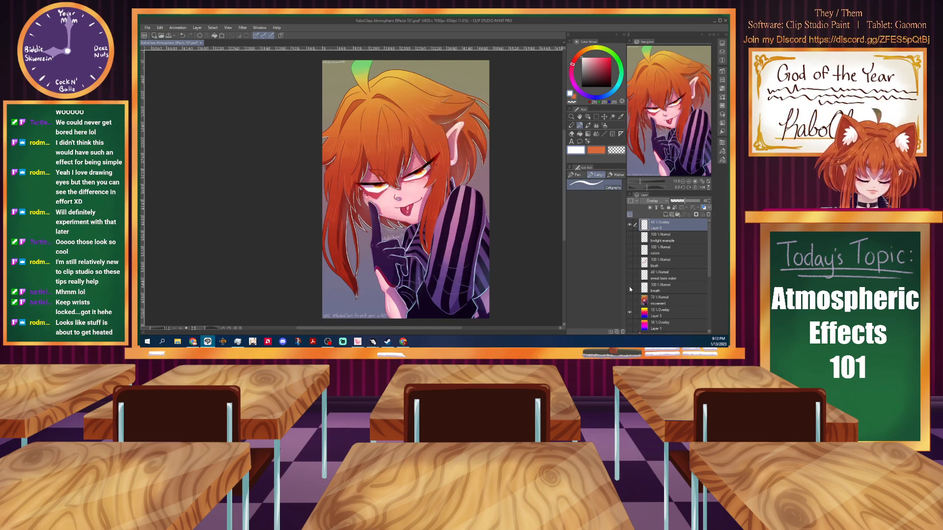
# Try flattening the image into a single layer, and undo the flattening.
pyautogui.rightClick(666, 226)
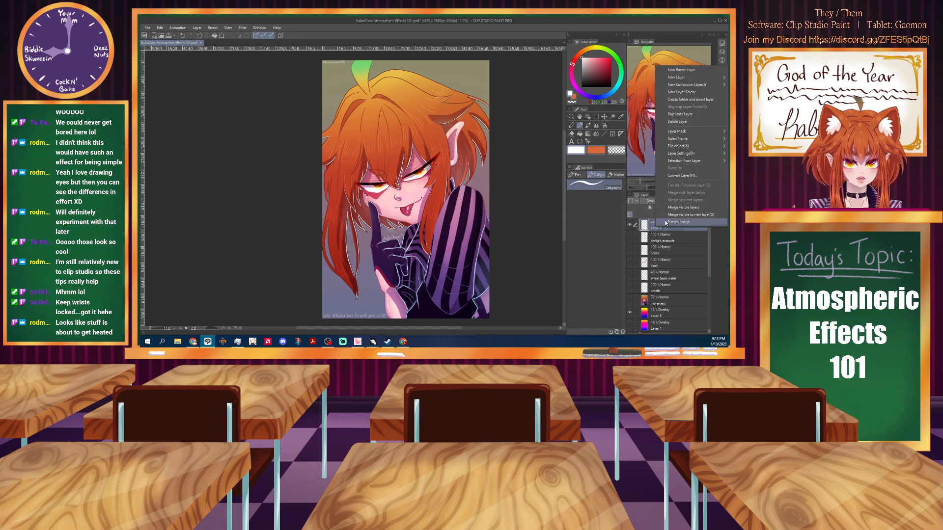
pyautogui.press('Escape')
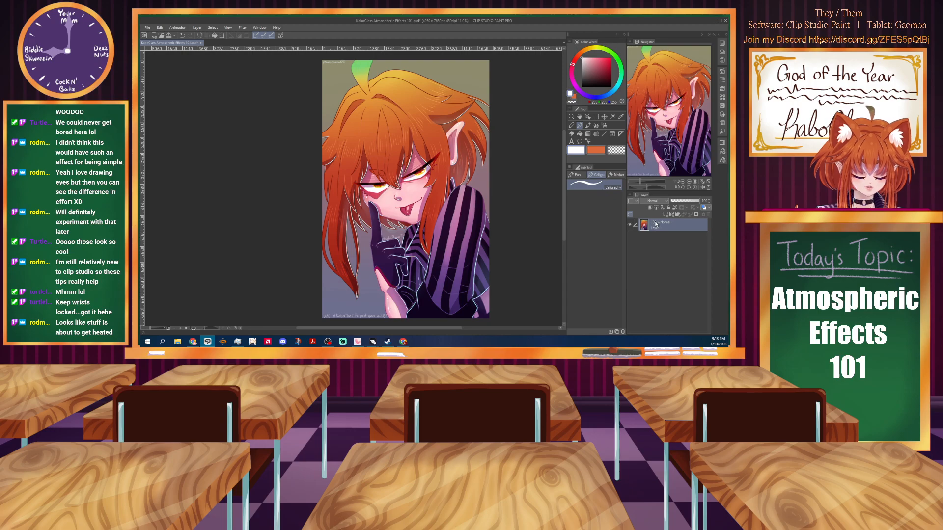
pyautogui.hotkey('ctrl', 'z')
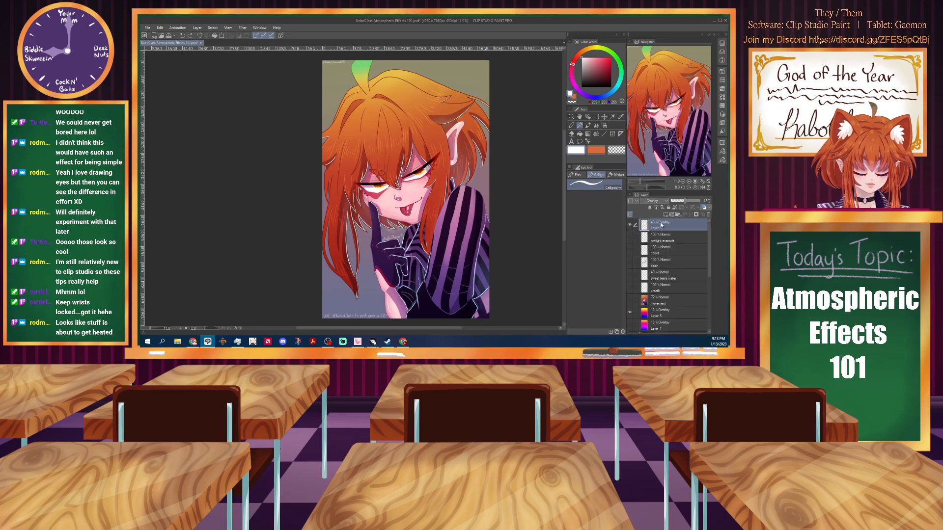
# Merge a copy of all visible layers into a new top layer and apply a Gaussian Blur to that copy.
pyautogui.hotkey('ctrl', 'shift', 'alt', 'e')
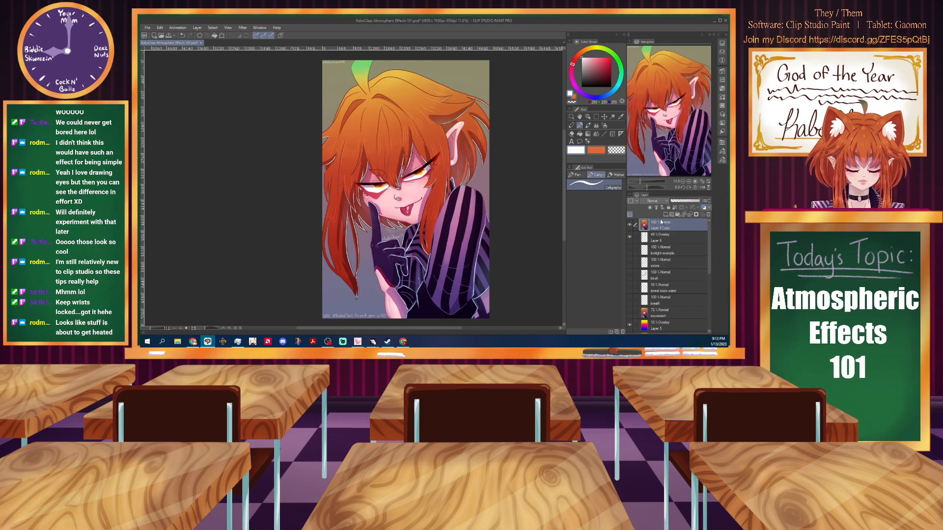
pyautogui.click(243, 28)
pyautogui.moveTo(248, 35)
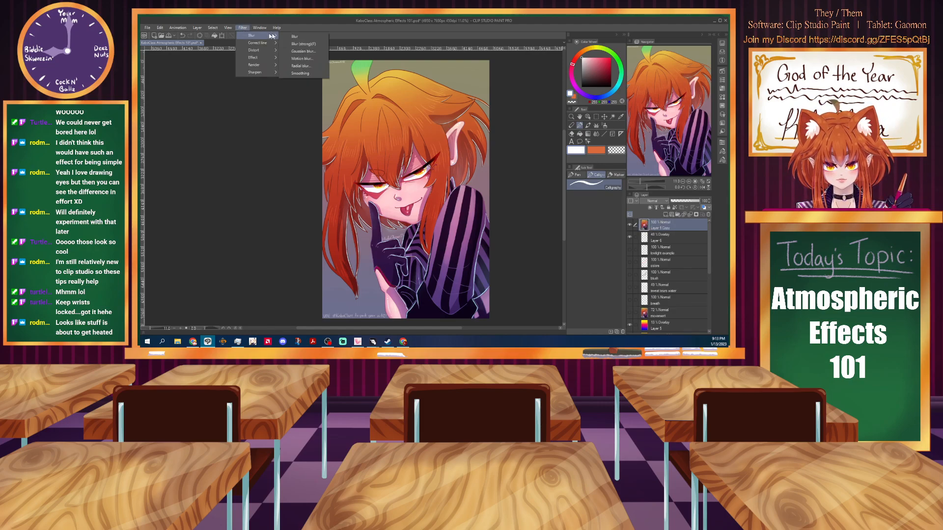
pyautogui.click(302, 52)
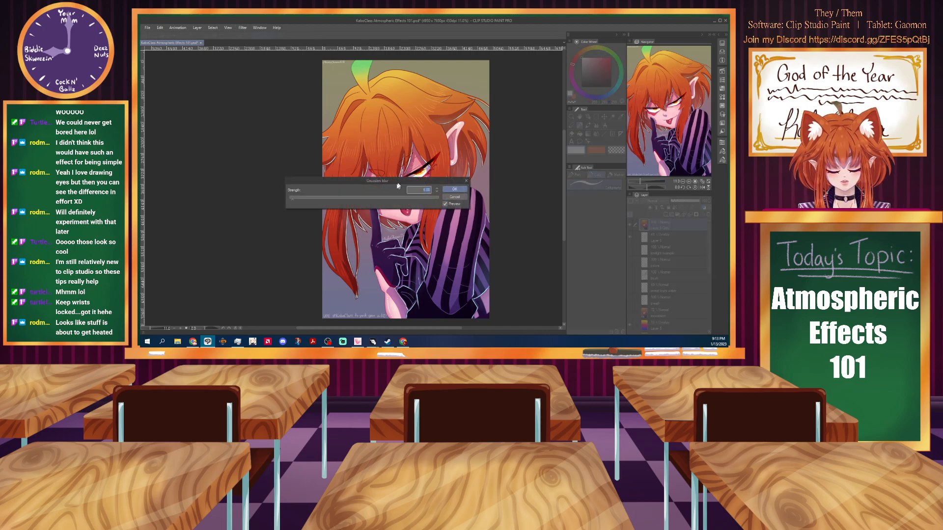
pyautogui.click(365, 197)
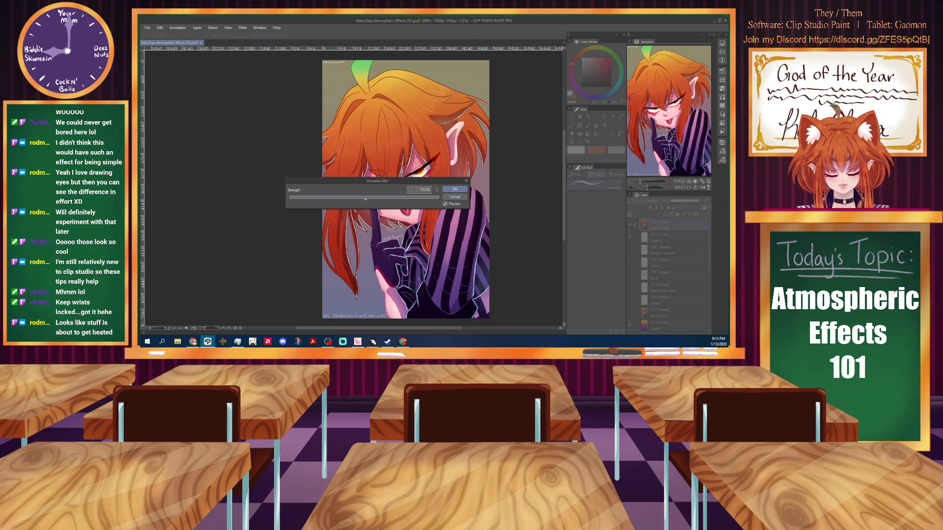
pyautogui.click(454, 190)
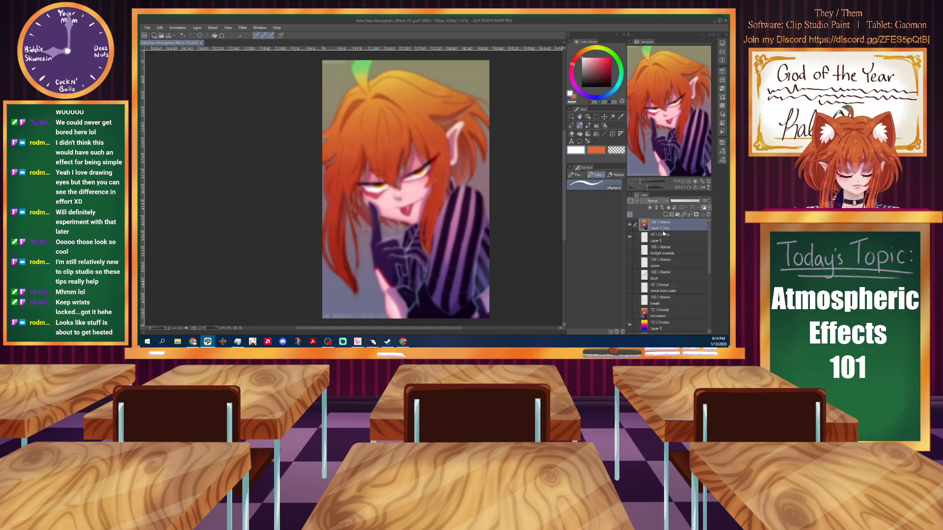
# Duplicate the blurred merged layer, hide the original, and set the duplicate to Multiply at about 31% opacity.
pyautogui.hotkey('ctrl', 'j')
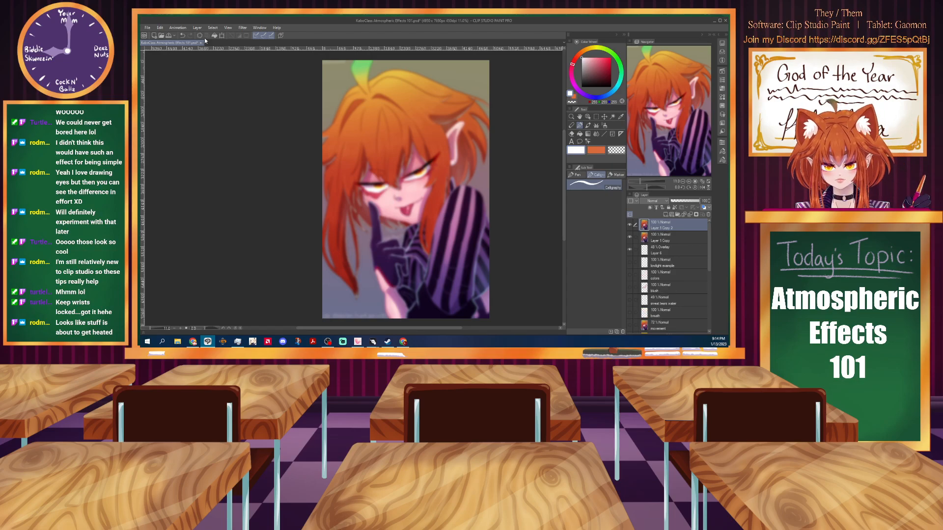
pyautogui.click(629, 237)
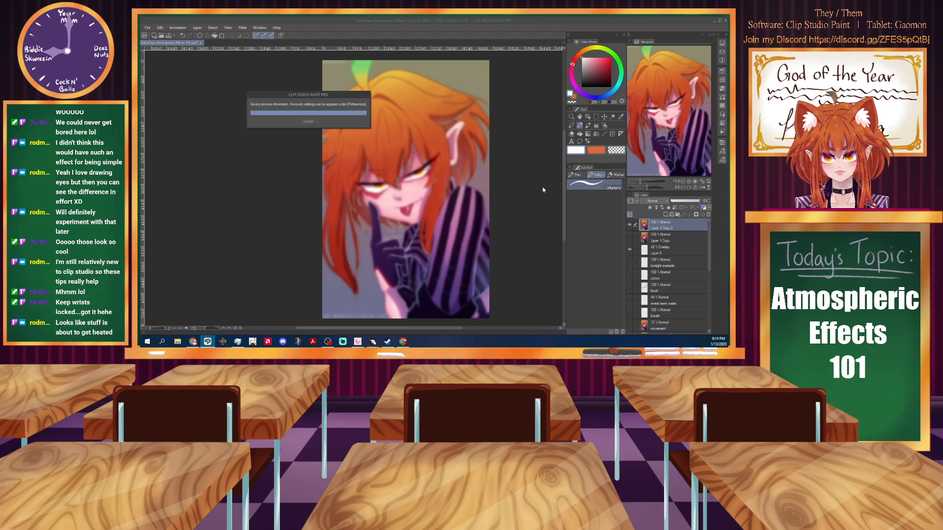
pyautogui.click(653, 200)
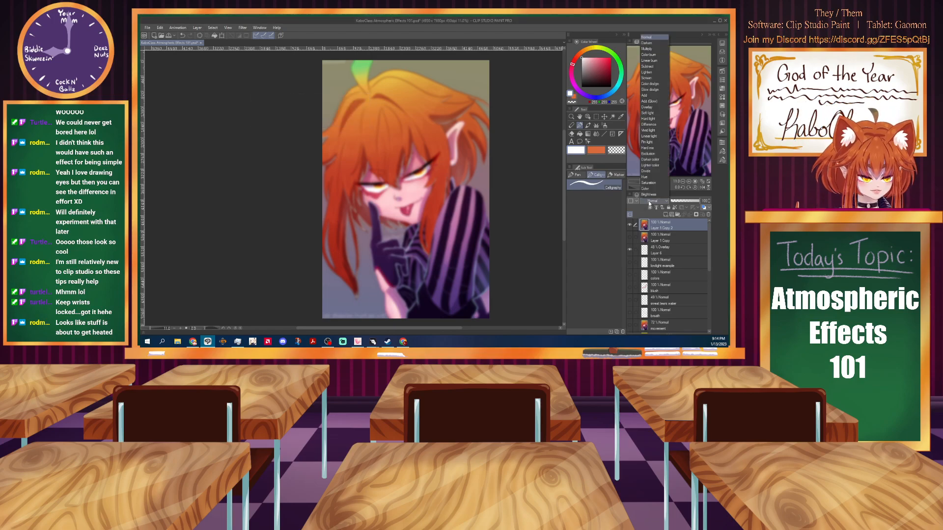
pyautogui.click(648, 50)
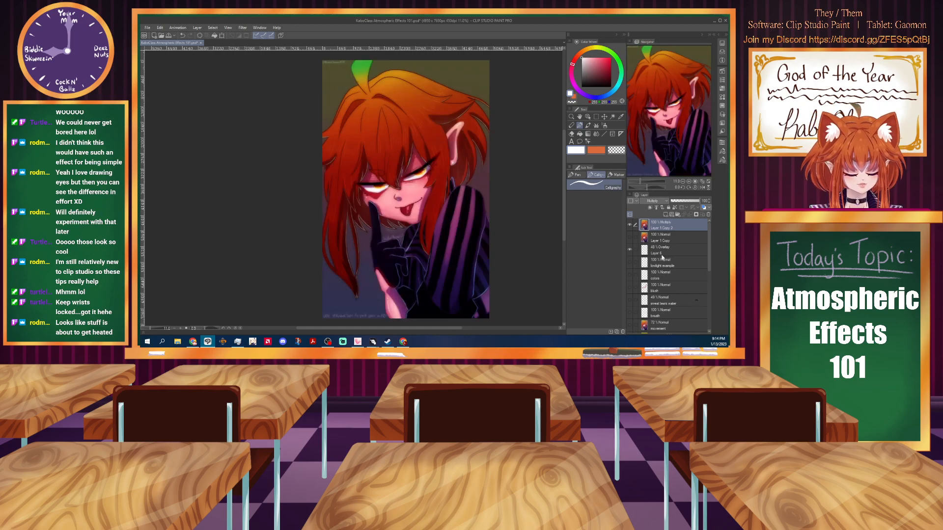
pyautogui.moveTo(680, 202)
pyautogui.mouseDown()
pyautogui.moveTo(669, 207)
pyautogui.moveTo(680, 209)
pyautogui.mouseUp()
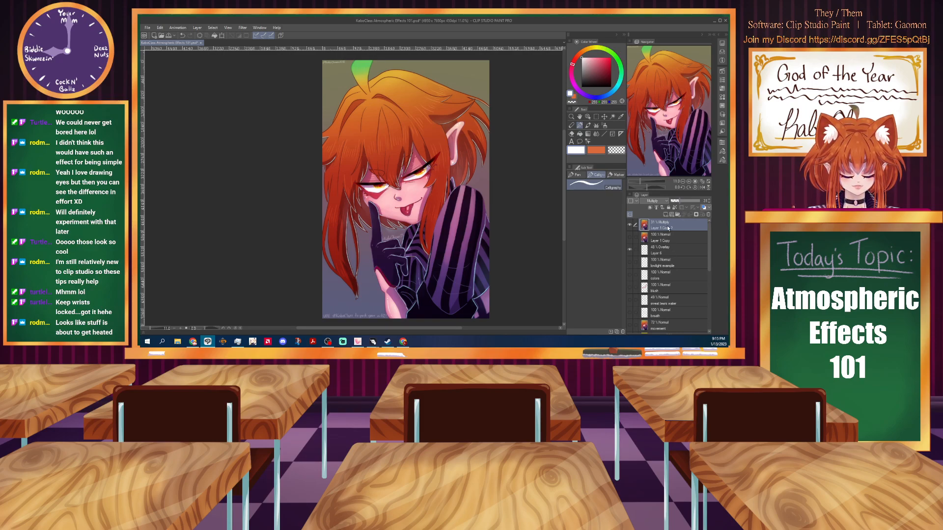
# Move the Multiply copy beneath the other blurred copy, and show that upper copy as Overlay at about 20% opacity.
pyautogui.moveTo(666, 229); pyautogui.dragTo(666, 240)
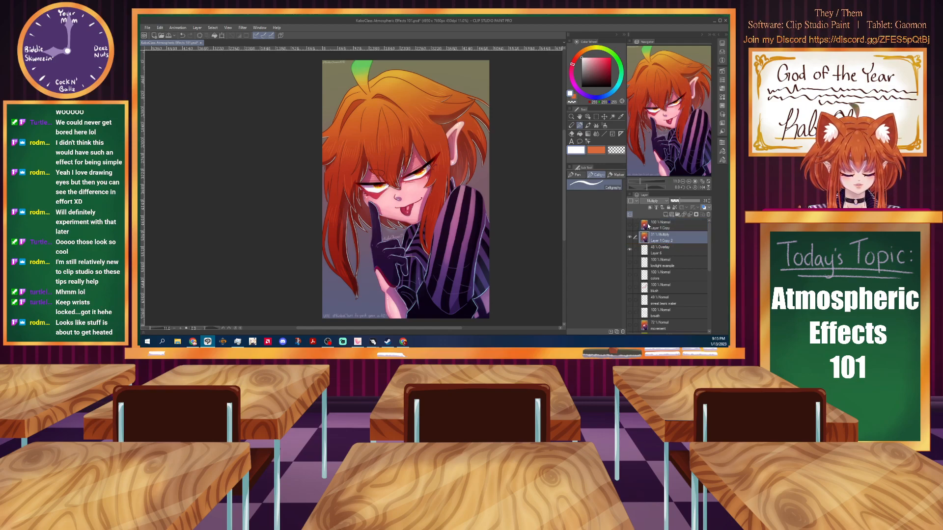
pyautogui.click(630, 226)
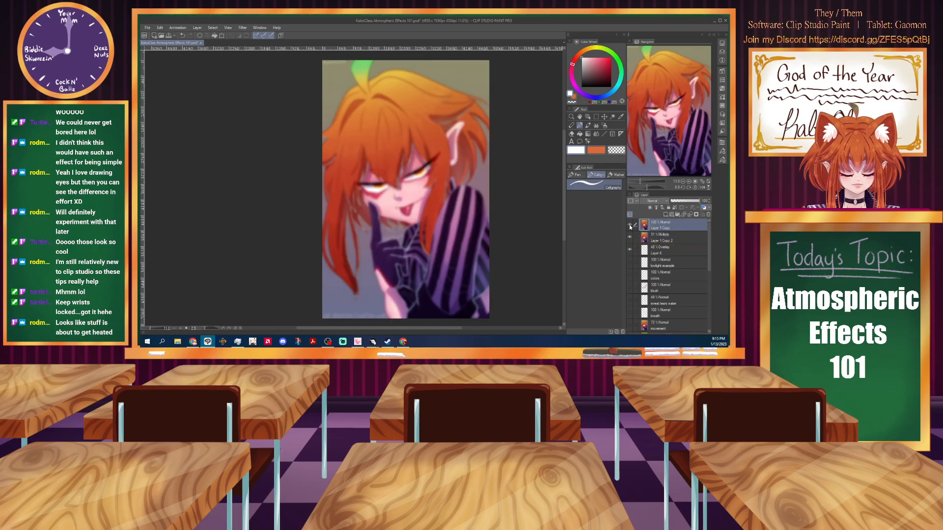
pyautogui.click(668, 202)
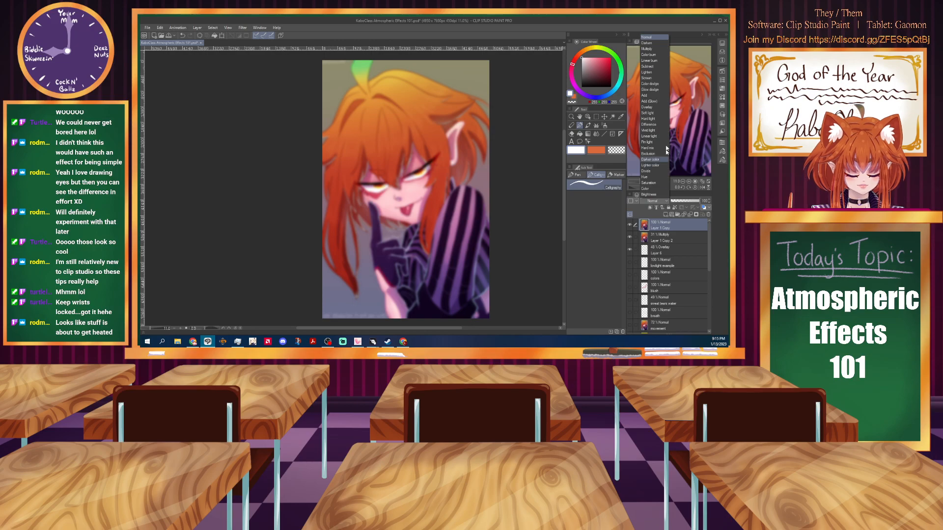
pyautogui.click(650, 110)
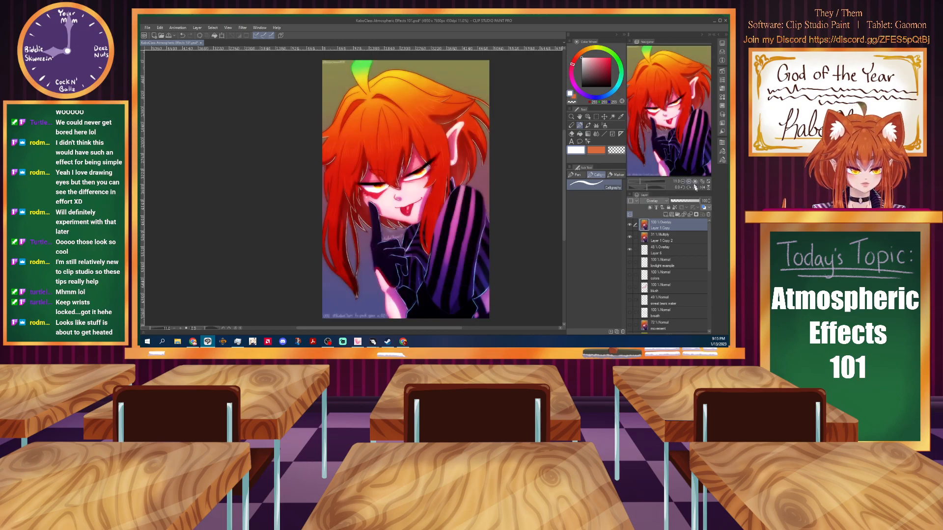
pyautogui.click(676, 201)
pyautogui.moveTo(677, 203); pyautogui.dragTo(678, 204)
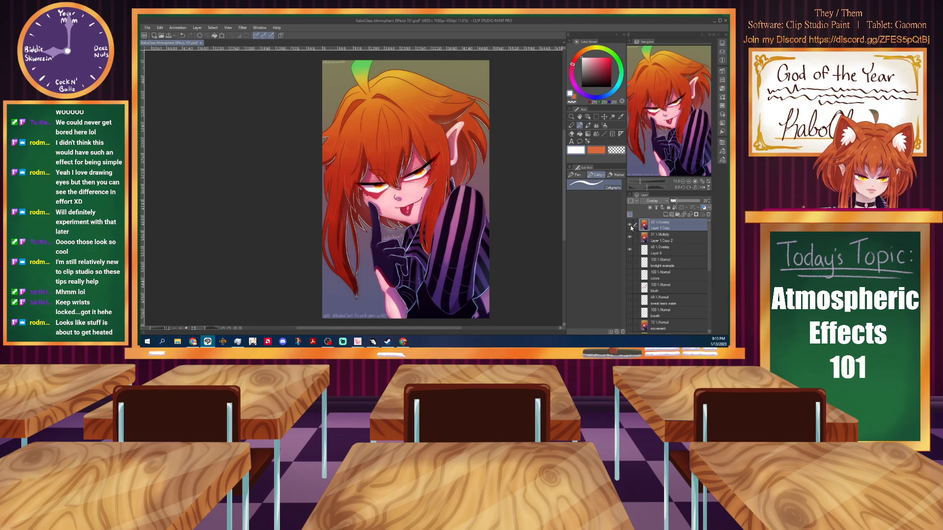
# Toggle the blurred Overlay layer off and on repeatedly to compare its effect, leaving it shown.
pyautogui.click(630, 225)
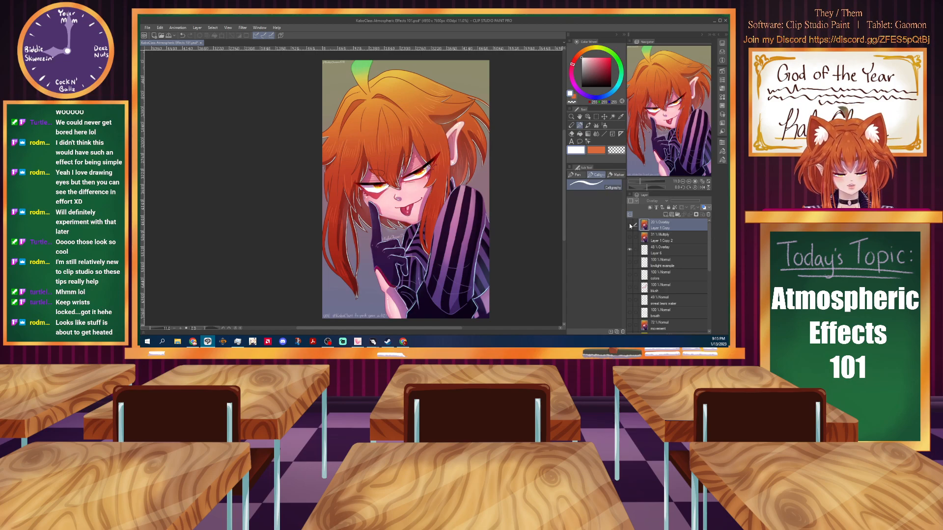
pyautogui.click(630, 224)
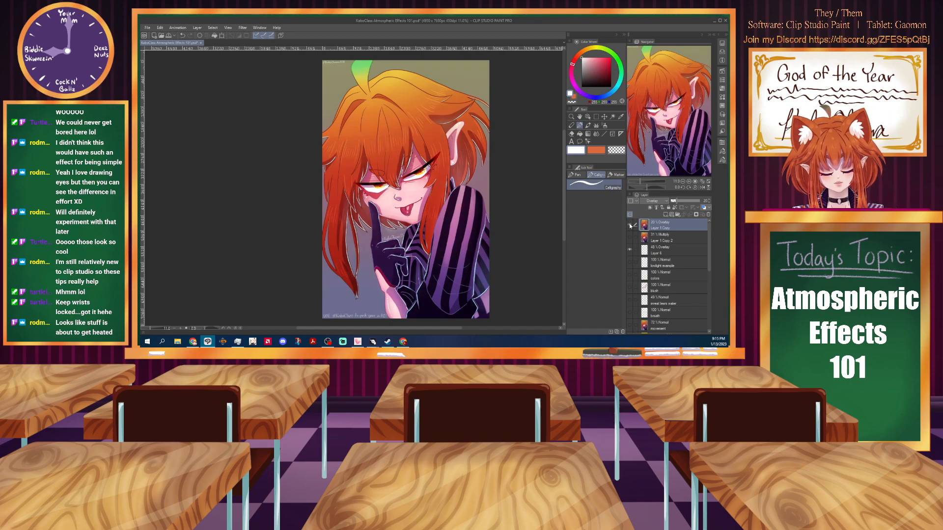
pyautogui.click(630, 225)
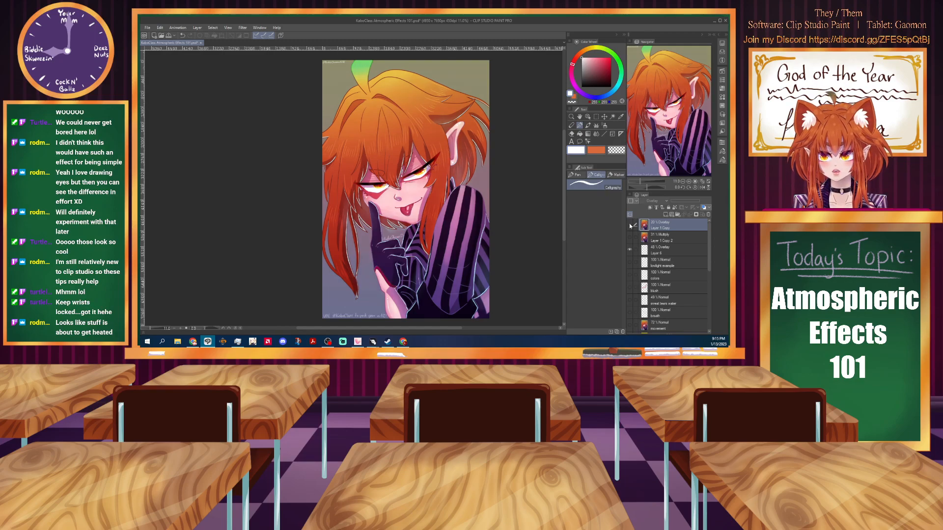
pyautogui.click(630, 225)
pyautogui.click(630, 225)
pyautogui.click(630, 225)
pyautogui.click(630, 225)
pyautogui.click(630, 225)
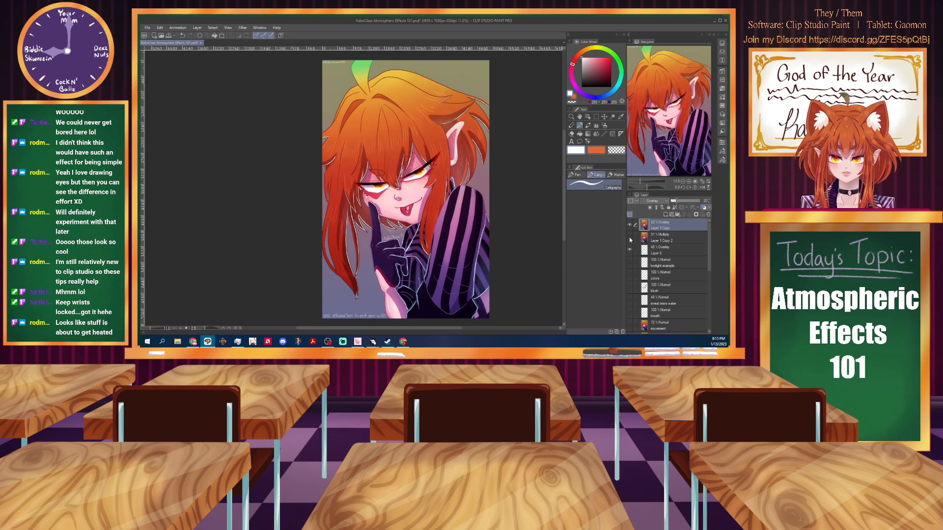
# Toggle the blurred Multiply layer off and on to compare its darkening effect, leaving it shown.
pyautogui.click(630, 239)
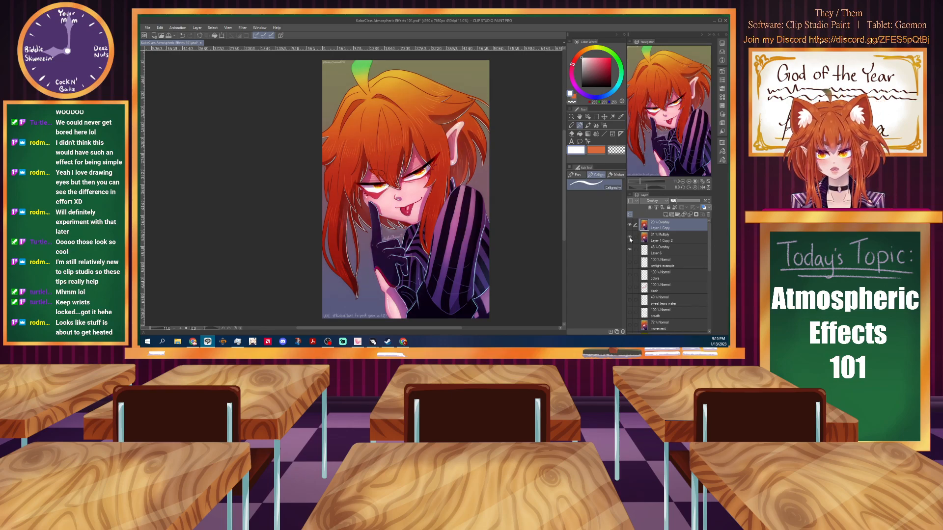
pyautogui.click(630, 238)
pyautogui.click(630, 239)
pyautogui.click(630, 239)
pyautogui.click(630, 239)
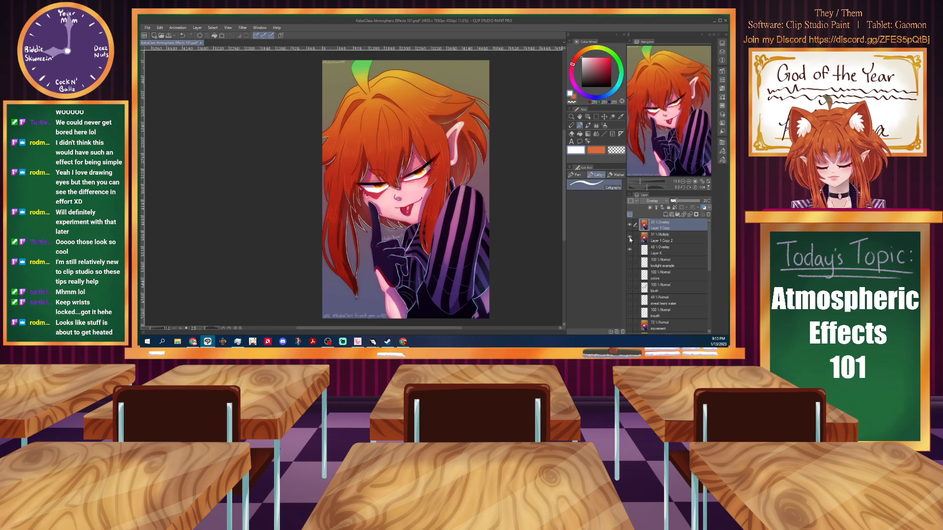
# Examine the softened glow on the hair and line art up close, and return to the whole illustration.
pyautogui.scroll(8, 428, 80)
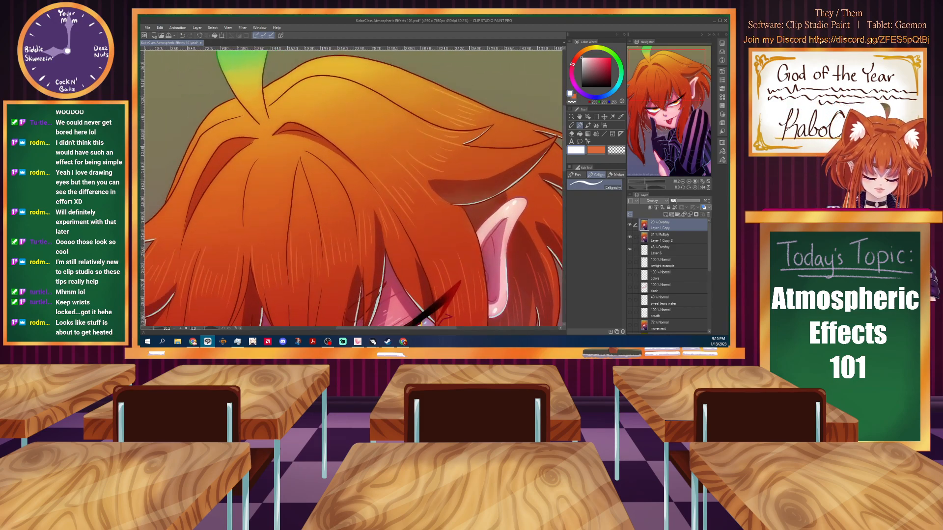
pyautogui.scroll(1, 433, 87)
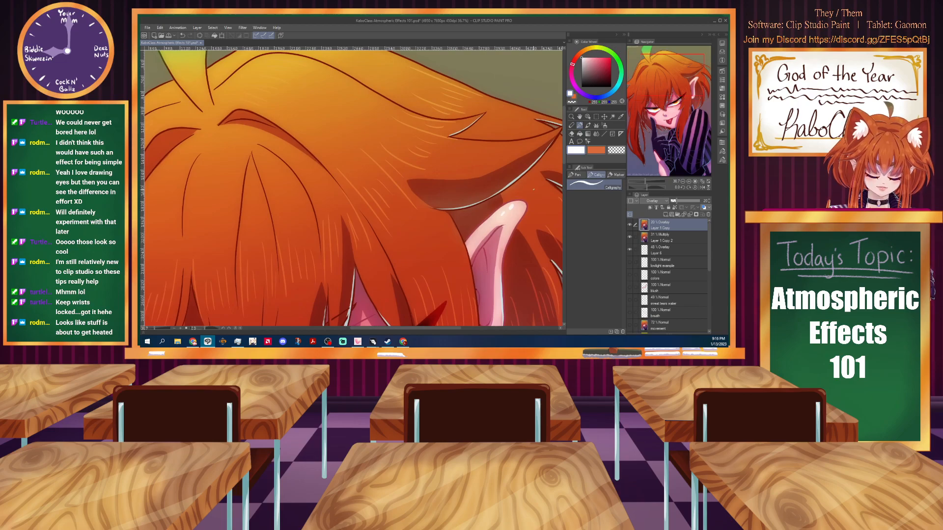
pyautogui.scroll(1, 386, 85)
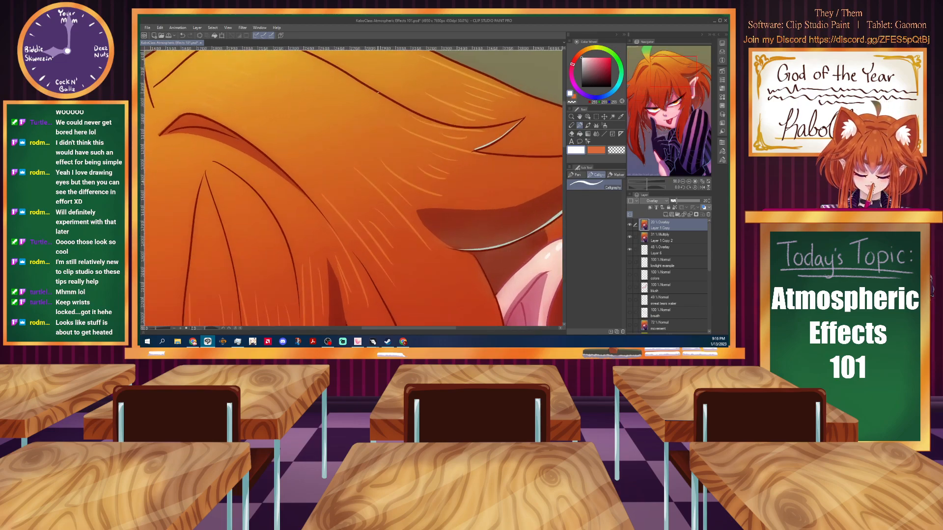
pyautogui.scroll(-5, 466, 127)
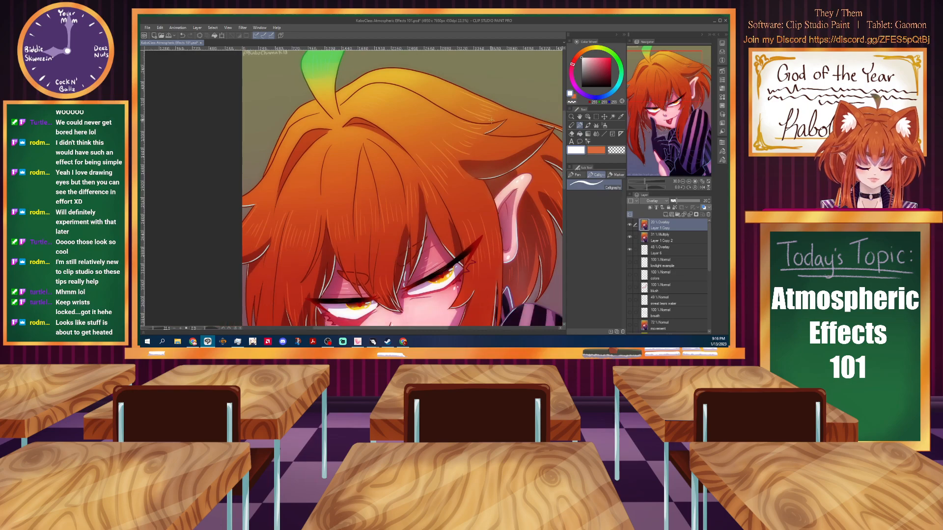
pyautogui.scroll(-1, 477, 132)
pyautogui.moveTo(386, 328); pyautogui.dragTo(418, 328)
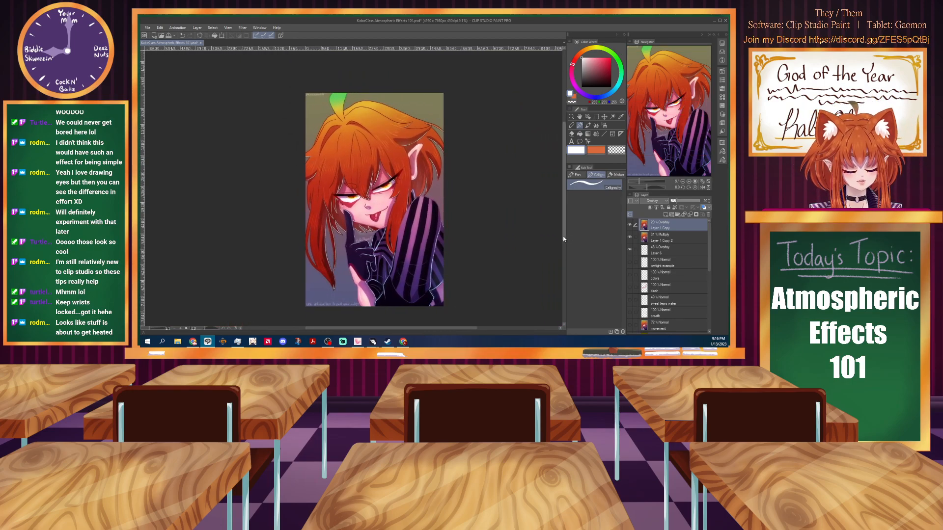
# Examine the handwritten signature in the artwork's upper corner and the #KaboClass note along its lower edge, and return to the full illustration.
pyautogui.scroll(1, 414, 258)
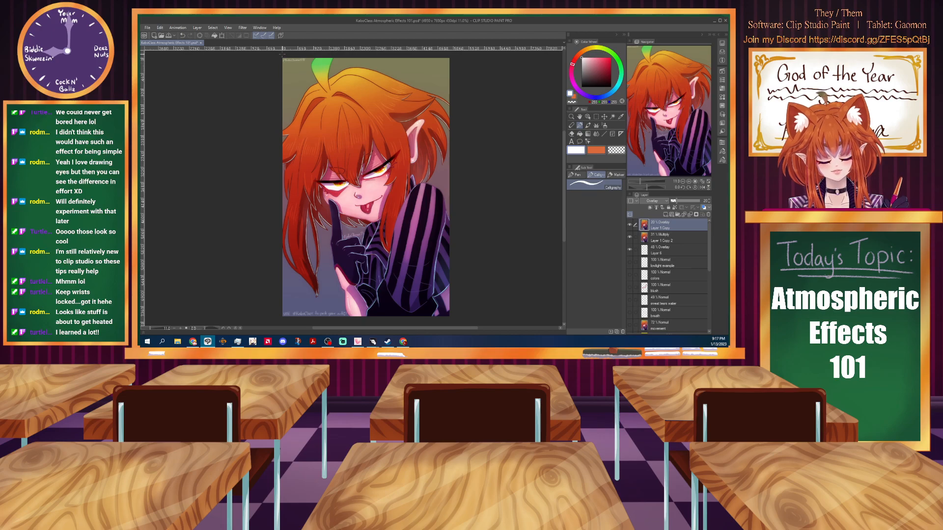
pyautogui.scroll(5, 280, 56)
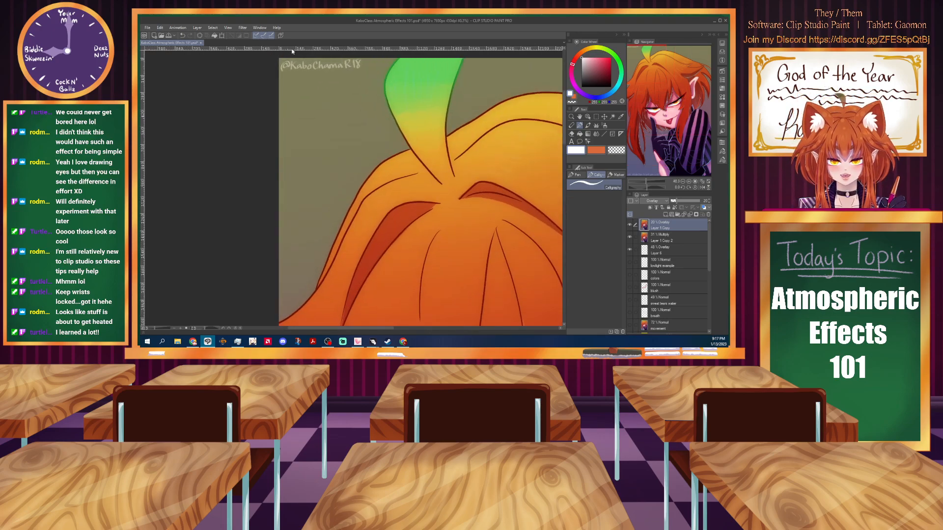
pyautogui.scroll(-8, 292, 54)
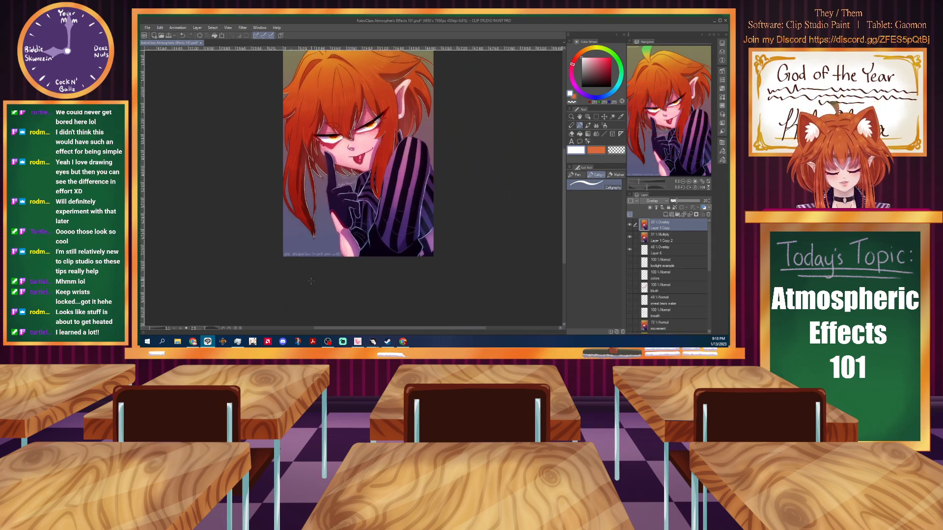
pyautogui.scroll(5, 311, 278)
pyautogui.scroll(1, 269, 261)
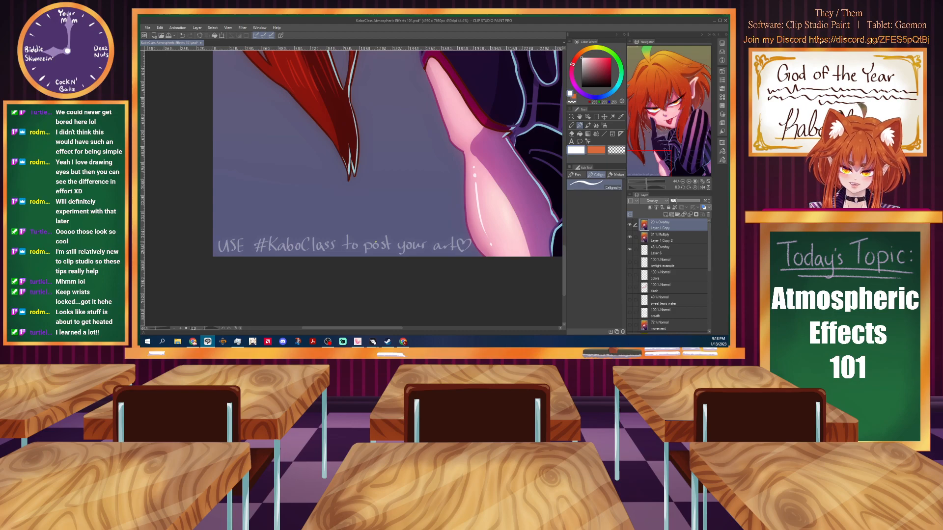
pyautogui.scroll(-1, 354, 304)
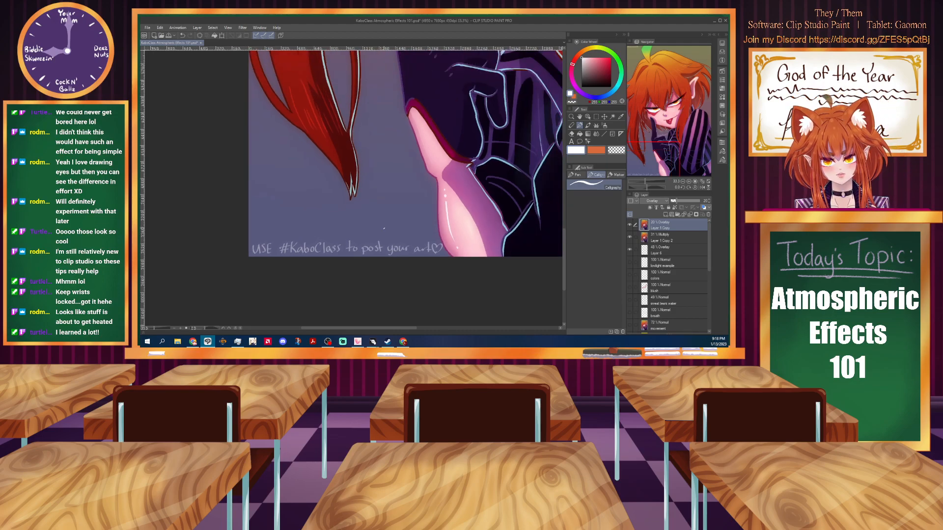
pyautogui.scroll(-5, 383, 229)
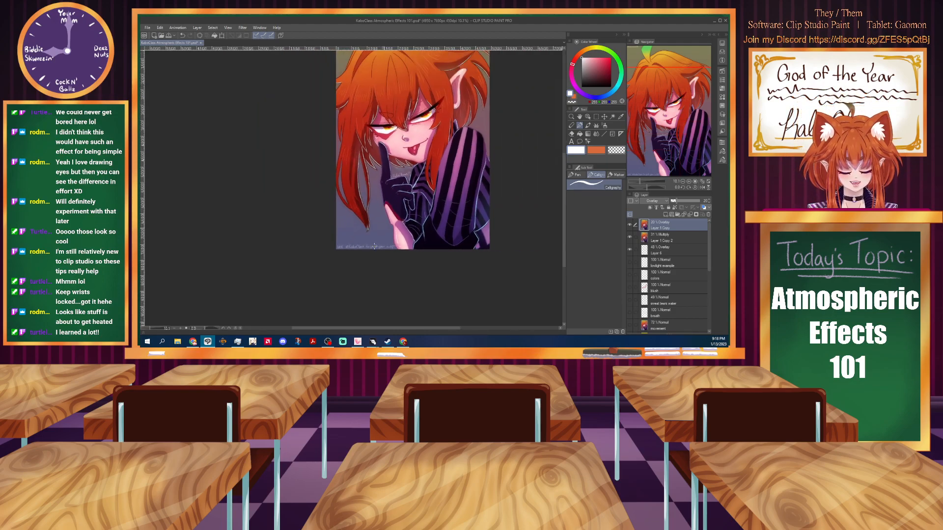
pyautogui.moveTo(379, 328); pyautogui.dragTo(400, 328)
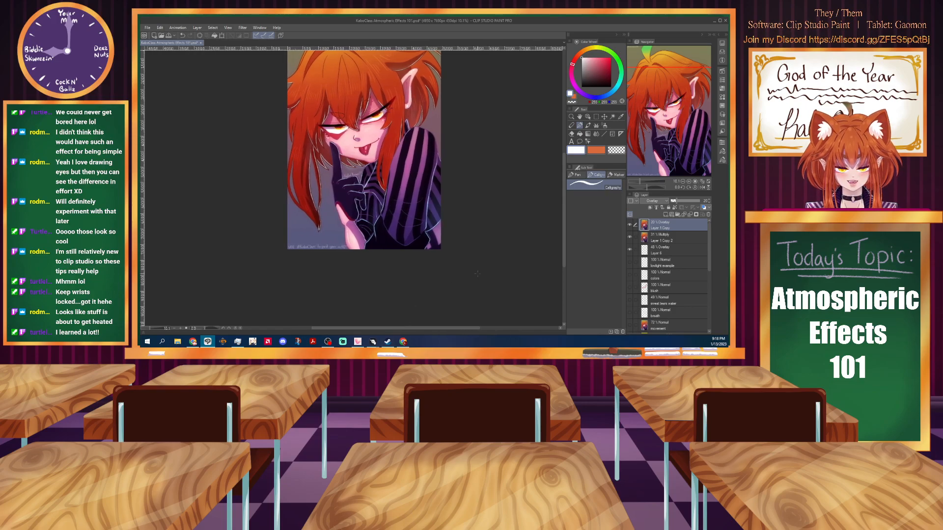
pyautogui.moveTo(563, 261); pyautogui.dragTo(567, 212)
pyautogui.scroll(1, 366, 188)
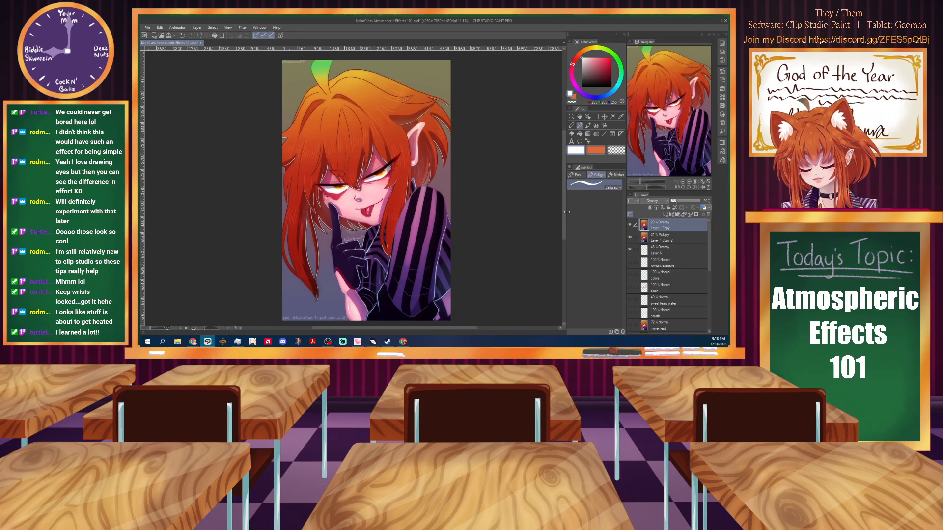